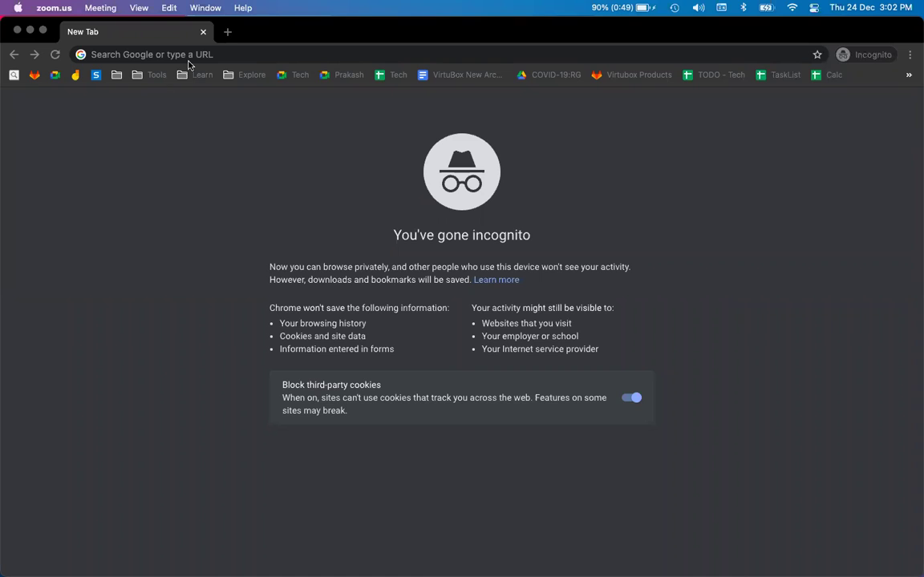
- Load virtubox.io in the incognito window from the 'vi' address-bar suggestion
{"action": "type", "text": "virtubox.io"}
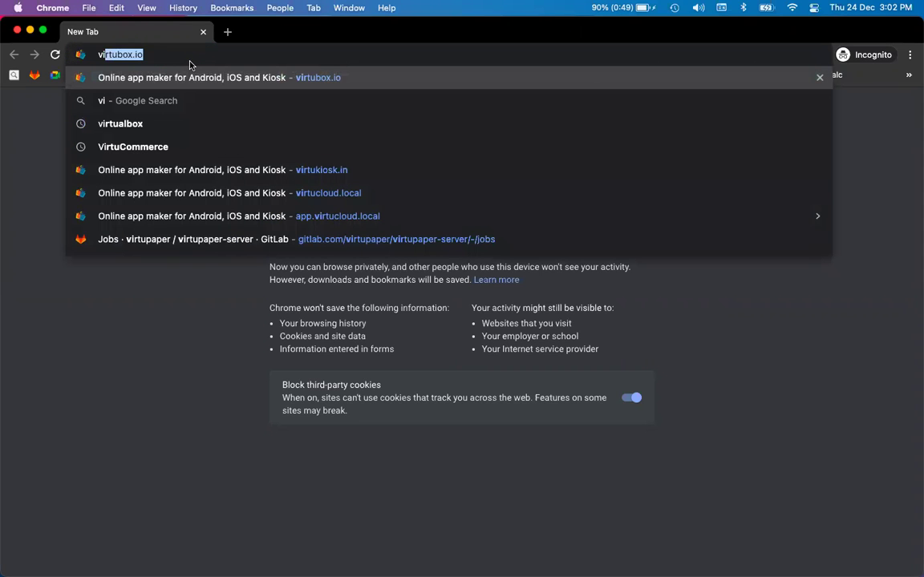
{"action": "key", "text": "Return"}
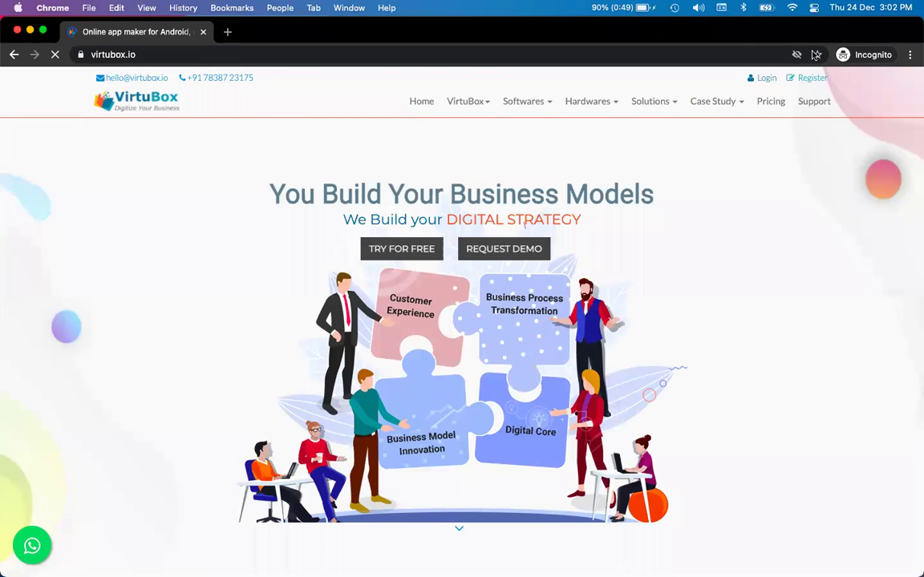
- Go to the VirtuBox login page, minimizing the LetsView phone-mirroring window
{"action": "left_click", "coordinate": [762, 78]}
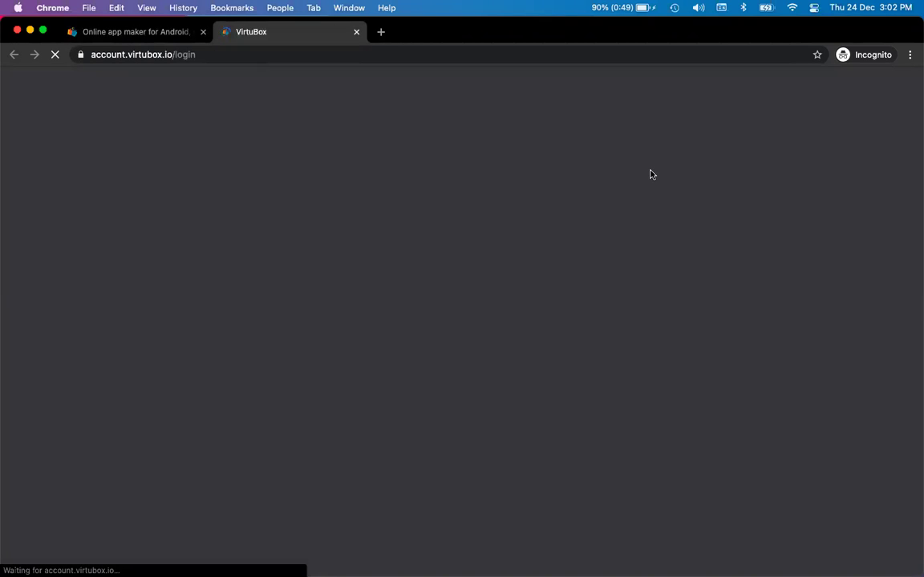
{"action": "key", "text": "super+Tab"}
{"action": "key", "text": "super+Tab"}
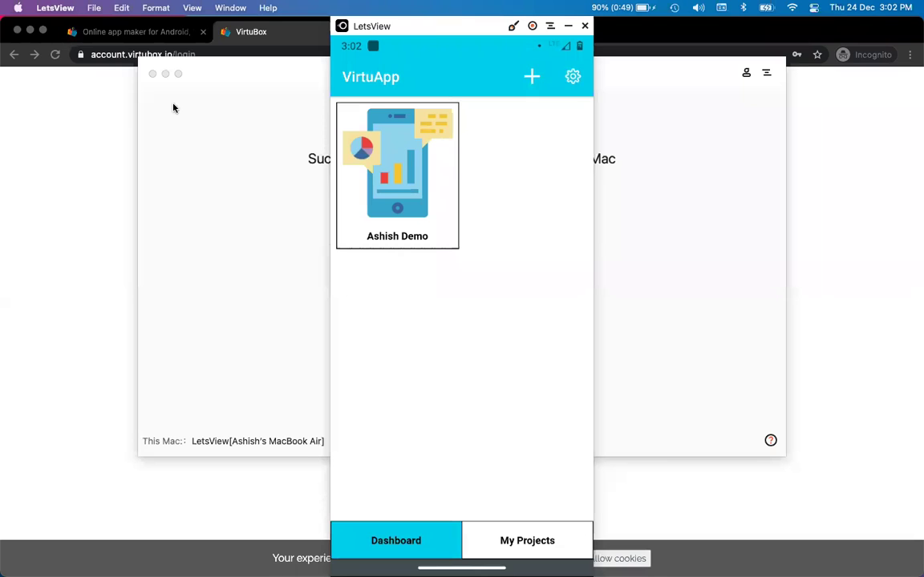
{"action": "left_click", "coordinate": [165, 74]}
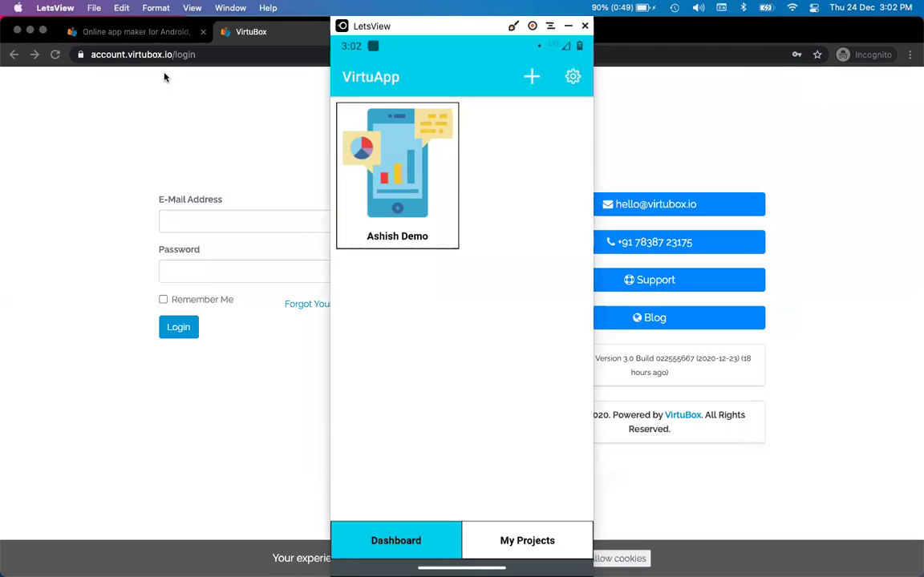
{"action": "left_click", "coordinate": [186, 213]}
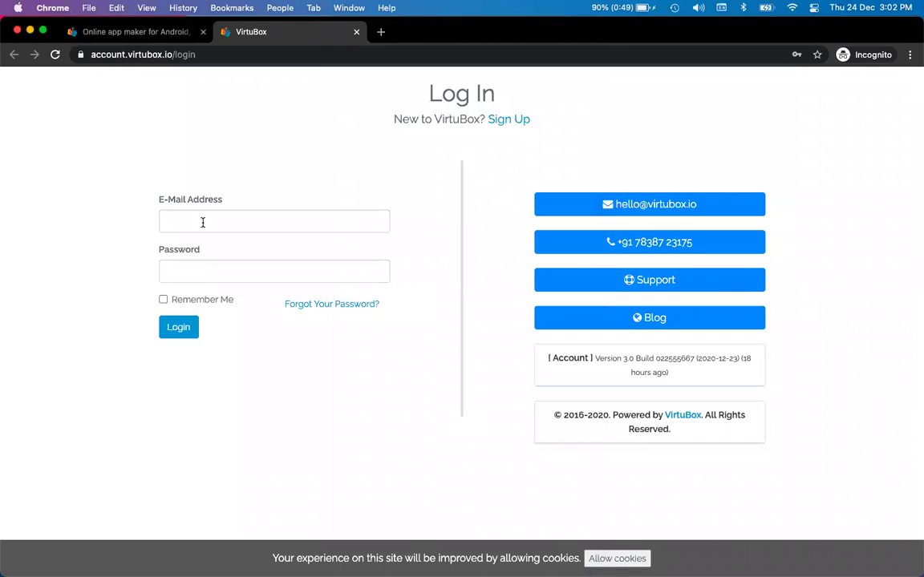
- Sign in with the browser's saved account credentials
{"action": "left_click", "coordinate": [202, 222]}
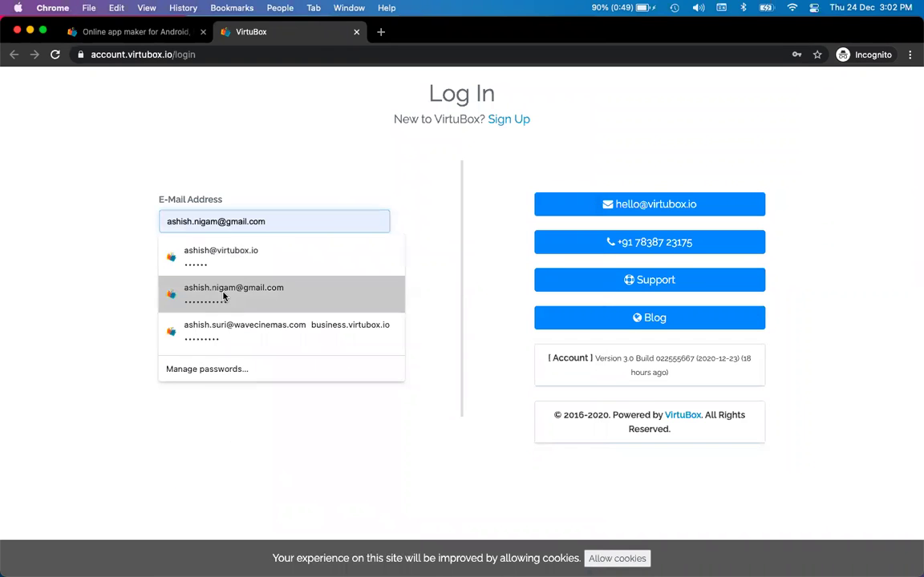
{"action": "left_click", "coordinate": [224, 296]}
{"action": "left_click", "coordinate": [178, 326]}
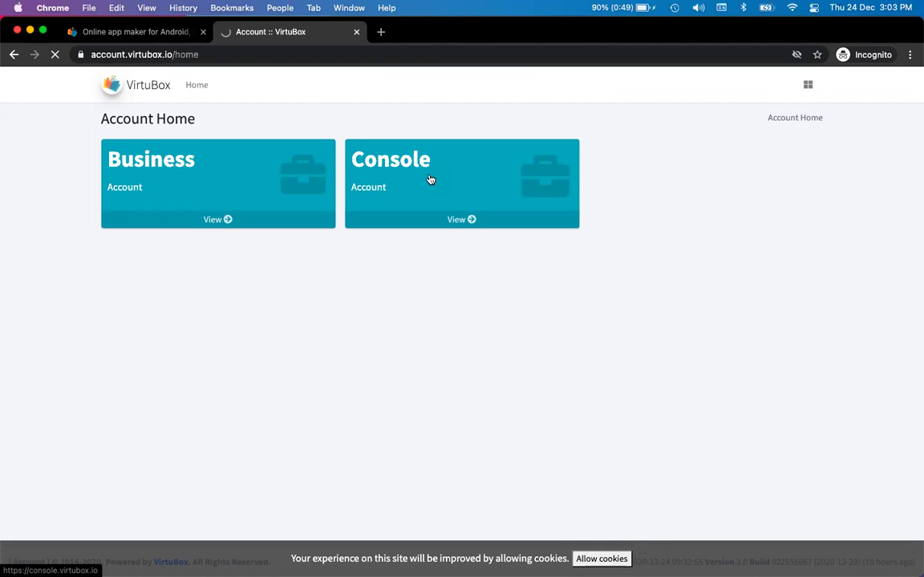
- Open the Console account, then the demo project, then its published website
{"action": "left_click", "coordinate": [431, 179]}
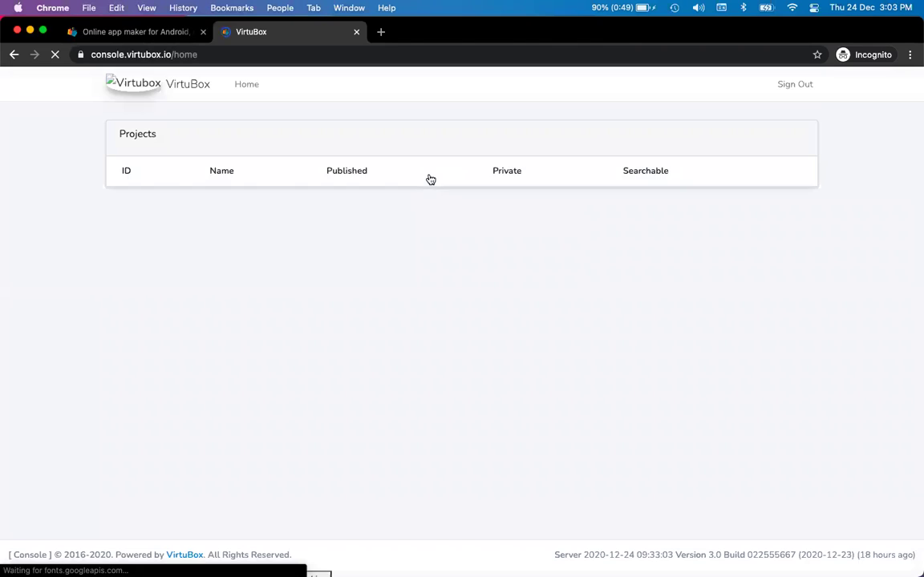
{"action": "left_click", "coordinate": [326, 230]}
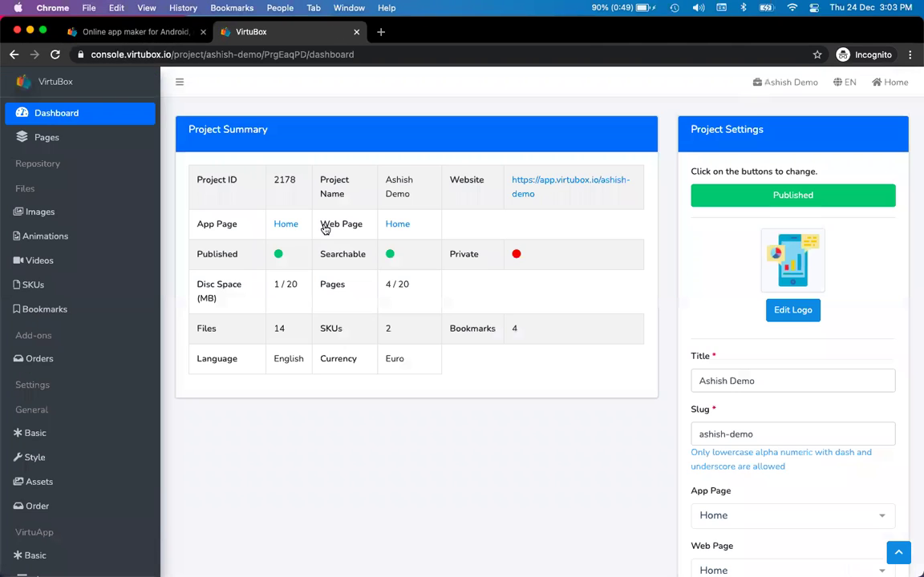
{"action": "left_click", "coordinate": [542, 185]}
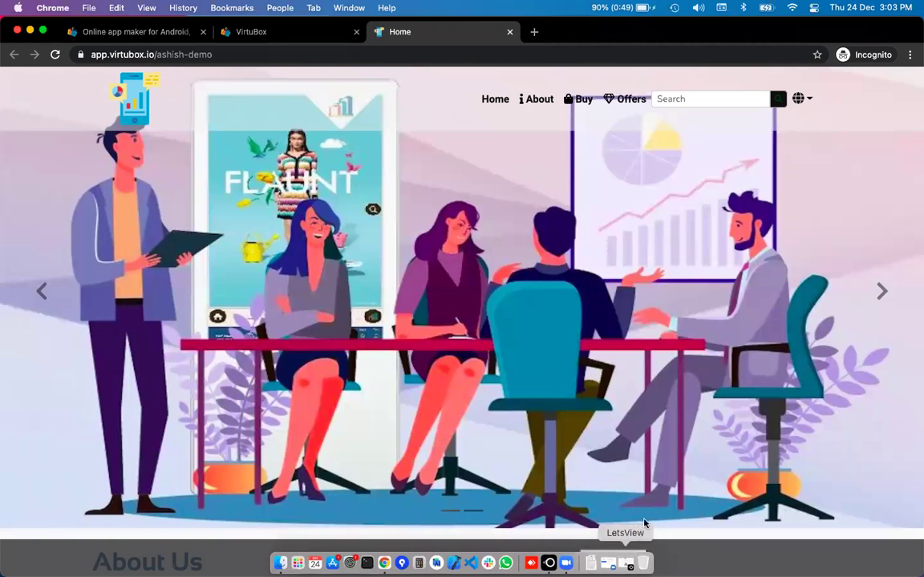
- Accept the site's cookies, browse the home page and preview the Offers page
{"action": "left_click", "coordinate": [622, 558]}
{"action": "scroll", "coordinate": [627, 456], "scroll_direction": "down", "scroll_amount": 4}
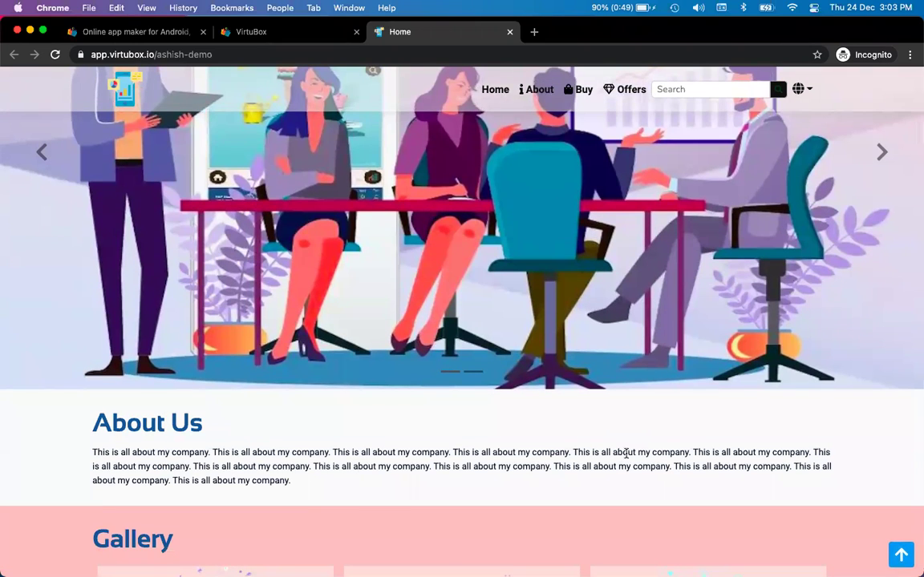
{"action": "scroll", "coordinate": [627, 454], "scroll_direction": "down", "scroll_amount": 10}
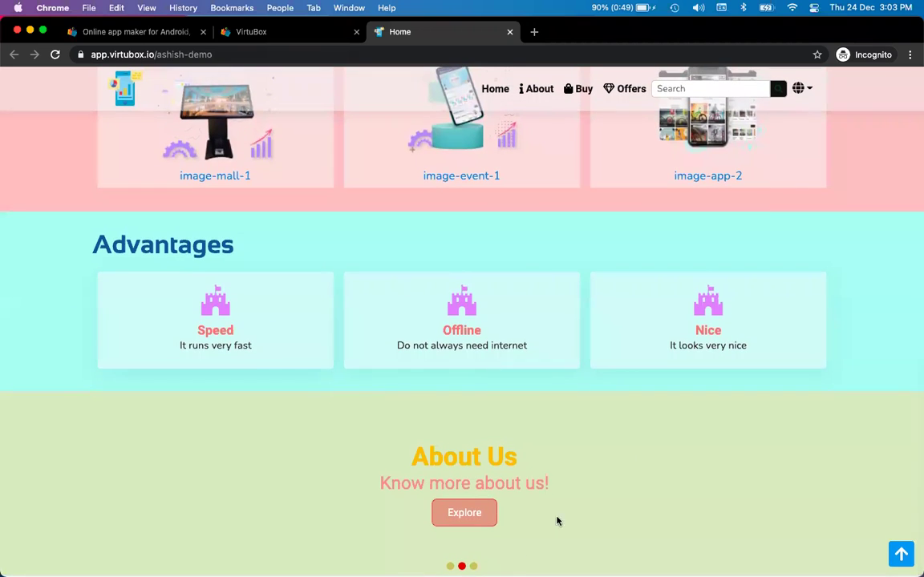
{"action": "scroll", "coordinate": [542, 439], "scroll_direction": "up", "scroll_amount": 15}
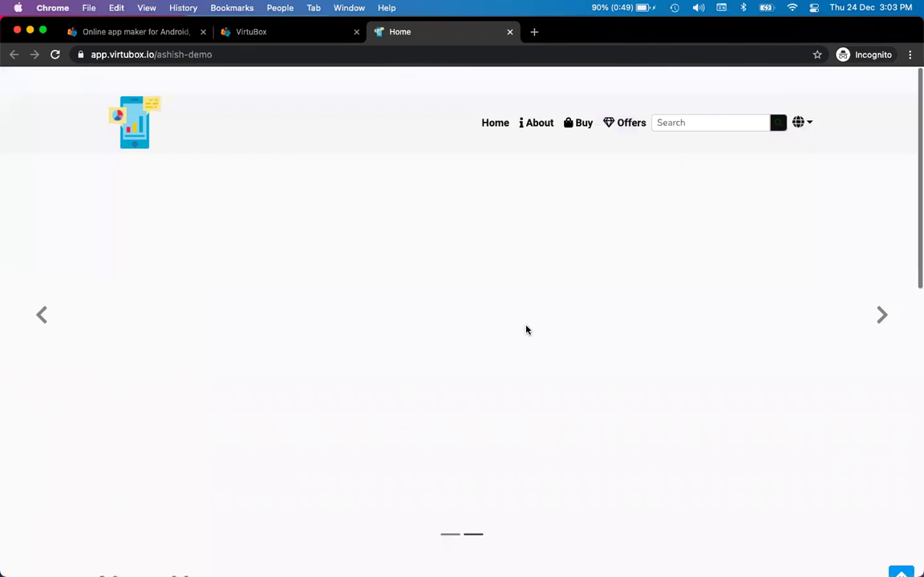
{"action": "left_click", "coordinate": [630, 99]}
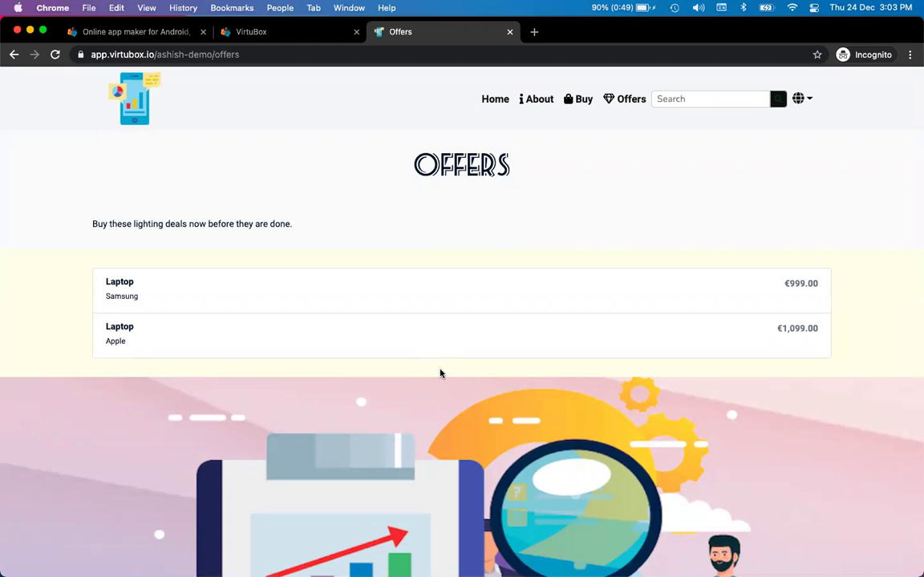
{"action": "scroll", "coordinate": [439, 373], "scroll_direction": "down", "scroll_amount": 5}
{"action": "scroll", "coordinate": [579, 128], "scroll_direction": "up", "scroll_amount": 5}
- Scroll through the New Product page, then return to the project dashboard tab
{"action": "left_click", "coordinate": [577, 101]}
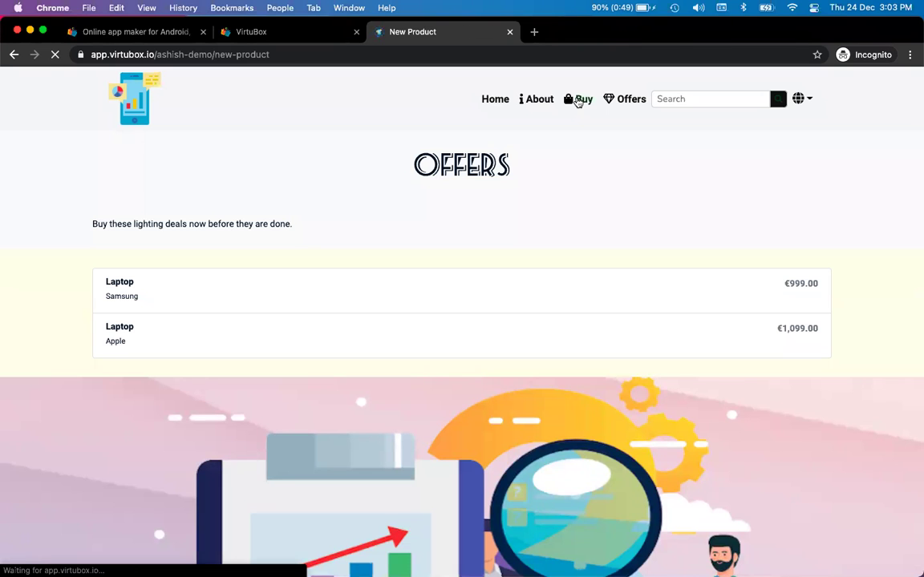
{"action": "scroll", "coordinate": [98, 359], "scroll_direction": "down", "scroll_amount": 5}
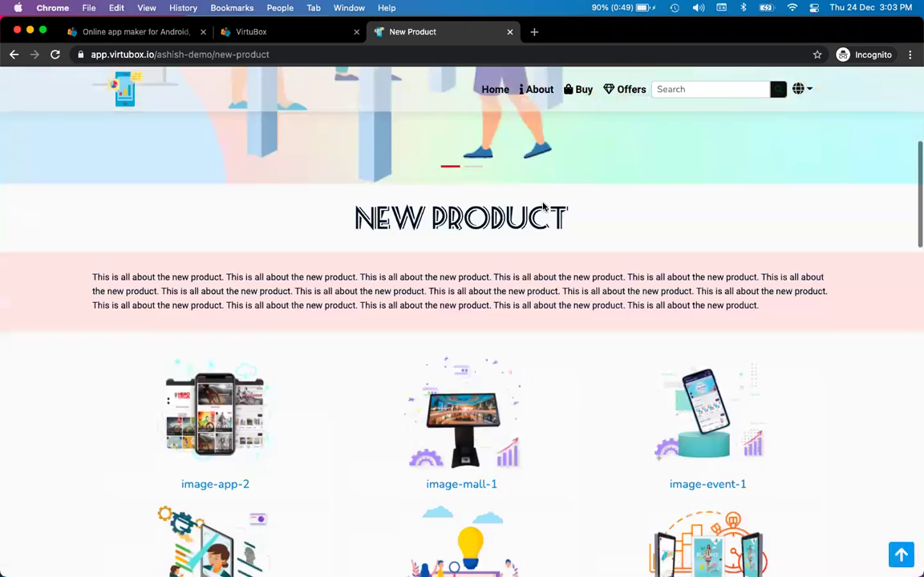
{"action": "scroll", "coordinate": [300, 470], "scroll_direction": "down", "scroll_amount": 5}
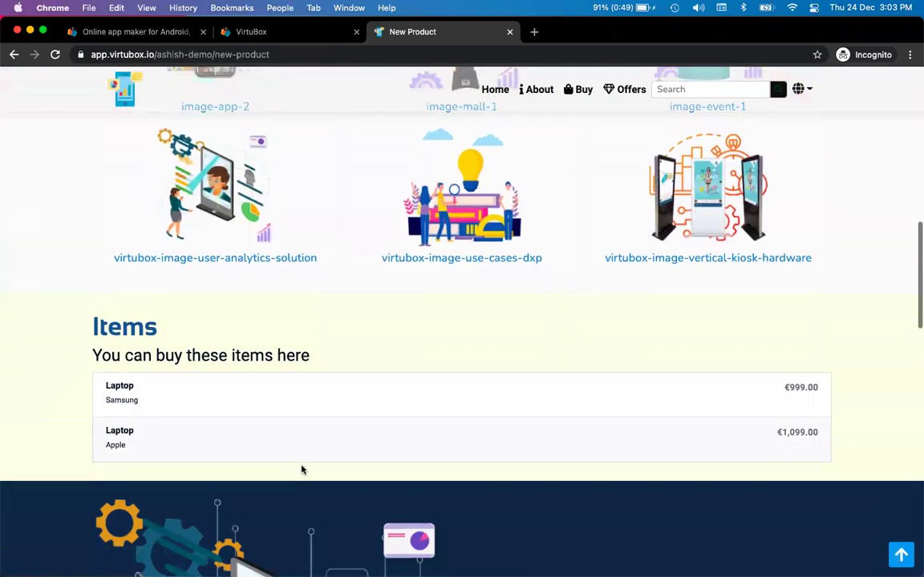
{"action": "scroll", "coordinate": [422, 413], "scroll_direction": "down", "scroll_amount": 5}
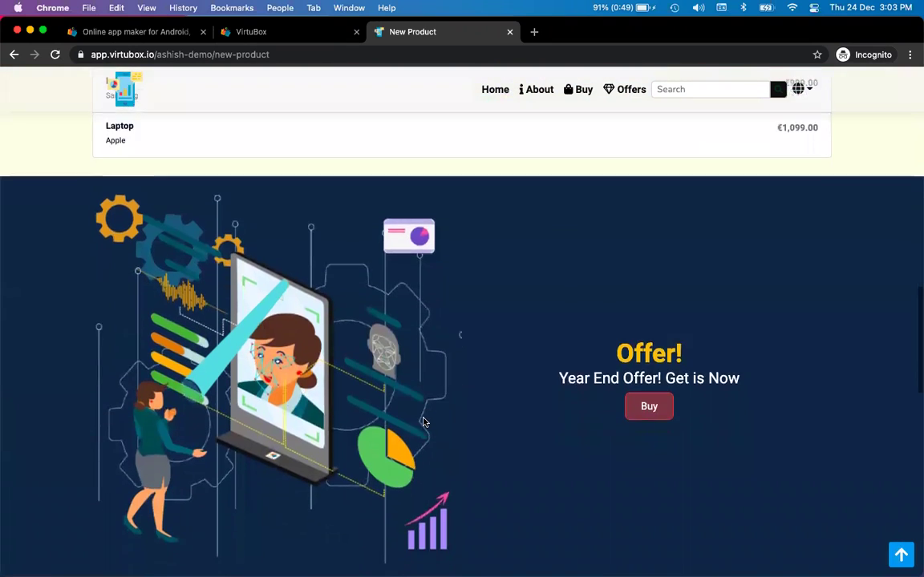
{"action": "scroll", "coordinate": [604, 383], "scroll_direction": "down", "scroll_amount": 7}
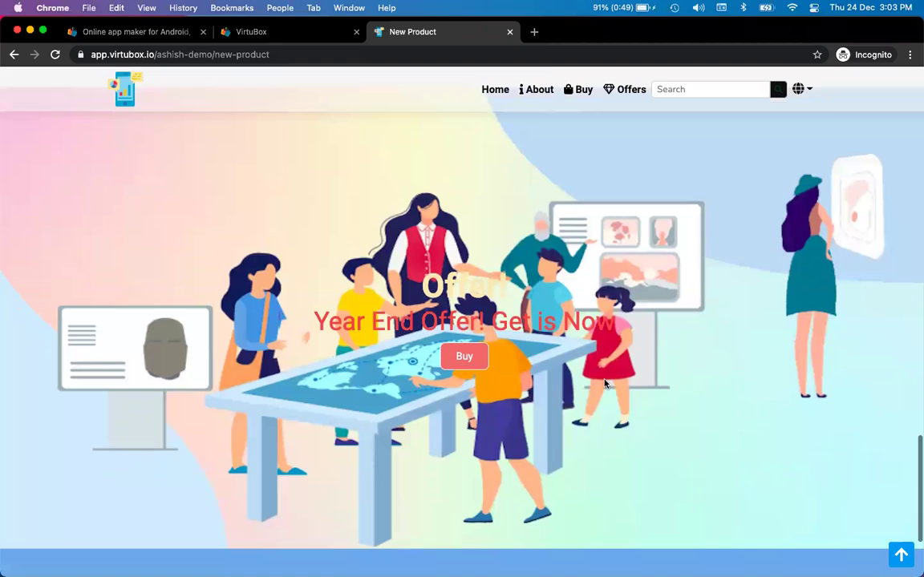
{"action": "scroll", "coordinate": [604, 383], "scroll_direction": "down", "scroll_amount": 3}
{"action": "left_click", "coordinate": [292, 33]}
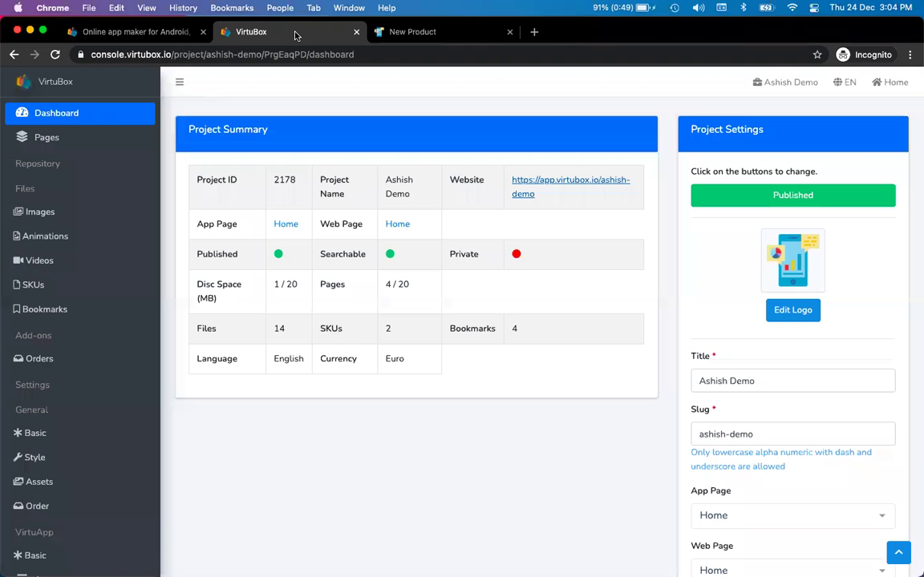
- Open the Offers page from the project's Pages list and launch its live Page URL
{"action": "left_click", "coordinate": [50, 287]}
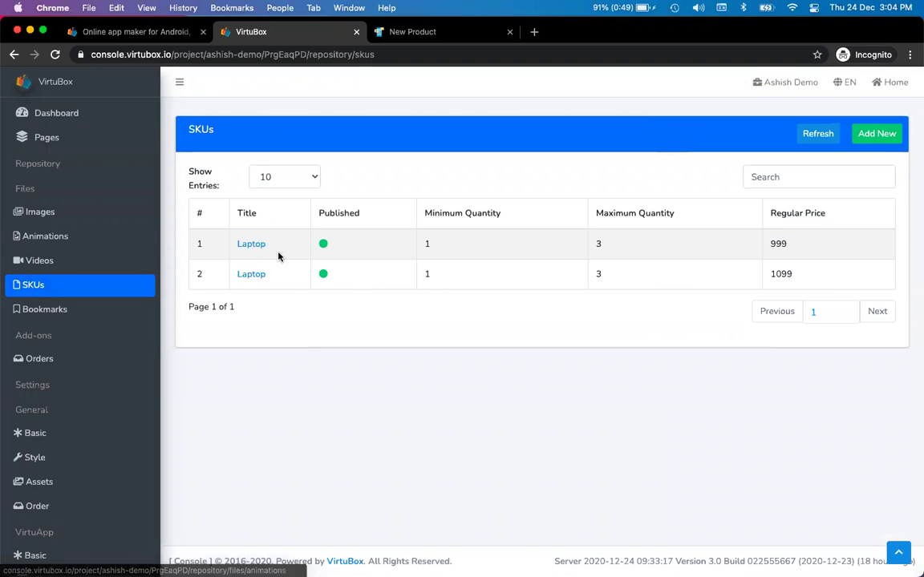
{"action": "left_click", "coordinate": [64, 140]}
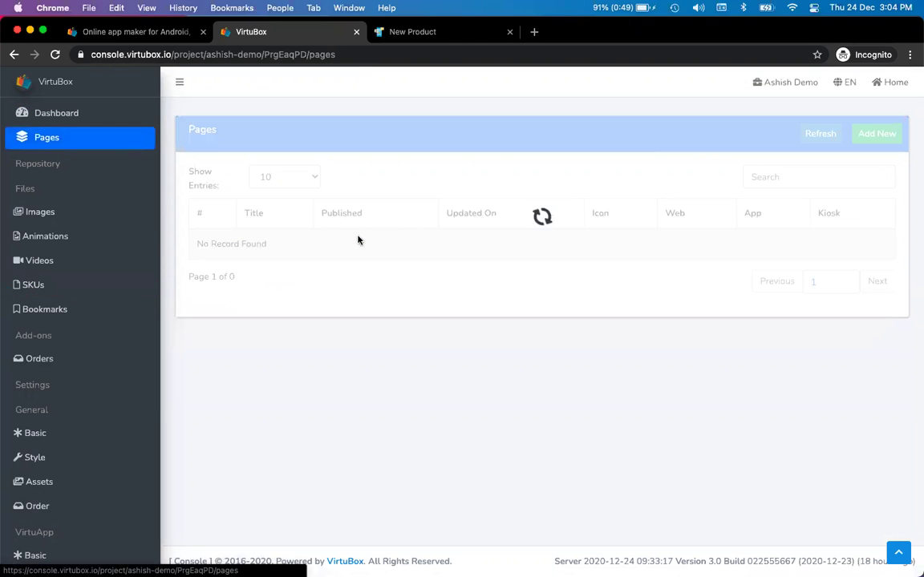
{"action": "left_click", "coordinate": [247, 243]}
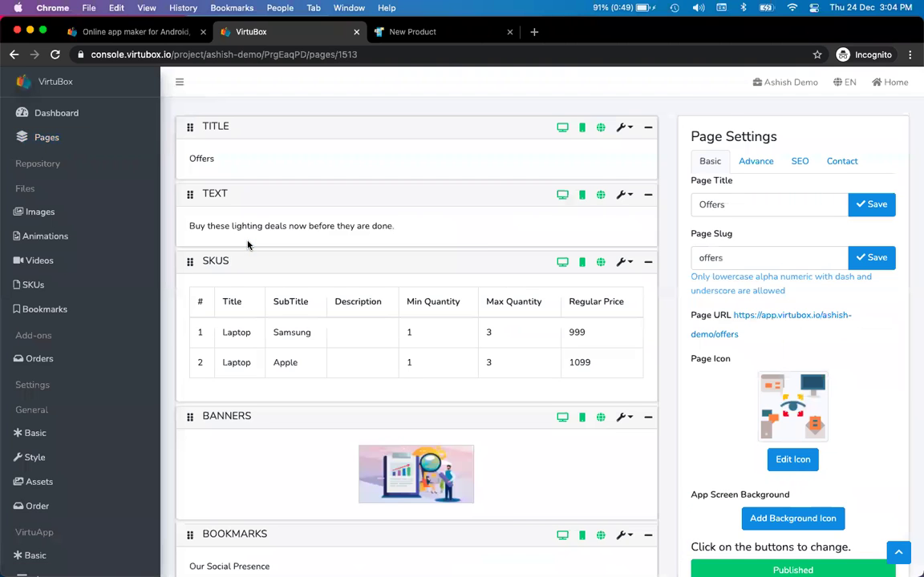
{"action": "scroll", "coordinate": [247, 245], "scroll_direction": "down", "scroll_amount": 2}
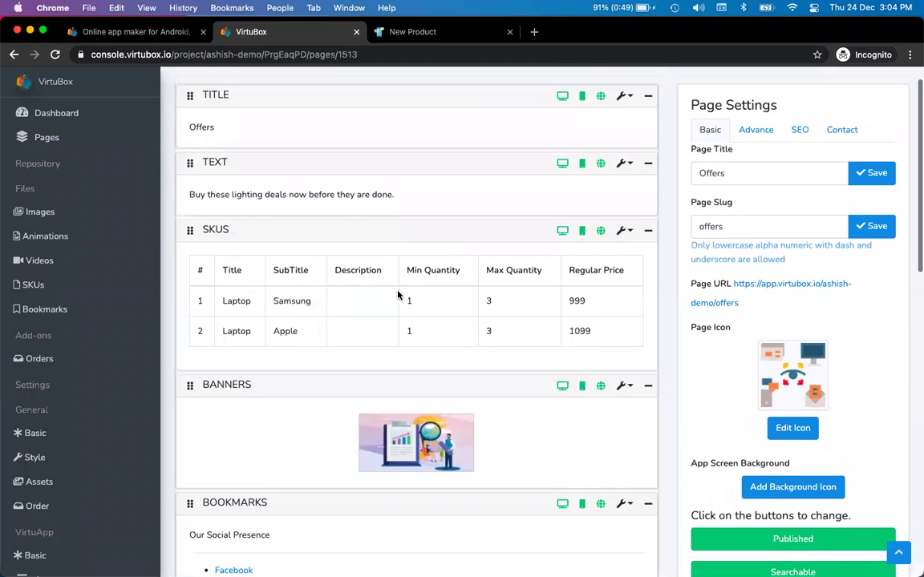
{"action": "left_click", "coordinate": [769, 279]}
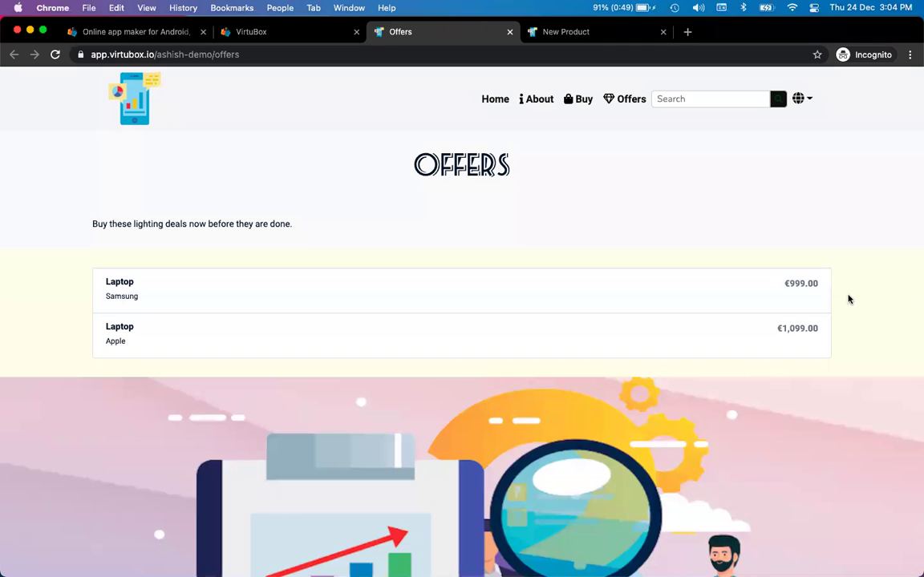
- Check the mirrored phone app, then scroll the live Offers page in Chrome
{"action": "key", "text": "super+Tab"}
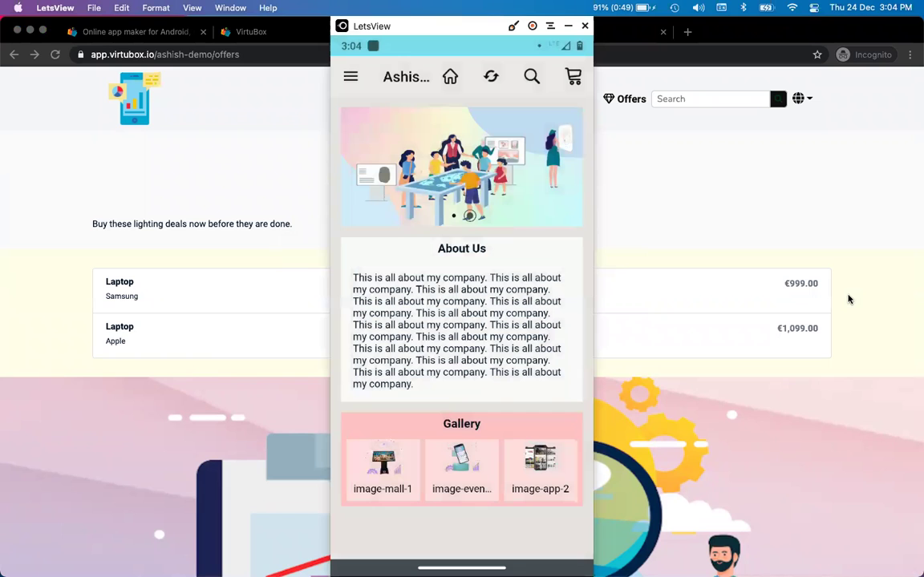
{"action": "key", "text": "super+Tab"}
{"action": "scroll", "coordinate": [848, 299], "scroll_direction": "down", "scroll_amount": 3}
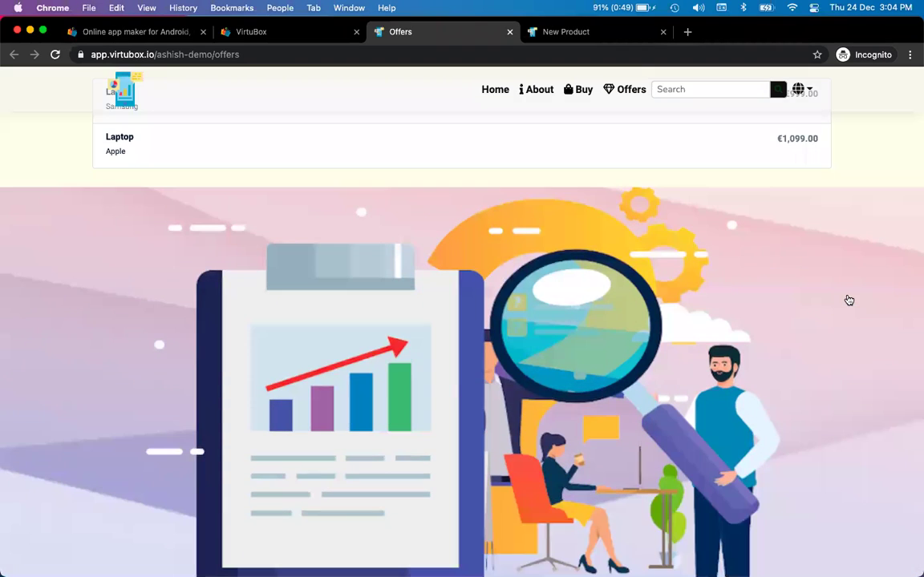
{"action": "scroll", "coordinate": [848, 299], "scroll_direction": "down", "scroll_amount": 15}
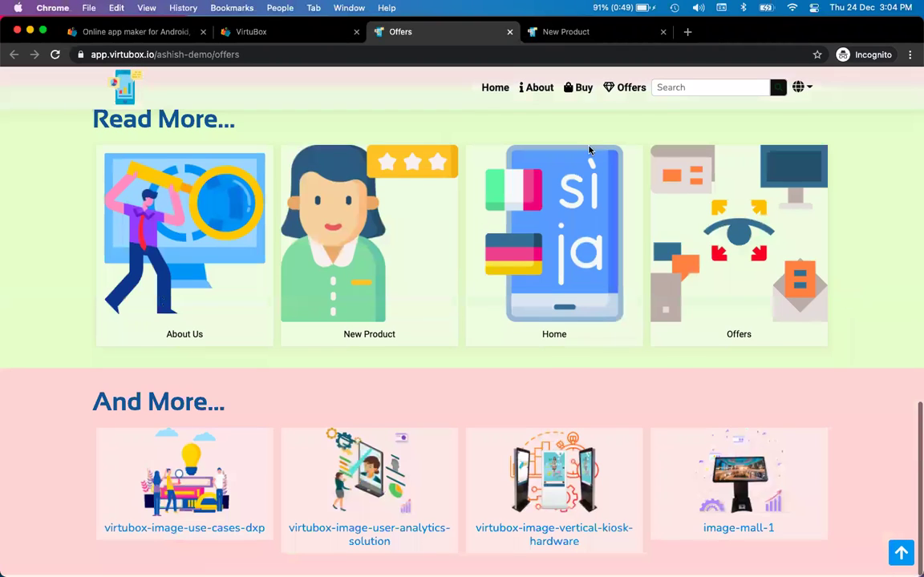
{"action": "scroll", "coordinate": [584, 105], "scroll_direction": "up", "scroll_amount": 20}
- Scroll the New Product page to confirm the header stays pinned with a translucent background
{"action": "left_click", "coordinate": [584, 105]}
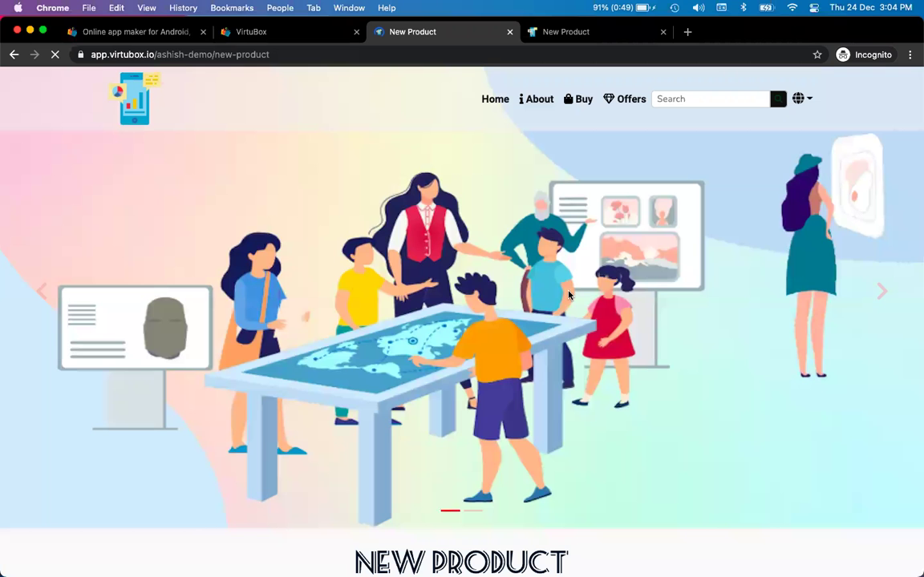
{"action": "scroll", "coordinate": [569, 295], "scroll_direction": "down", "scroll_amount": 10}
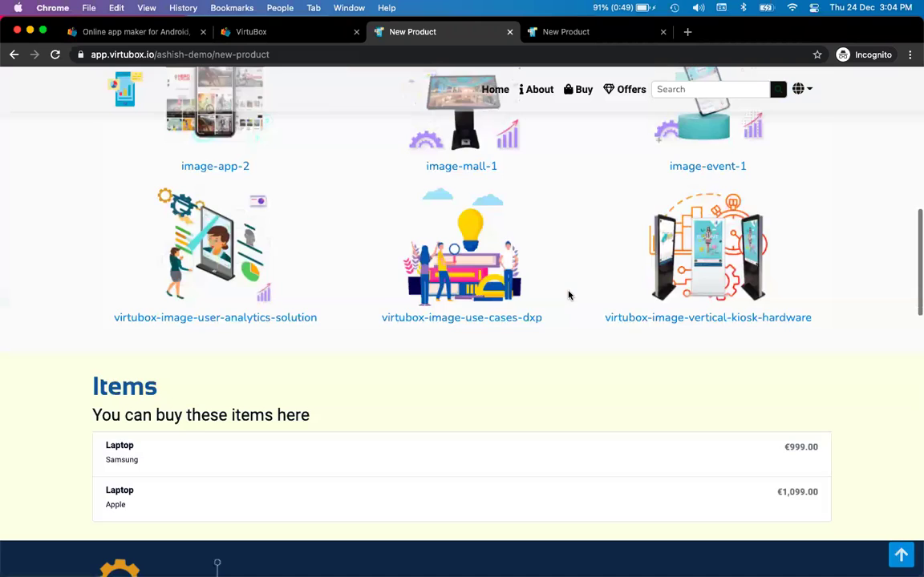
{"action": "scroll", "coordinate": [569, 295], "scroll_direction": "down", "scroll_amount": 8}
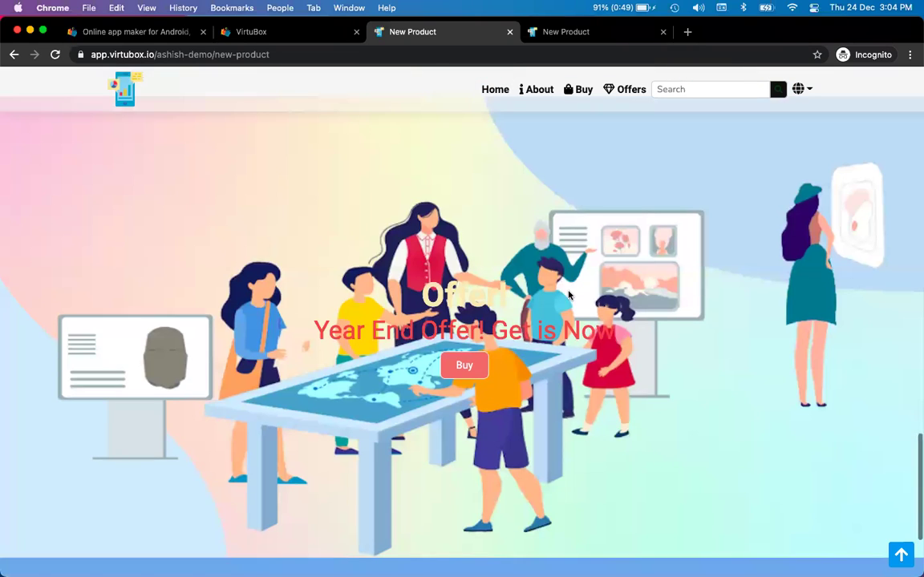
{"action": "scroll", "coordinate": [569, 295], "scroll_direction": "up", "scroll_amount": 5}
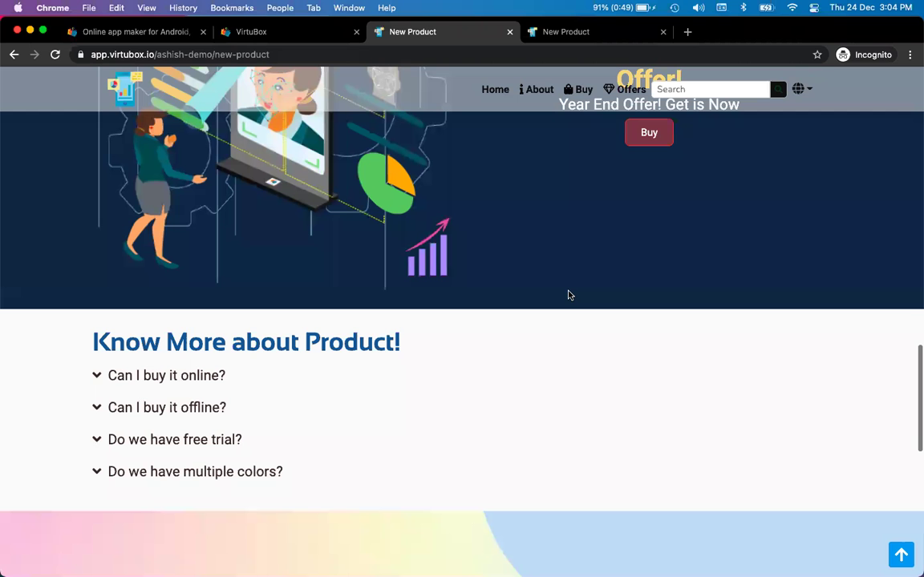
{"action": "scroll", "coordinate": [569, 295], "scroll_direction": "up", "scroll_amount": 13}
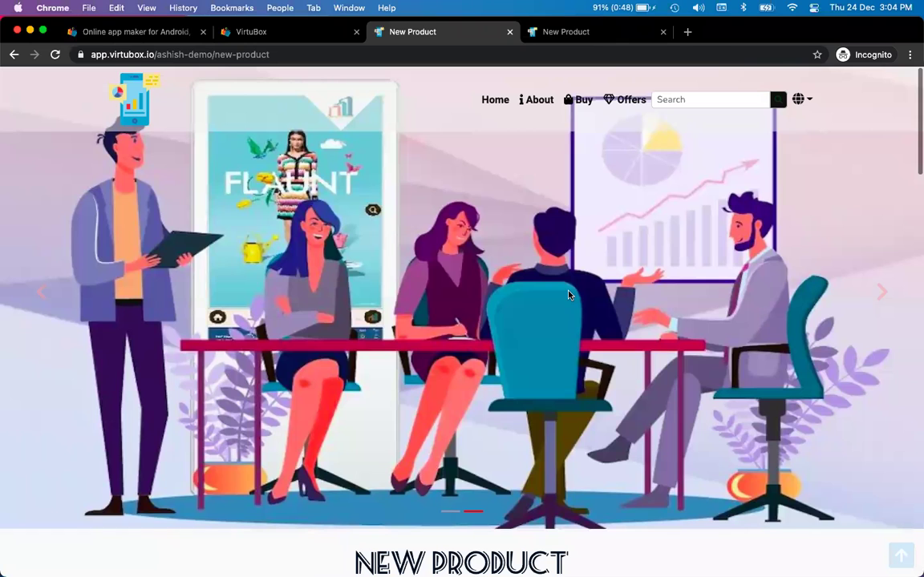
{"action": "key", "text": "super+Tab"}
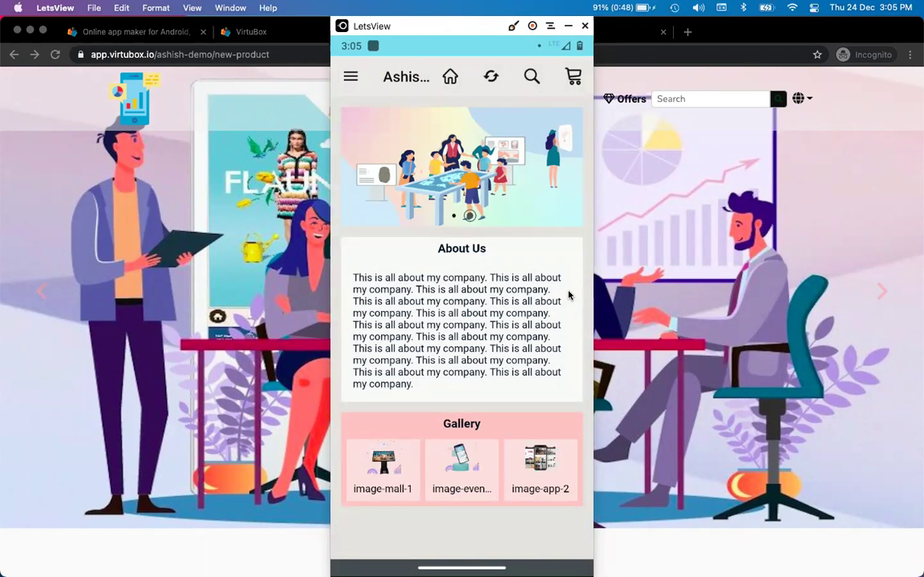
{"action": "left_click", "coordinate": [153, 20]}
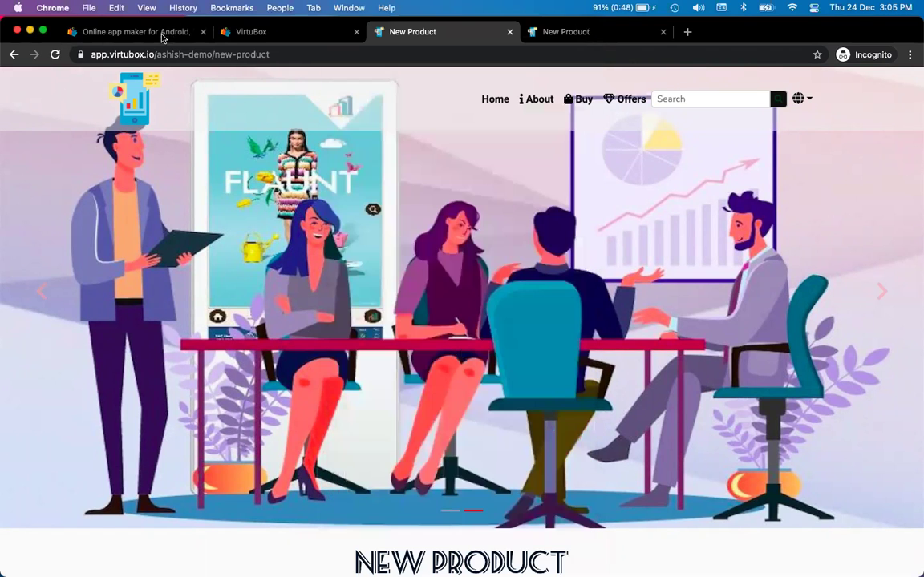
- Open the Home app page in the VirtuBox console editor and review its sections
{"action": "left_click", "coordinate": [152, 34]}
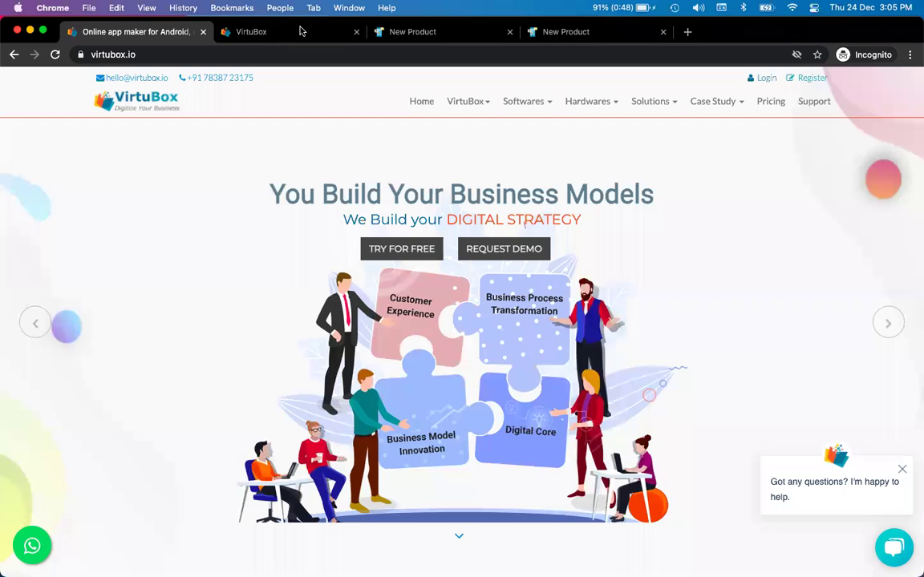
{"action": "left_click", "coordinate": [239, 34]}
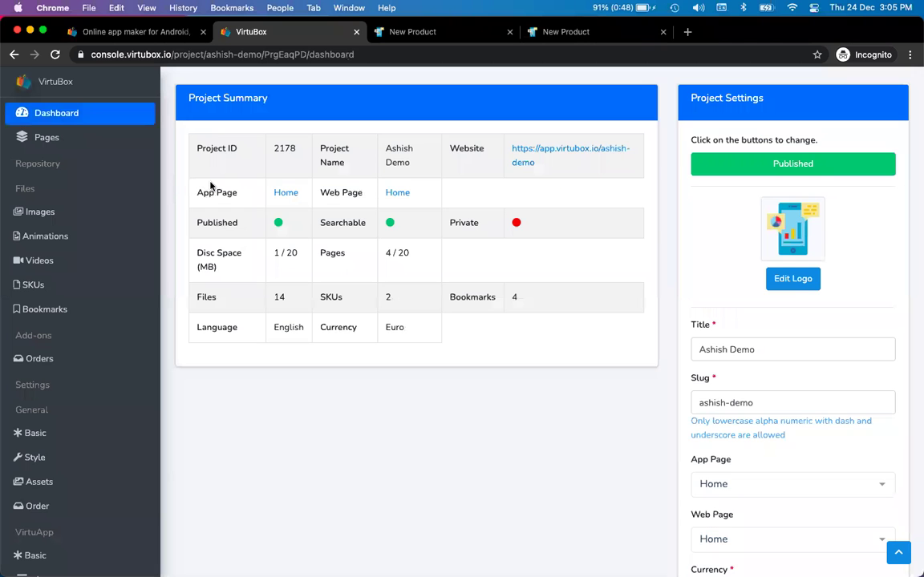
{"action": "left_click", "coordinate": [286, 193]}
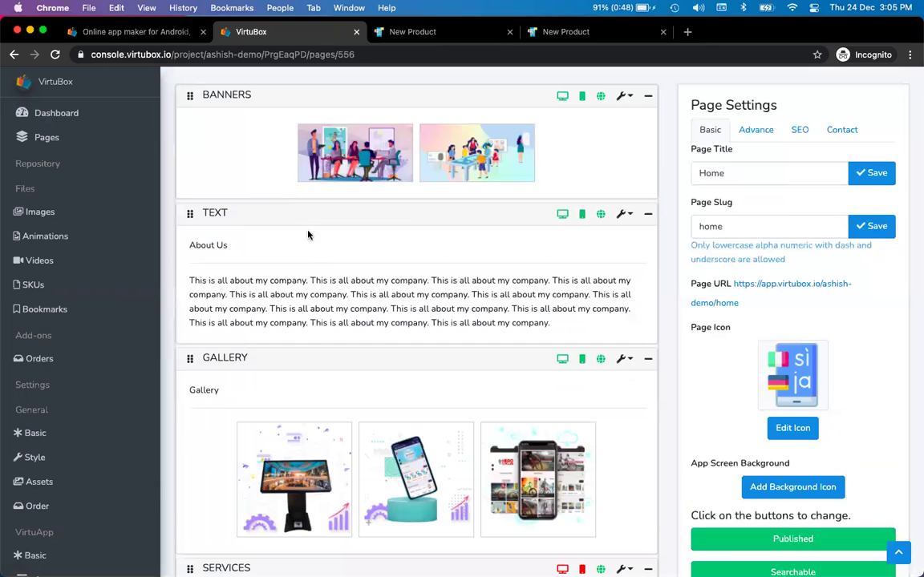
{"action": "scroll", "coordinate": [321, 281], "scroll_direction": "down", "scroll_amount": 2}
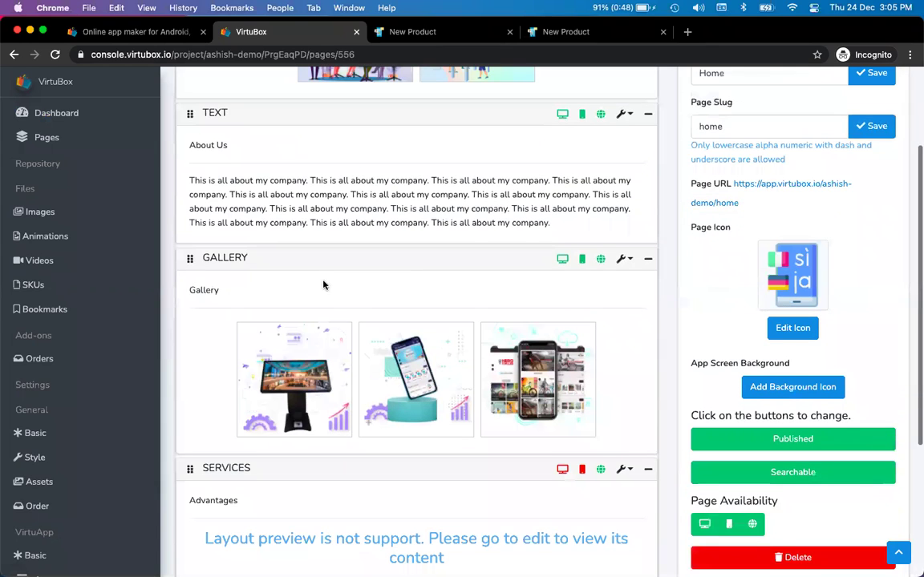
{"action": "scroll", "coordinate": [324, 284], "scroll_direction": "down", "scroll_amount": 1}
{"action": "key", "text": "super+Tab"}
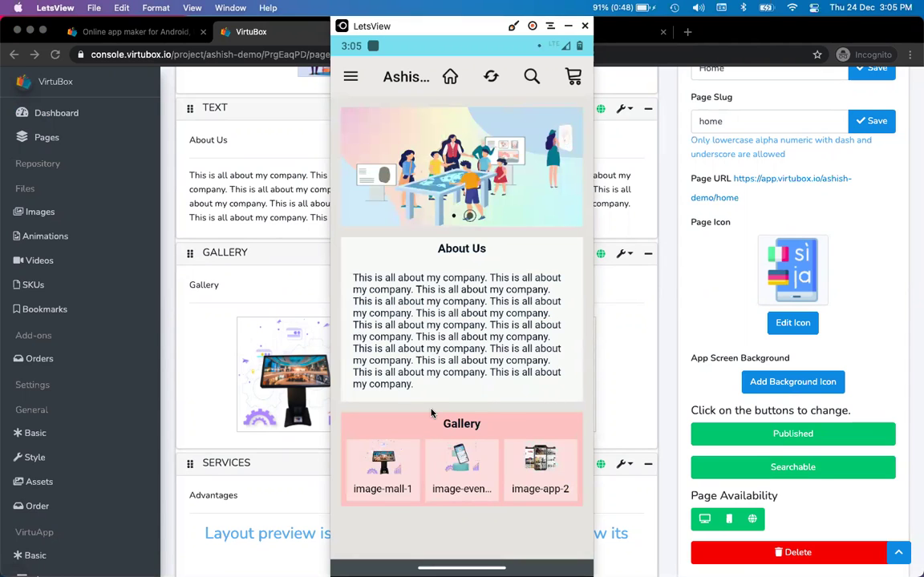
{"action": "scroll", "coordinate": [439, 299], "scroll_direction": "up", "scroll_amount": 2}
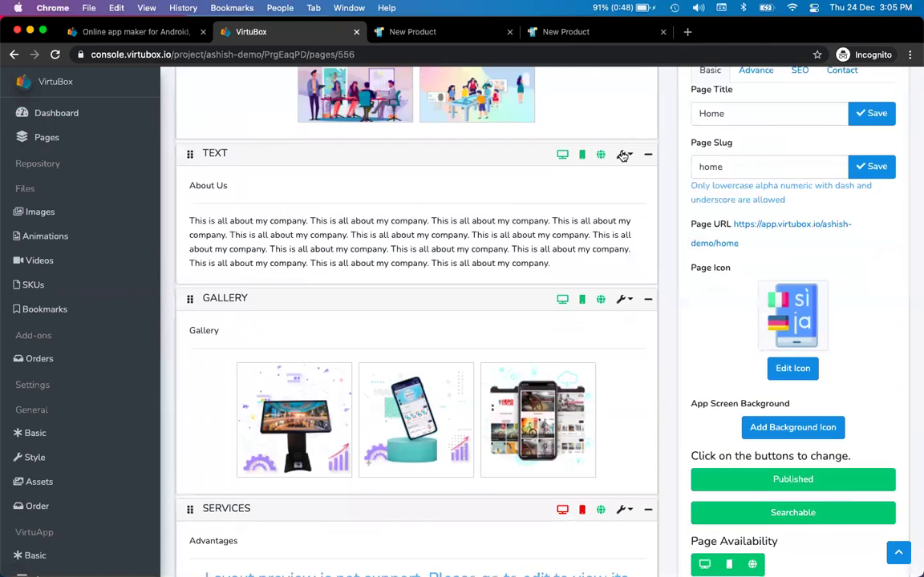
- Add a Pages section titled 'Shop' linking to Offers after the Text section
{"action": "left_click", "coordinate": [623, 155]}
{"action": "left_click", "coordinate": [581, 223]}
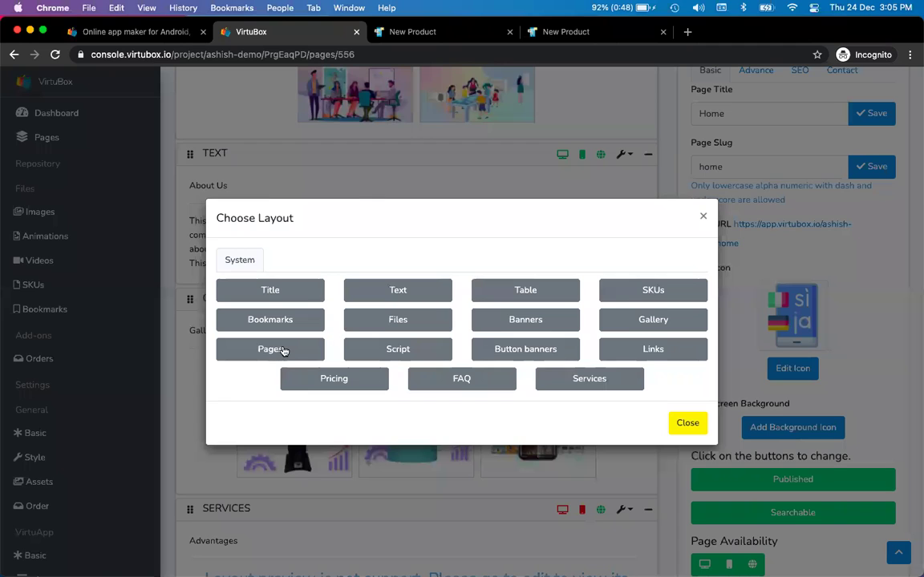
{"action": "left_click", "coordinate": [283, 350]}
{"action": "left_click", "coordinate": [424, 185]}
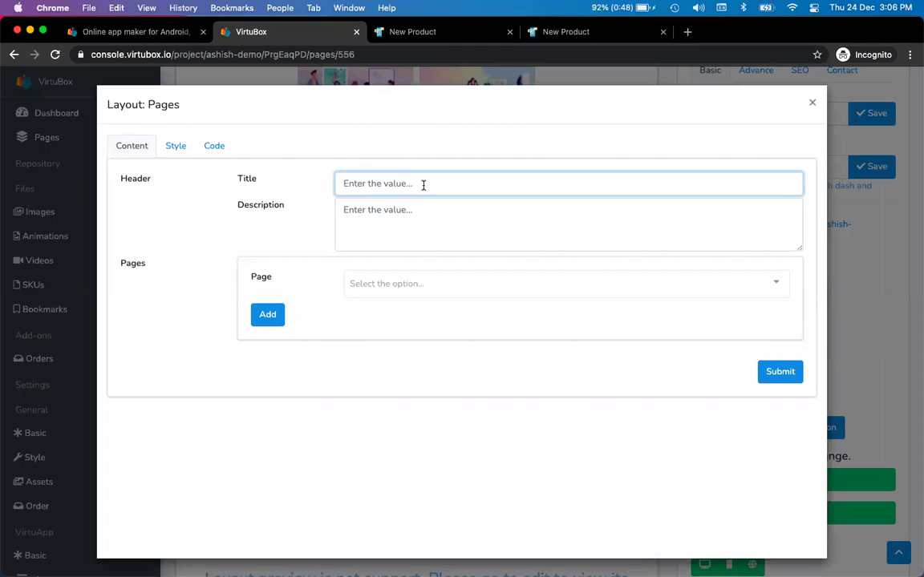
{"action": "type", "text": "Shop"}
{"action": "left_click", "coordinate": [410, 284]}
{"action": "left_click", "coordinate": [408, 198]}
{"action": "left_click", "coordinate": [254, 316]}
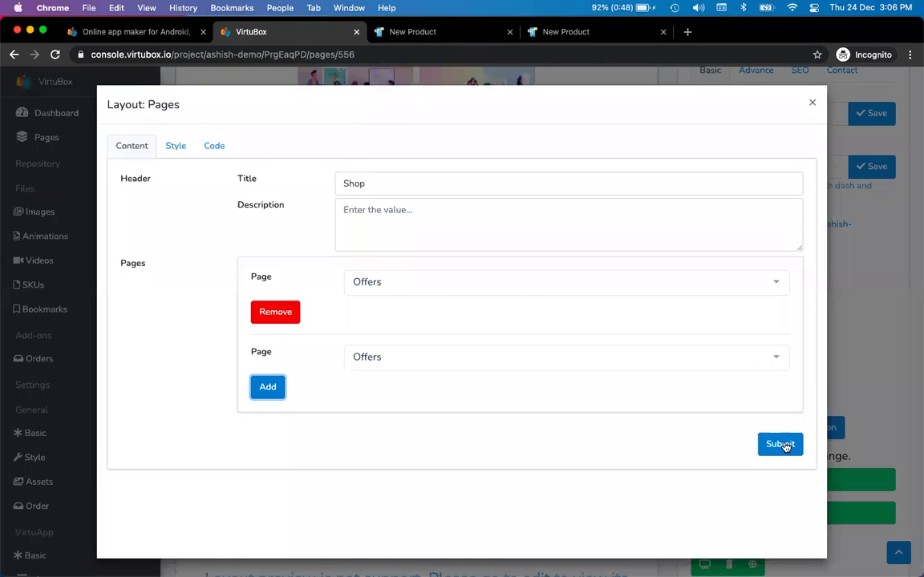
{"action": "left_click", "coordinate": [781, 445]}
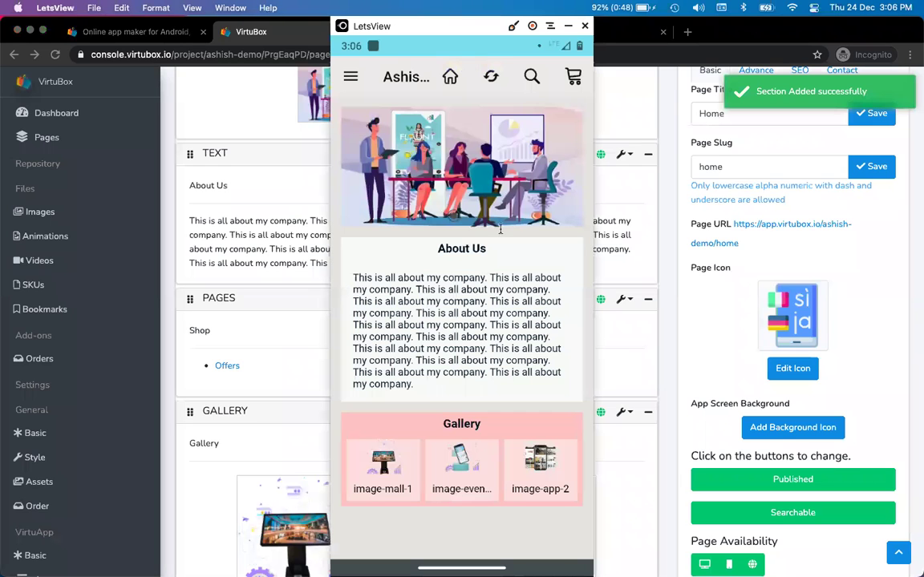
- View the live Home page's new Shop section with its Offers card, then return to the console
{"action": "left_click", "coordinate": [748, 229]}
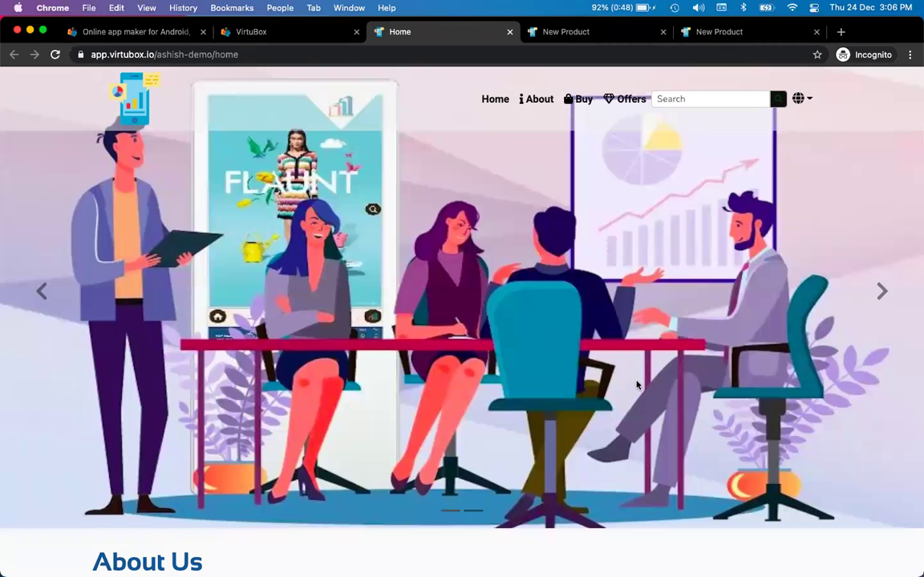
{"action": "scroll", "coordinate": [564, 375], "scroll_direction": "down", "scroll_amount": 6}
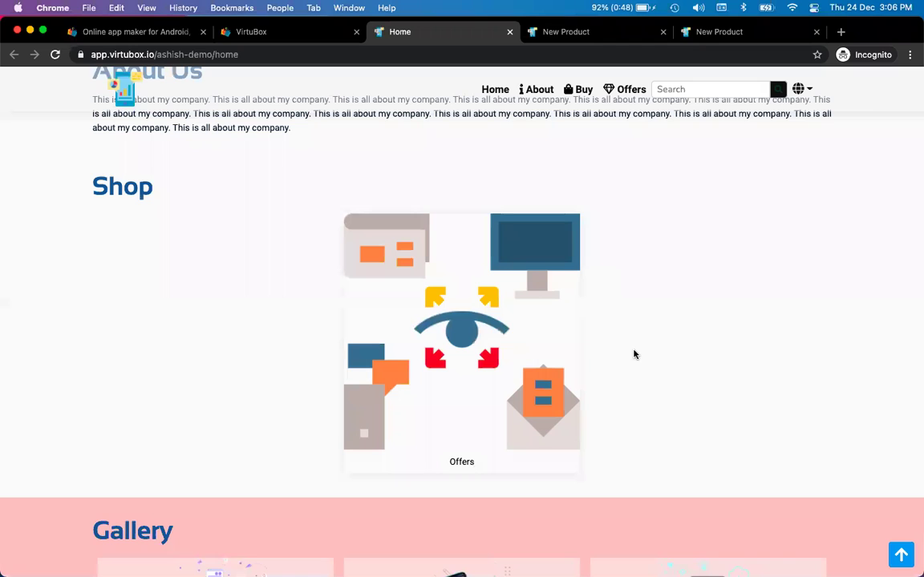
{"action": "key", "text": "ctrl+shift+Tab"}
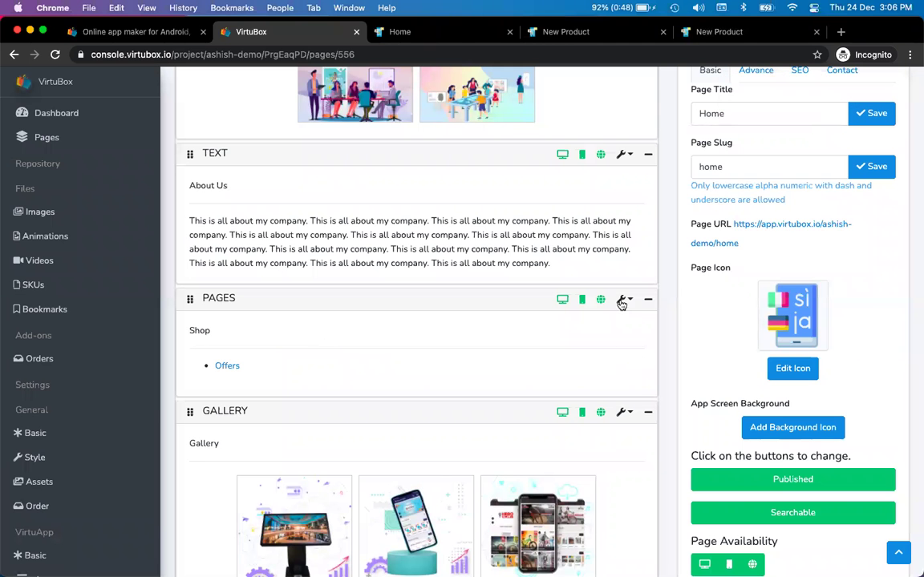
{"action": "left_click", "coordinate": [622, 299]}
- Set the Shop section's background color to light green #bdffc4 and save
{"action": "left_click", "coordinate": [571, 329]}
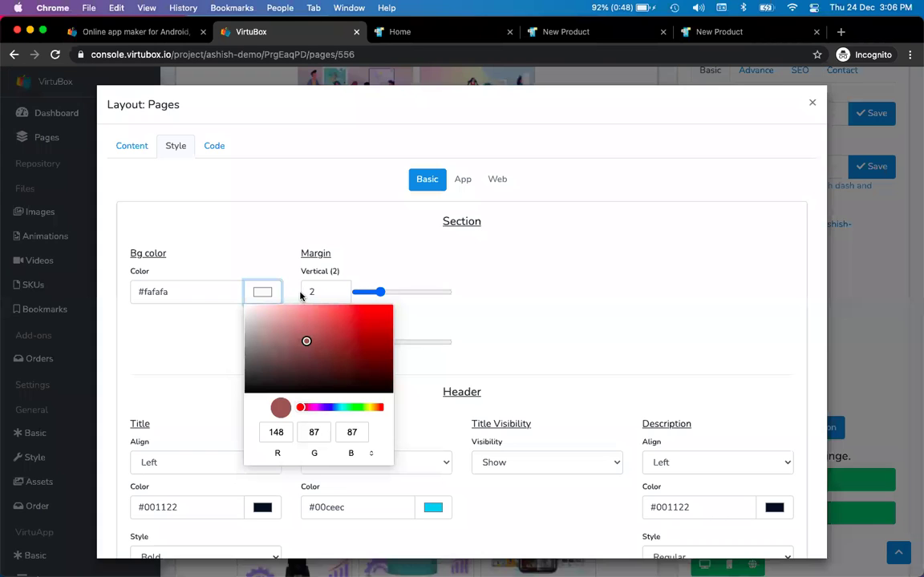
{"action": "left_click", "coordinate": [300, 306]}
{"action": "left_click", "coordinate": [353, 407]}
{"action": "left_click_drag", "start_coordinate": [322, 357], "coordinate": [282, 305]}
{"action": "left_click", "coordinate": [311, 228]}
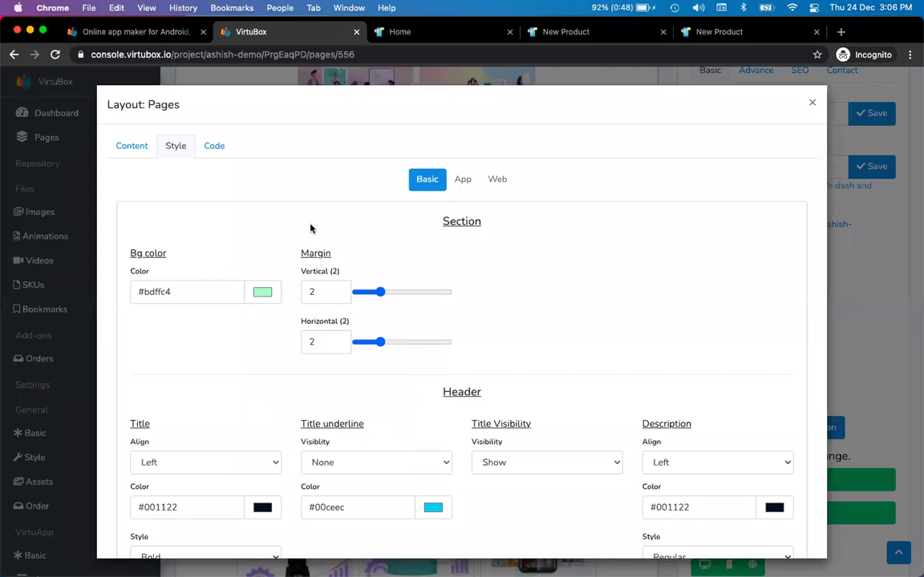
{"action": "left_click", "coordinate": [811, 102]}
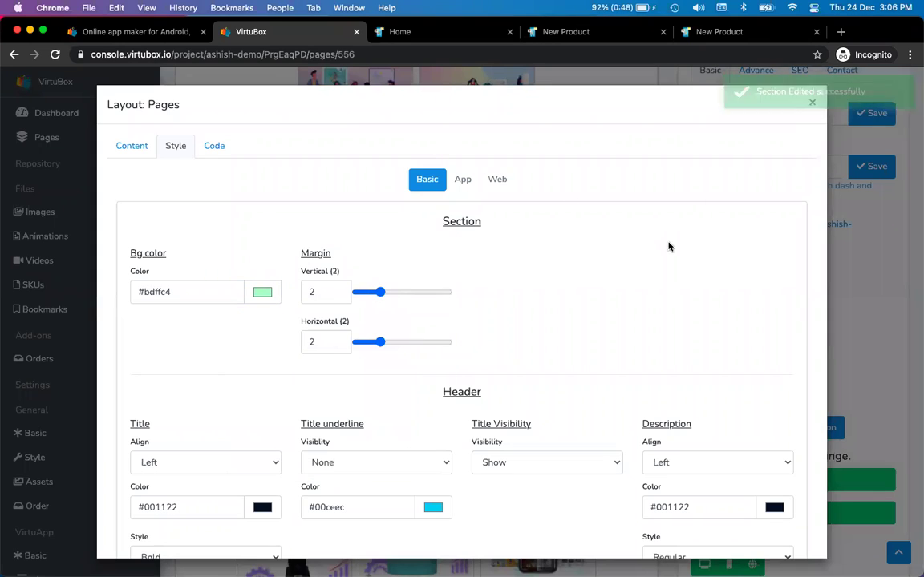
- Reload the live Home page to see the green Shop section
{"action": "key", "text": "ctrl+Tab"}
{"action": "left_click", "coordinate": [55, 55]}
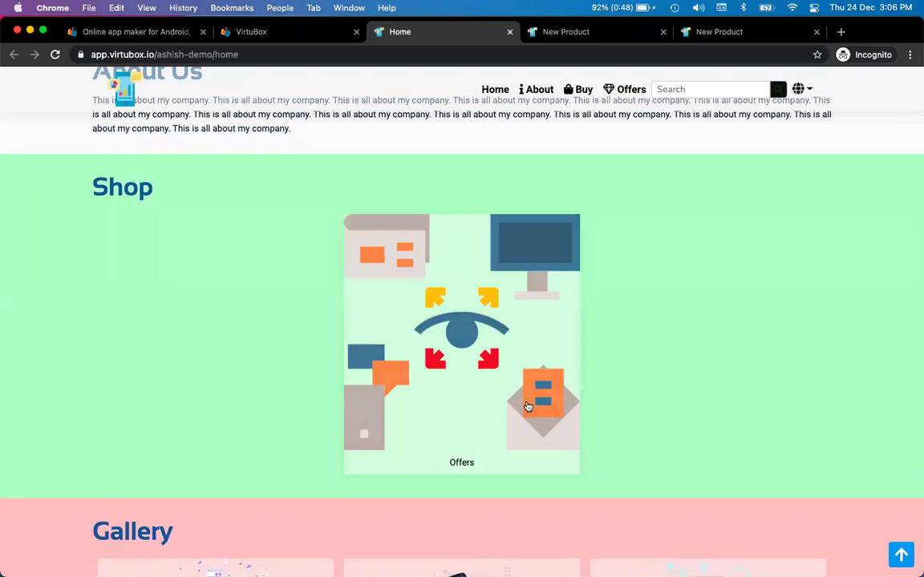
{"action": "key", "text": "ctrl+shift+Tab"}
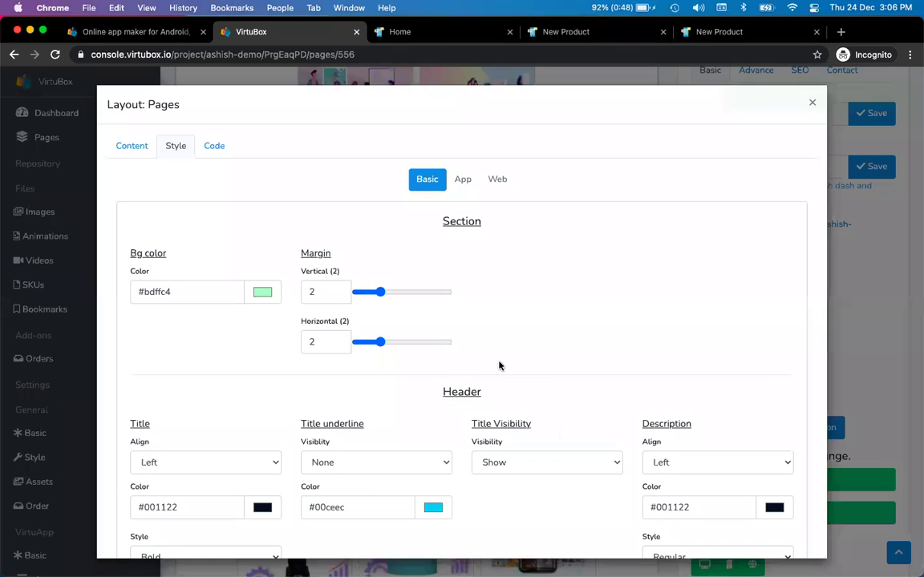
- Change the Shop section's cell height to 20
{"action": "scroll", "coordinate": [498, 365], "scroll_direction": "down", "scroll_amount": 4}
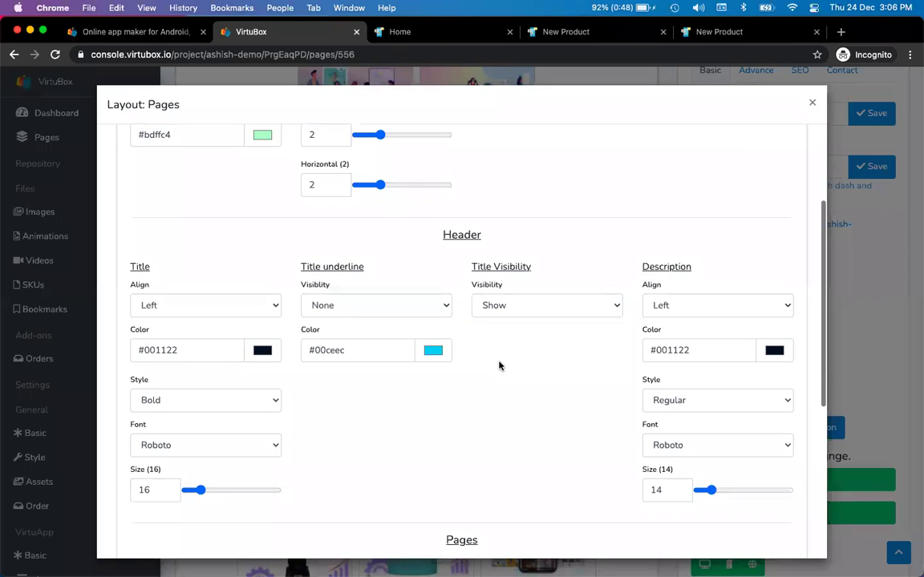
{"action": "scroll", "coordinate": [499, 366], "scroll_direction": "down", "scroll_amount": 5}
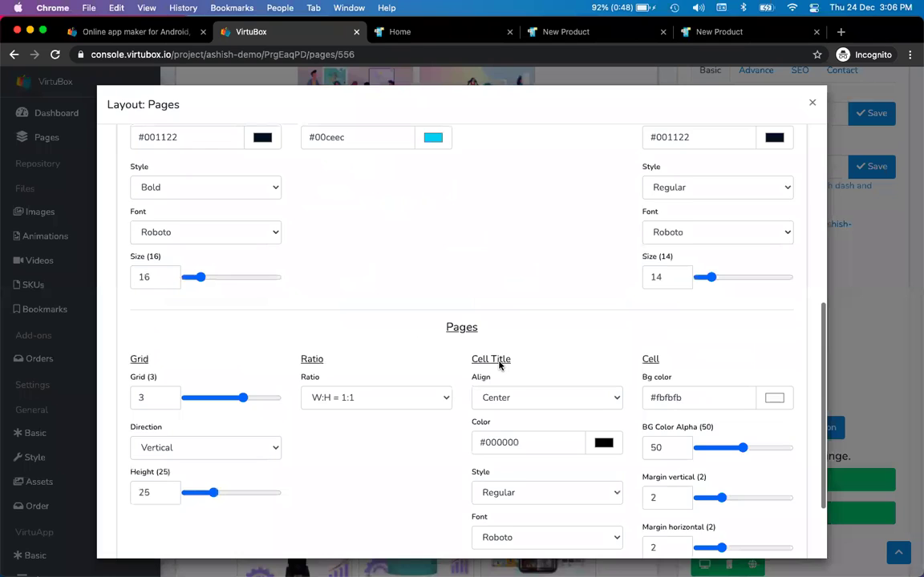
{"action": "scroll", "coordinate": [498, 366], "scroll_direction": "down", "scroll_amount": 2}
{"action": "left_click", "coordinate": [150, 392]}
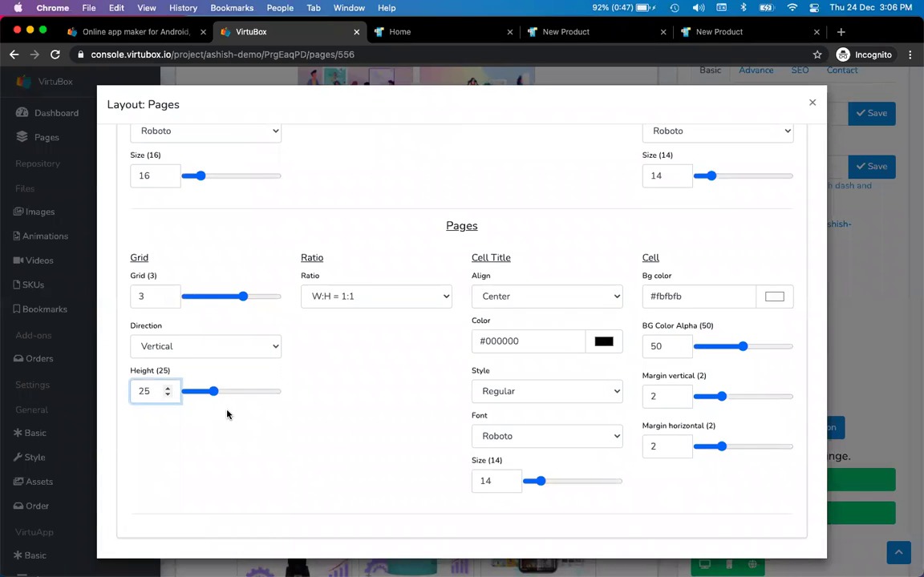
{"action": "key", "text": "BackSpace"}
{"action": "type", "text": "0"}
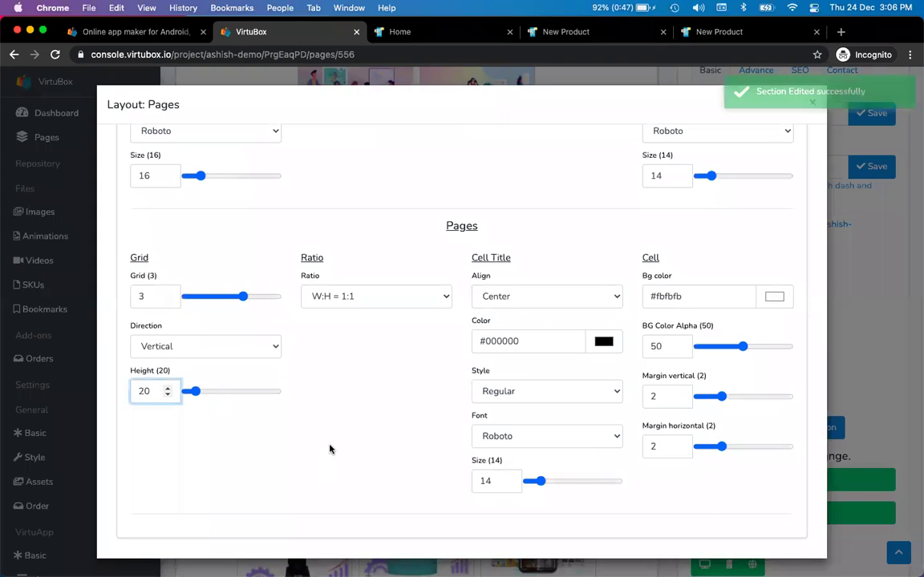
- Reload the virtubox.io homepage to preview the new cell height
{"action": "key", "text": "ctrl+Tab"}
{"action": "left_click", "coordinate": [55, 56]}
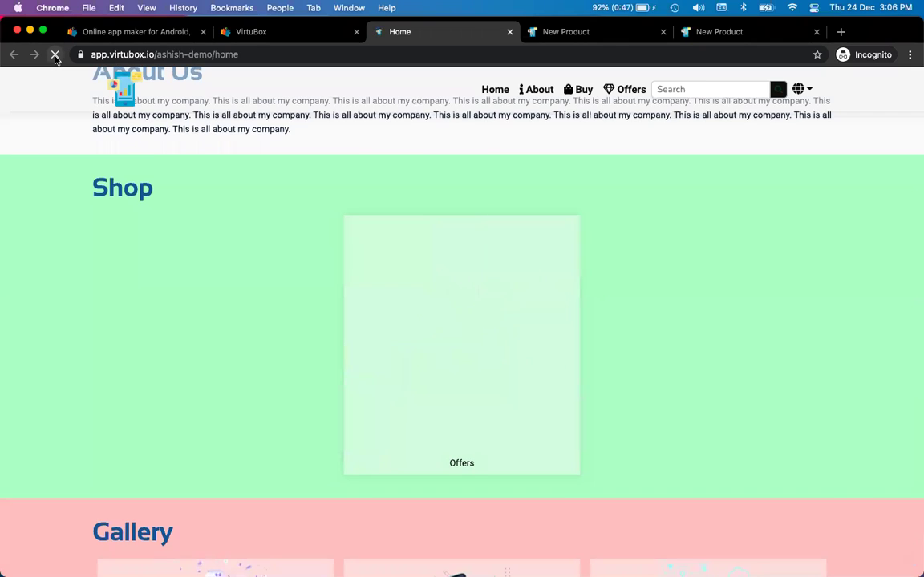
{"action": "key", "text": "ctrl+shift+Tab"}
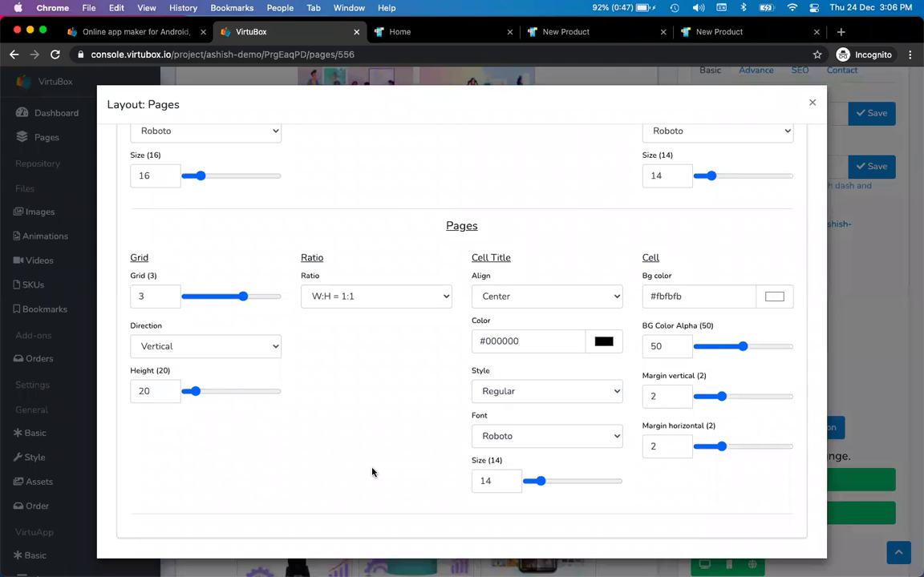
{"action": "key", "text": "ctrl+shift+Tab"}
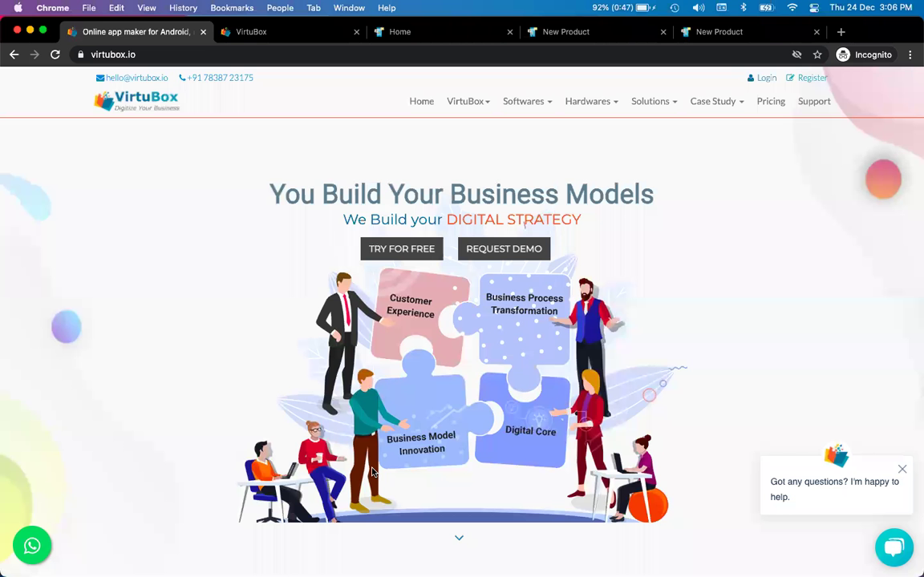
- Bring the LetsView phone mirror to the front and scroll down the app's home page
{"action": "key", "text": "ctrl+Tab"}
{"action": "key", "text": "super+Tab"}
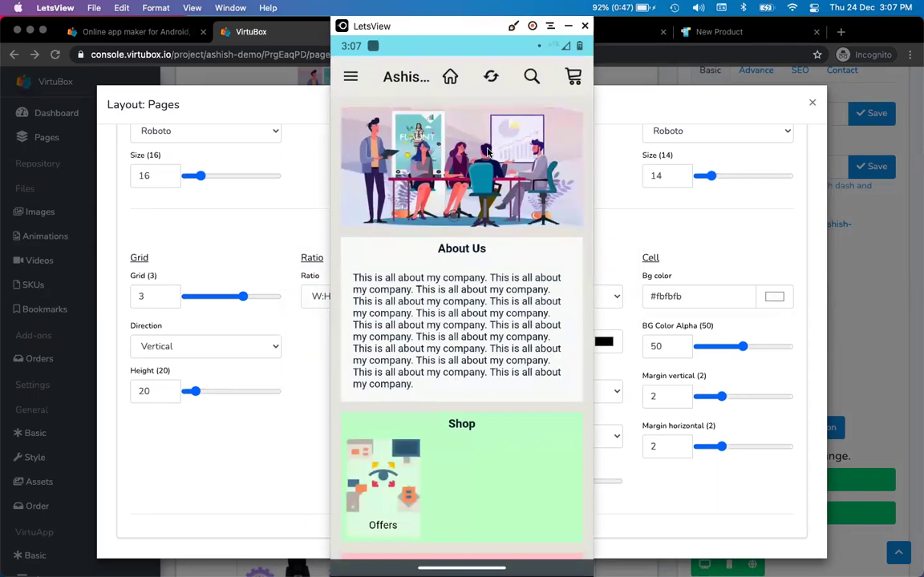
{"action": "scroll", "coordinate": [487, 152], "scroll_direction": "down", "scroll_amount": 2}
{"action": "scroll", "coordinate": [487, 152], "scroll_direction": "down", "scroll_amount": 1}
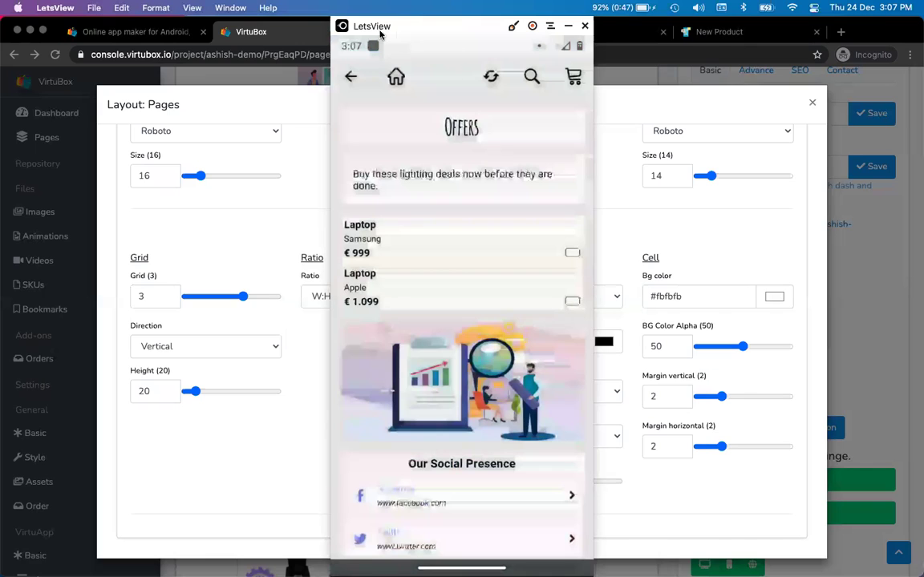
- Add the Samsung laptop to the cart and raise its quantity to the maximum of 3
{"action": "left_click_drag", "start_coordinate": [358, 26], "coordinate": [446, 37]}
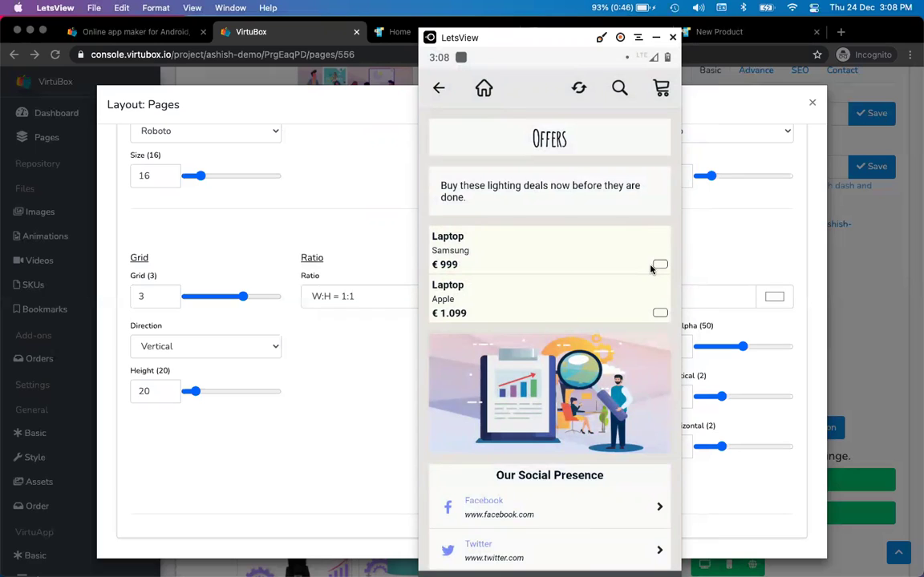
{"action": "left_click", "coordinate": [652, 267]}
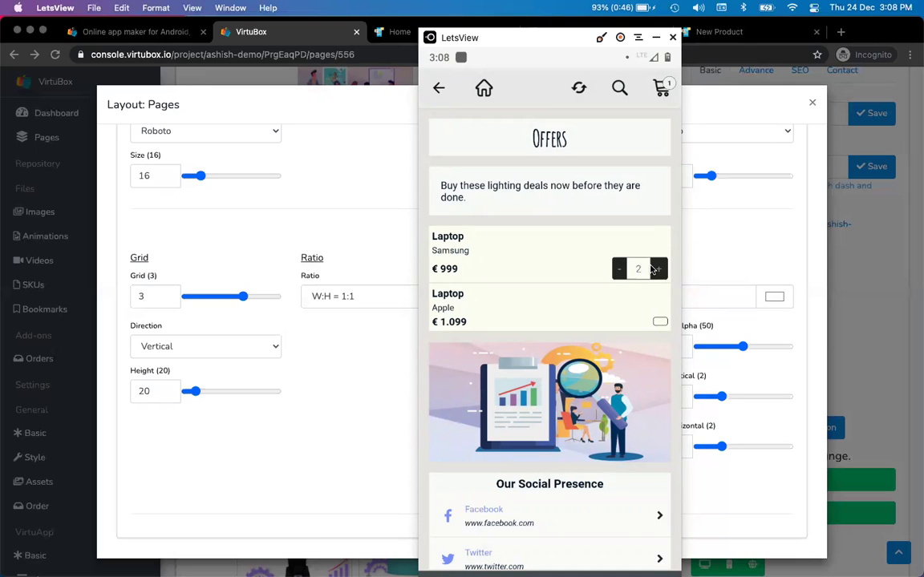
{"action": "left_click", "coordinate": [655, 269]}
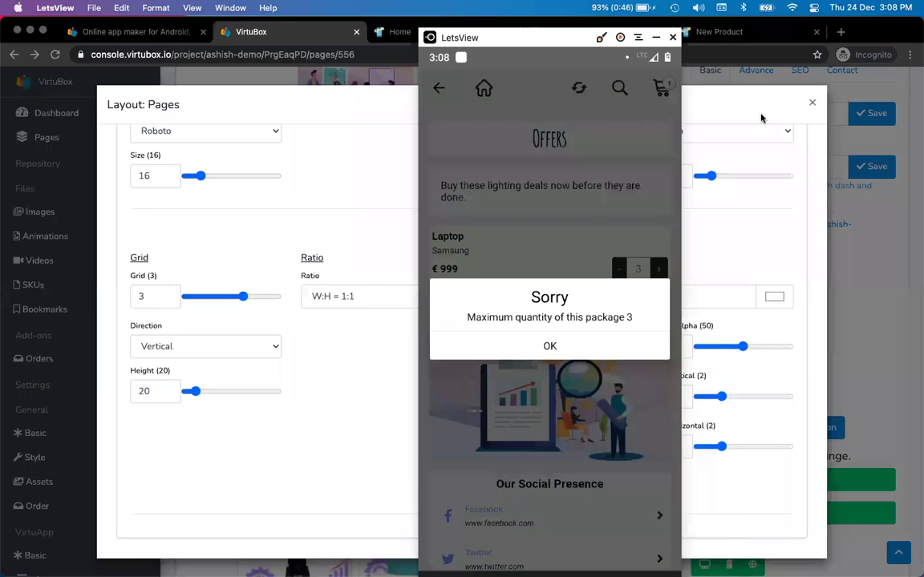
{"action": "left_click", "coordinate": [812, 105]}
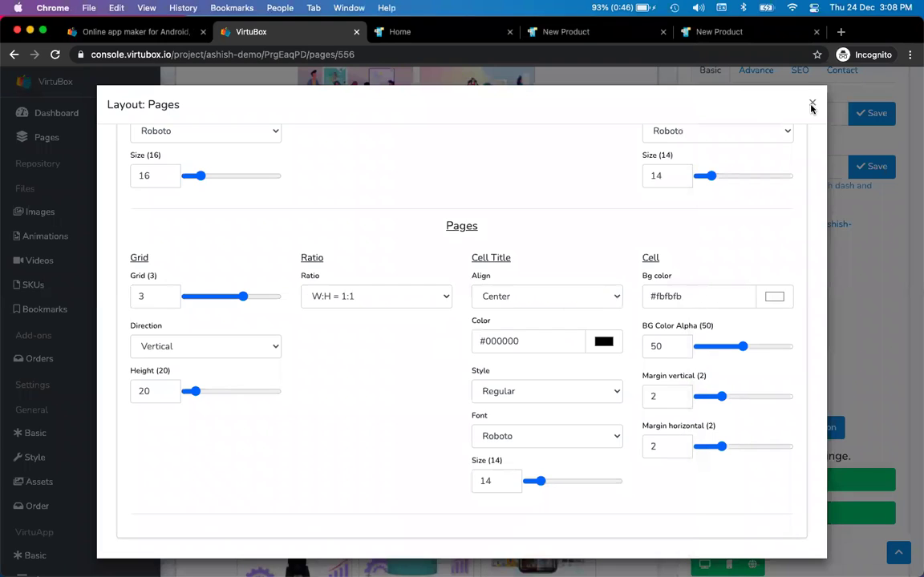
- Close Layout: Pages, open the SKUs list, and select the laptop's maximum quantity 3
{"action": "left_click", "coordinate": [811, 104]}
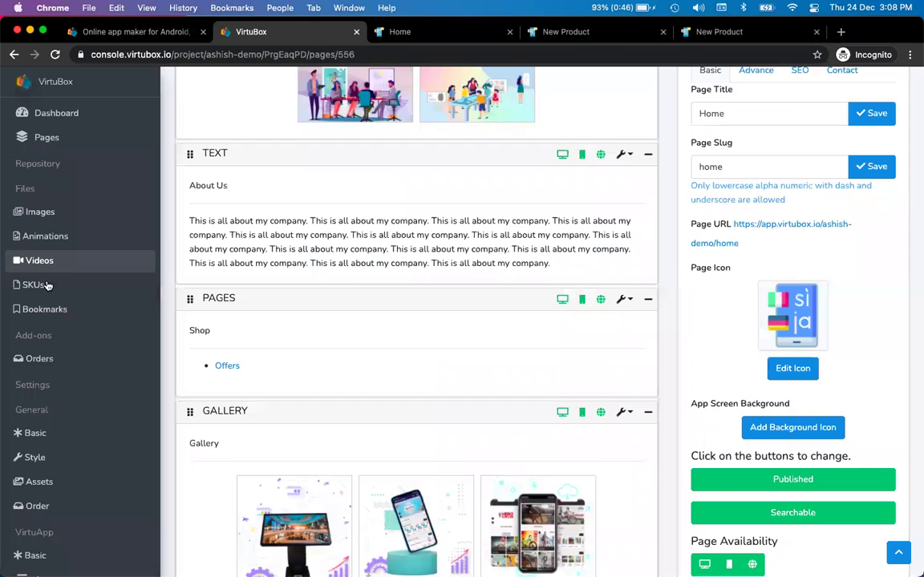
{"action": "left_click", "coordinate": [47, 285]}
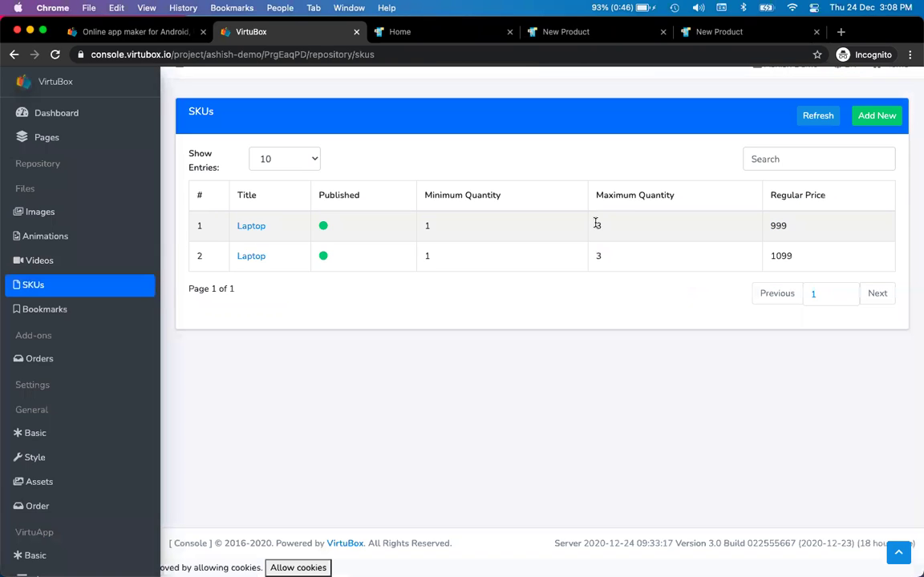
{"action": "left_click_drag", "start_coordinate": [596, 224], "coordinate": [630, 227]}
{"action": "key", "text": "super+Tab"}
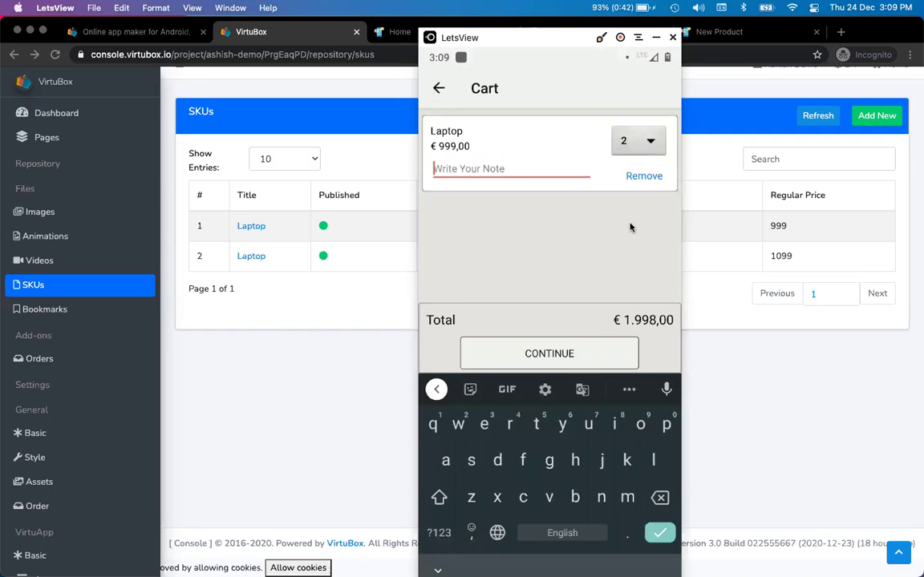
- Add the note 'ship with extra package' to the cart's laptop item
{"action": "type", "text": "sh"}
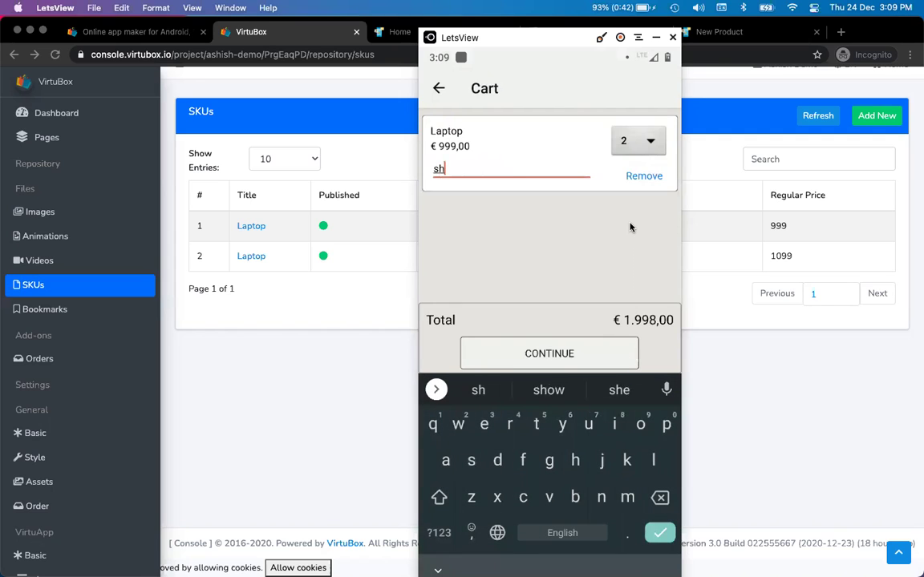
{"action": "type", "text": "ip with "}
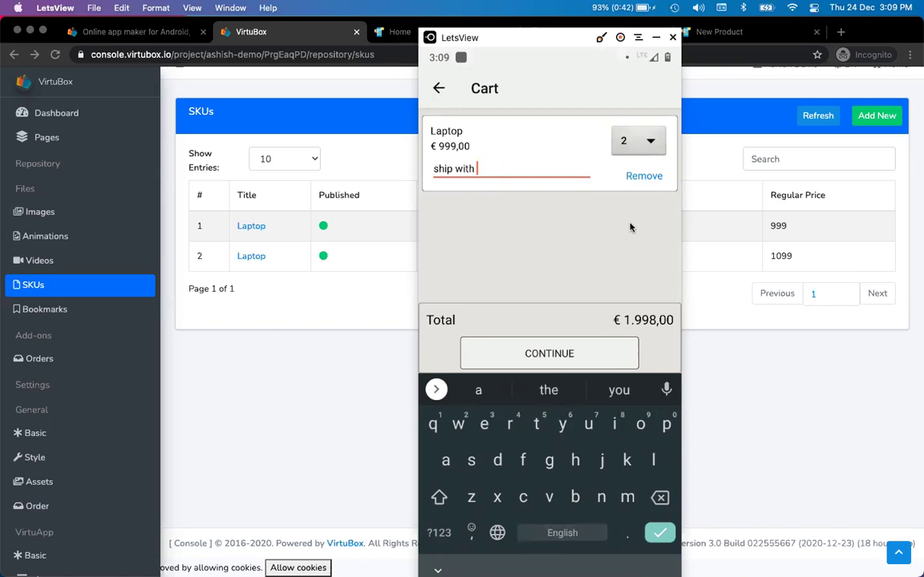
{"action": "type", "text": "extra "}
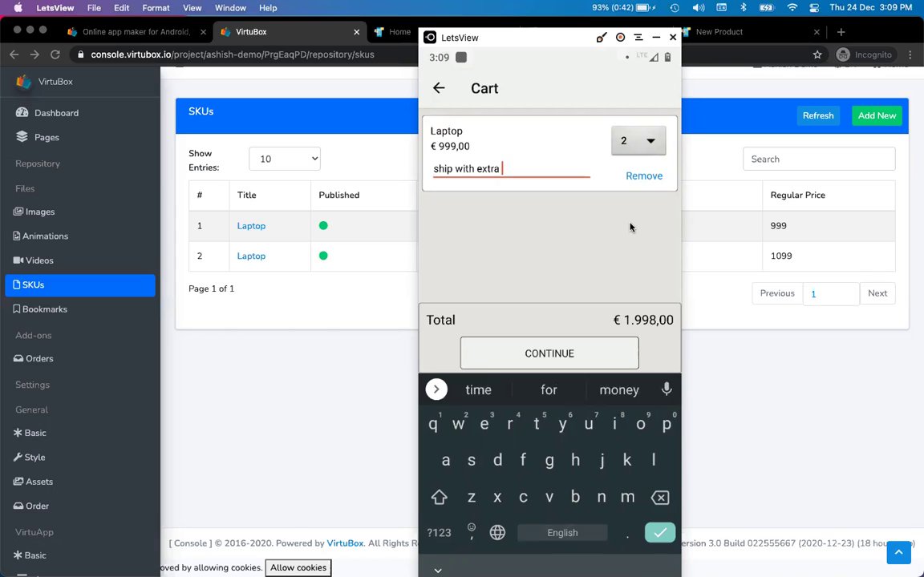
{"action": "type", "text": "package"}
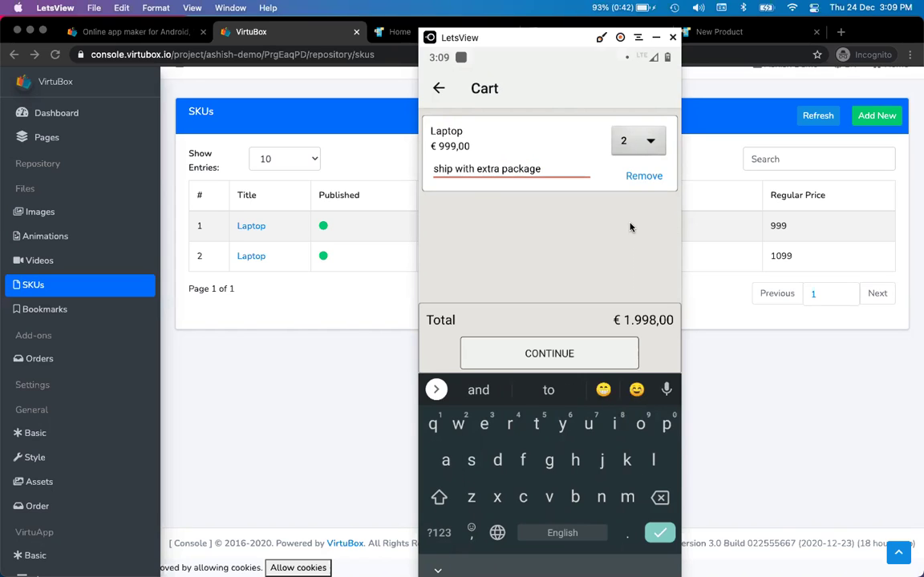
{"action": "left_click", "coordinate": [631, 227]}
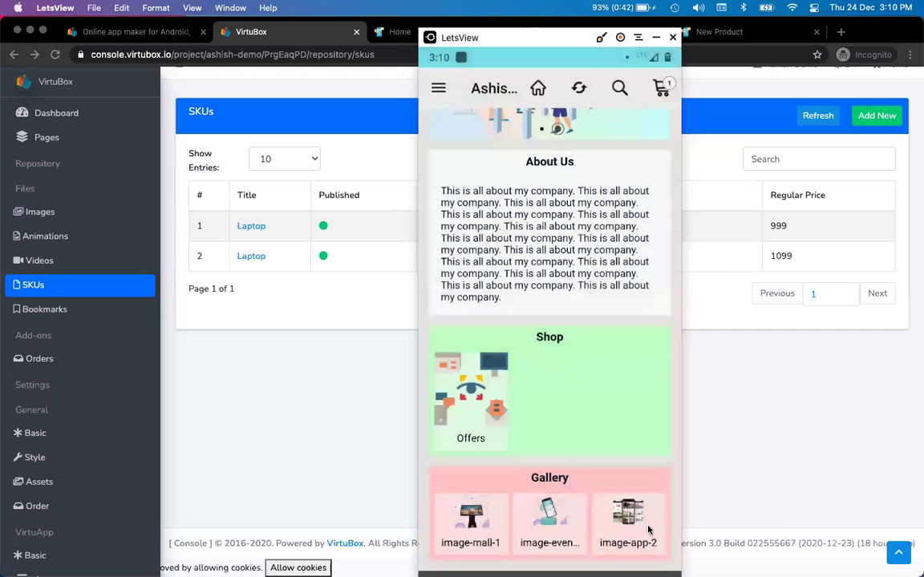
{"action": "left_click", "coordinate": [273, 391]}
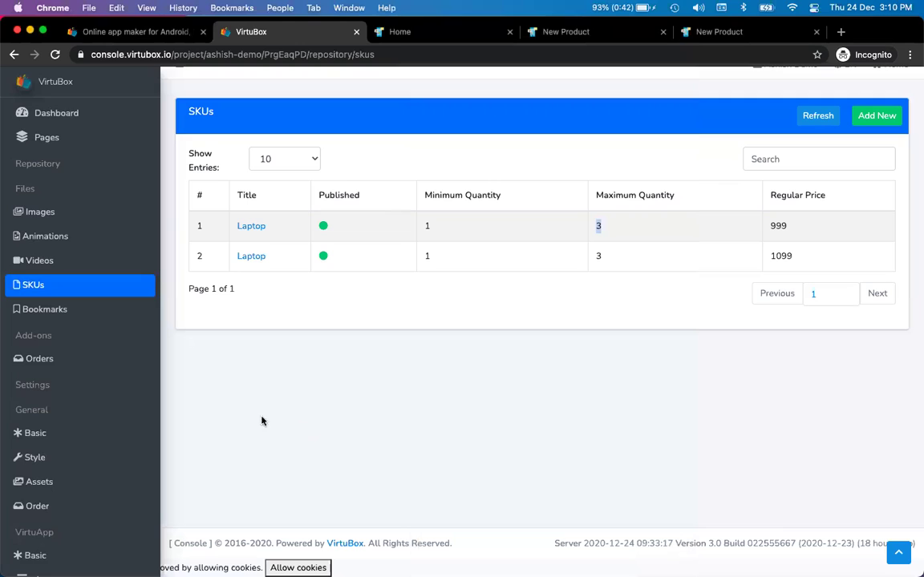
- In the App menu settings, choose Cart as the new menu item type
{"action": "scroll", "coordinate": [51, 414], "scroll_direction": "down", "scroll_amount": 1}
{"action": "scroll", "coordinate": [51, 415], "scroll_direction": "down", "scroll_amount": 5}
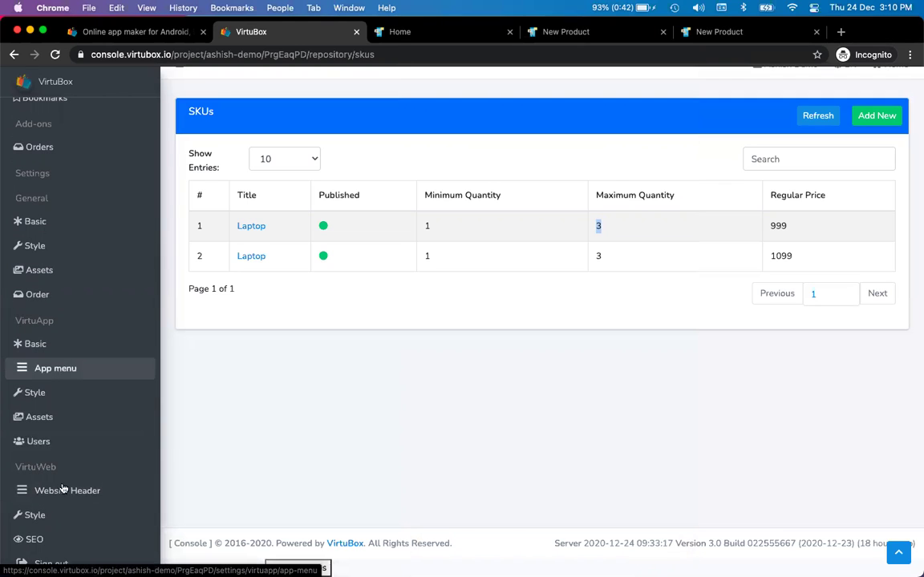
{"action": "left_click", "coordinate": [79, 371]}
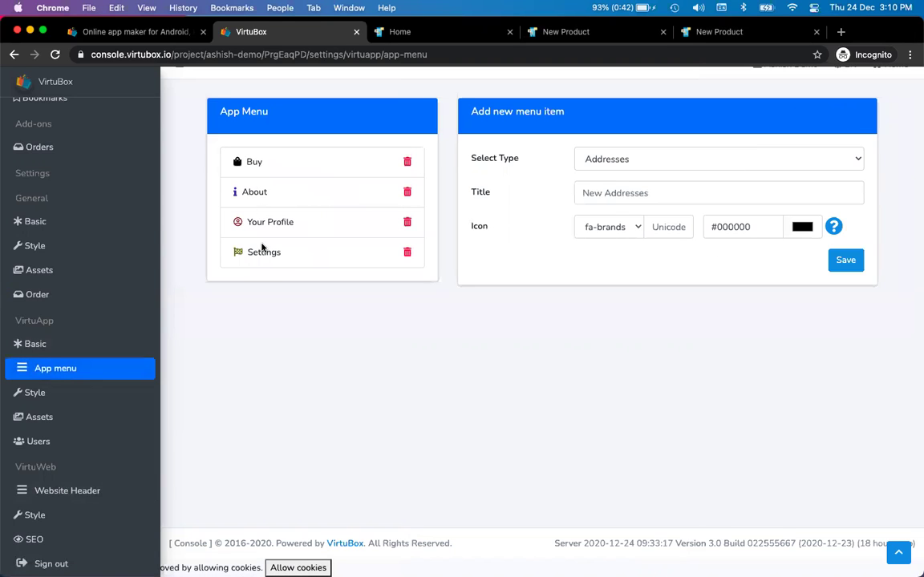
{"action": "left_click", "coordinate": [671, 163]}
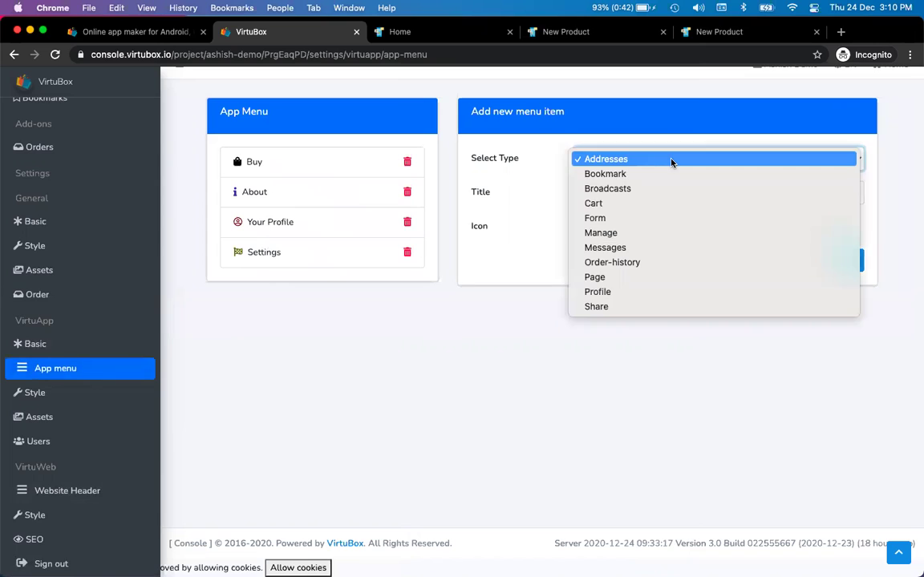
{"action": "left_click", "coordinate": [620, 205]}
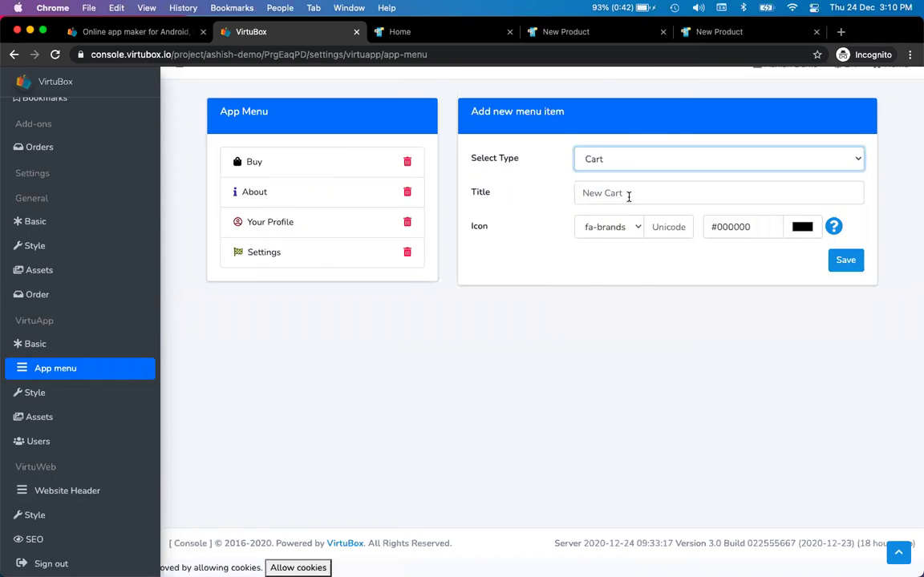
{"action": "key", "text": "super+Tab"}
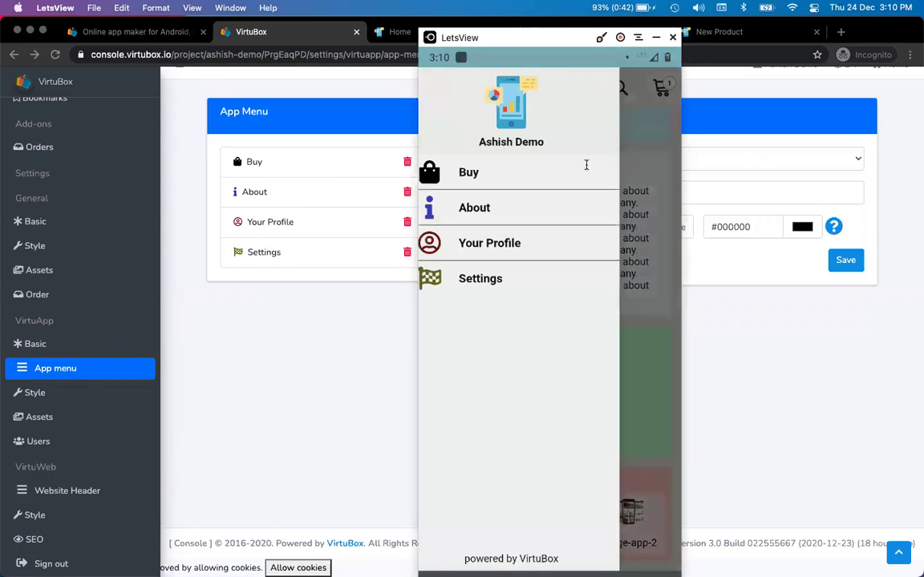
{"action": "key", "text": "super+Tab"}
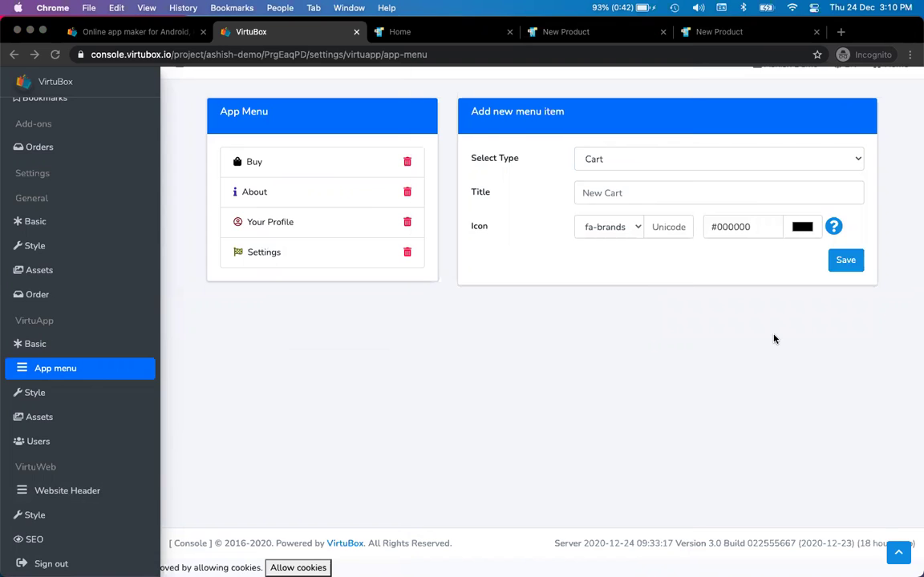
- Title the item 'Cart' and open the icon fonts preview
{"action": "left_click", "coordinate": [613, 194]}
{"action": "type", "text": "Cart"}
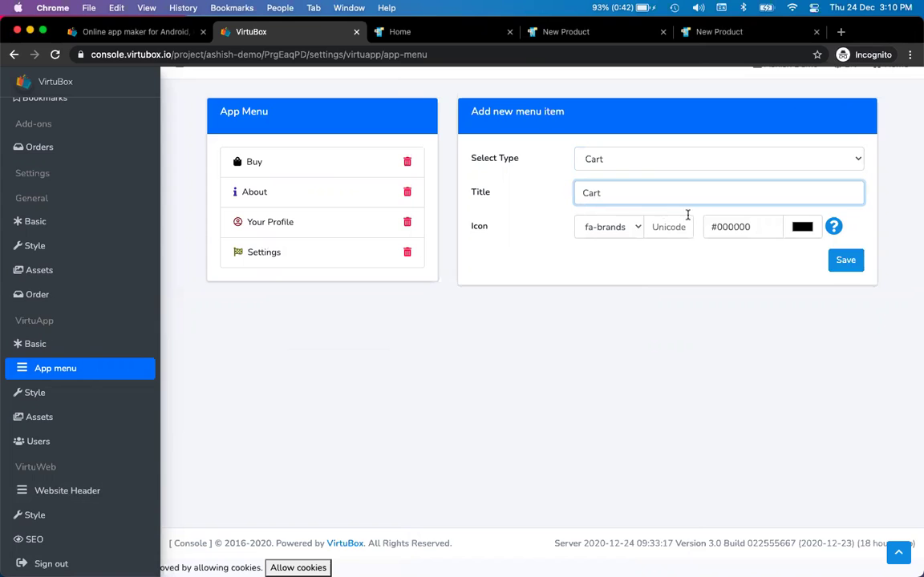
{"action": "left_click", "coordinate": [833, 227]}
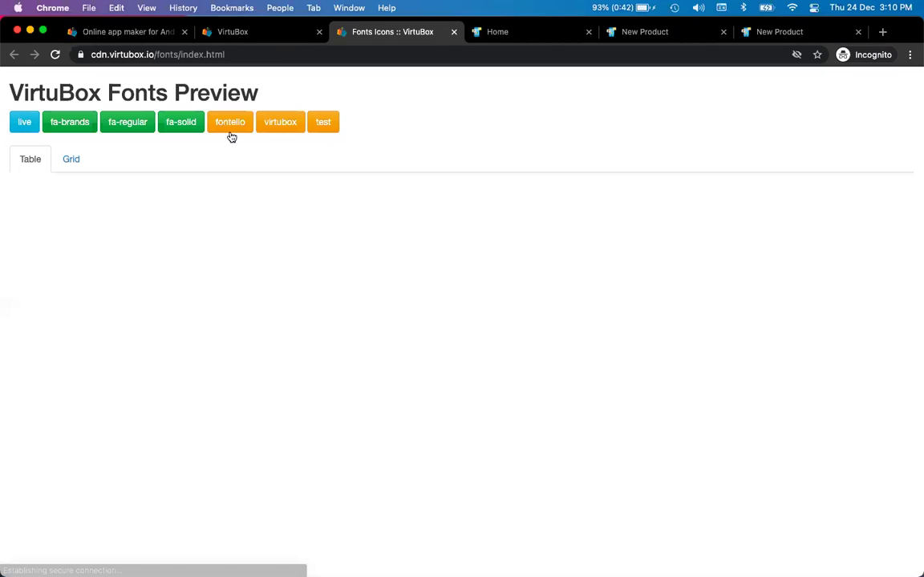
- Look up the shopping-cart icon and set fa-solid icon code f07a
{"action": "left_click", "coordinate": [844, 196]}
{"action": "type", "text": "cart"}
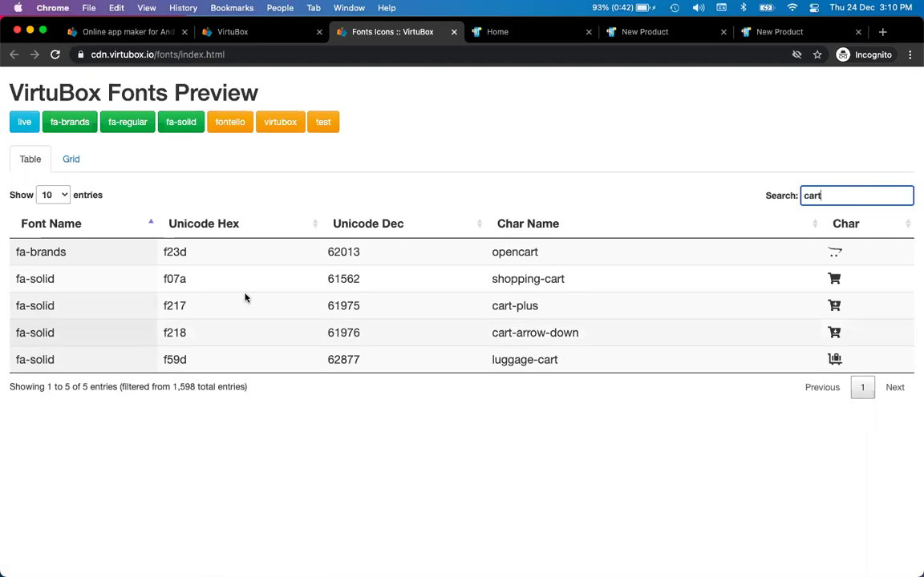
{"action": "left_click_drag", "start_coordinate": [158, 278], "coordinate": [243, 281]}
{"action": "key", "text": "super+c"}
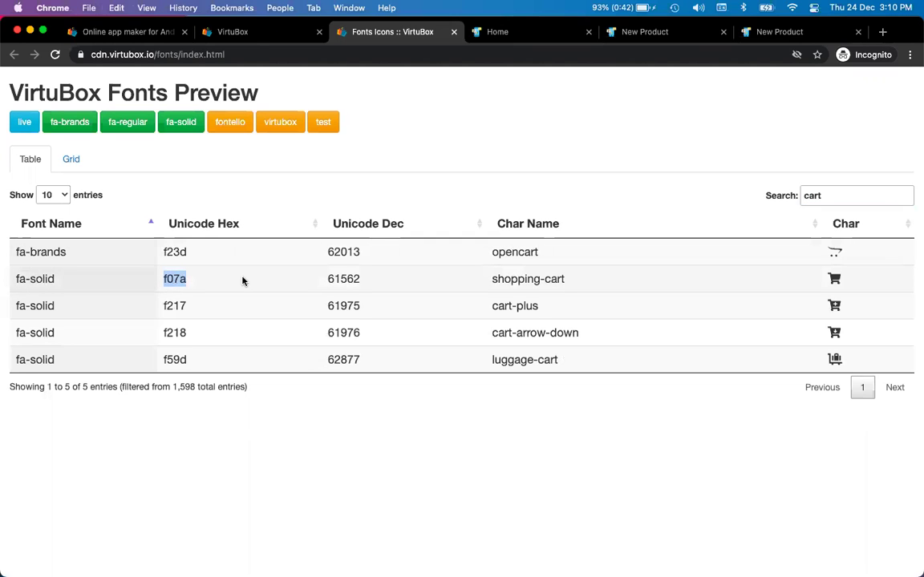
{"action": "key", "text": "ctrl+shift+Tab"}
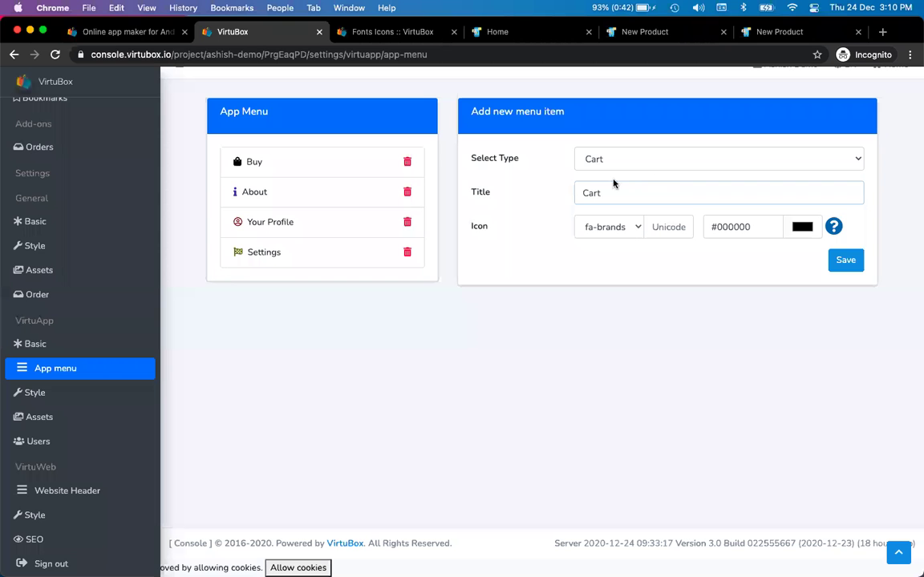
{"action": "left_click", "coordinate": [613, 227]}
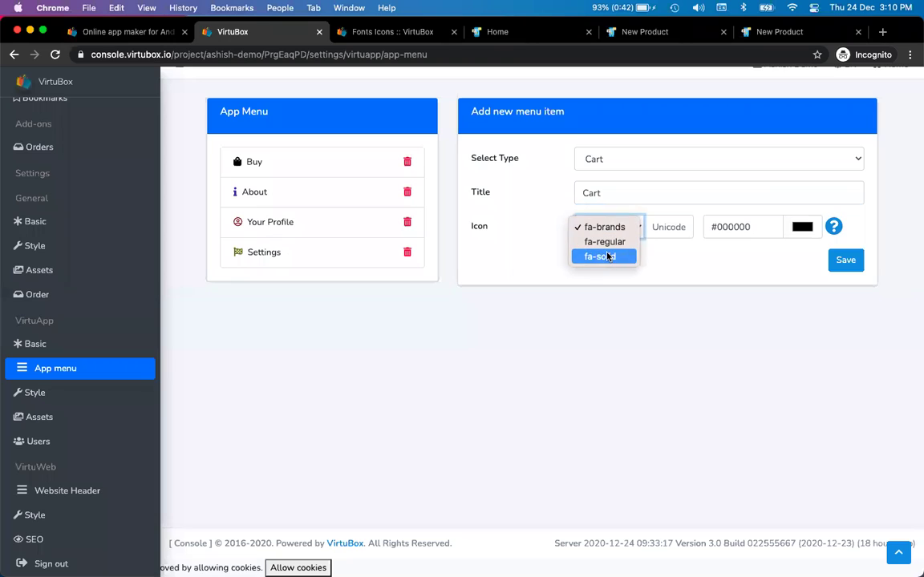
{"action": "left_click", "coordinate": [608, 257]}
{"action": "left_click", "coordinate": [654, 227]}
{"action": "key", "text": "super+v"}
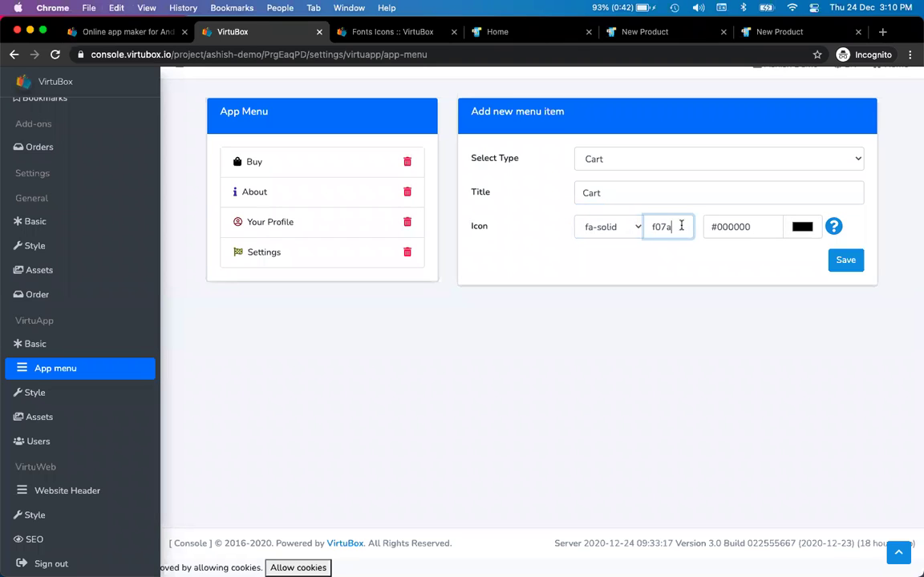
{"action": "key", "text": "Tab"}
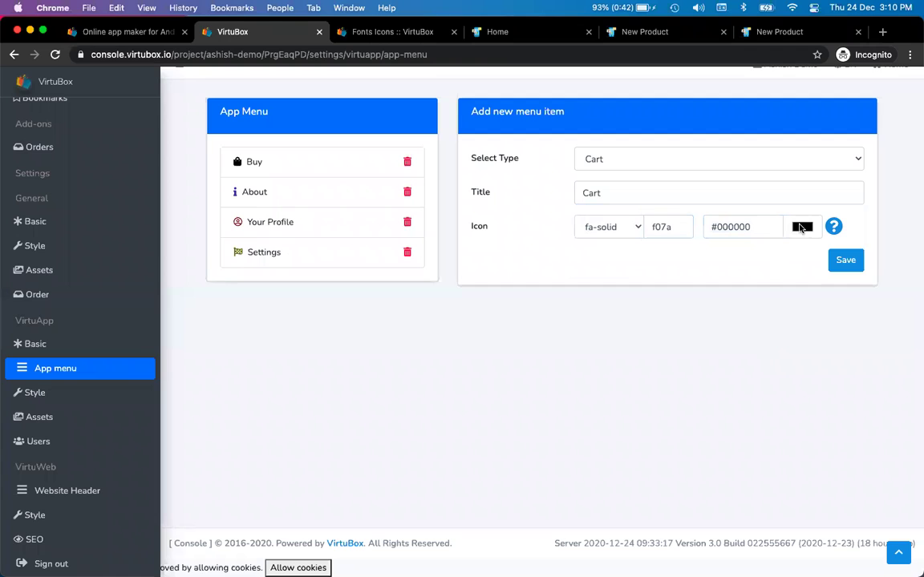
- Colour the Cart icon light blue #5b9ec8 and save the menu item
{"action": "left_click", "coordinate": [801, 227]}
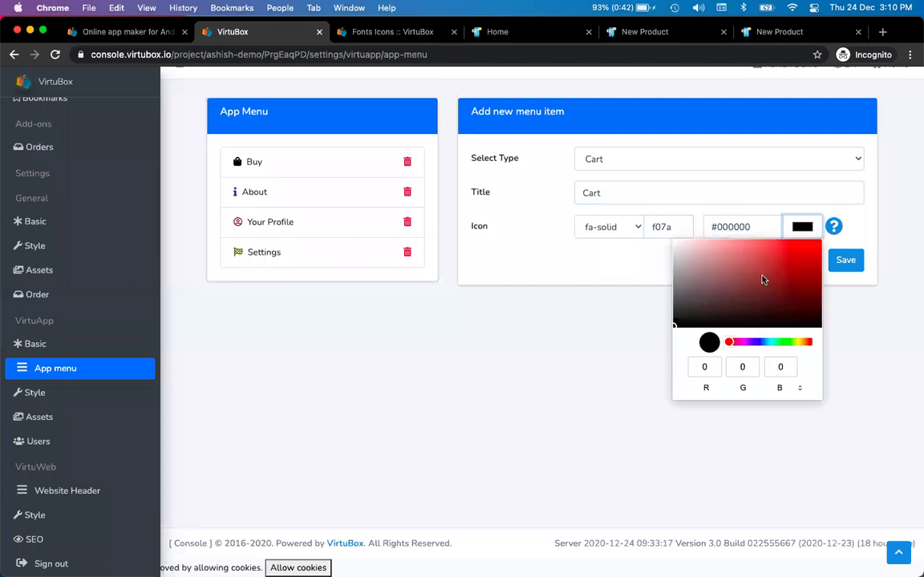
{"action": "left_click", "coordinate": [766, 343]}
{"action": "left_click_drag", "start_coordinate": [752, 254], "coordinate": [754, 260]}
{"action": "left_click", "coordinate": [563, 411]}
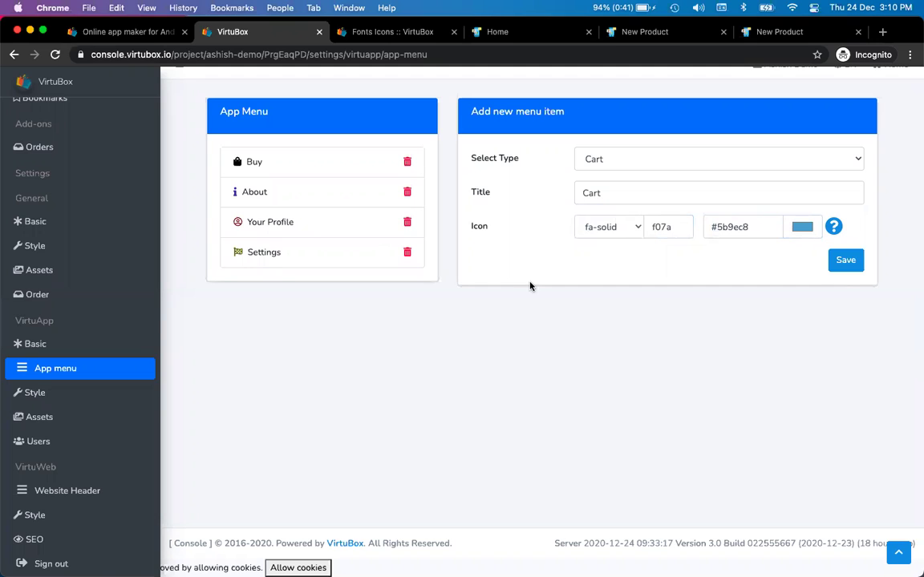
{"action": "left_click", "coordinate": [850, 261]}
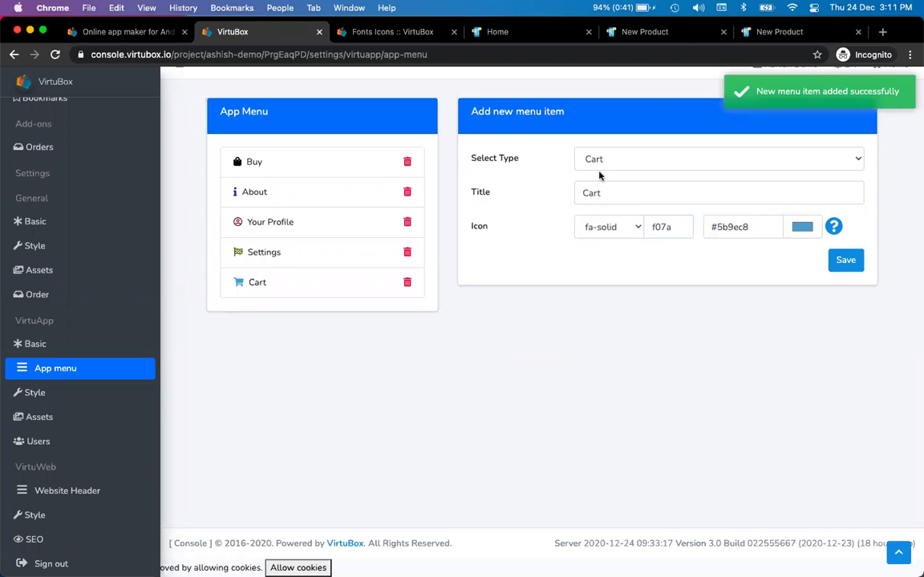
{"action": "left_click", "coordinate": [619, 164]}
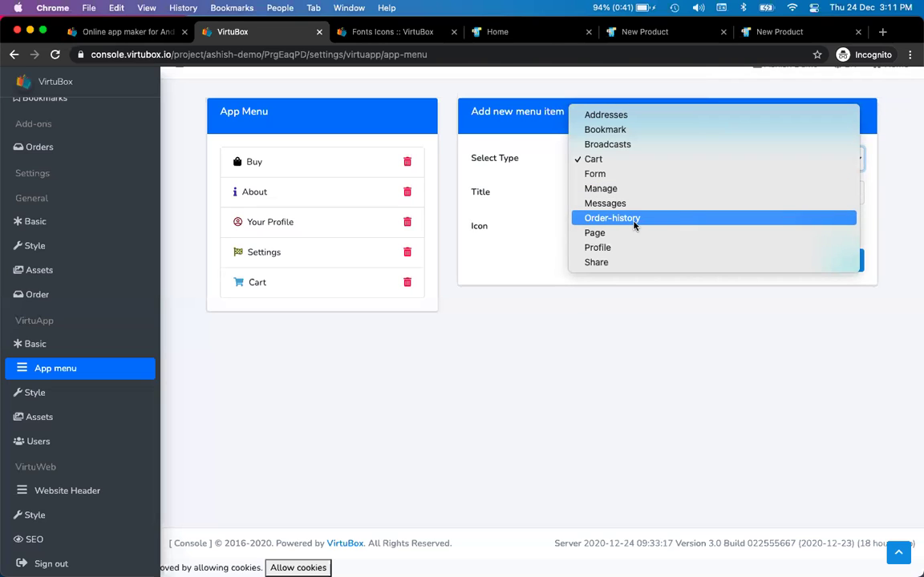
- Choose the Order-history type and title the item 'Order History'
{"action": "left_click", "coordinate": [633, 224]}
{"action": "left_click", "coordinate": [631, 194]}
{"action": "type", "text": "Order Hin"}
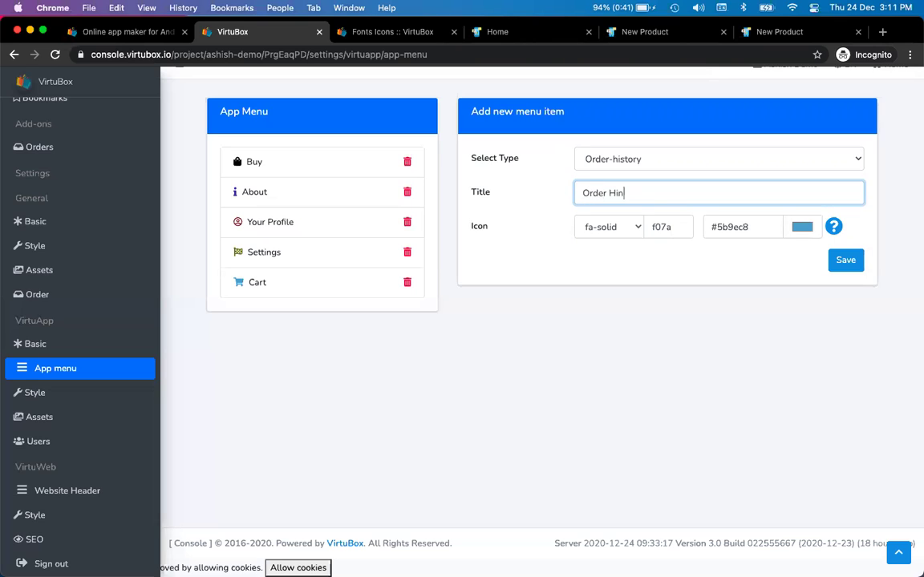
{"action": "key", "text": "BackSpace"}
{"action": "type", "text": "istory"}
- Search the icon reference for a shopping-basket icon and copy its code f291
{"action": "key", "text": "ctrl+Tab"}
{"action": "double_click", "coordinate": [843, 195]}
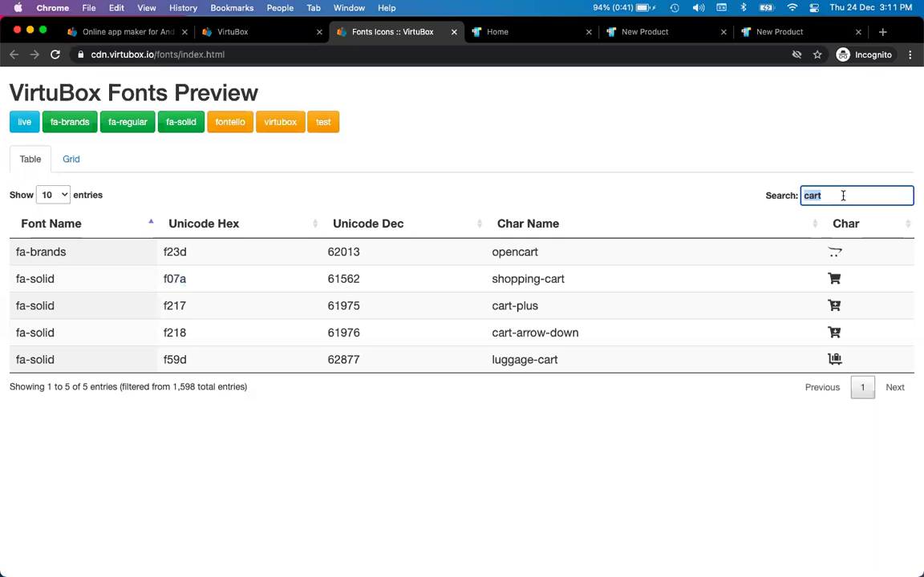
{"action": "type", "text": "o"}
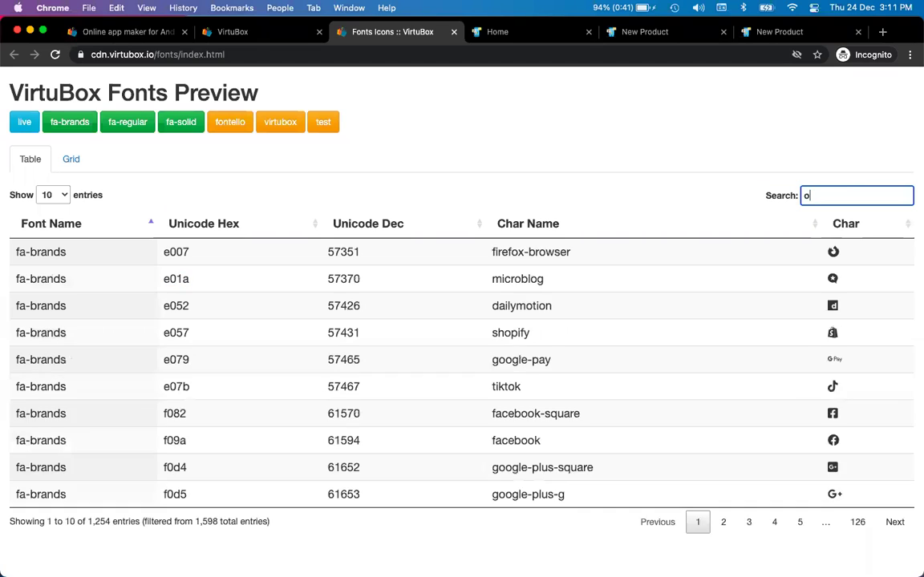
{"action": "type", "text": "rder"}
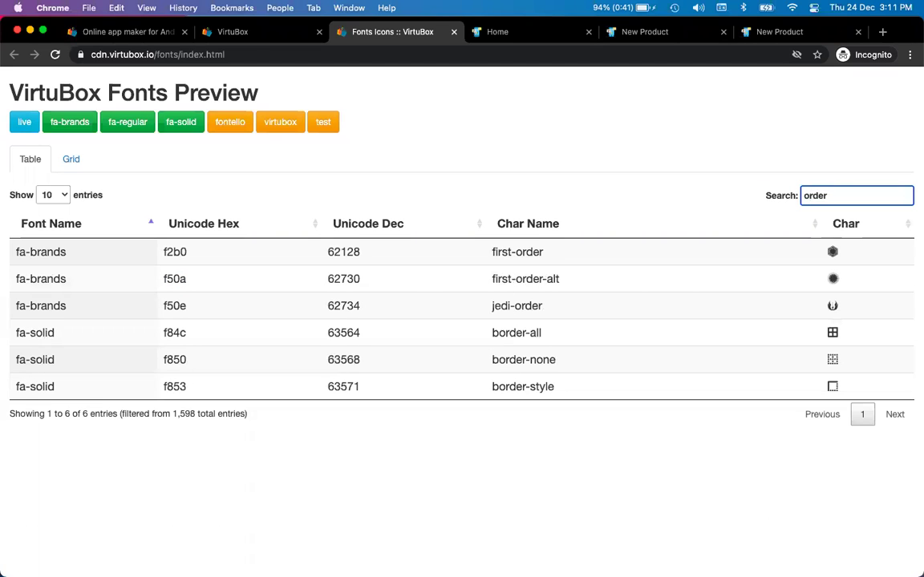
{"action": "key", "text": "super+a"}
{"action": "type", "text": "his"}
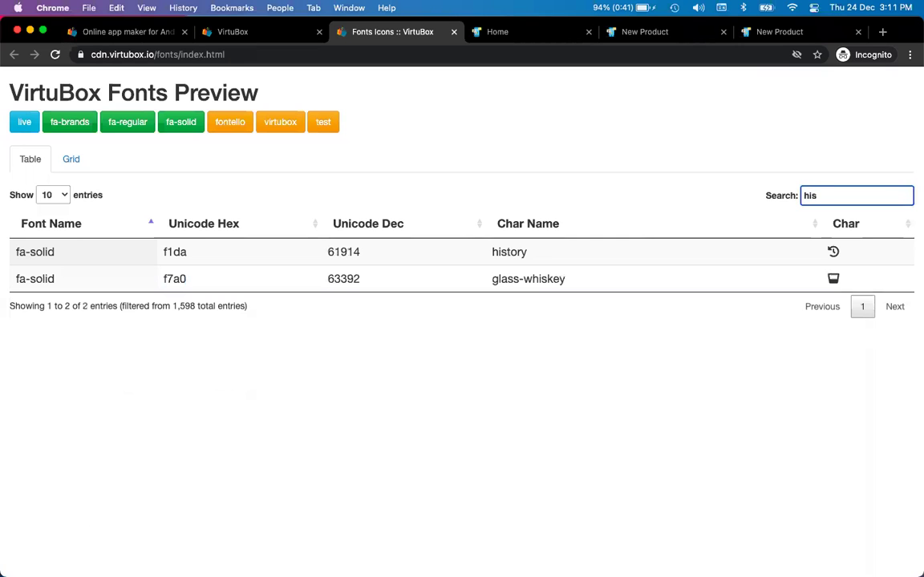
{"action": "key", "text": "BackSpace"}
{"action": "key", "text": "BackSpace"}
{"action": "key", "text": "BackSpace"}
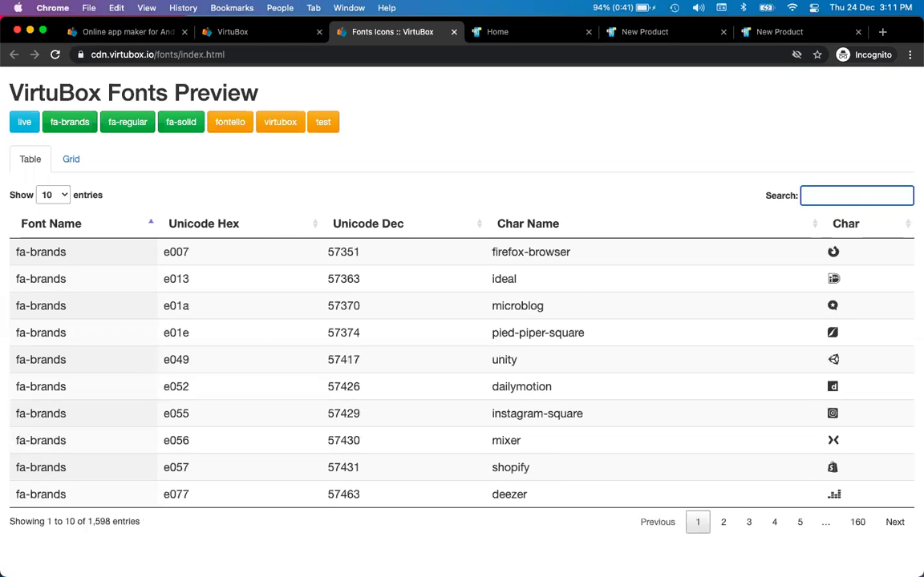
{"action": "type", "text": "bag"}
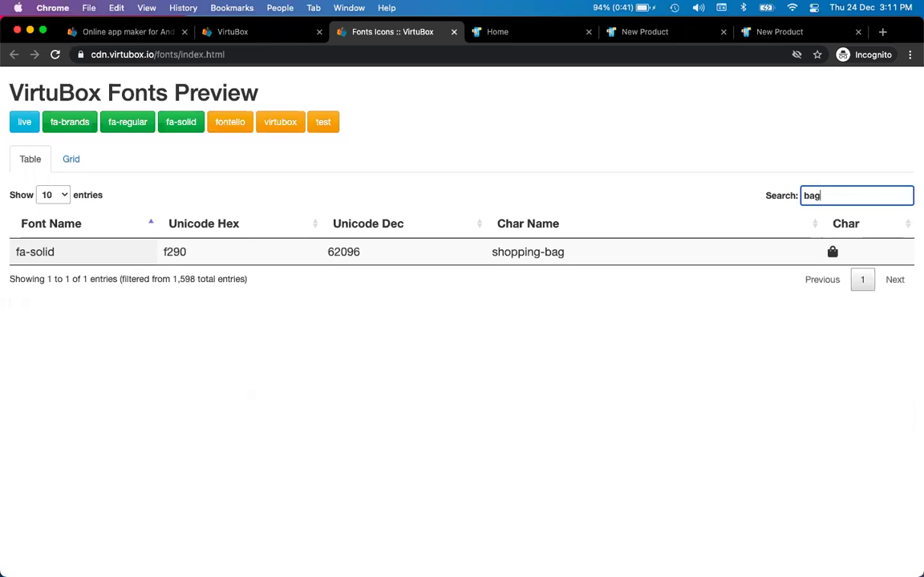
{"action": "key", "text": "ctrl+shift+Tab"}
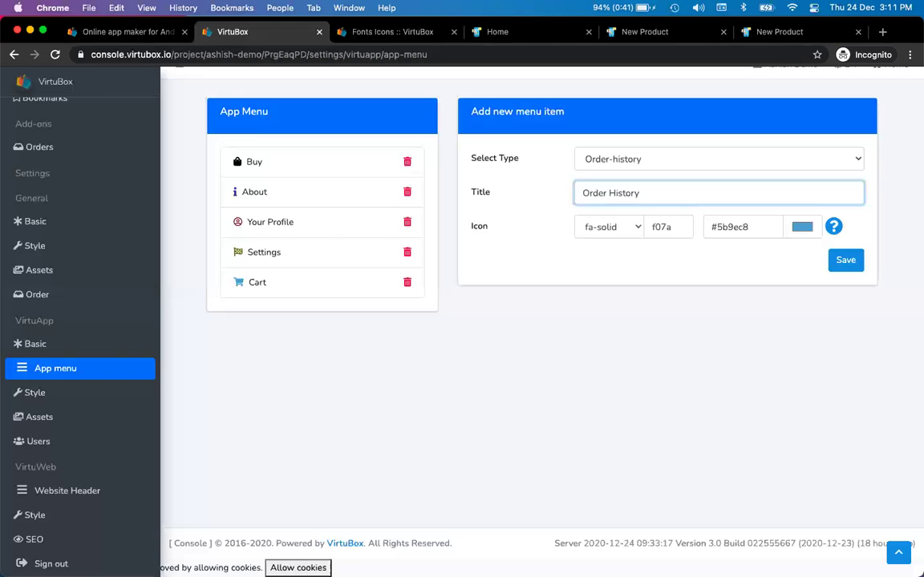
{"action": "key", "text": "ctrl+Tab"}
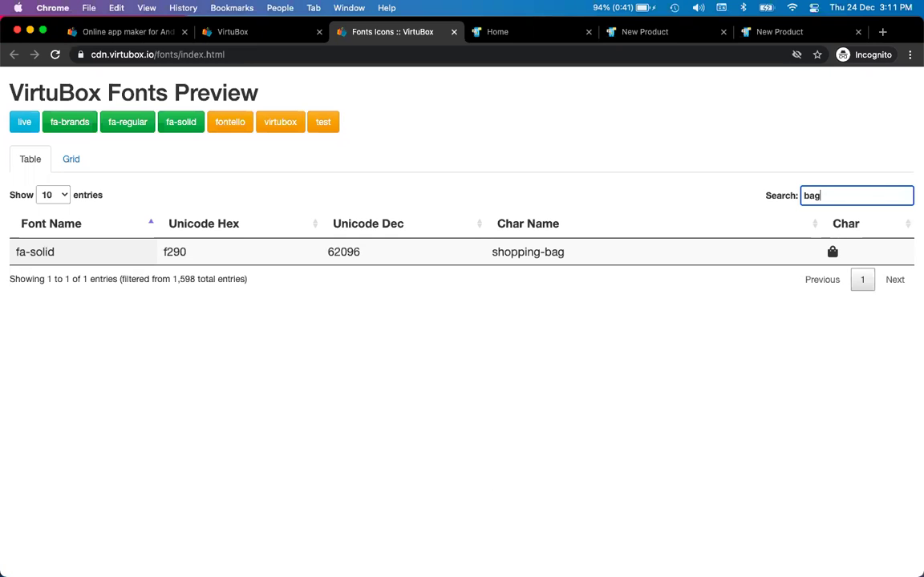
{"action": "key", "text": "BackSpace"}
{"action": "key", "text": "BackSpace"}
{"action": "key", "text": "BackSpace"}
{"action": "type", "text": "shop"}
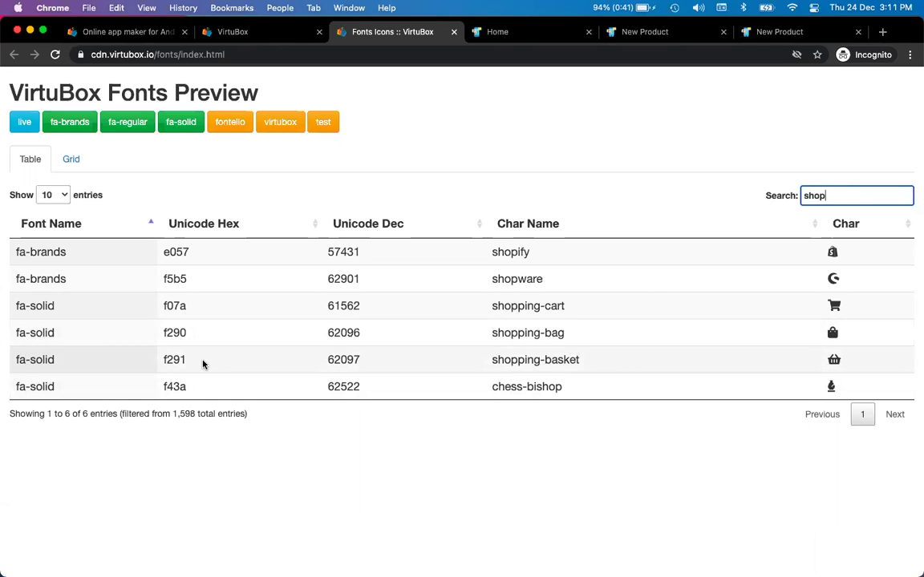
{"action": "double_click", "coordinate": [166, 359]}
{"action": "key", "text": "super+c"}
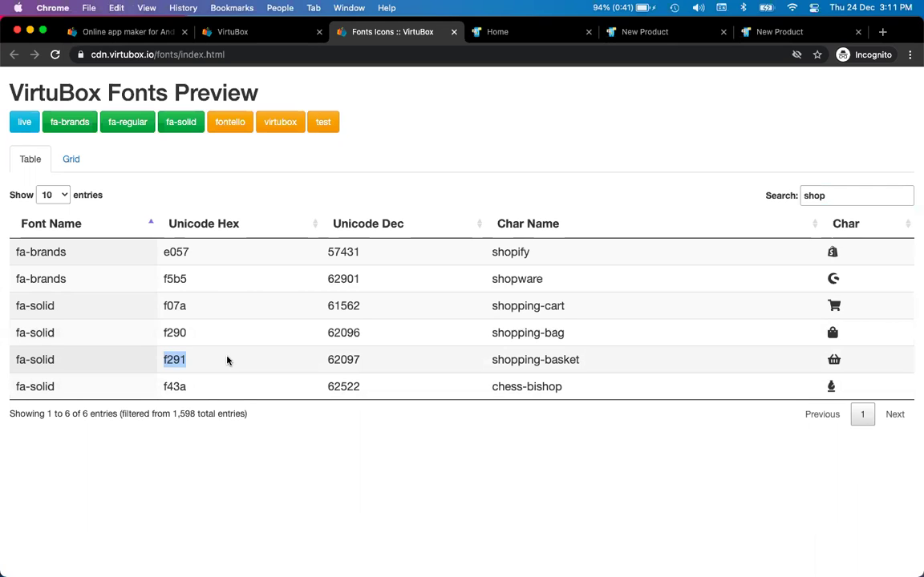
- Paste icon code f291, colour it red #d13d3d, and save the Order History item
{"action": "key", "text": "super+2"}
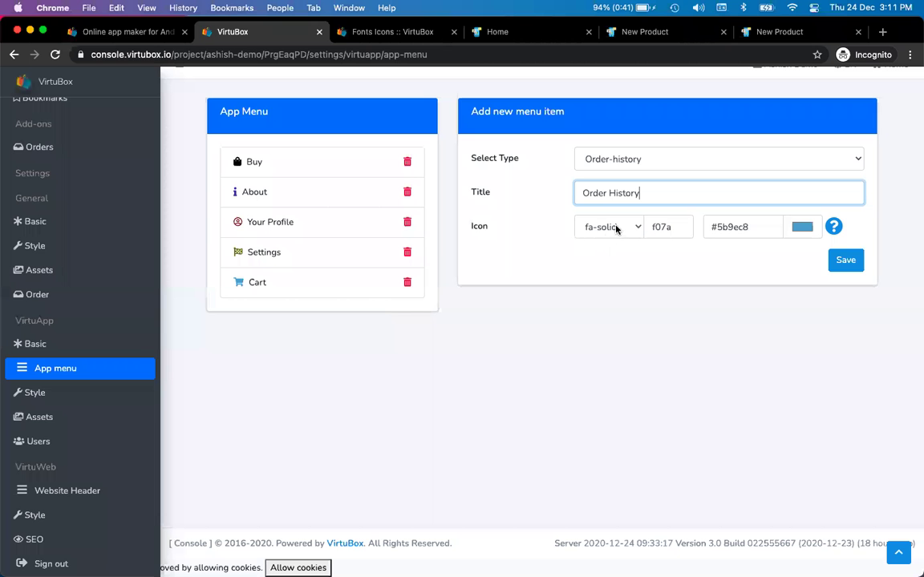
{"action": "left_click", "coordinate": [609, 227]}
{"action": "key", "text": "super+3"}
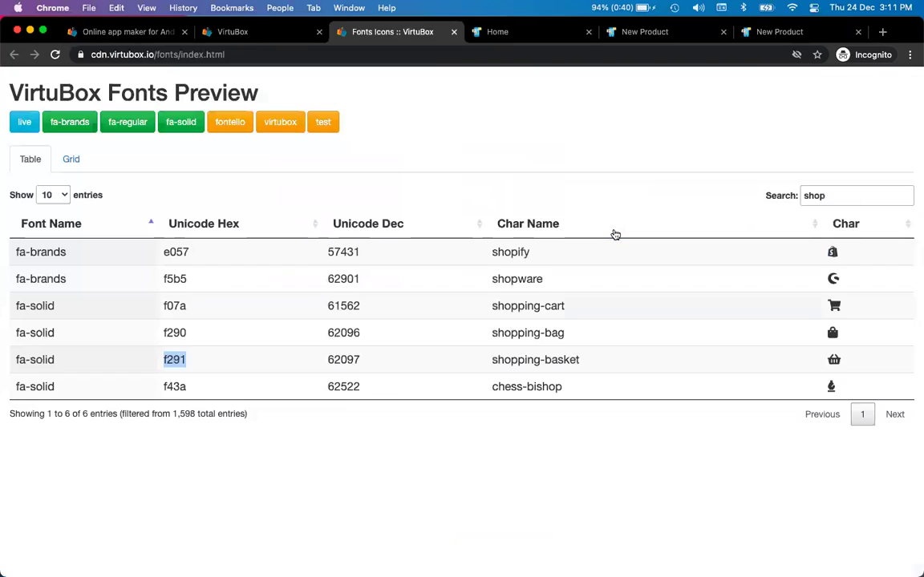
{"action": "key", "text": "super+2"}
{"action": "double_click", "coordinate": [681, 226]}
{"action": "key", "text": "super+v"}
{"action": "left_click", "coordinate": [802, 229]}
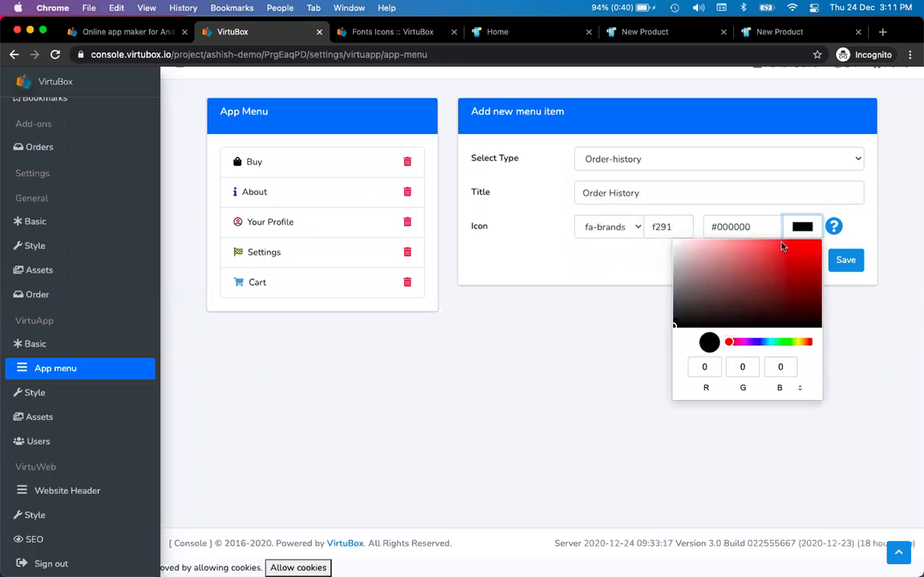
{"action": "mouse_move", "coordinate": [763, 269]}
{"action": "left_mouse_down"}
{"action": "mouse_move", "coordinate": [730, 243]}
{"action": "mouse_move", "coordinate": [726, 257]}
{"action": "mouse_move", "coordinate": [776, 256]}
{"action": "left_mouse_up"}
{"action": "left_click", "coordinate": [534, 357]}
{"action": "left_click", "coordinate": [846, 259]}
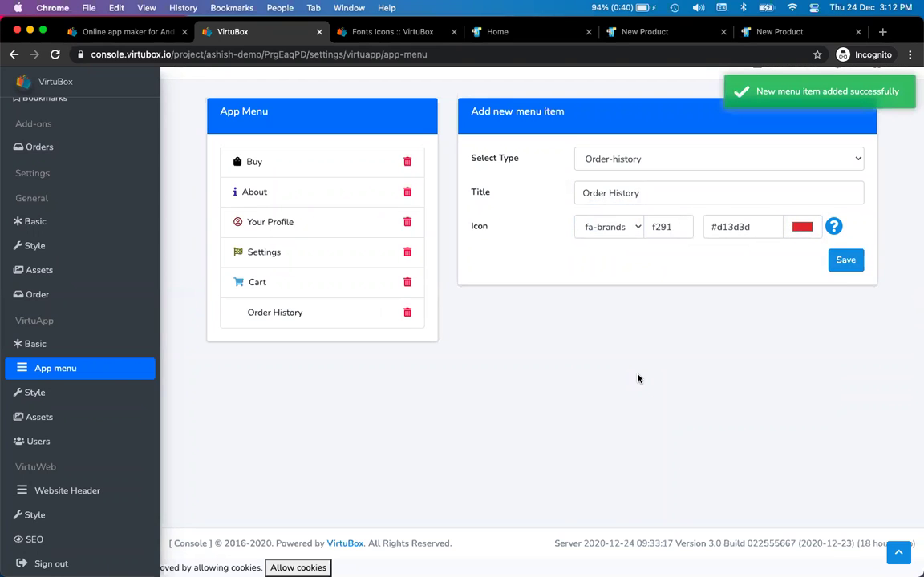
- Save Order History with the fa-solid icon font and delete the blank-icon duplicate
{"action": "key", "text": "ctrl+Tab"}
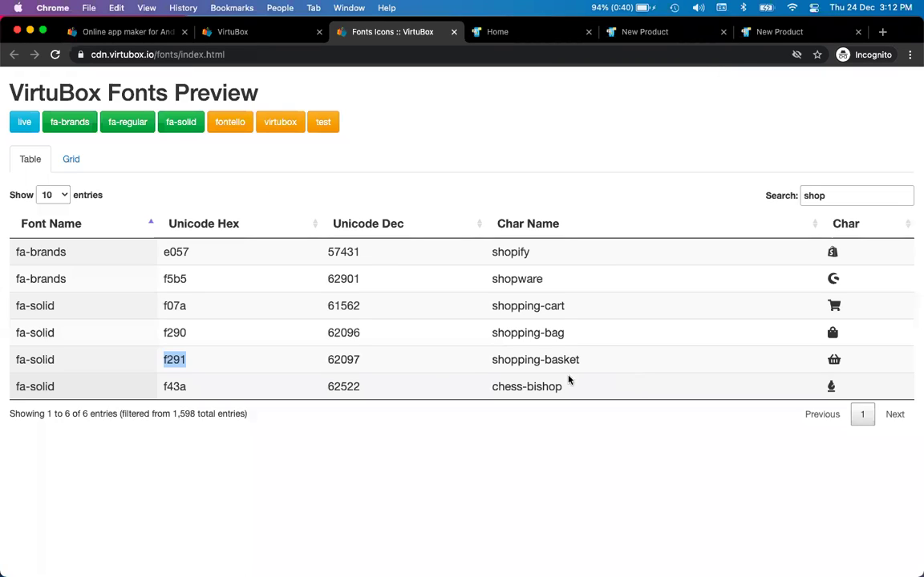
{"action": "key", "text": "ctrl+shift+Tab"}
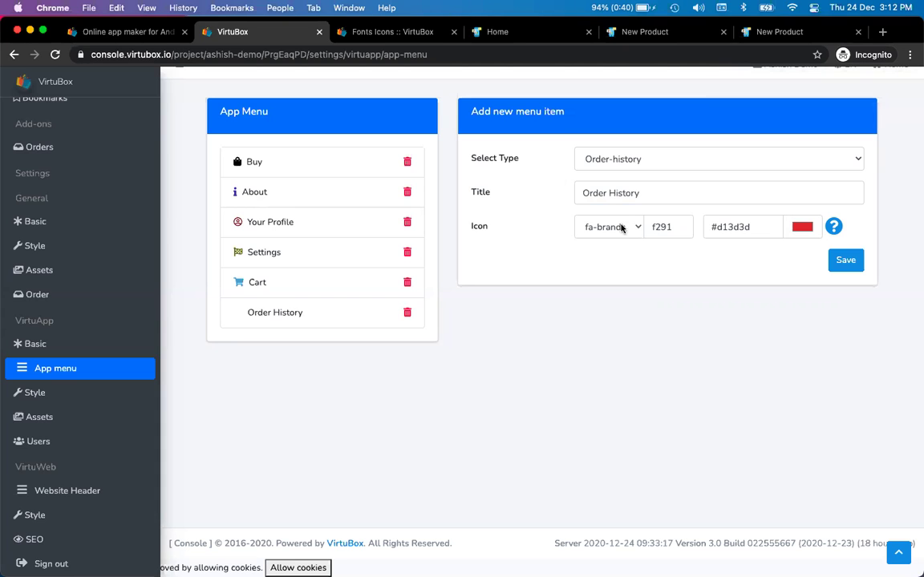
{"action": "left_click", "coordinate": [617, 227]}
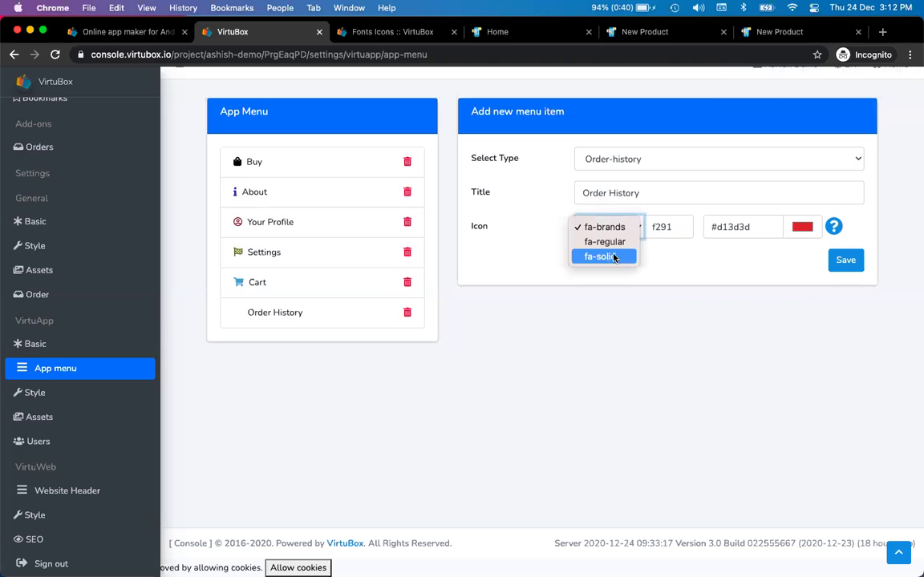
{"action": "left_click", "coordinate": [603, 256]}
{"action": "left_click", "coordinate": [850, 265]}
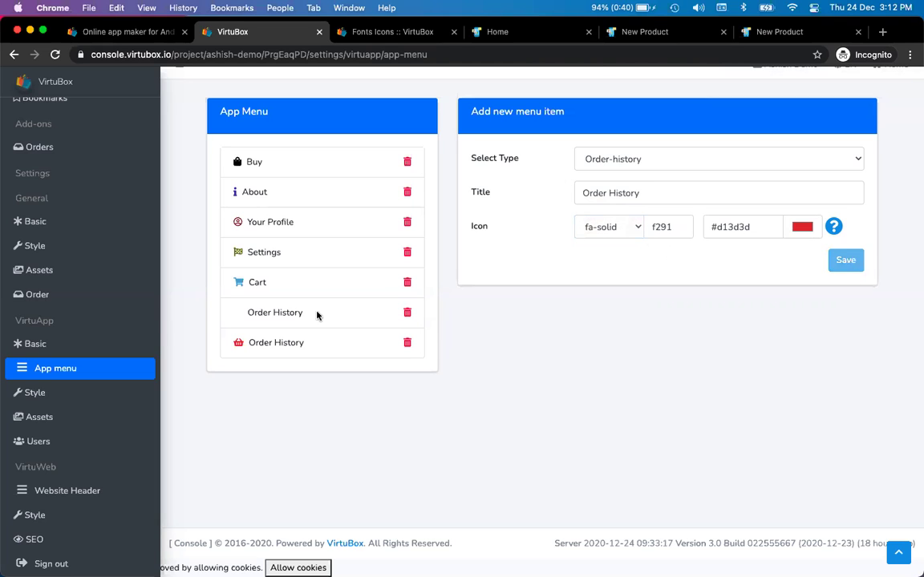
{"action": "left_click", "coordinate": [407, 314]}
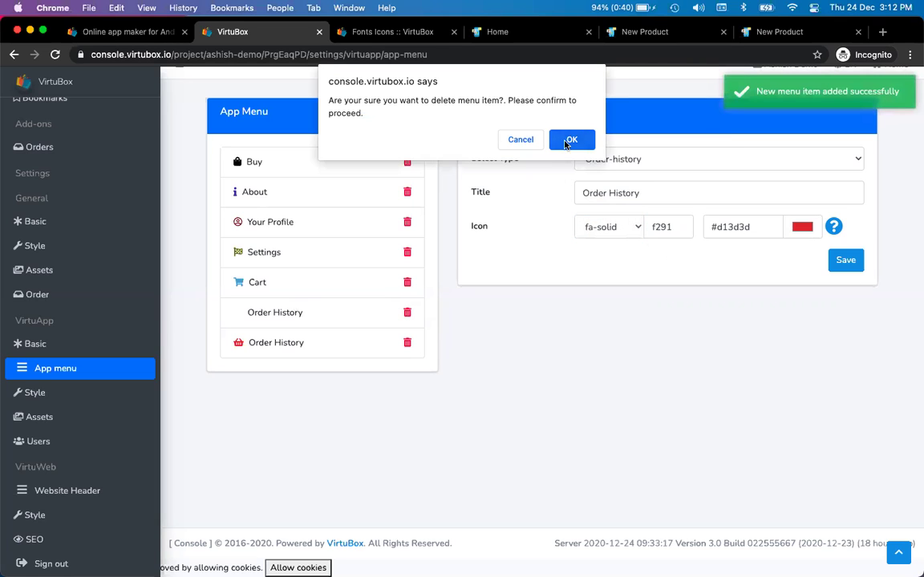
{"action": "left_click", "coordinate": [571, 138]}
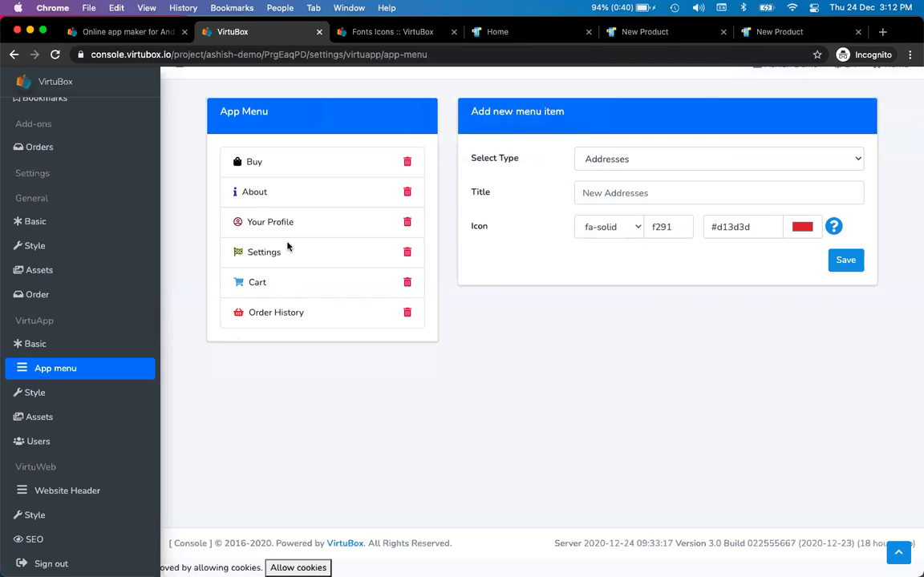
- Start an Addresses menu item titled 'Addresses'
{"action": "left_click", "coordinate": [641, 158]}
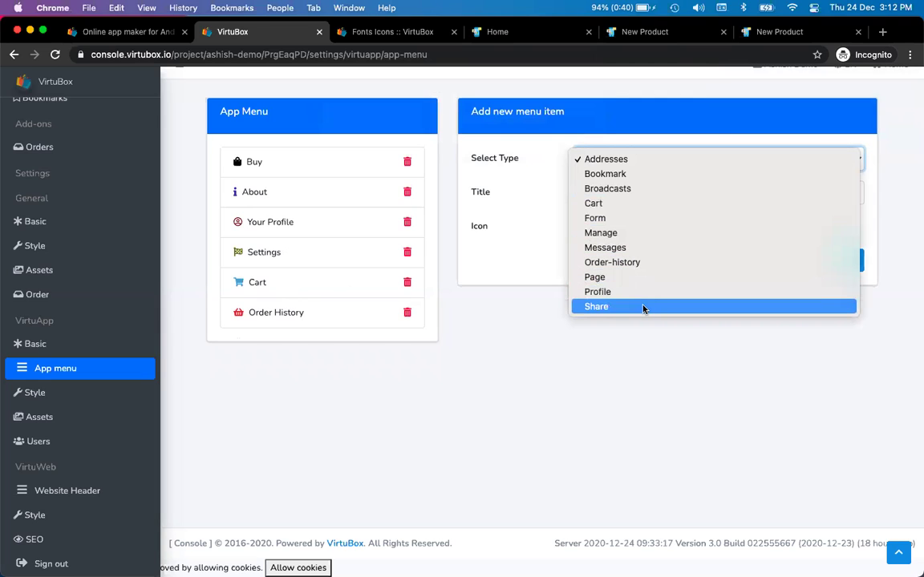
{"action": "left_click", "coordinate": [648, 159]}
{"action": "left_click", "coordinate": [636, 193]}
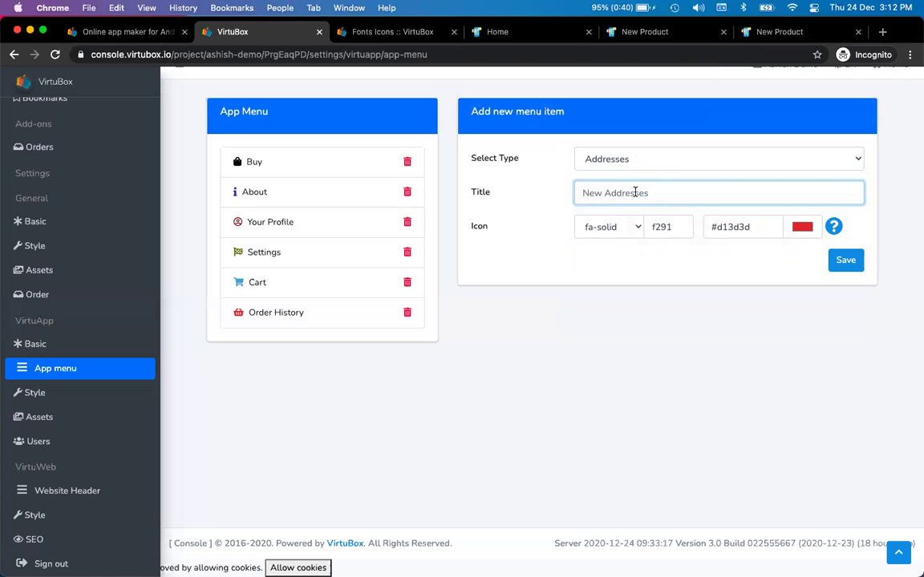
{"action": "type", "text": "Addresses"}
{"action": "key", "text": "Tab"}
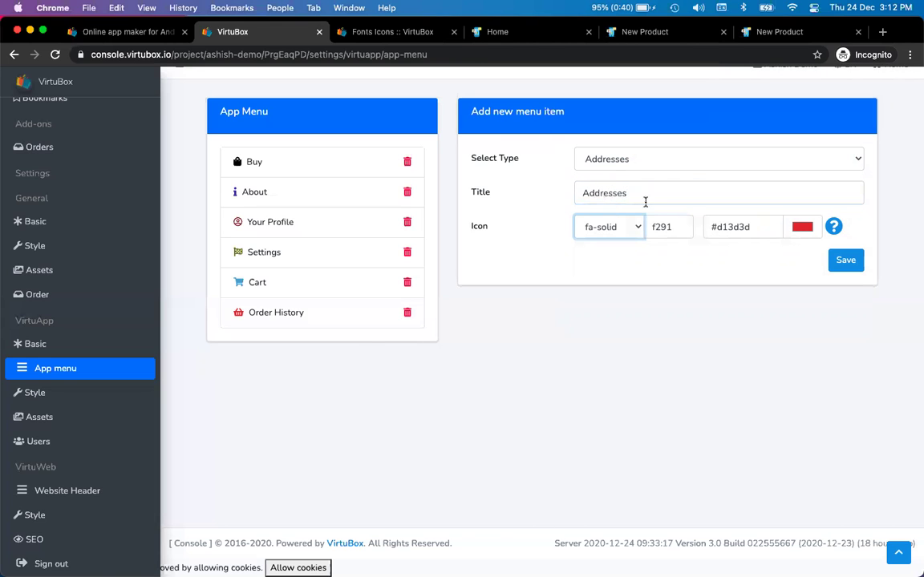
- Look up the address-card icon and paste its code f2bb
{"action": "key", "text": "ctrl+Tab"}
{"action": "double_click", "coordinate": [835, 198]}
{"action": "type", "text": "add"}
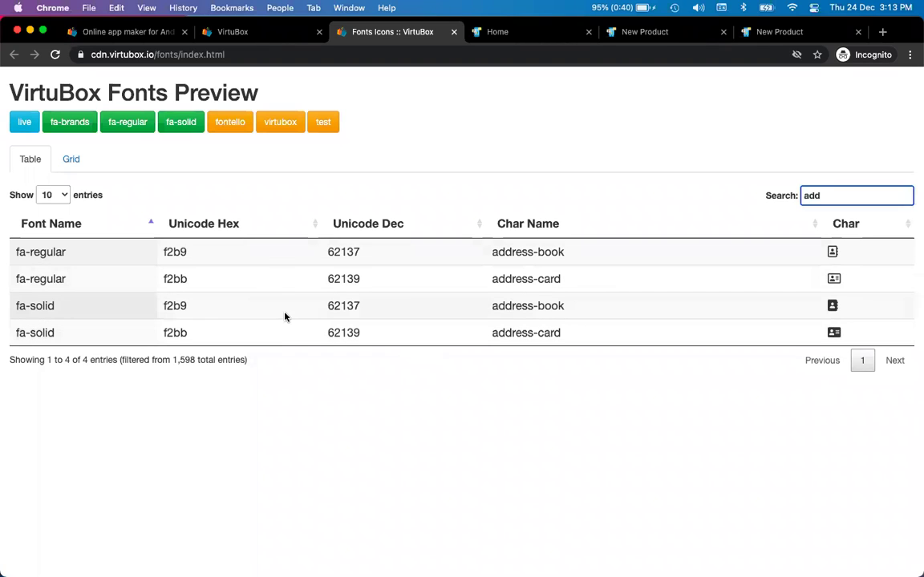
{"action": "double_click", "coordinate": [175, 278]}
{"action": "key", "text": "ctrl+c"}
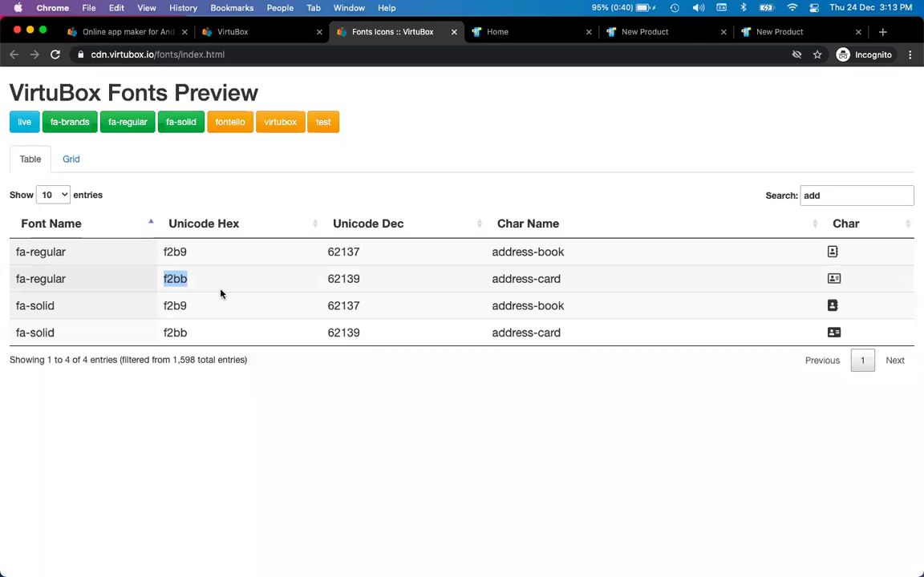
{"action": "key", "text": "ctrl+shift+Tab"}
{"action": "double_click", "coordinate": [659, 227]}
{"action": "key", "text": "ctrl+v"}
- Use the fa-regular style, colour the icon purple #6462df, and save the item
{"action": "left_click", "coordinate": [629, 227]}
{"action": "left_click", "coordinate": [611, 242]}
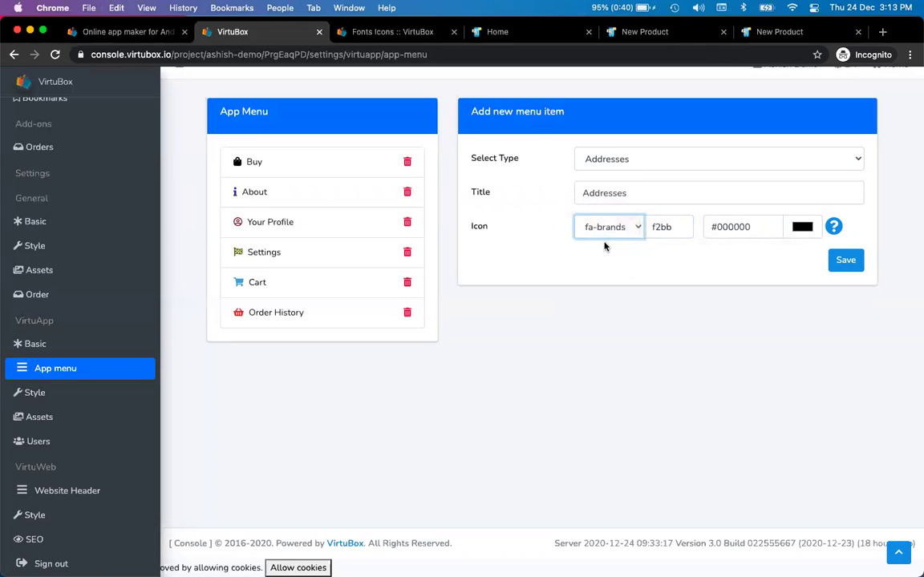
{"action": "left_click", "coordinate": [805, 227]}
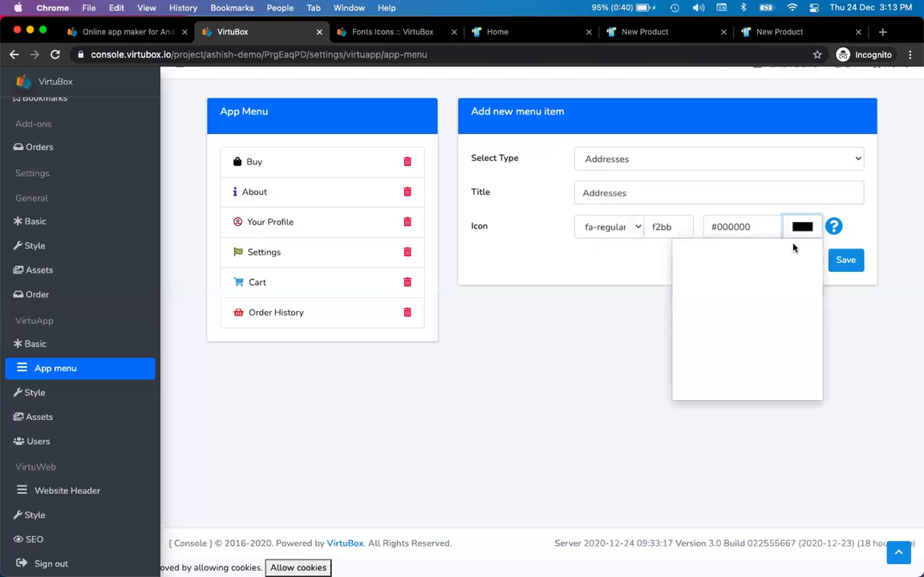
{"action": "left_click_drag", "start_coordinate": [744, 259], "coordinate": [756, 251]}
{"action": "left_click", "coordinate": [755, 342]}
{"action": "left_click", "coordinate": [890, 343]}
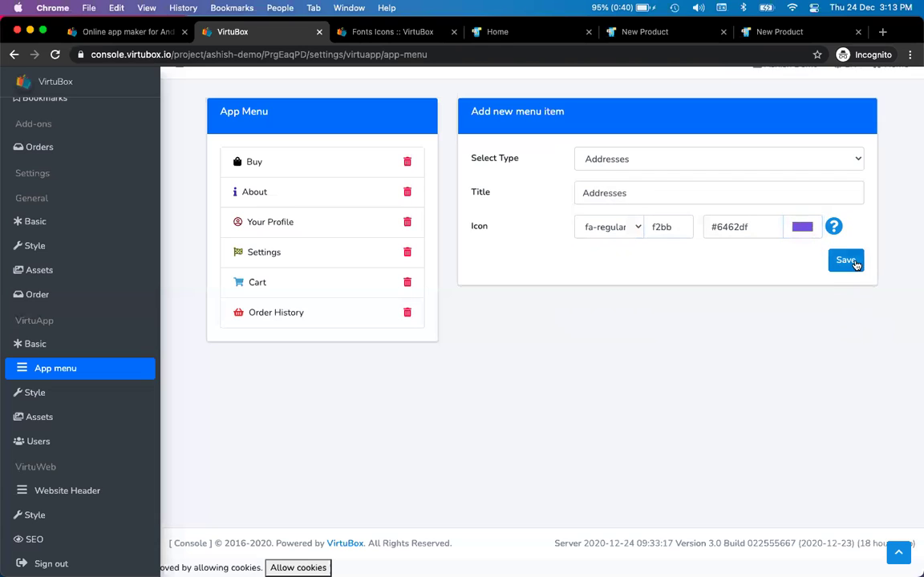
{"action": "left_click", "coordinate": [848, 262]}
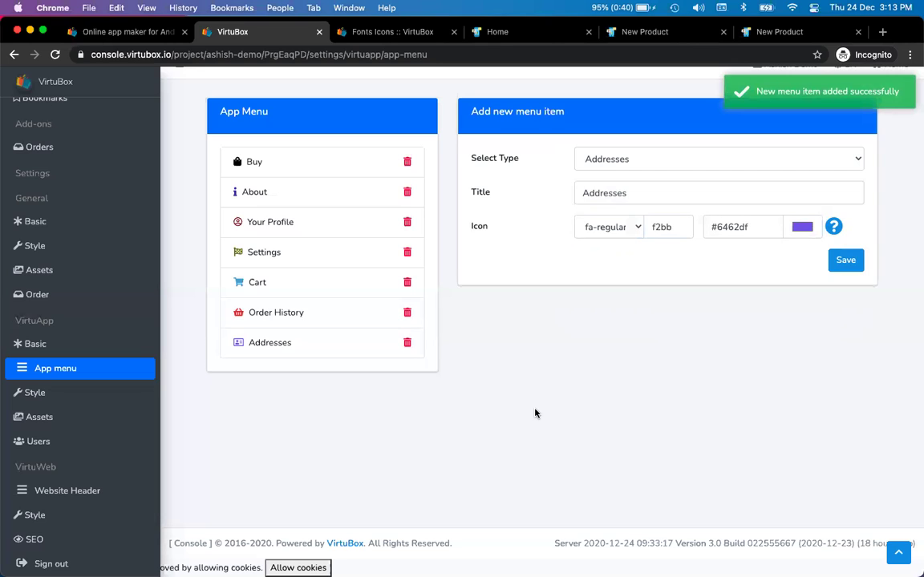
{"action": "key", "text": "ctrl+Tab"}
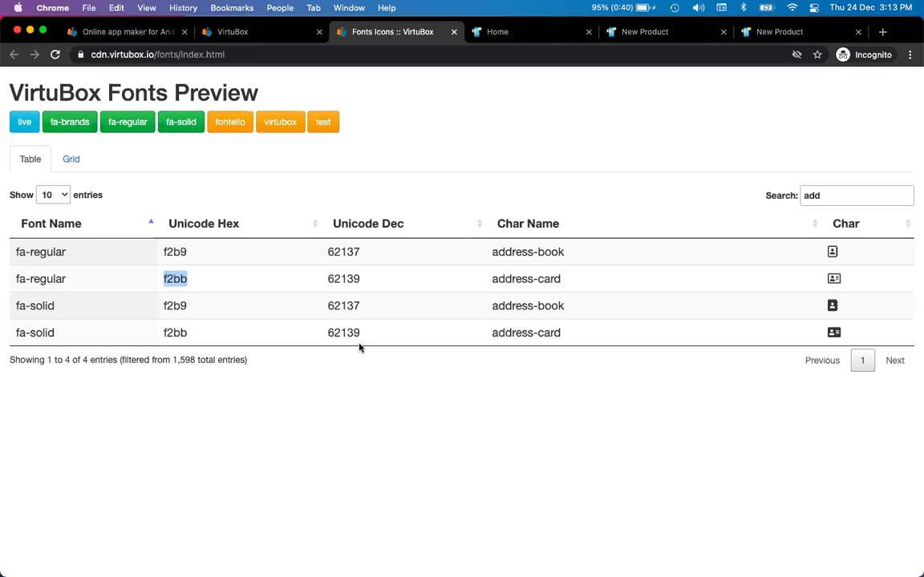
- Set the new menu item's type to Share and its title to 'Share'
{"action": "key", "text": "ctrl+shift+Tab"}
{"action": "left_click", "coordinate": [632, 162]}
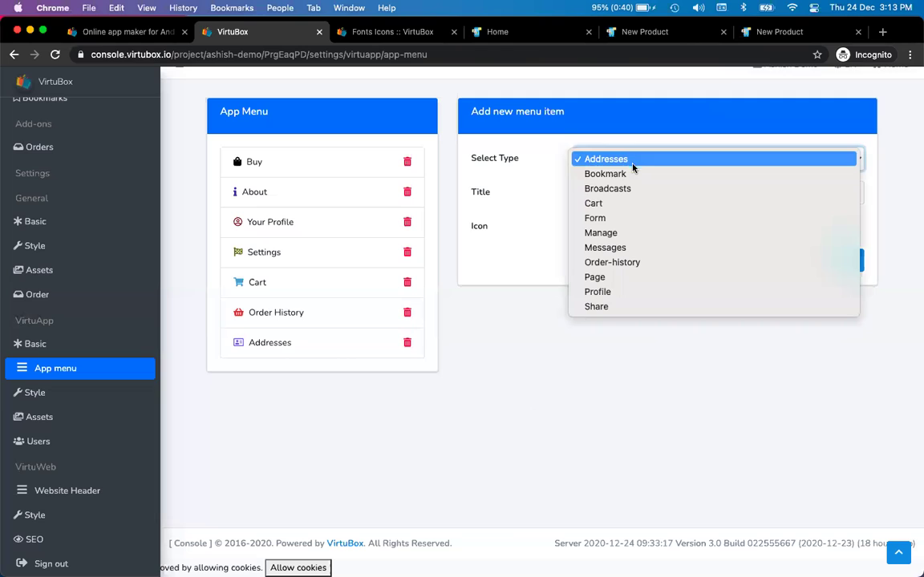
{"action": "left_click", "coordinate": [620, 307]}
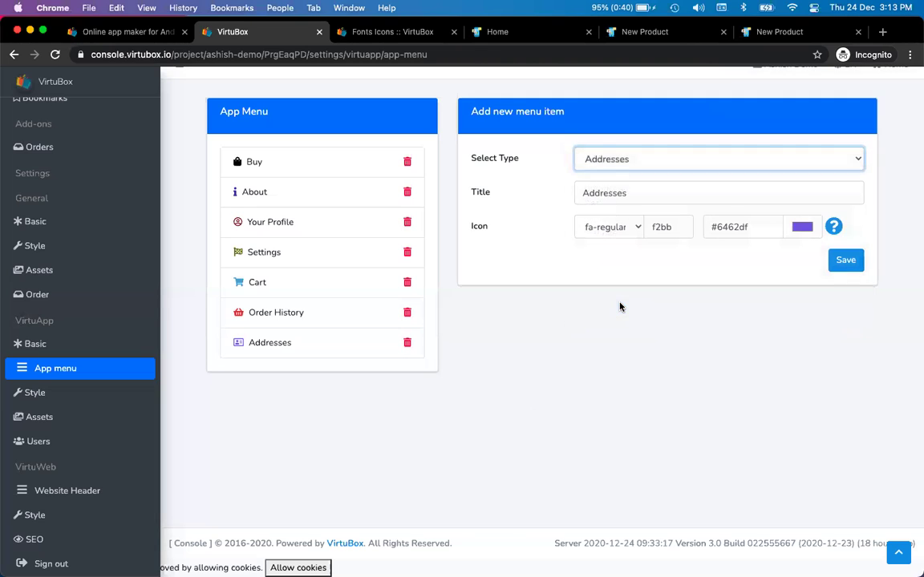
{"action": "left_click", "coordinate": [633, 192]}
{"action": "type", "text": "Share"}
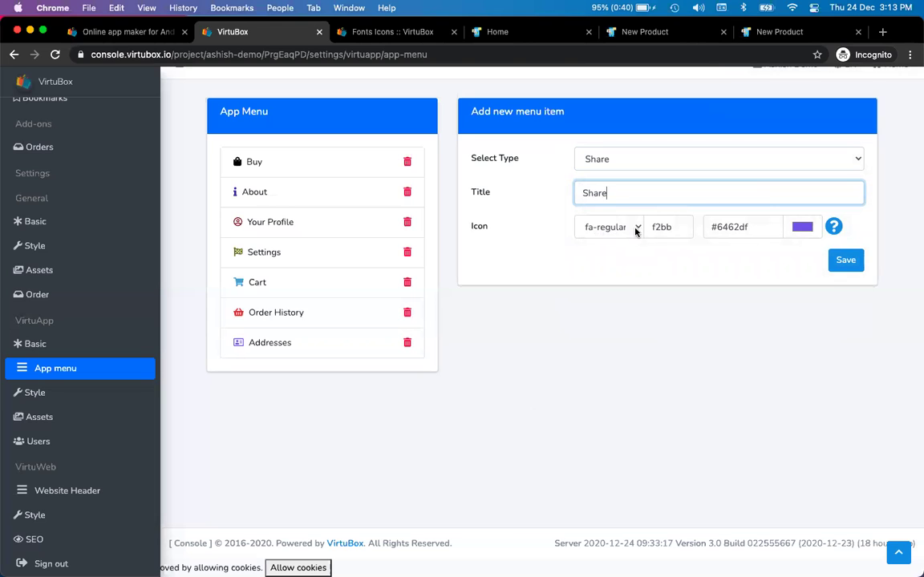
- Search the icon font reference for 'share' and copy the share-alt code f1e0
{"action": "left_click", "coordinate": [622, 231]}
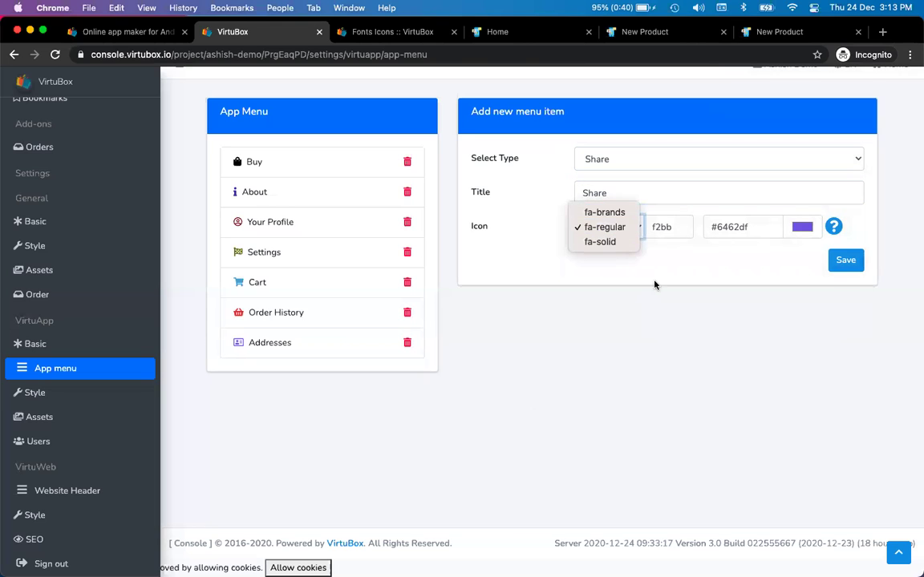
{"action": "key", "text": "ctrl+Tab"}
{"action": "double_click", "coordinate": [832, 196]}
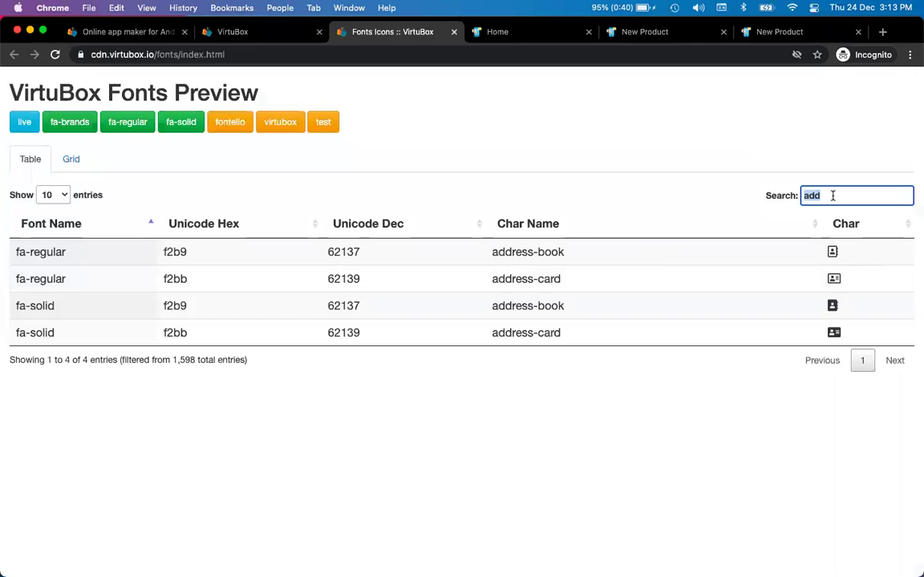
{"action": "type", "text": "share"}
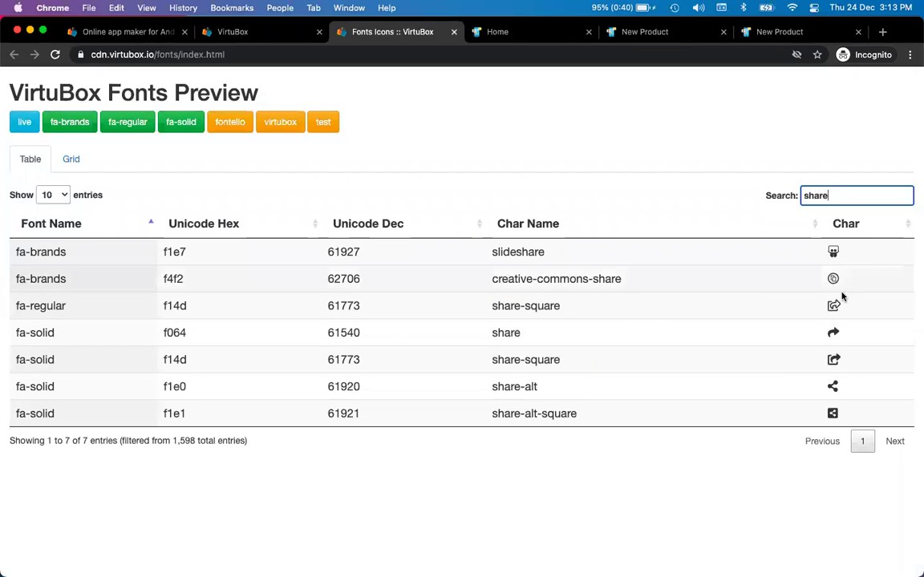
{"action": "double_click", "coordinate": [170, 387]}
{"action": "key", "text": "ctrl+c"}
{"action": "key", "text": "ctrl+shift+Tab"}
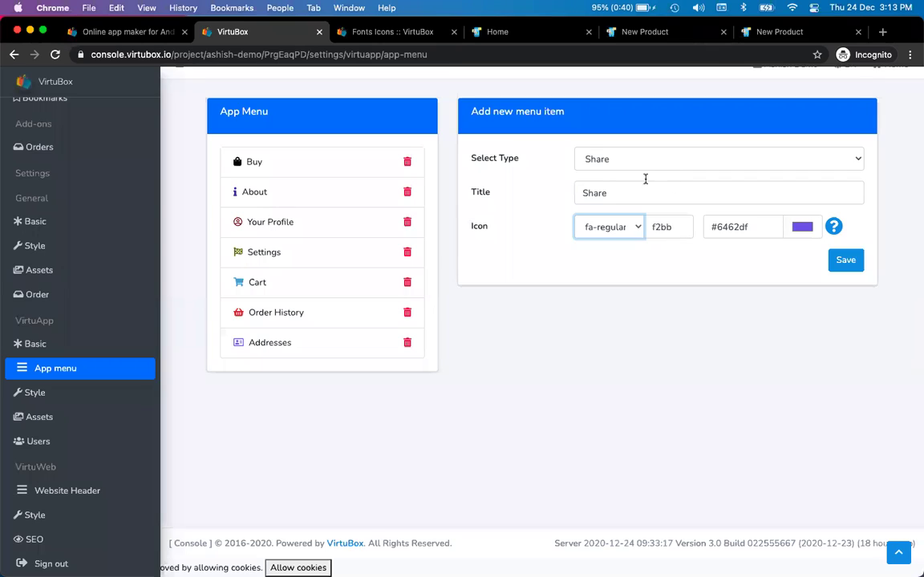
- Keep Share as the type and set the icon to fa-solid code f1e0
{"action": "left_click", "coordinate": [633, 161]}
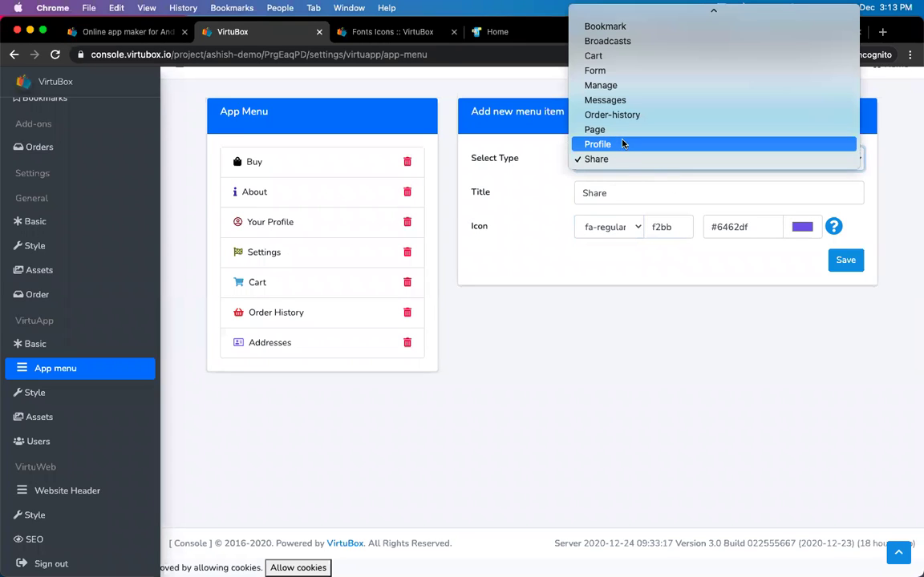
{"action": "left_click", "coordinate": [538, 209]}
{"action": "double_click", "coordinate": [678, 225]}
{"action": "key", "text": "ctrl+v"}
{"action": "key", "text": "ctrl+Tab"}
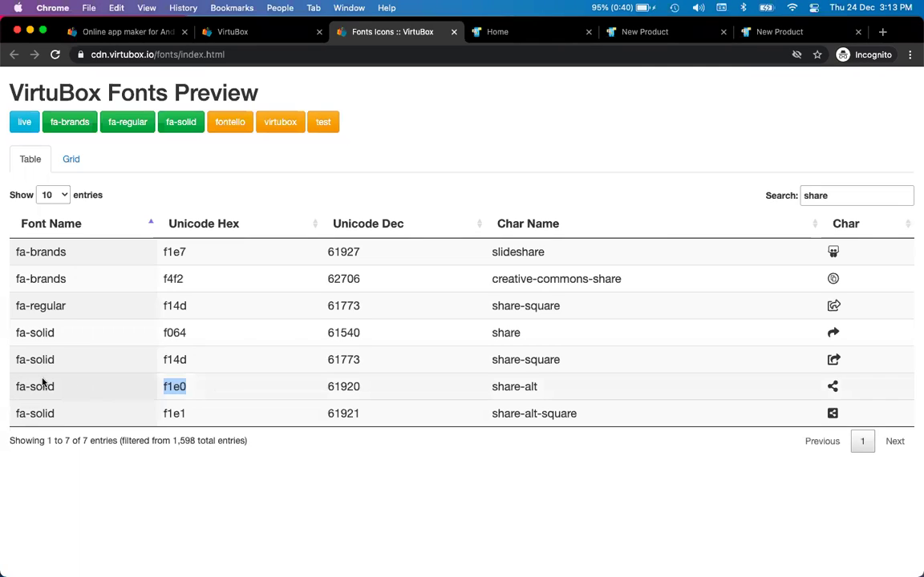
{"action": "double_click", "coordinate": [40, 386]}
{"action": "key", "text": "ctrl+shift+Tab"}
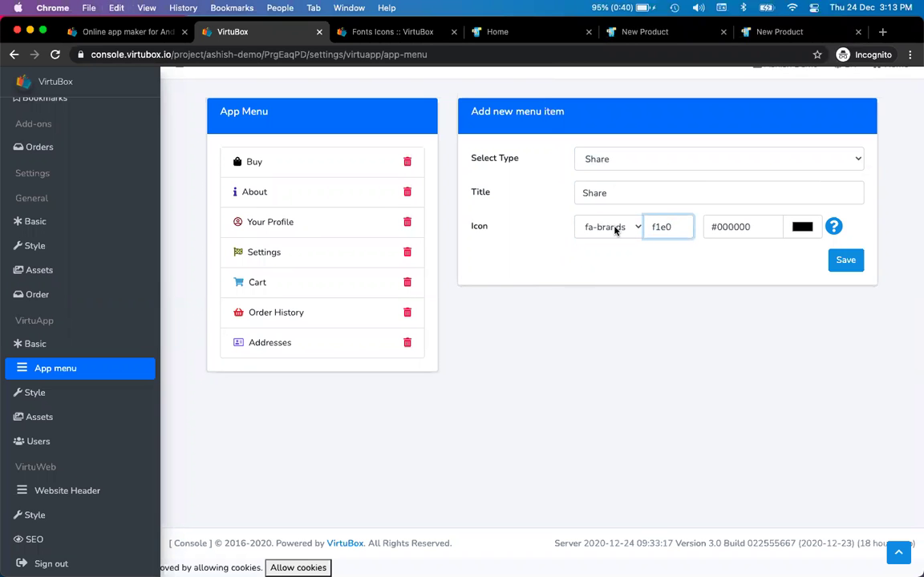
{"action": "left_click", "coordinate": [615, 230]}
{"action": "left_click", "coordinate": [610, 257]}
- Give the icon the tan colour #ad7f2e and save the Share menu item
{"action": "left_click", "coordinate": [802, 227]}
{"action": "left_click", "coordinate": [734, 267]}
{"action": "left_click", "coordinate": [744, 260]}
{"action": "left_click", "coordinate": [802, 342]}
{"action": "left_click_drag", "start_coordinate": [787, 283], "coordinate": [782, 266]}
{"action": "left_click", "coordinate": [858, 315]}
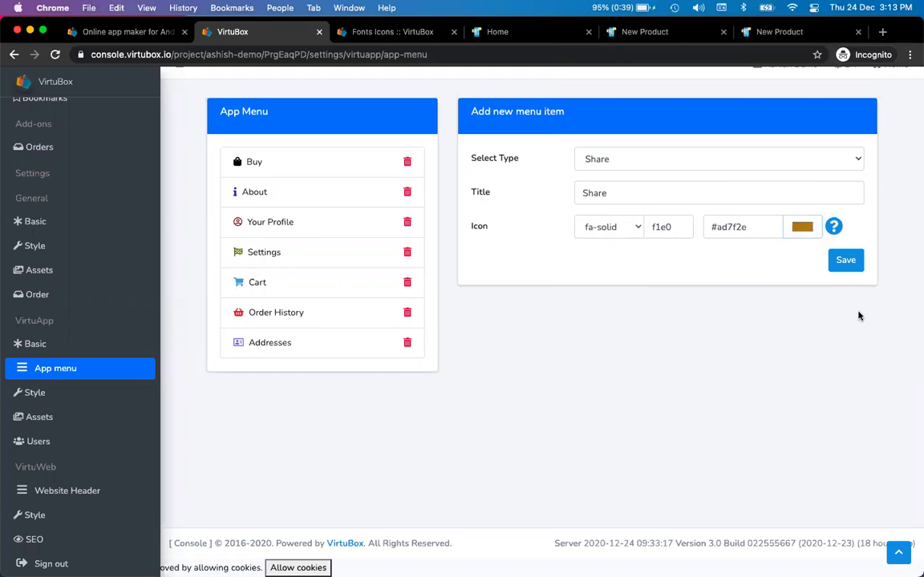
{"action": "left_click", "coordinate": [847, 261]}
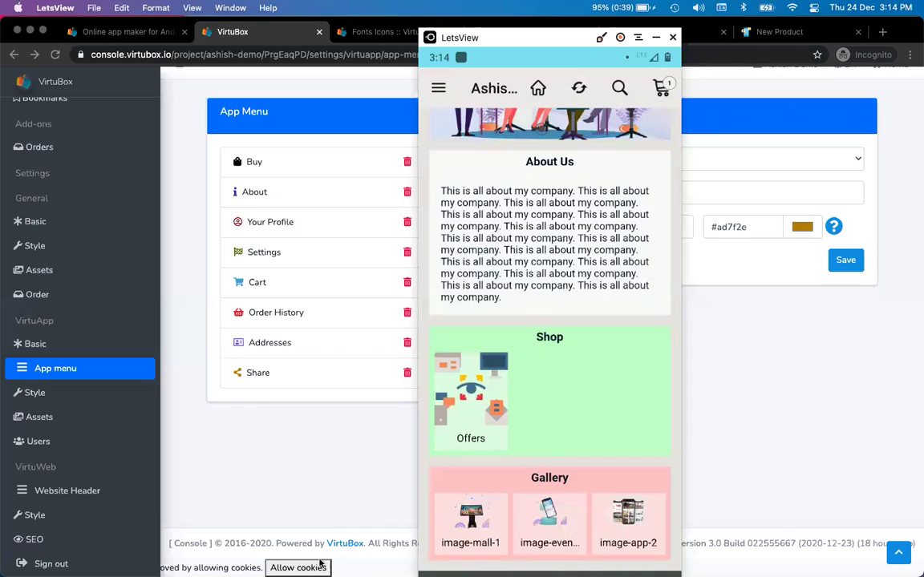
- In the phone mirror, check the app's Cart, Order History and Addresses screens from the drawer
{"action": "left_click", "coordinate": [290, 507]}
{"action": "scroll", "coordinate": [542, 288], "scroll_direction": "up", "scroll_amount": 1}
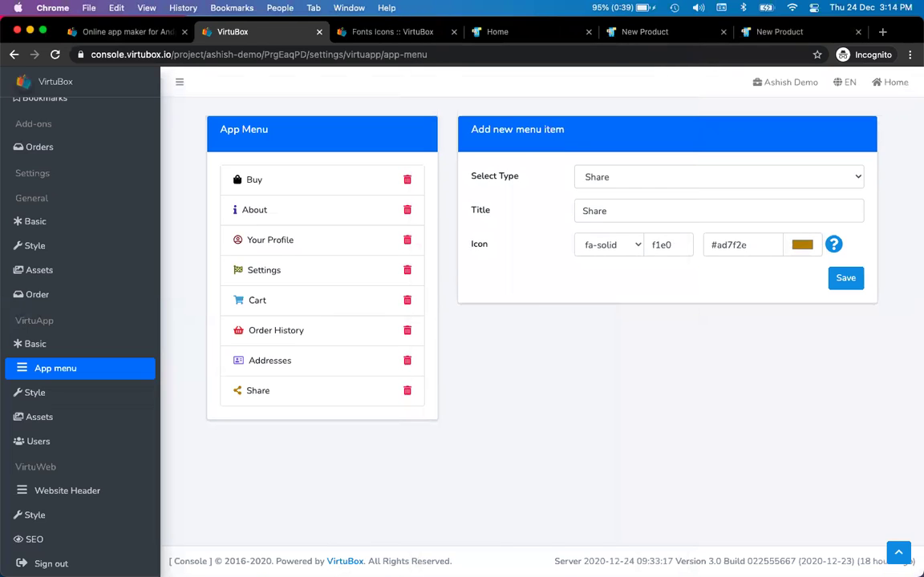
{"action": "key", "text": "super+Tab"}
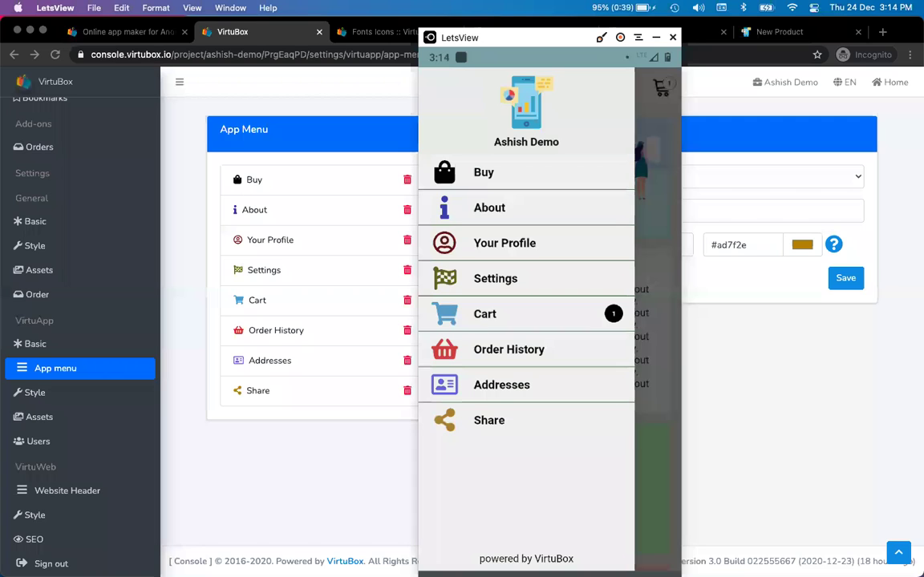
{"action": "left_click", "coordinate": [484, 313]}
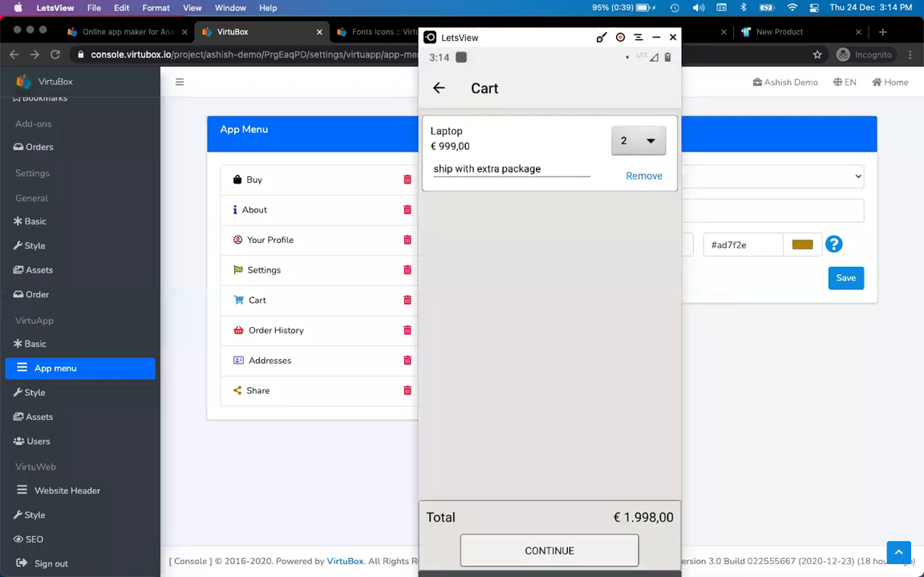
{"action": "left_click", "coordinate": [439, 89]}
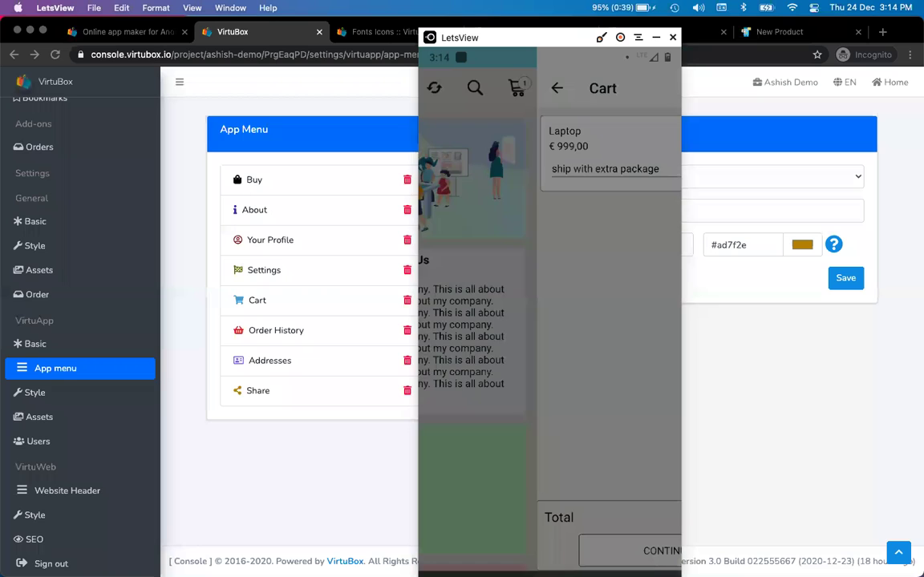
{"action": "left_click", "coordinate": [469, 349]}
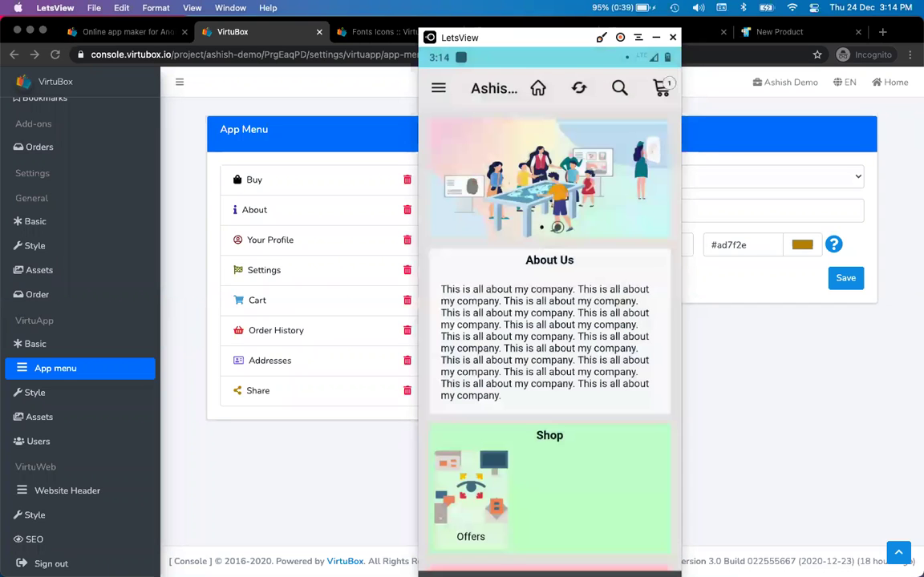
{"action": "left_click", "coordinate": [438, 88]}
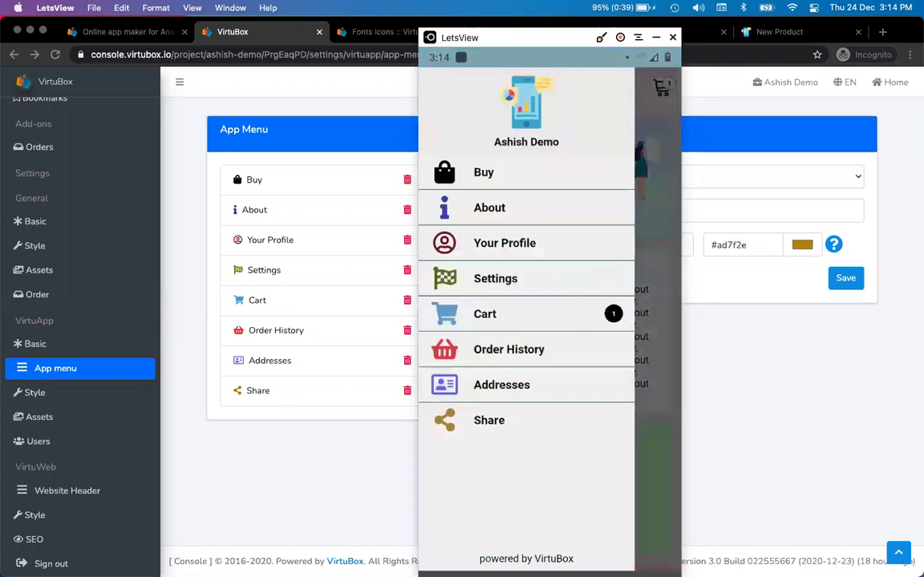
{"action": "left_click", "coordinate": [501, 385]}
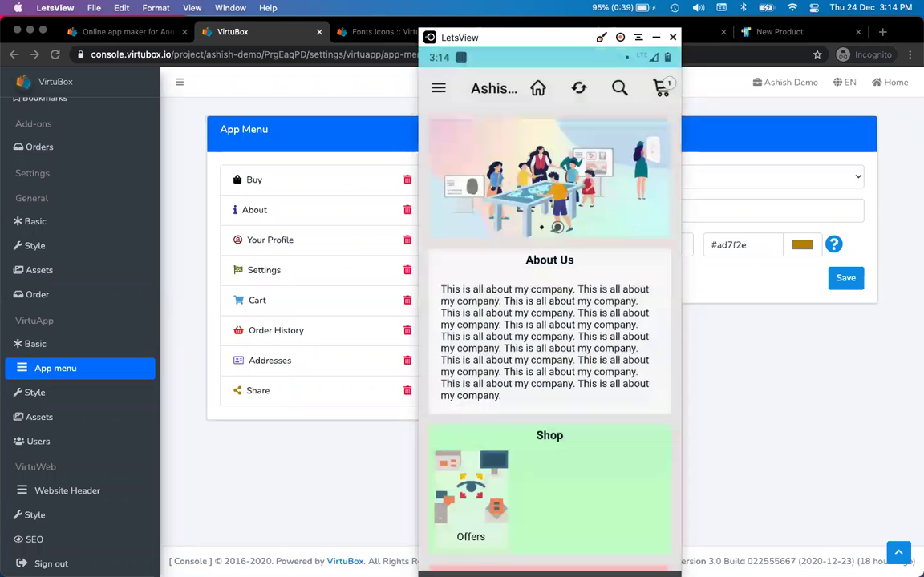
{"action": "left_click", "coordinate": [437, 87]}
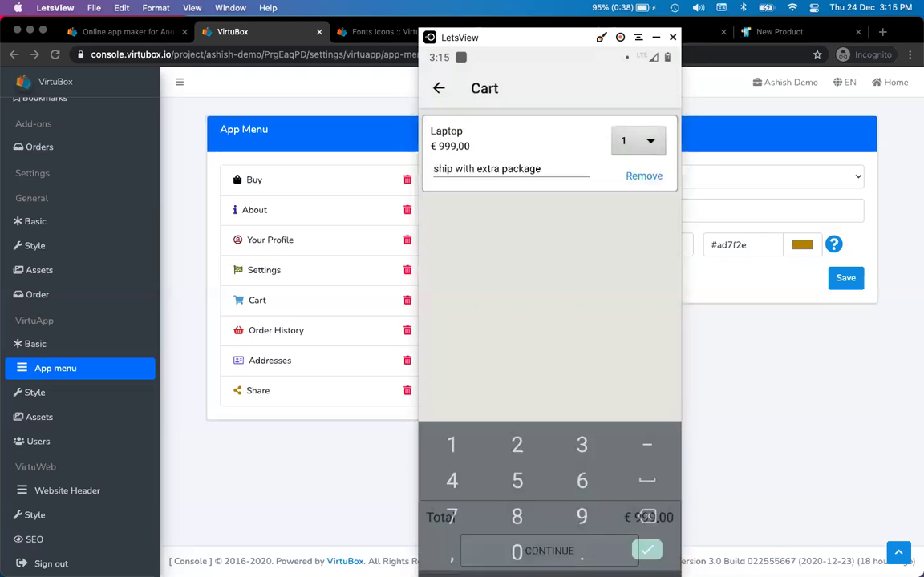
- Continue from the cart to addresses and enter the contact phone number
{"action": "left_click", "coordinate": [603, 542]}
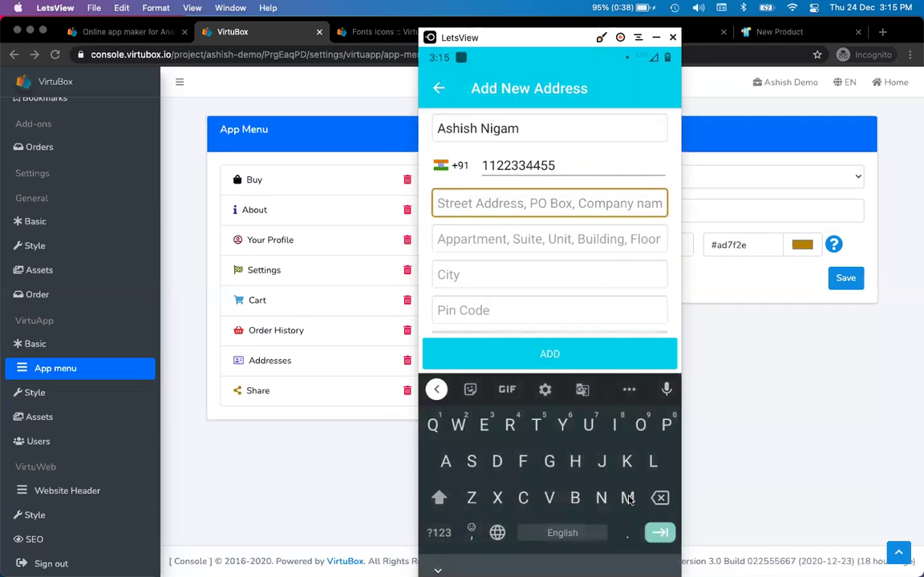
{"action": "left_click", "coordinate": [630, 500]}
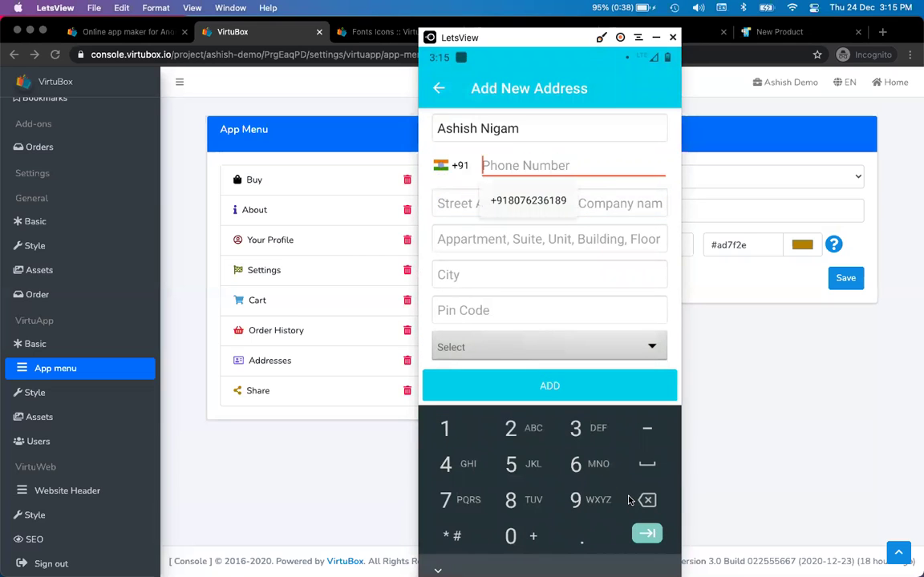
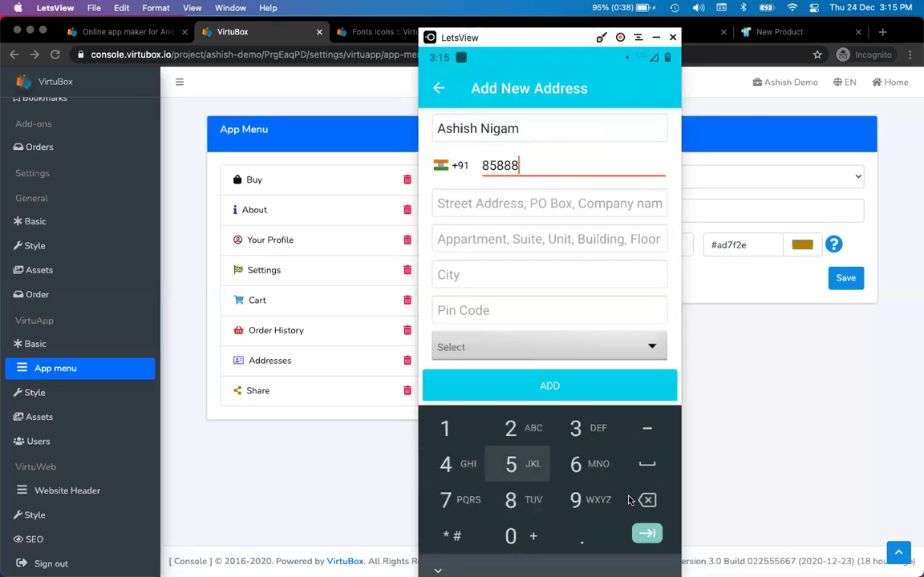
{"action": "key", "text": "Tab"}
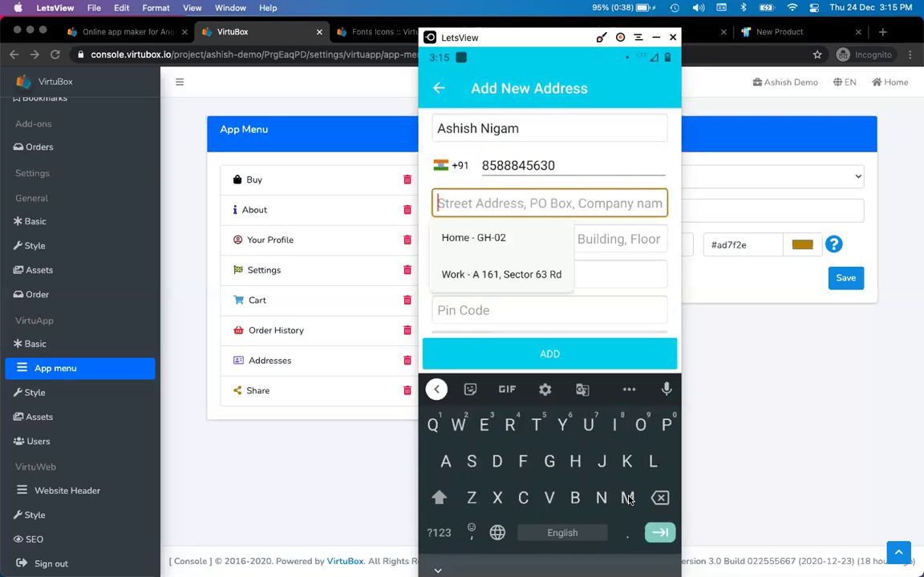
- Fill the street from the saved work address minus 'Rd', add pin code and state, and select it for shipping
{"action": "left_click", "coordinate": [501, 274]}
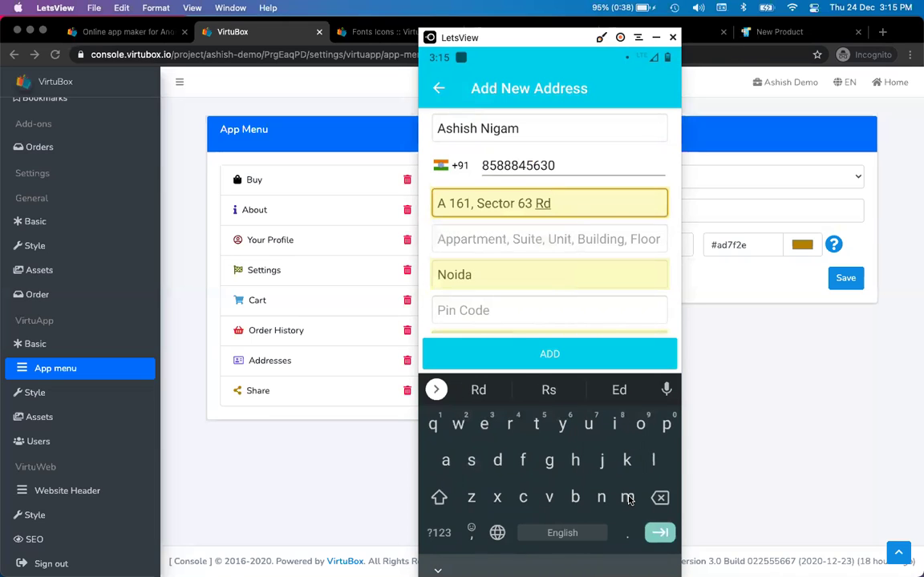
{"action": "key", "text": "BackSpace"}
{"action": "key", "text": "BackSpace"}
{"action": "key", "text": "BackSpace"}
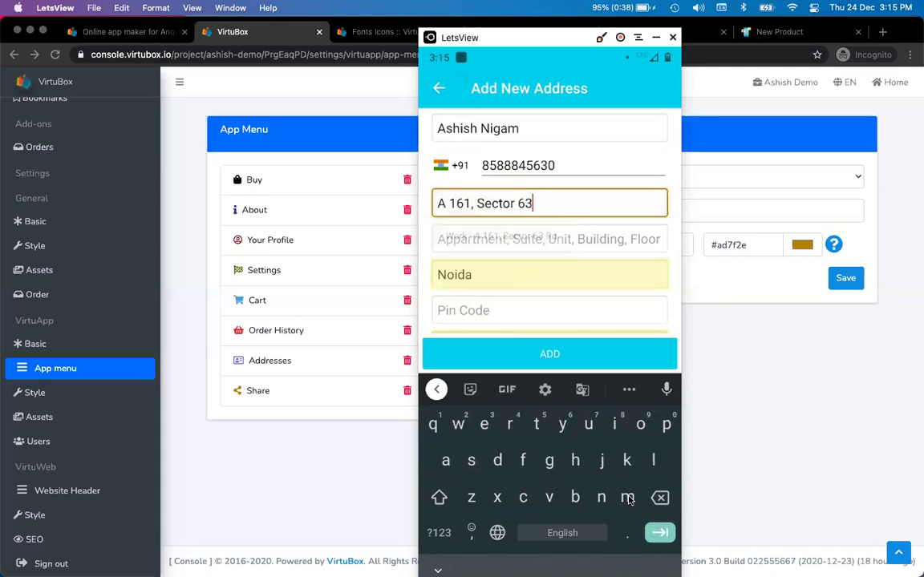
{"action": "key", "text": "Tab"}
{"action": "key", "text": "Tab"}
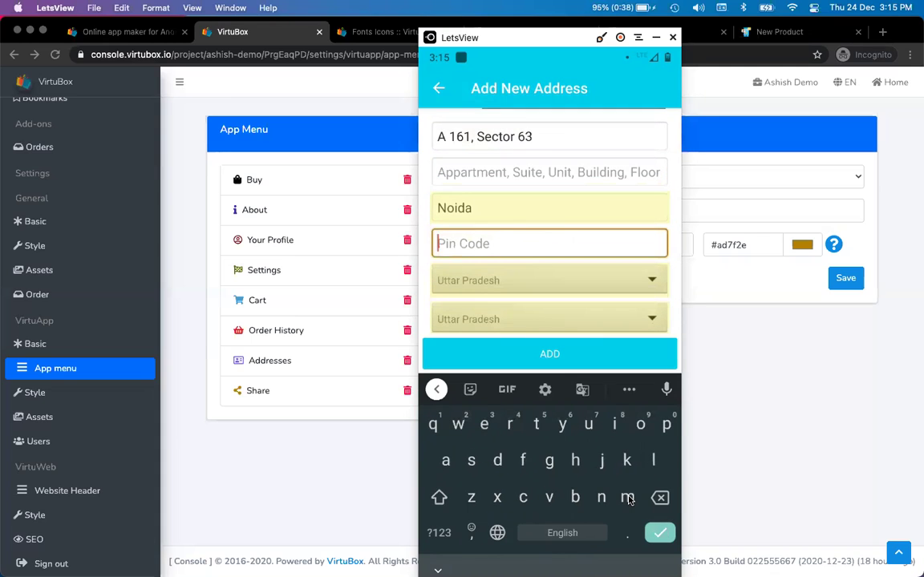
{"action": "type", "text": "201301"}
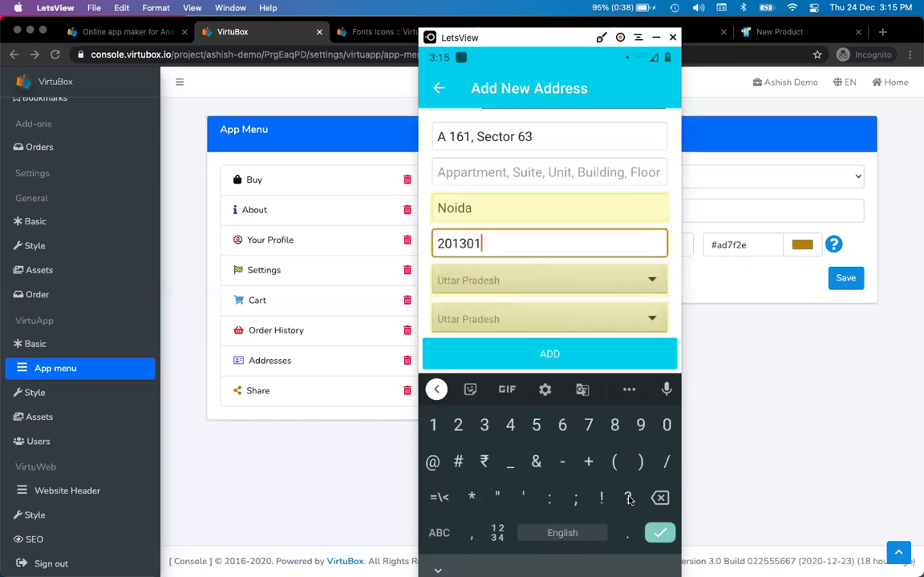
{"action": "key", "text": "Return"}
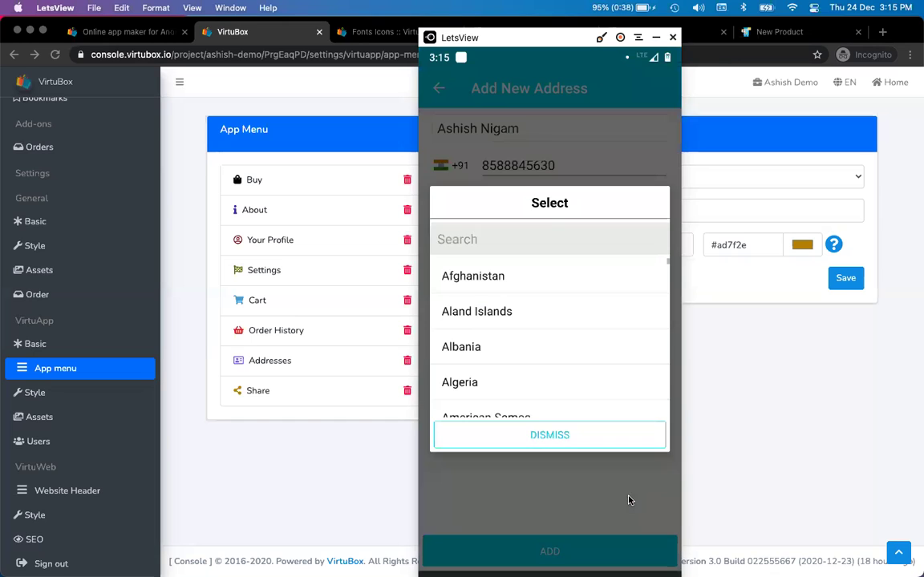
{"action": "type", "text": "indi"}
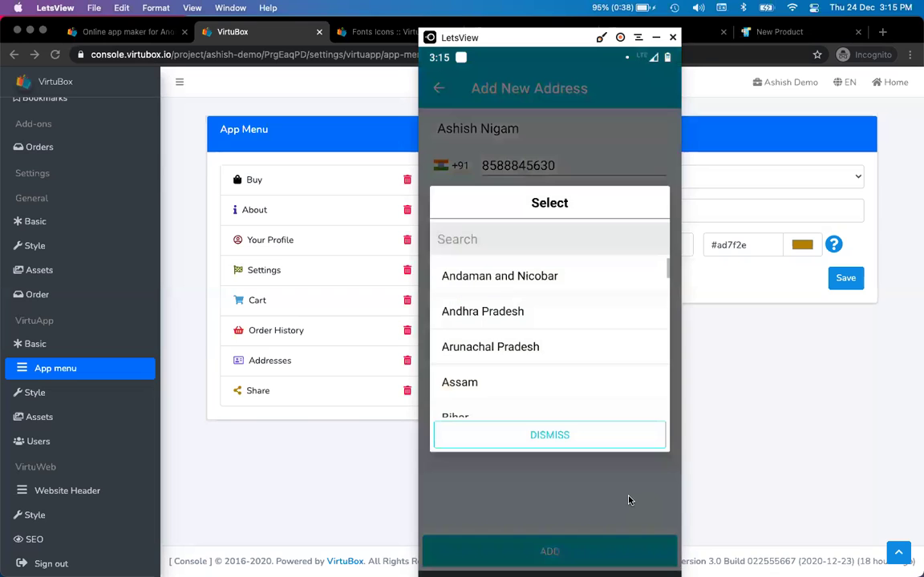
{"action": "type", "text": "u"}
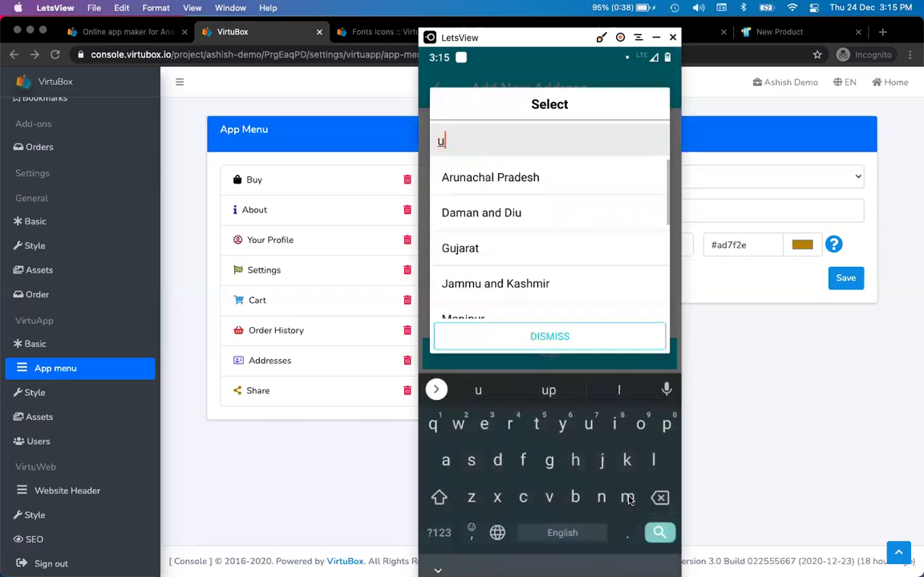
{"action": "type", "text": "tt"}
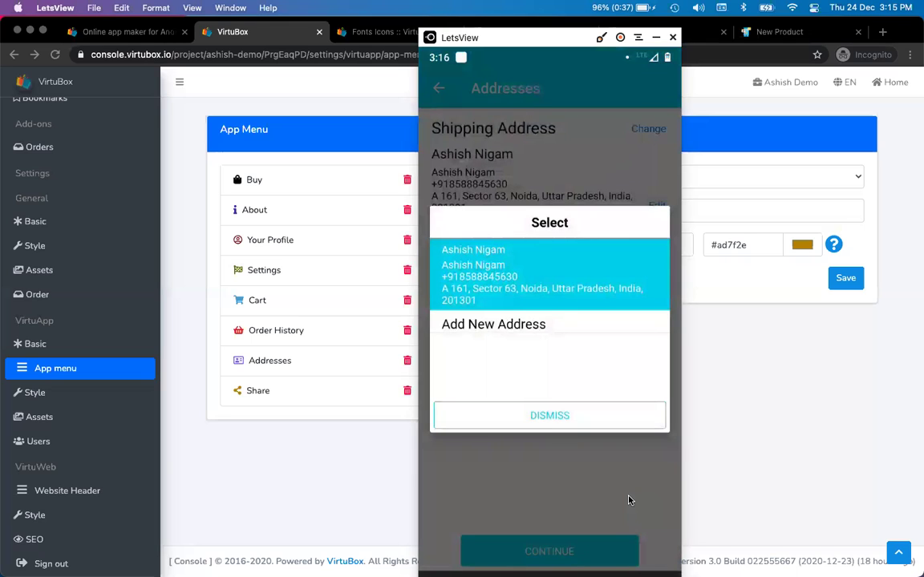
{"action": "left_click", "coordinate": [629, 501]}
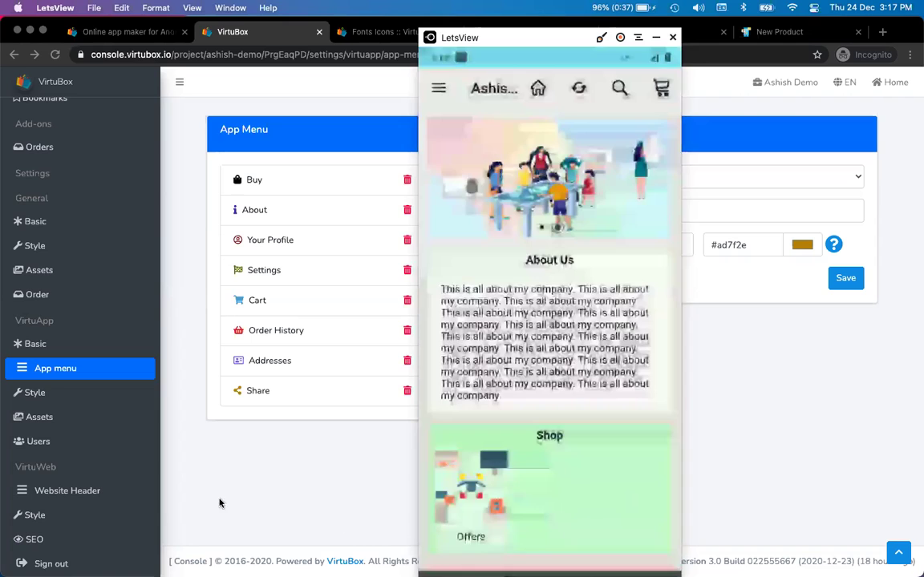
- Open Orders and review the new order's item count, 999 total, customer and shipping address
{"action": "left_click", "coordinate": [210, 501]}
{"action": "scroll", "coordinate": [113, 247], "scroll_direction": "up", "scroll_amount": 5}
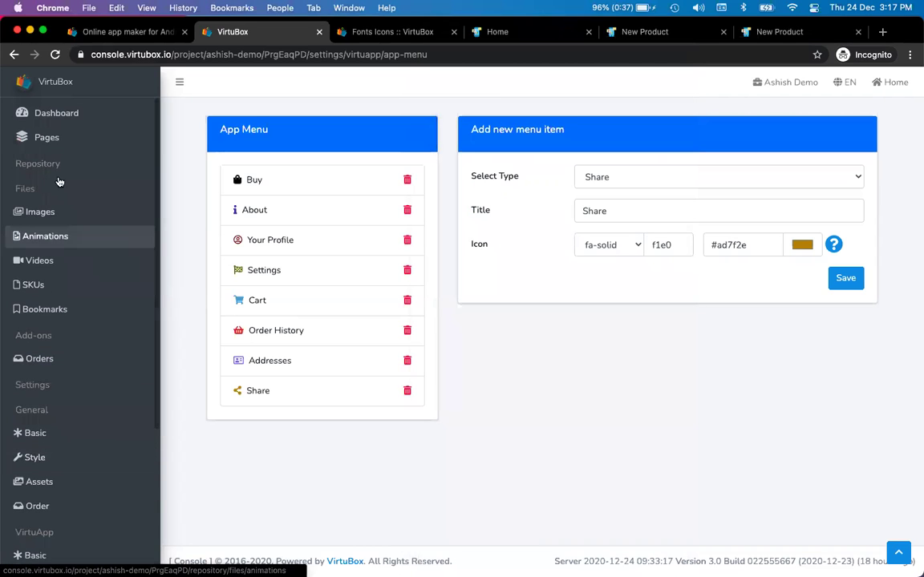
{"action": "left_click", "coordinate": [63, 360]}
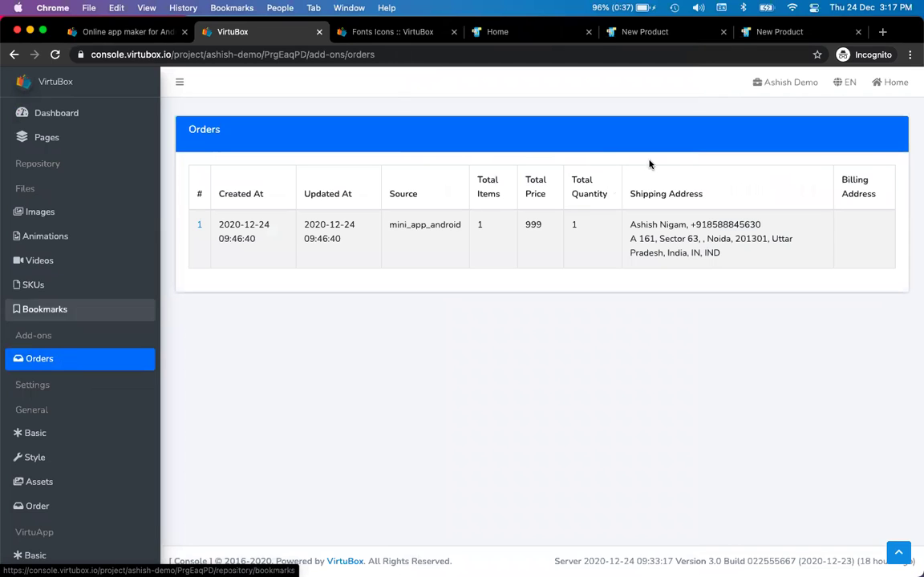
{"action": "left_click_drag", "start_coordinate": [220, 224], "coordinate": [720, 254]}
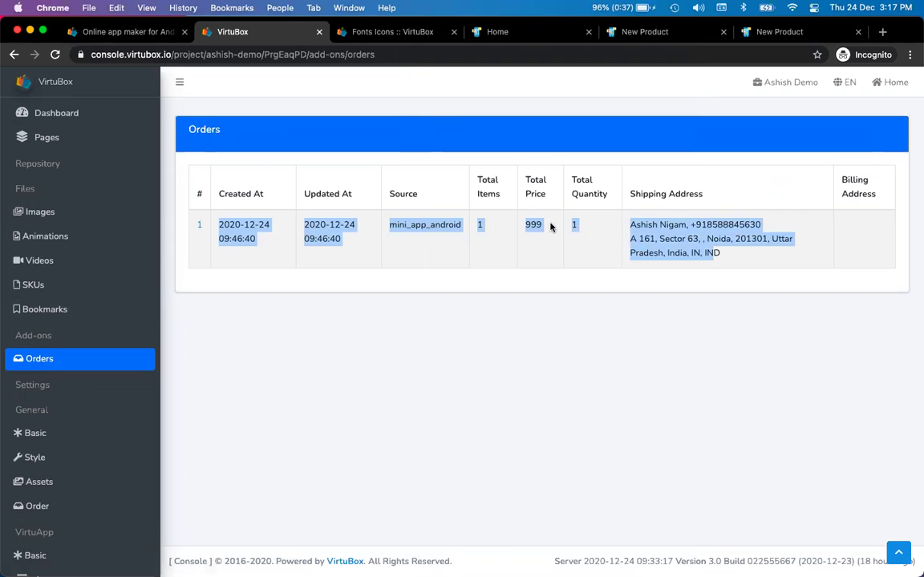
{"action": "left_click", "coordinate": [505, 229]}
{"action": "left_click_drag", "start_coordinate": [479, 227], "coordinate": [546, 227]}
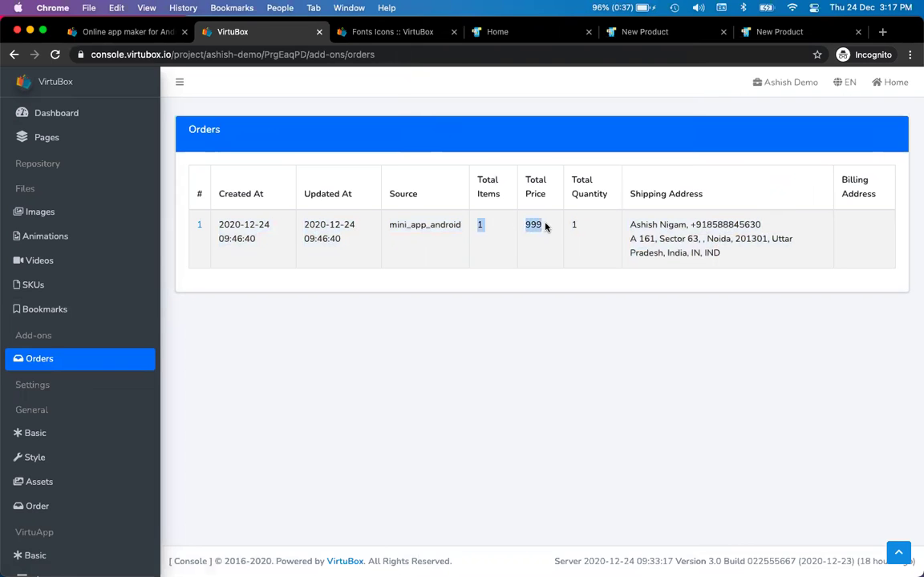
{"action": "left_click_drag", "start_coordinate": [630, 225], "coordinate": [760, 226]}
{"action": "left_click", "coordinate": [621, 323]}
{"action": "triple_click", "coordinate": [652, 238]}
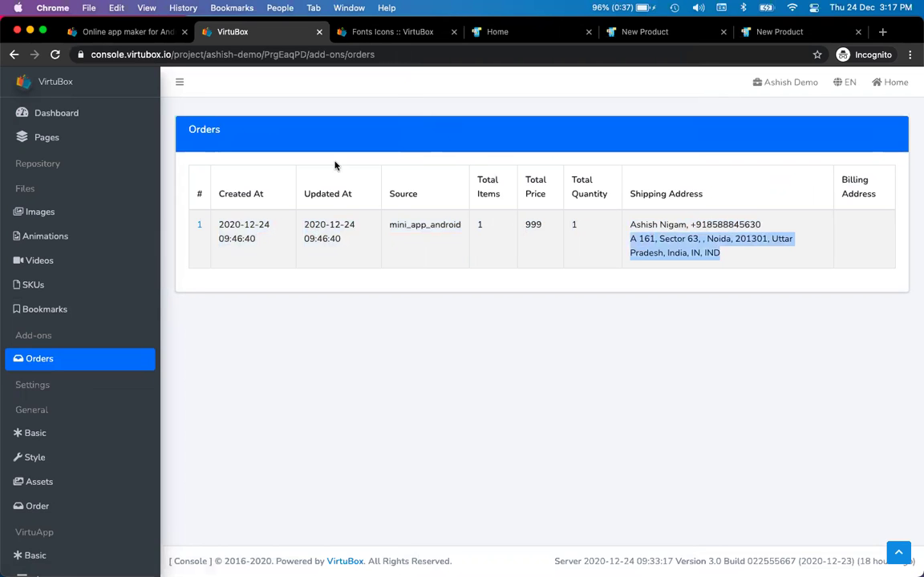
- View order 1's details, then go to the Pages list
{"action": "left_click", "coordinate": [200, 227]}
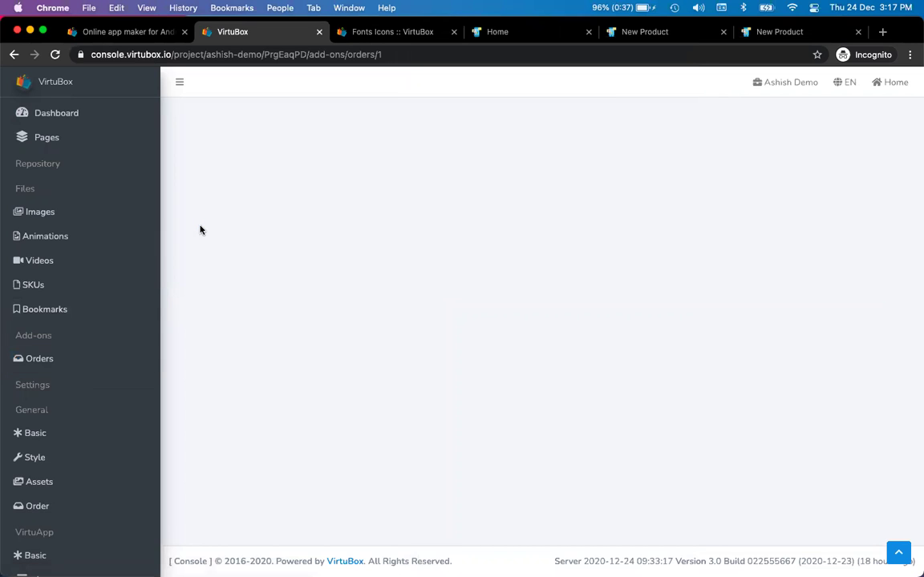
{"action": "left_click", "coordinate": [18, 363]}
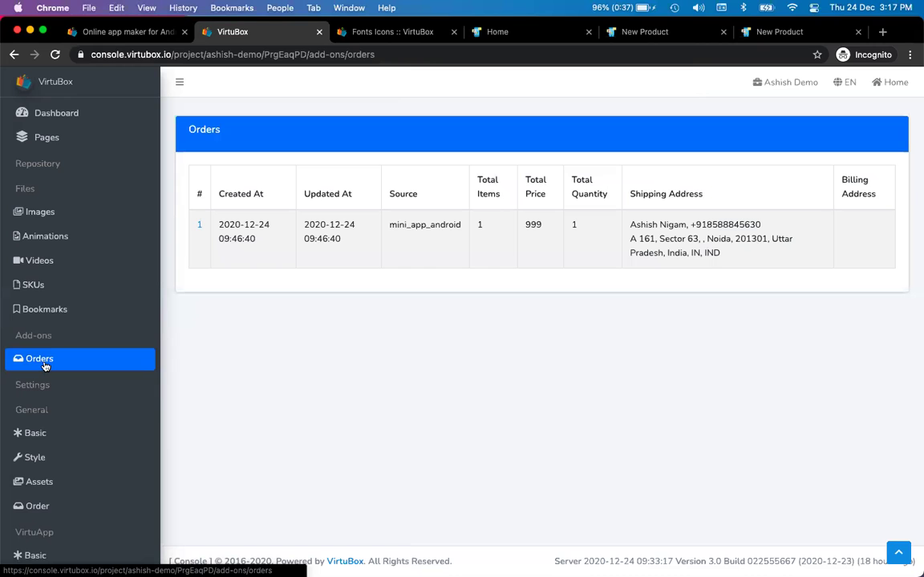
{"action": "left_click", "coordinate": [72, 138]}
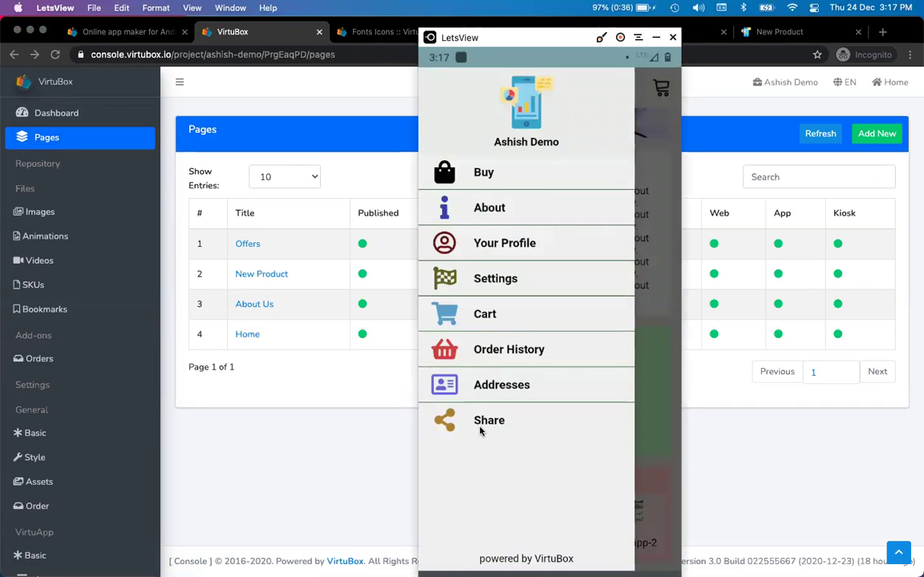
- Open the General Style settings and find the App menu section by searching 'app me'
{"action": "left_click", "coordinate": [212, 466]}
{"action": "scroll", "coordinate": [70, 461], "scroll_direction": "down", "scroll_amount": 5}
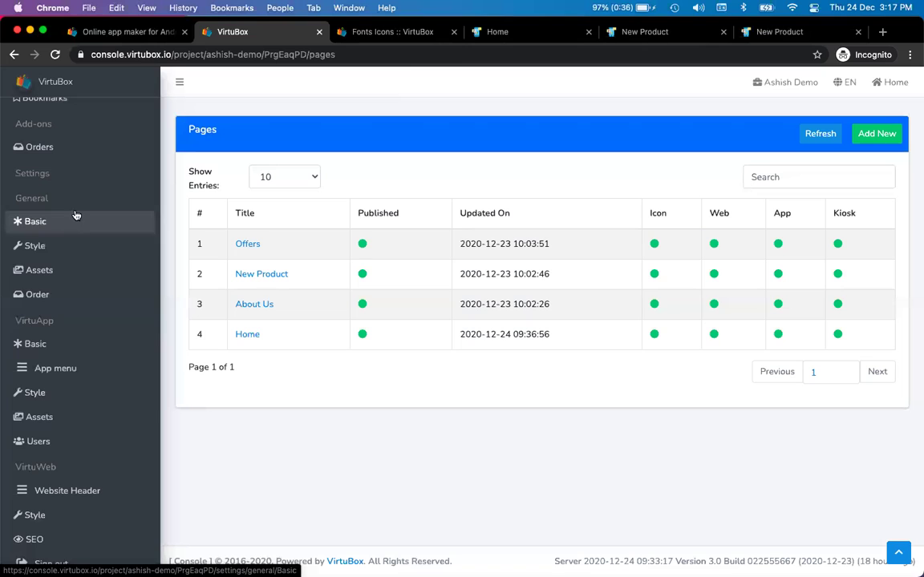
{"action": "left_click", "coordinate": [69, 258]}
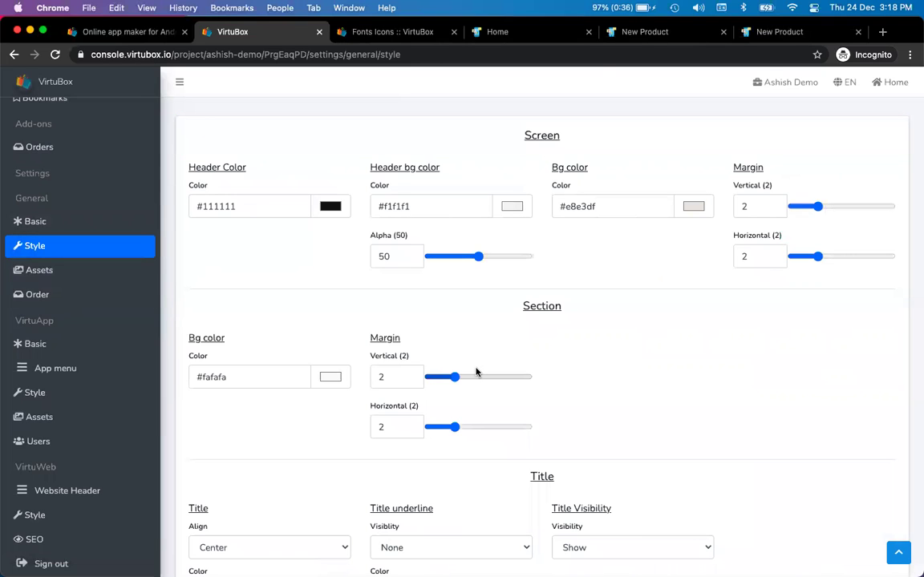
{"action": "key", "text": "super+f"}
{"action": "type", "text": "app "}
{"action": "type", "text": "d"}
{"action": "key", "text": "BackSpace"}
{"action": "key", "text": "BackSpace"}
{"action": "type", "text": "me"}
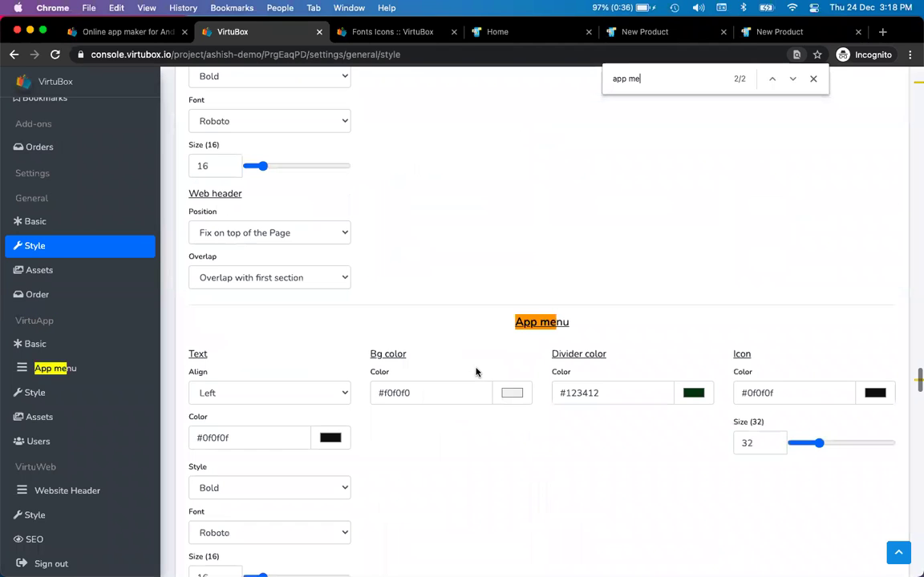
{"action": "scroll", "coordinate": [591, 441], "scroll_direction": "down", "scroll_amount": 3}
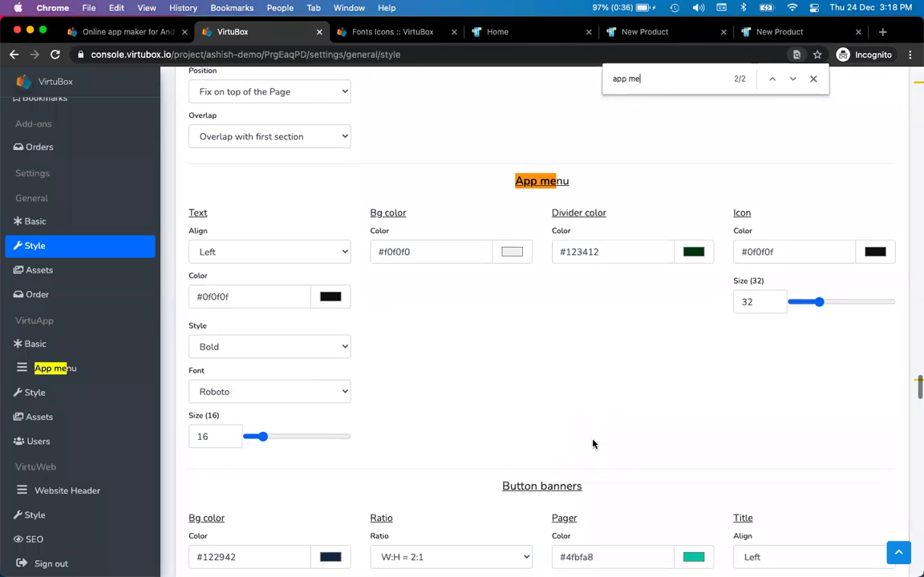
- Move the phone mirror window to the right side of the screen
{"action": "key", "text": "super+Tab"}
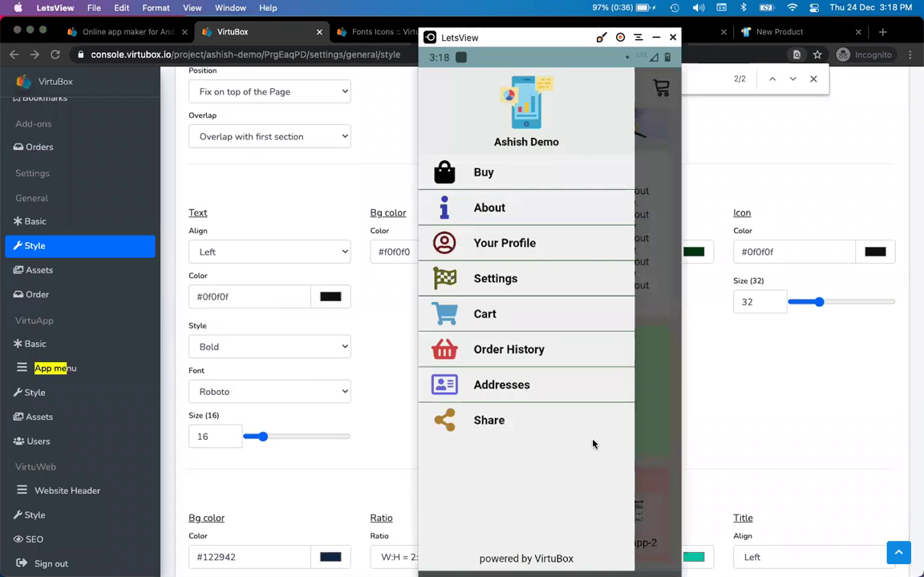
{"action": "left_click_drag", "start_coordinate": [516, 41], "coordinate": [775, 45]}
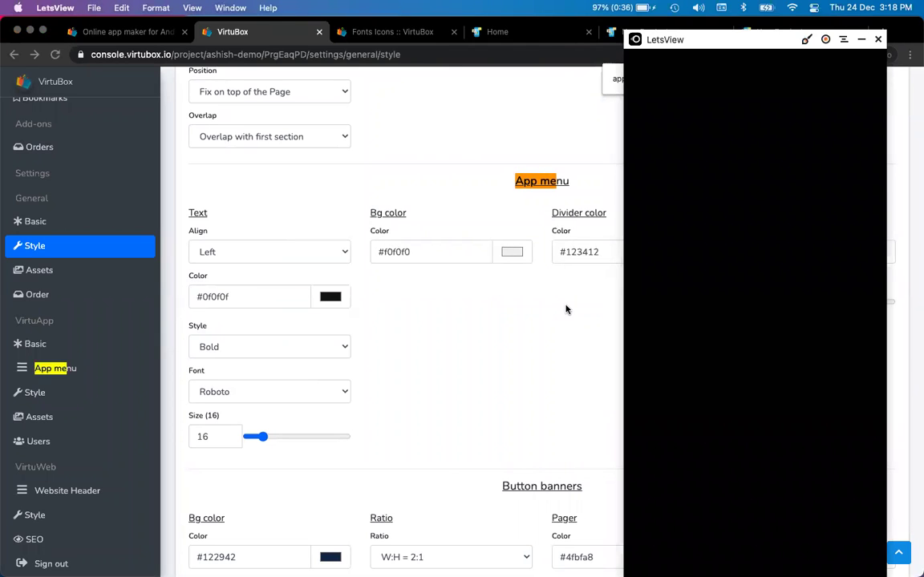
{"action": "left_click", "coordinate": [508, 346]}
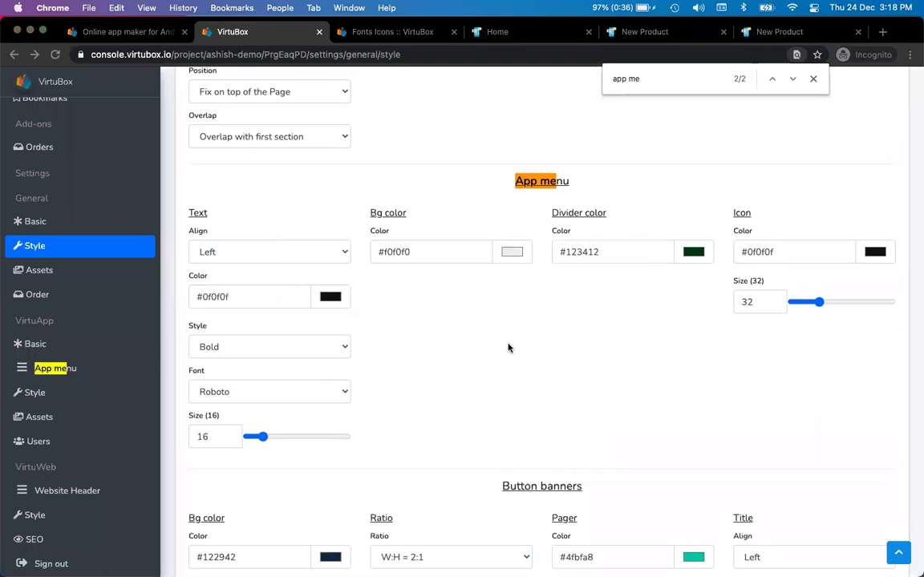
- Change the App menu divider colour from green to purple-blue #6d71d9 and preview the phone menu
{"action": "left_click", "coordinate": [694, 253]}
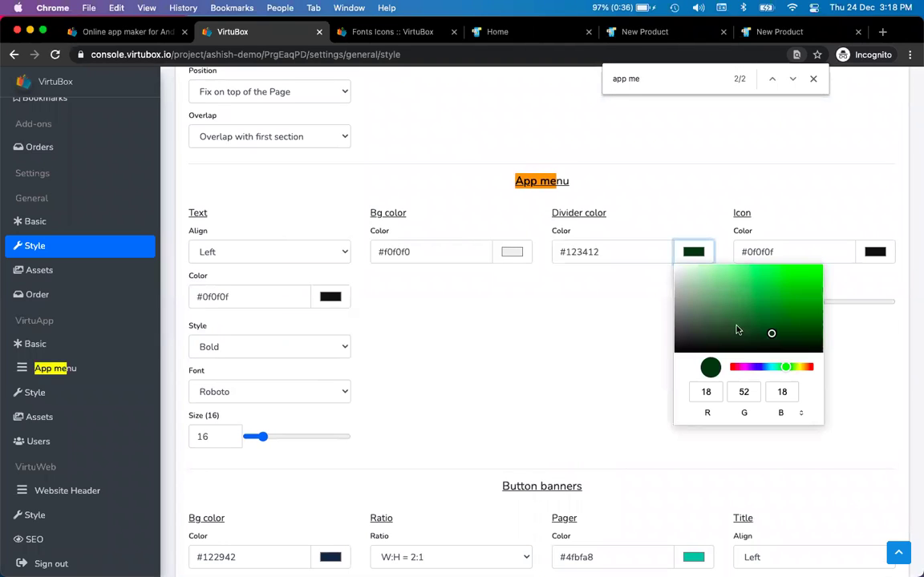
{"action": "left_click_drag", "start_coordinate": [786, 366], "coordinate": [757, 367]}
{"action": "left_click_drag", "start_coordinate": [749, 313], "coordinate": [747, 277]}
{"action": "left_click", "coordinate": [610, 306]}
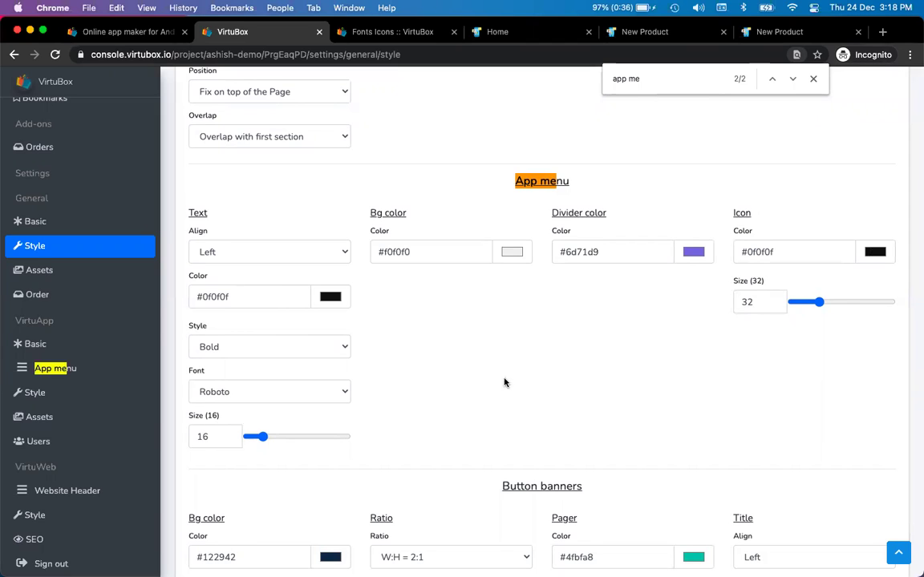
{"action": "left_click", "coordinate": [752, 303]}
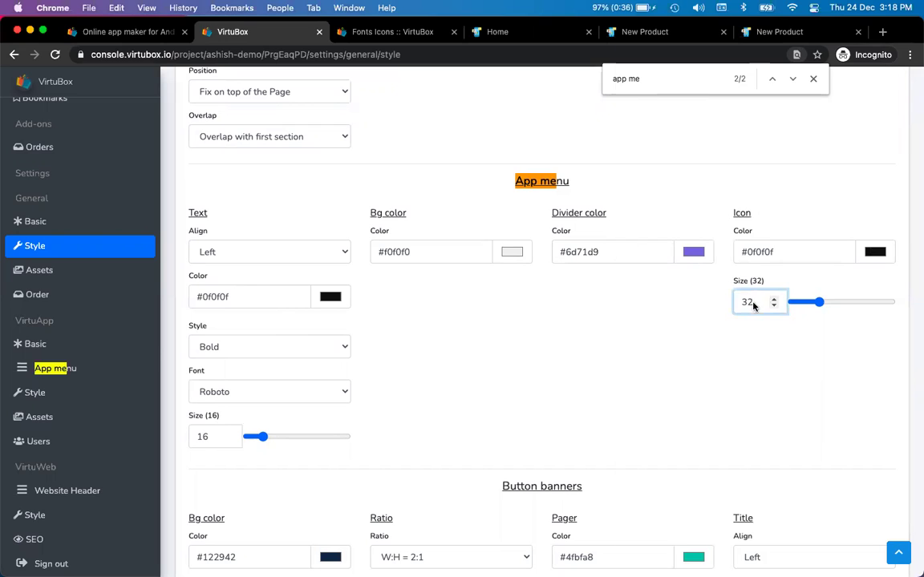
{"action": "key", "text": "super+Tab"}
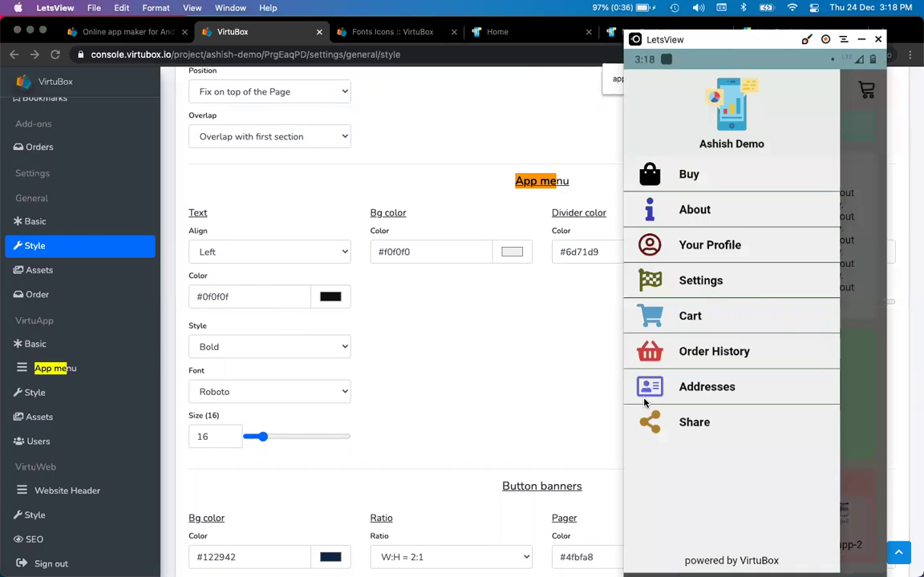
{"action": "key", "text": "super+Tab"}
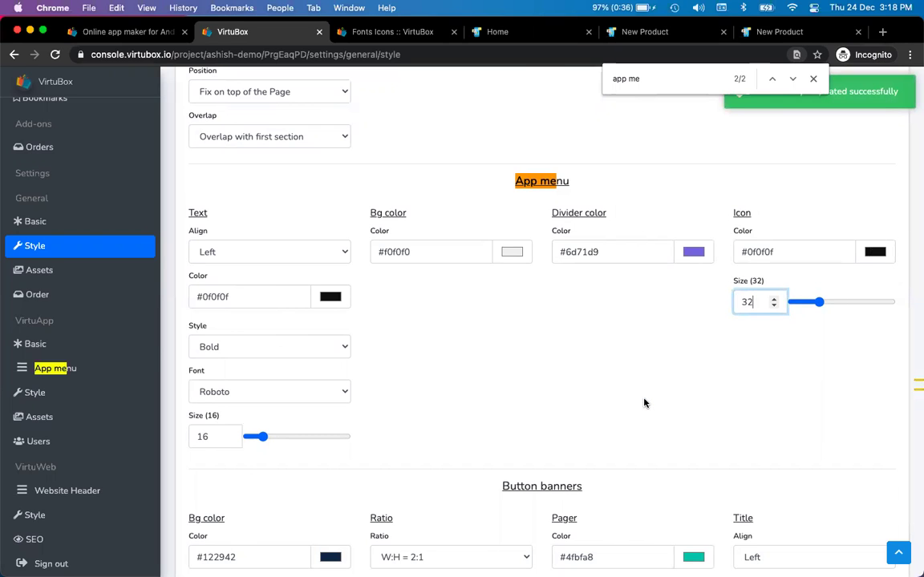
- Change the App menu icon size from 32 to 24
{"action": "key", "text": "BackSpace"}
{"action": "key", "text": "BackSpace"}
{"action": "type", "text": "24"}
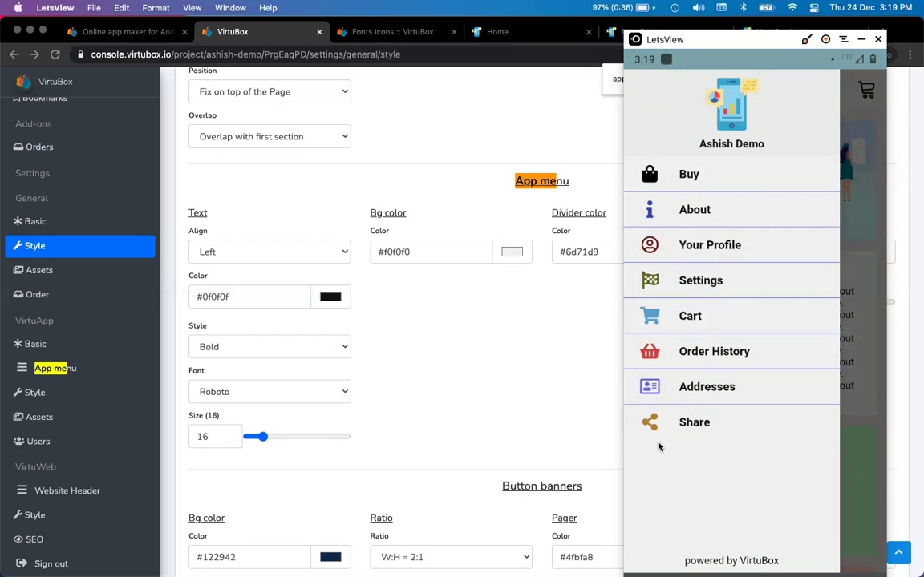
{"action": "left_click", "coordinate": [433, 320]}
- Set the App menu background to pale lavender #dcdbff and its font to Sansation
{"action": "left_click", "coordinate": [514, 252]}
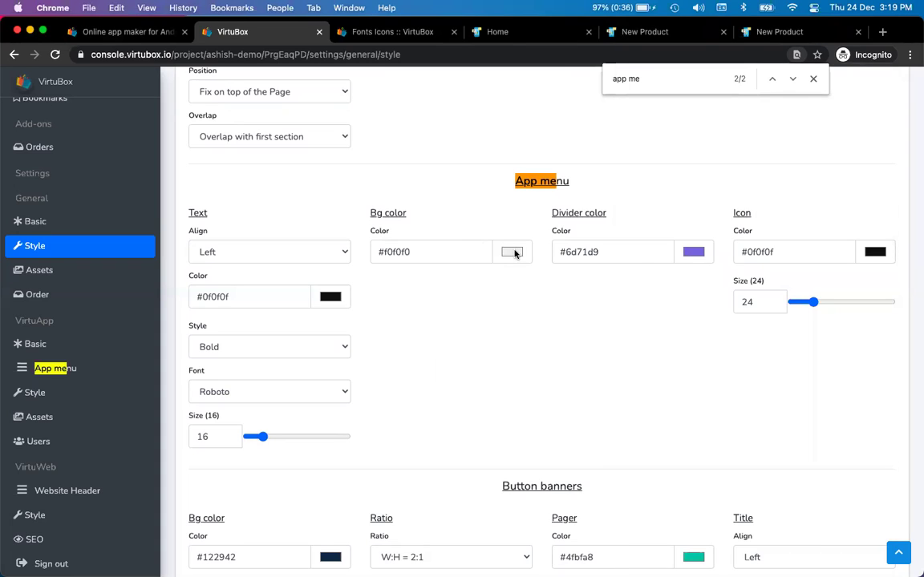
{"action": "left_click", "coordinate": [575, 366]}
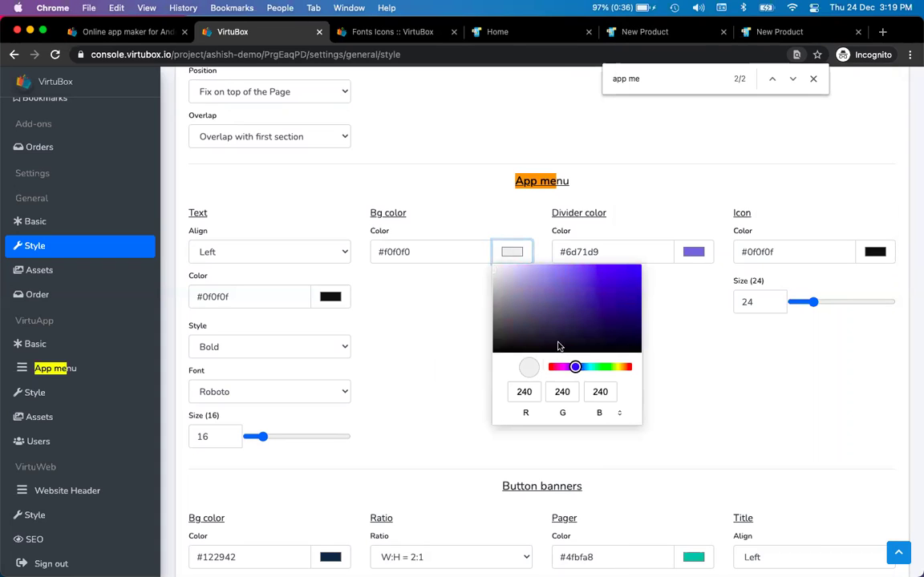
{"action": "left_click_drag", "start_coordinate": [541, 299], "coordinate": [516, 267]}
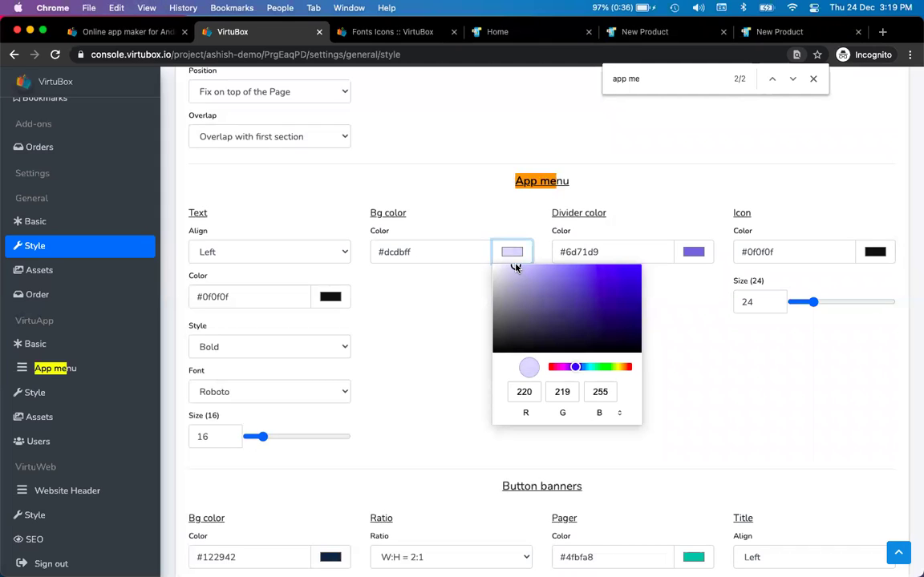
{"action": "left_click", "coordinate": [383, 340]}
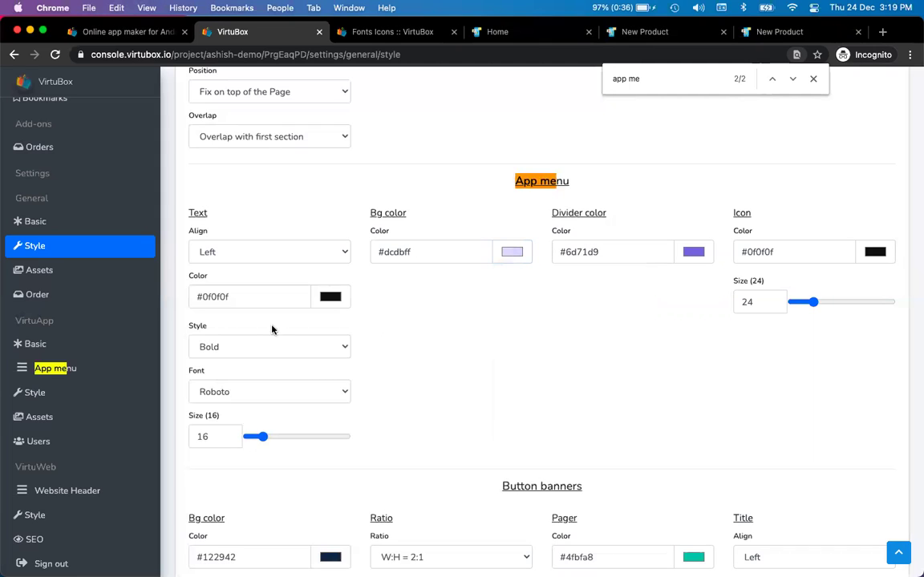
{"action": "left_click", "coordinate": [247, 390]}
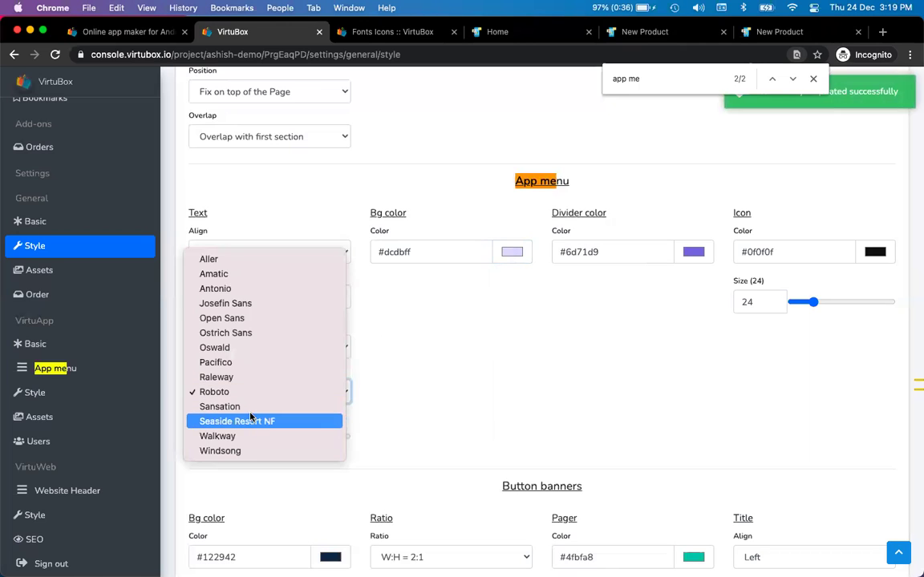
{"action": "left_click", "coordinate": [258, 408]}
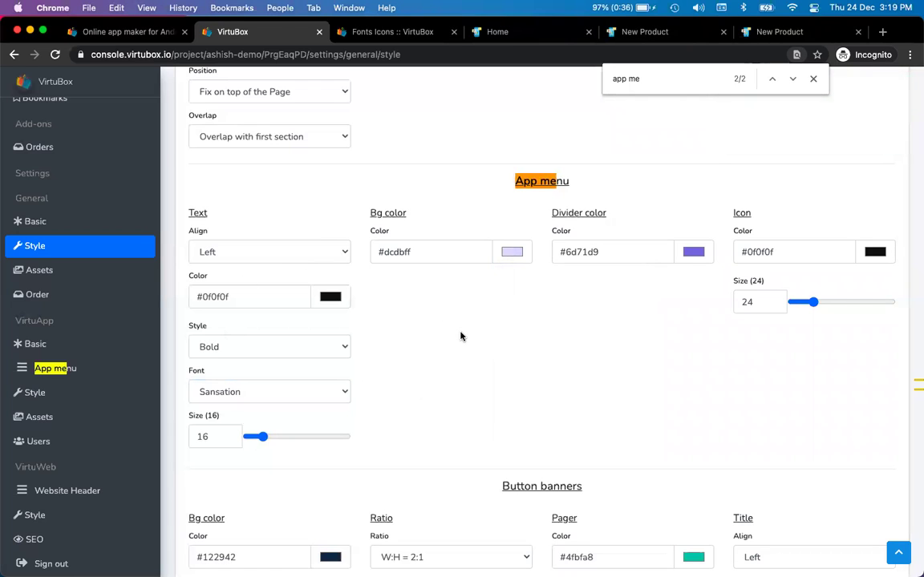
{"action": "key", "text": "super+Tab"}
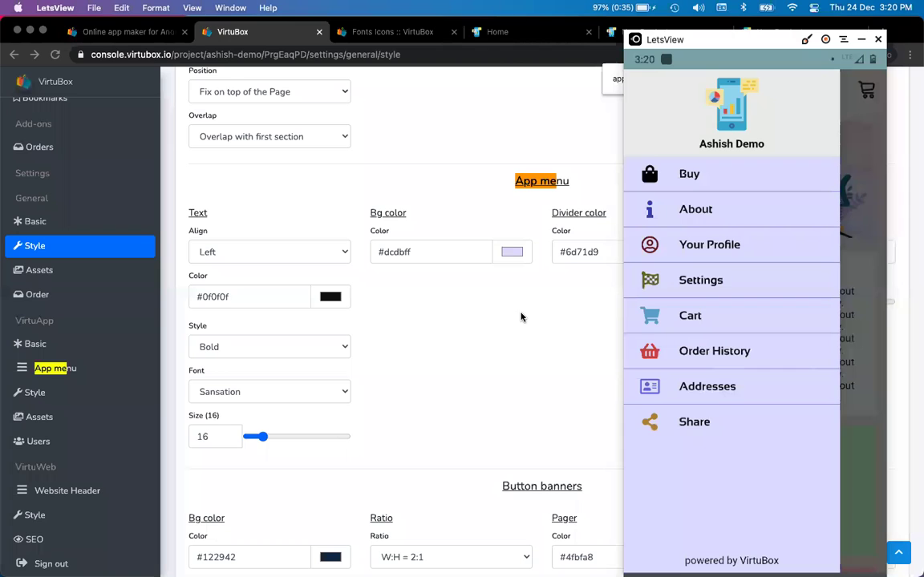
- Bring Chrome with the console's style settings back in front of the phone mirror
{"action": "left_click", "coordinate": [518, 334]}
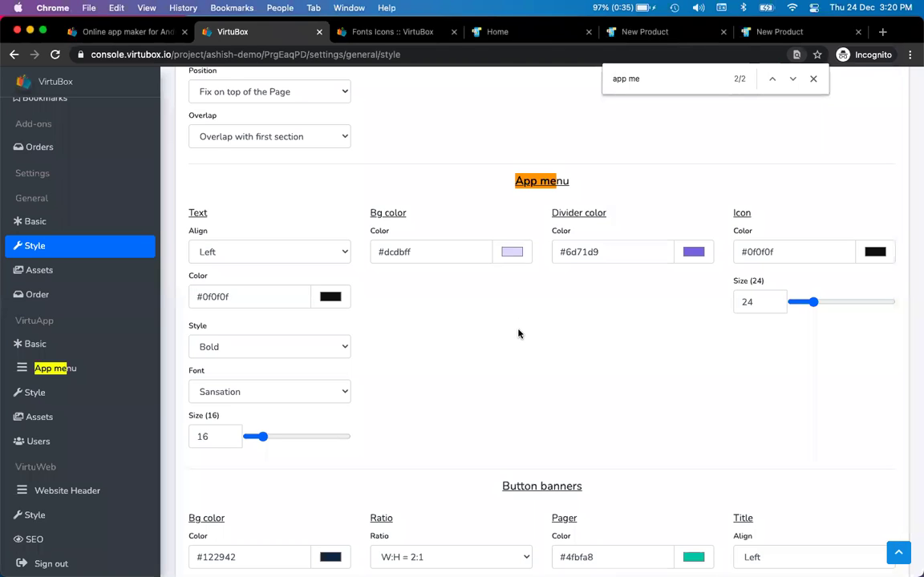
- Preview the site's Home page down to the About Us heading
{"action": "key", "text": "ctrl+Tab"}
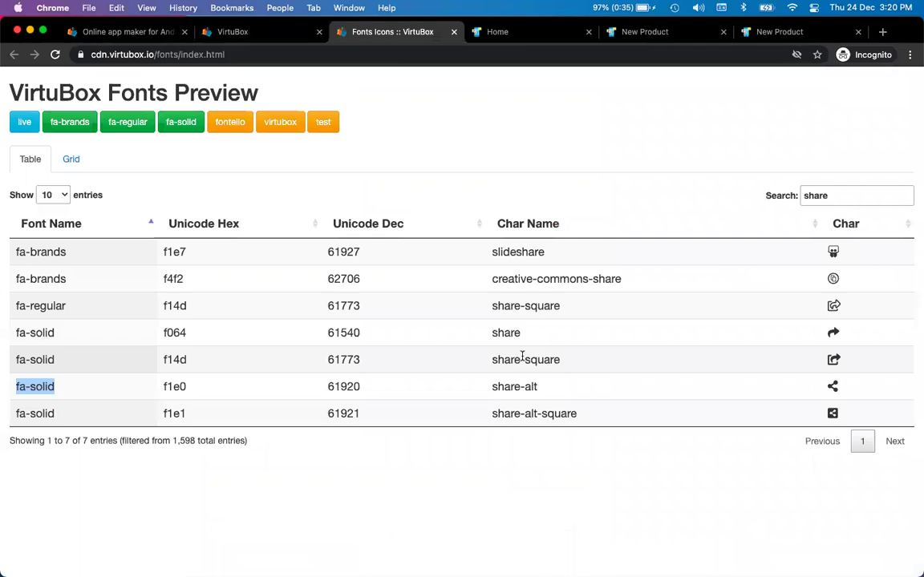
{"action": "key", "text": "ctrl+Tab"}
{"action": "scroll", "coordinate": [523, 362], "scroll_direction": "up", "scroll_amount": 10}
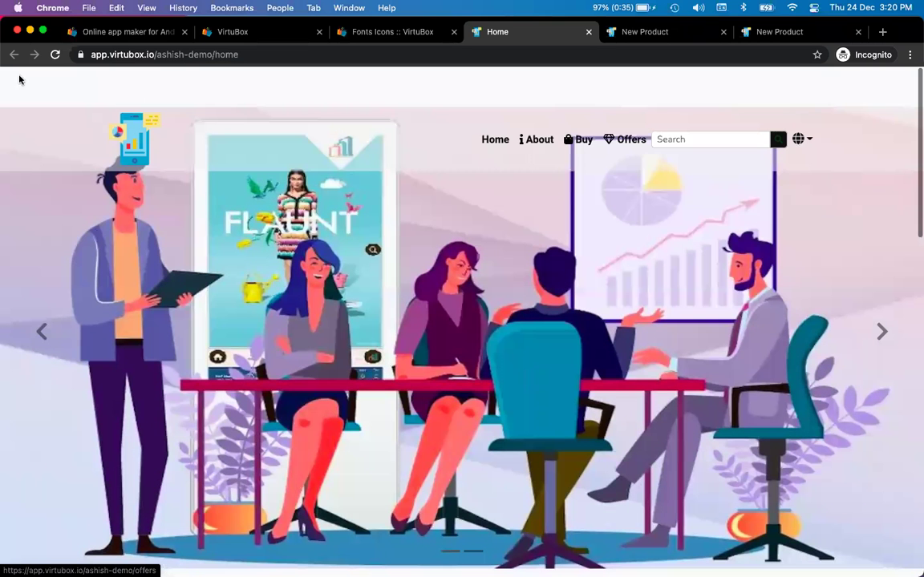
{"action": "key", "text": "Down"}
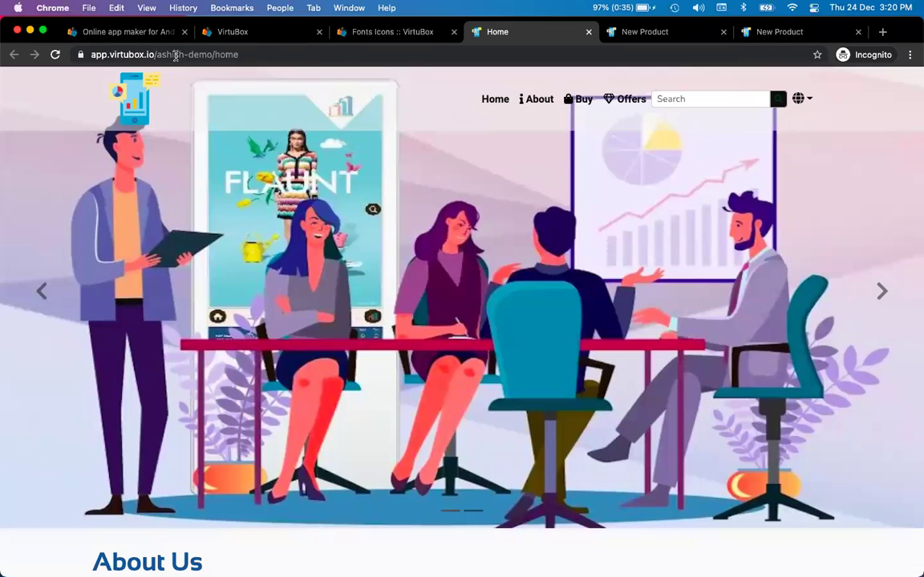
- Search the style settings for 'header' to reach the Web header section
{"action": "key", "text": "super+2"}
{"action": "key", "text": "super+f"}
{"action": "type", "text": "we"}
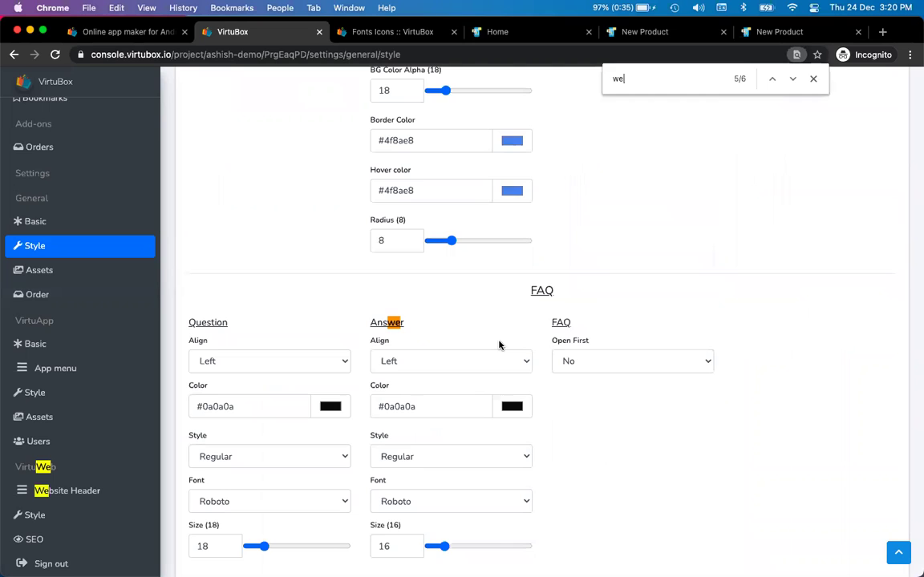
{"action": "key", "text": "BackSpace"}
{"action": "key", "text": "BackSpace"}
{"action": "type", "text": "header"}
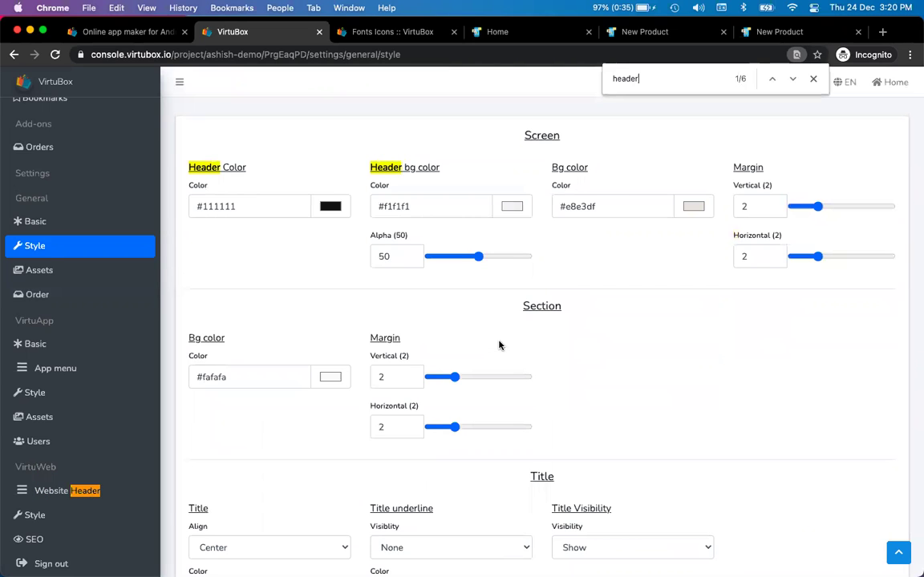
{"action": "key", "text": "Return"}
{"action": "key", "text": "Return"}
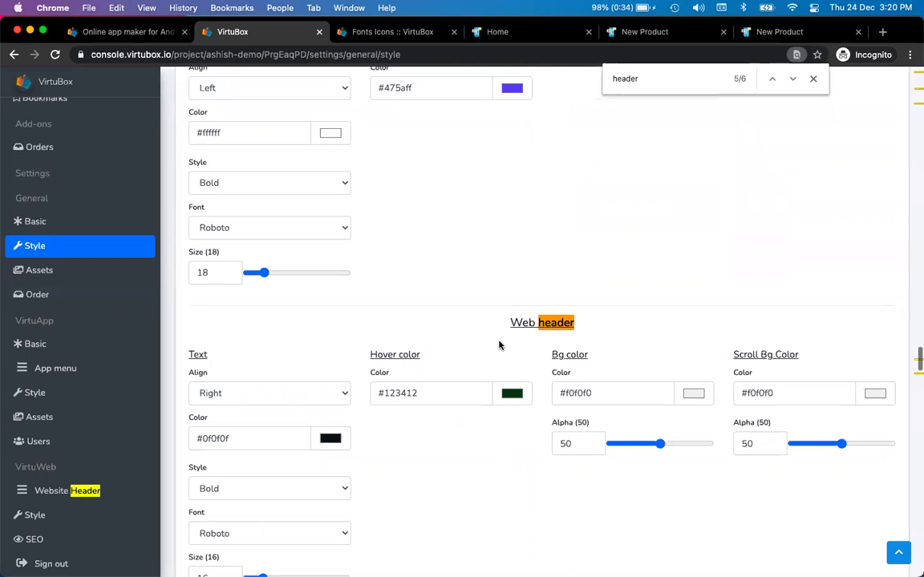
{"action": "scroll", "coordinate": [616, 291], "scroll_direction": "down", "scroll_amount": 1}
{"action": "scroll", "coordinate": [616, 291], "scroll_direction": "down", "scroll_amount": 4}
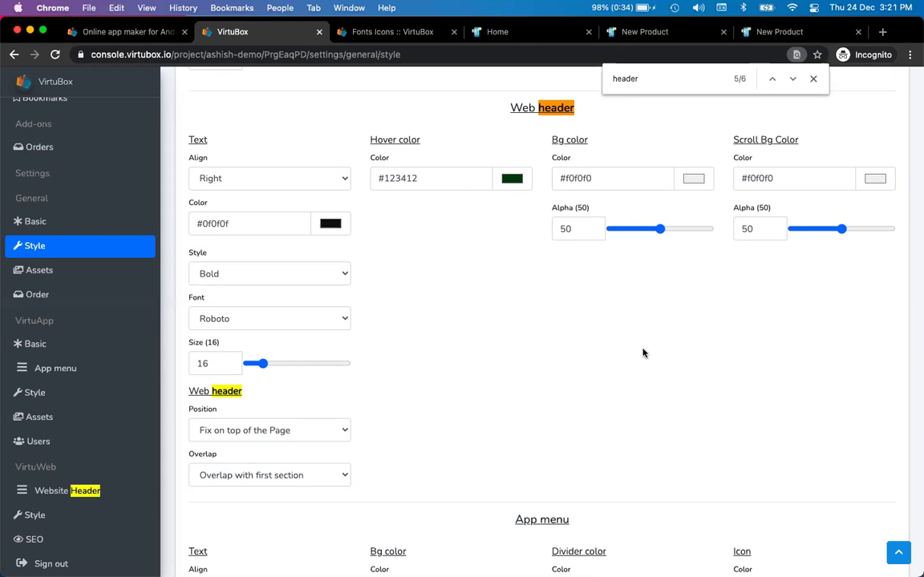
- Close the Fonts Icons preview tab and return to the Web header settings
{"action": "key", "text": "ctrl+Tab"}
{"action": "key", "text": "cmd+w"}
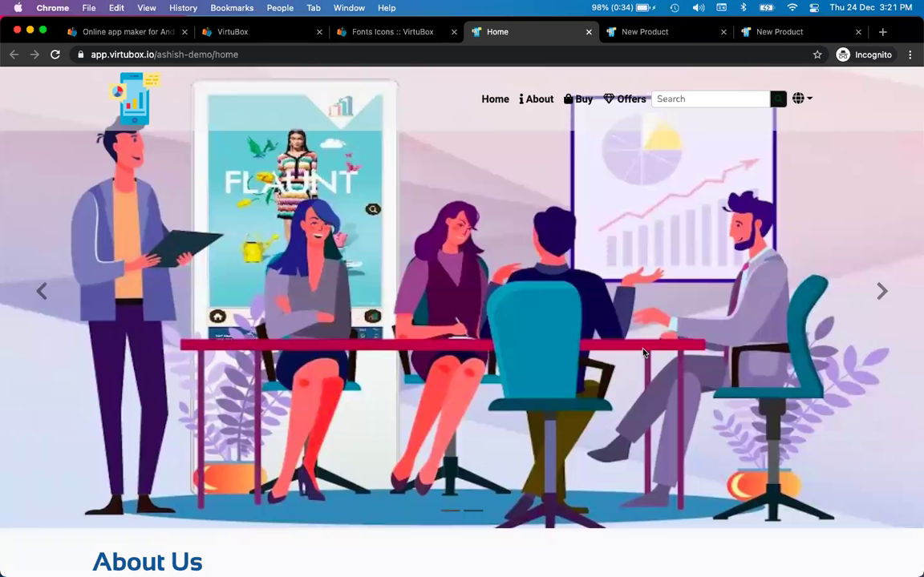
{"action": "key", "text": "ctrl+shift+Tab"}
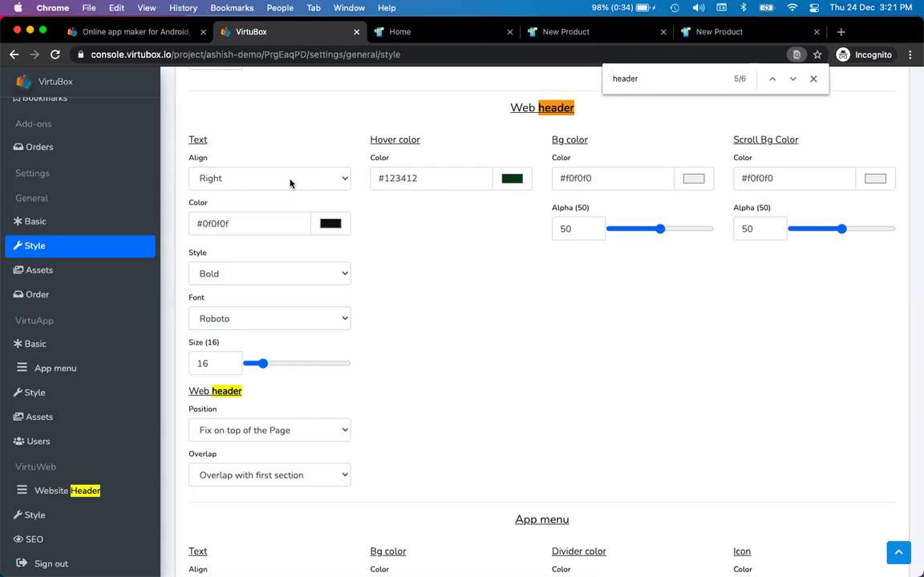
- Left-align the web header text and reload the Home page to check it
{"action": "left_click", "coordinate": [289, 180]}
{"action": "left_click", "coordinate": [289, 165]}
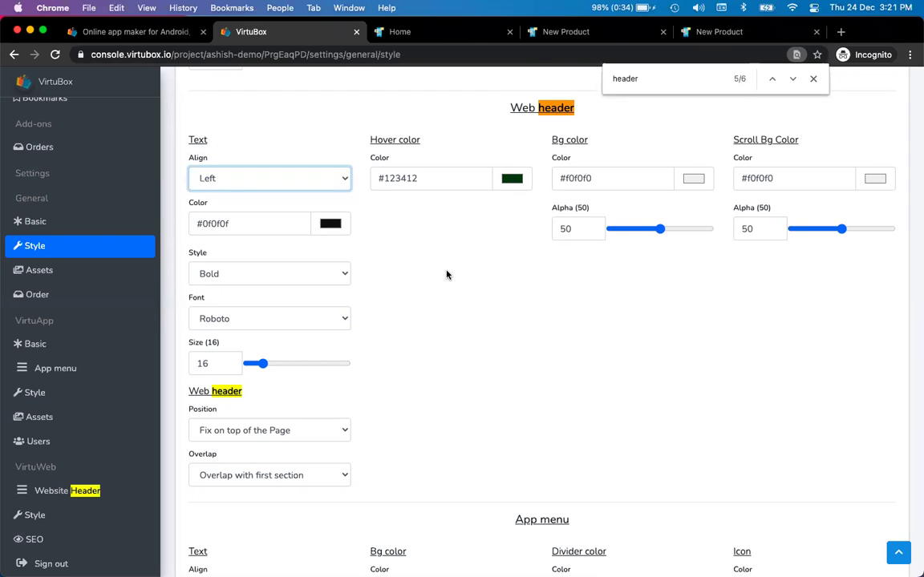
{"action": "key", "text": "ctrl+Tab"}
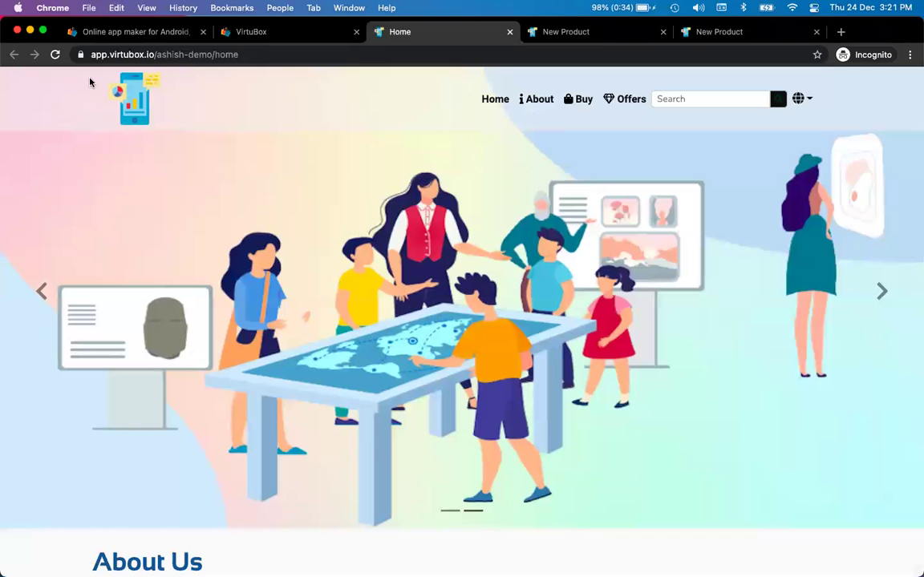
{"action": "left_click", "coordinate": [54, 54]}
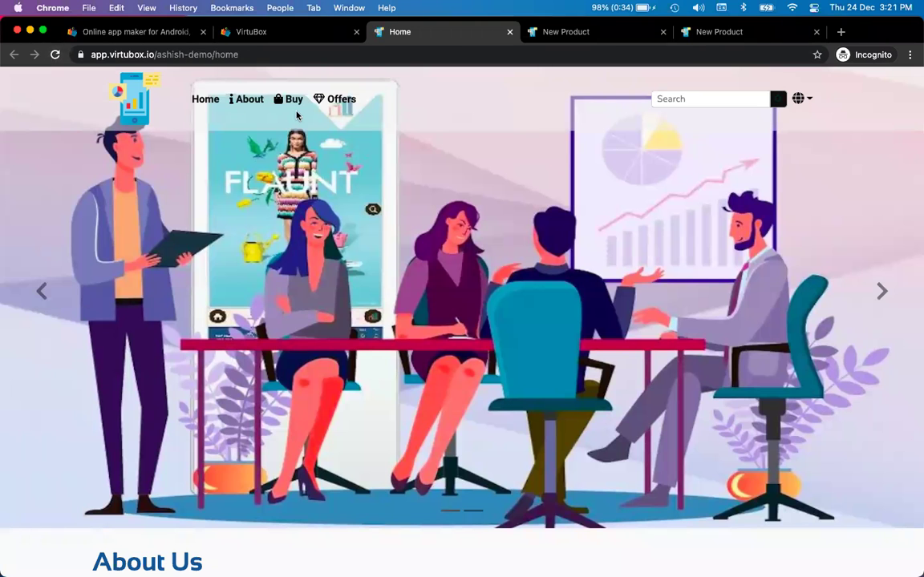
{"action": "scroll", "coordinate": [424, 210], "scroll_direction": "down", "scroll_amount": 2}
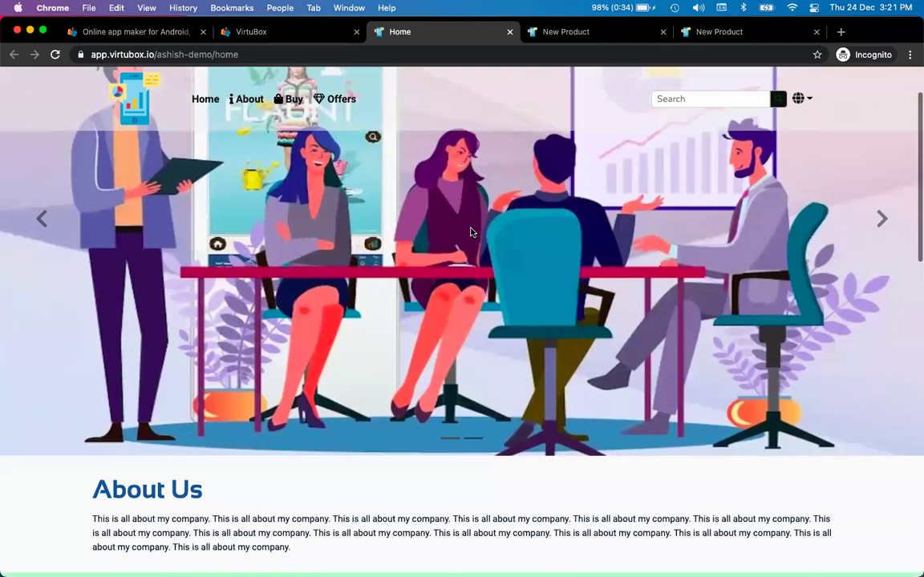
{"action": "key", "text": "super+f"}
{"action": "key", "text": "ctrl+shift+Tab"}
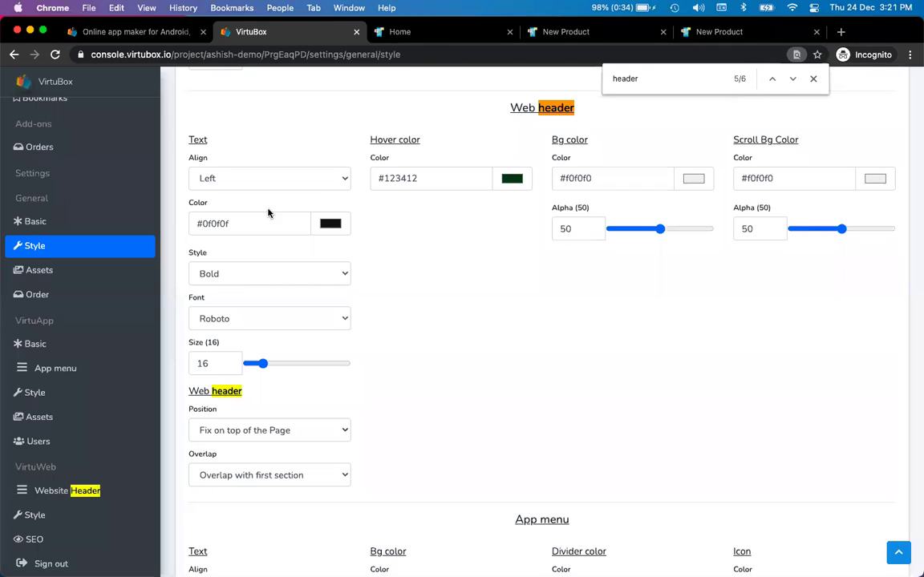
{"action": "key", "text": "ctrl+Tab"}
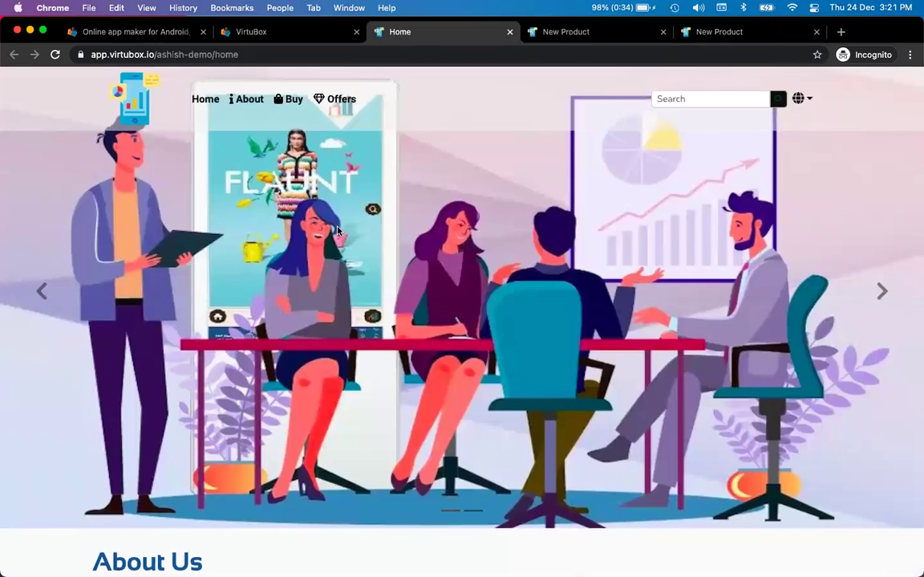
{"action": "key", "text": "ctrl+shift+Tab"}
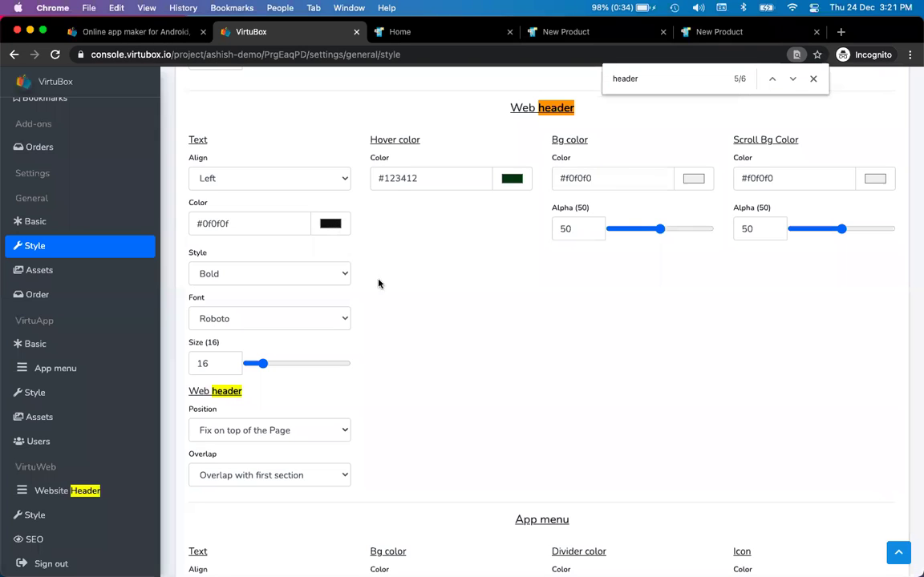
- Set the web header text colour to #664747
{"action": "left_click", "coordinate": [335, 227]}
{"action": "left_click", "coordinate": [365, 243]}
{"action": "left_click", "coordinate": [367, 216]}
{"action": "left_click", "coordinate": [330, 223]}
{"action": "left_click", "coordinate": [380, 295]}
{"action": "mouse_move", "coordinate": [380, 296]}
{"action": "left_mouse_down"}
{"action": "mouse_move", "coordinate": [397, 286]}
{"action": "mouse_move", "coordinate": [356, 289]}
{"action": "left_mouse_up"}
{"action": "left_click", "coordinate": [283, 298]}
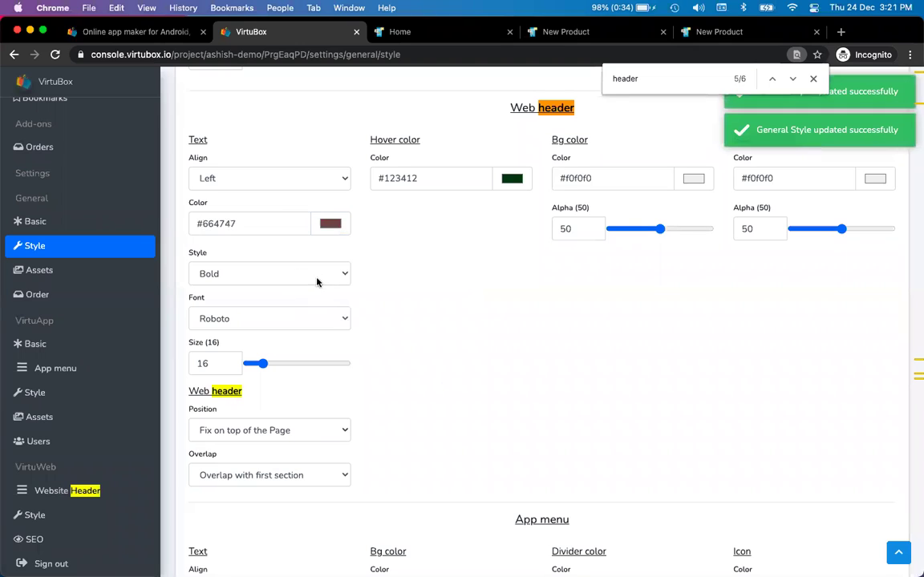
- Set the web header font to Walkway
{"action": "left_click", "coordinate": [326, 317]}
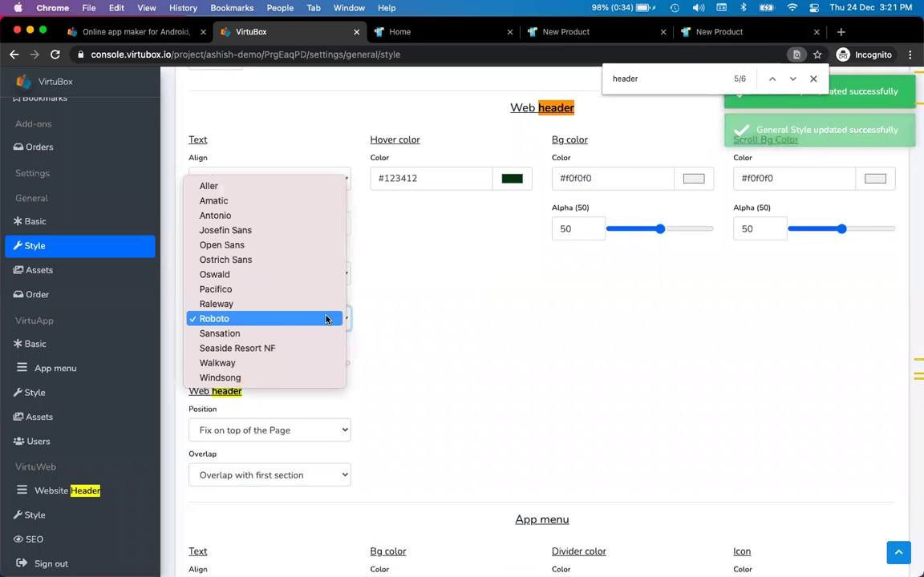
{"action": "left_click", "coordinate": [293, 361]}
{"action": "scroll", "coordinate": [397, 355], "scroll_direction": "down", "scroll_amount": 2}
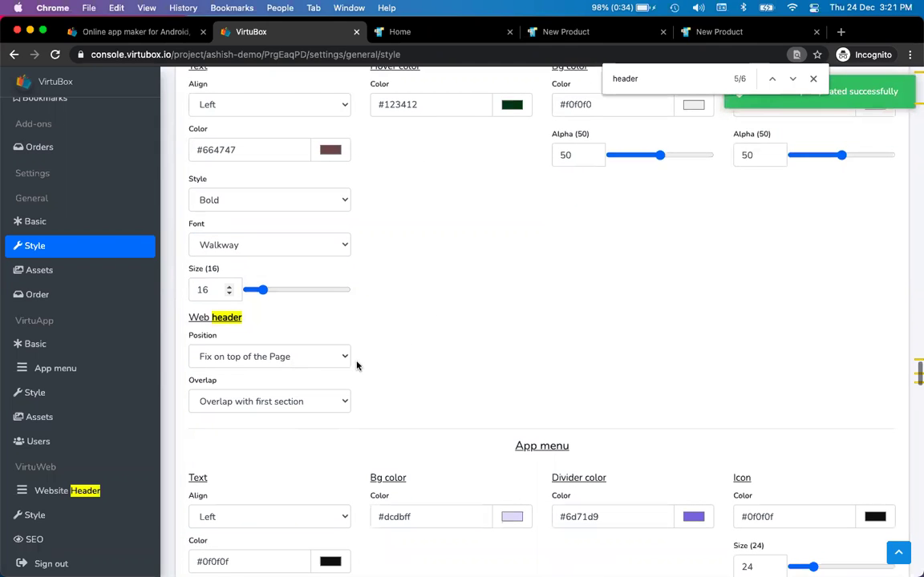
{"action": "key", "text": "ctrl+Tab"}
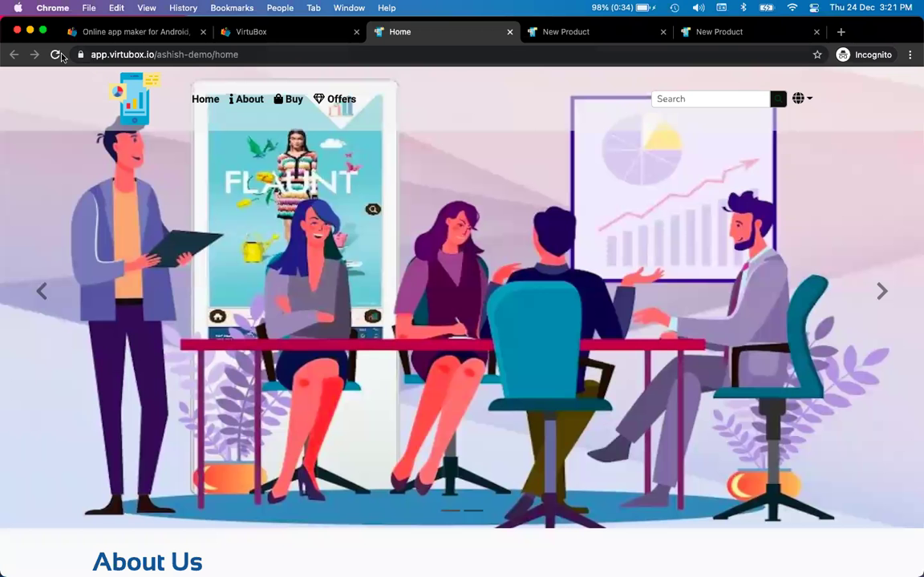
- Reload the Home page, then load the site address without the home path
{"action": "left_click", "coordinate": [55, 55]}
{"action": "left_click", "coordinate": [56, 55]}
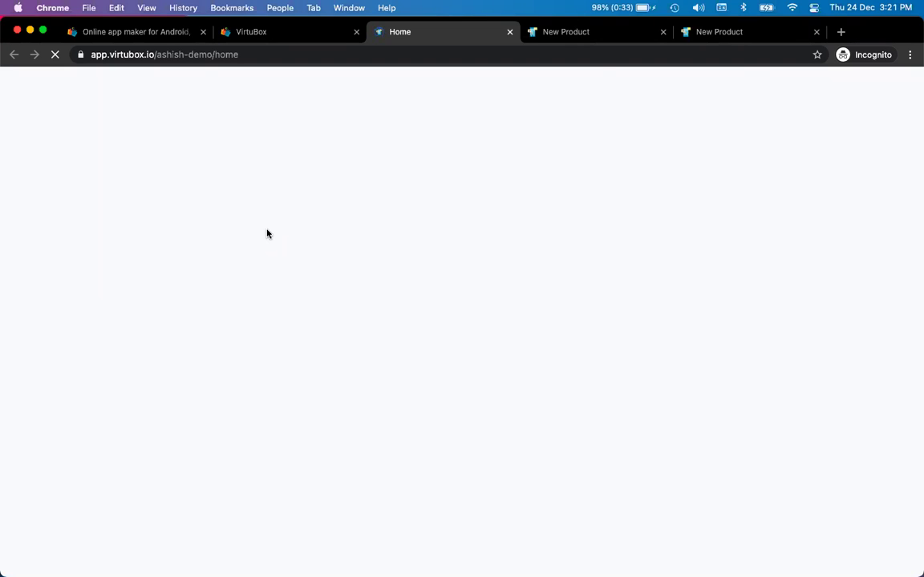
{"action": "key", "text": "ctrl+shift+Tab"}
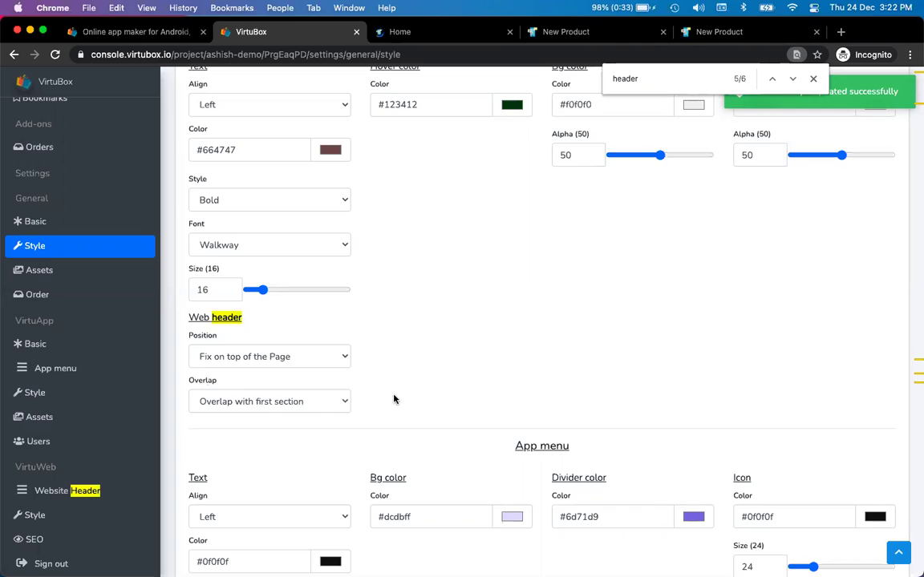
{"action": "key", "text": "ctrl+Tab"}
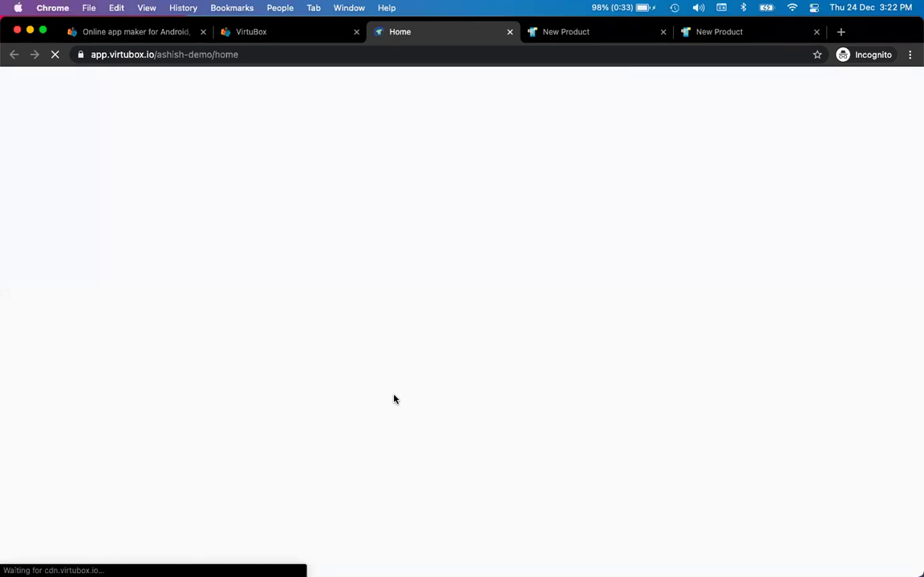
{"action": "double_click", "coordinate": [228, 54]}
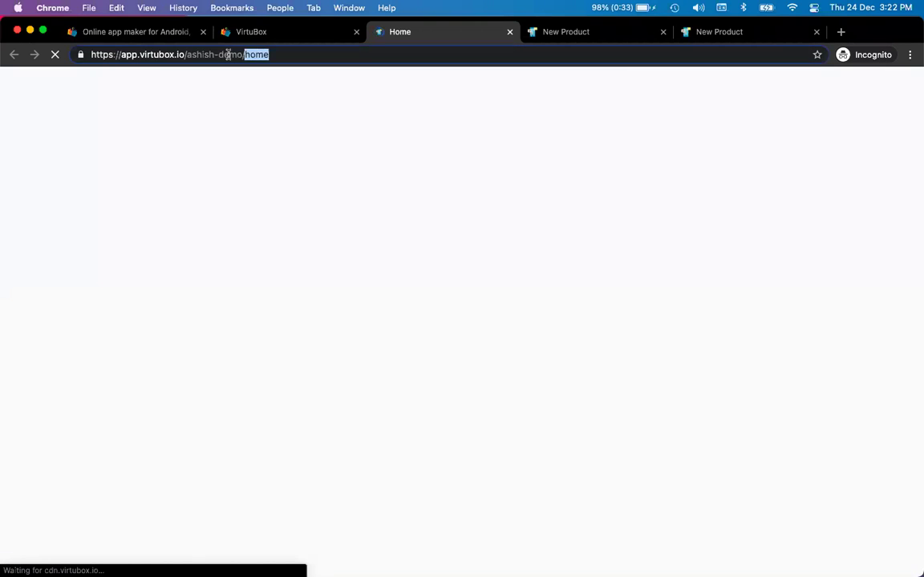
{"action": "key", "text": "BackSpace"}
{"action": "key", "text": "Return"}
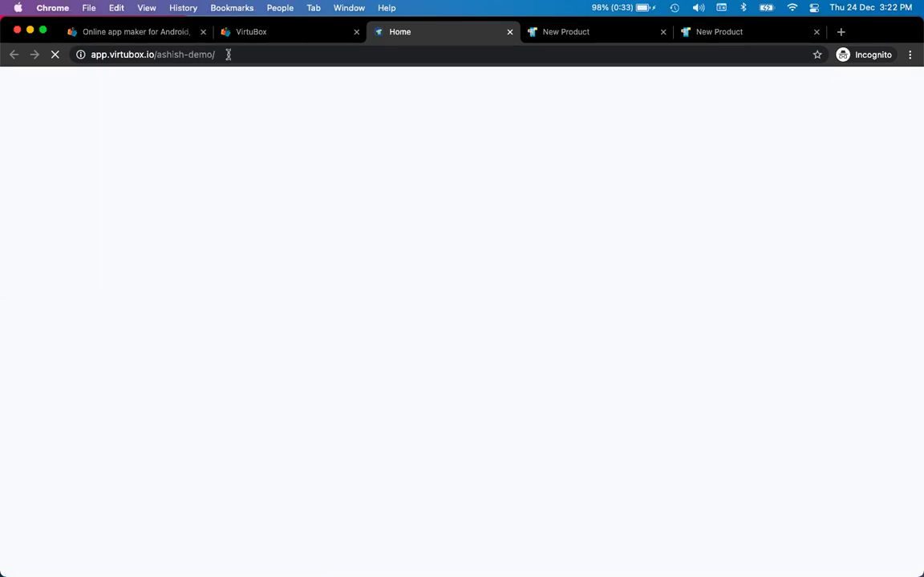
- Close the stalled Home tab and dismiss the find-in-page bar
{"action": "key", "text": "ctrl+Tab"}
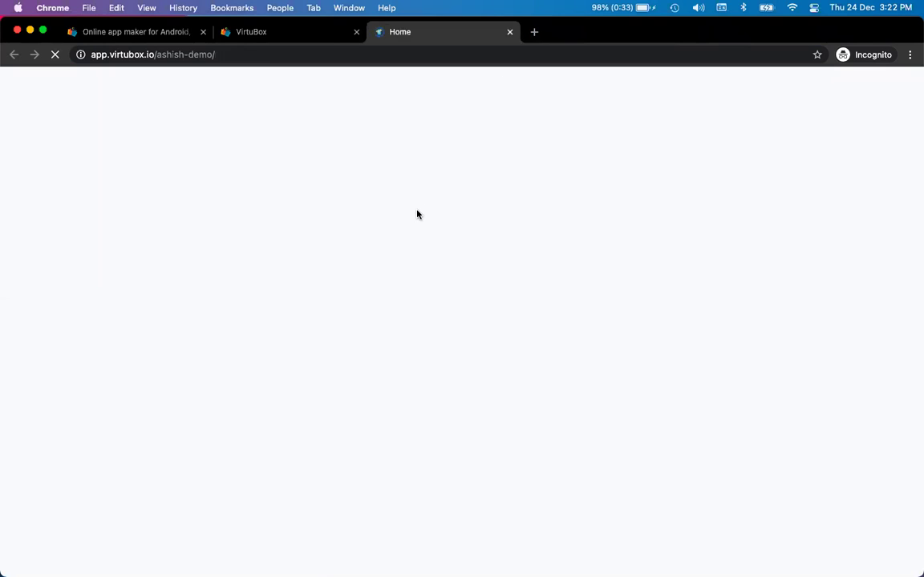
{"action": "key", "text": "super+w"}
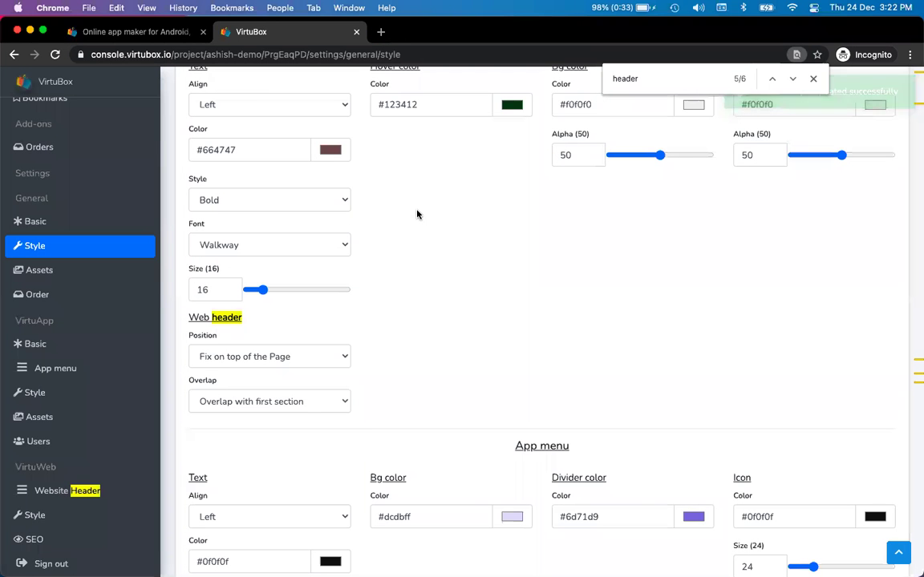
{"action": "scroll", "coordinate": [88, 173], "scroll_direction": "up", "scroll_amount": 5}
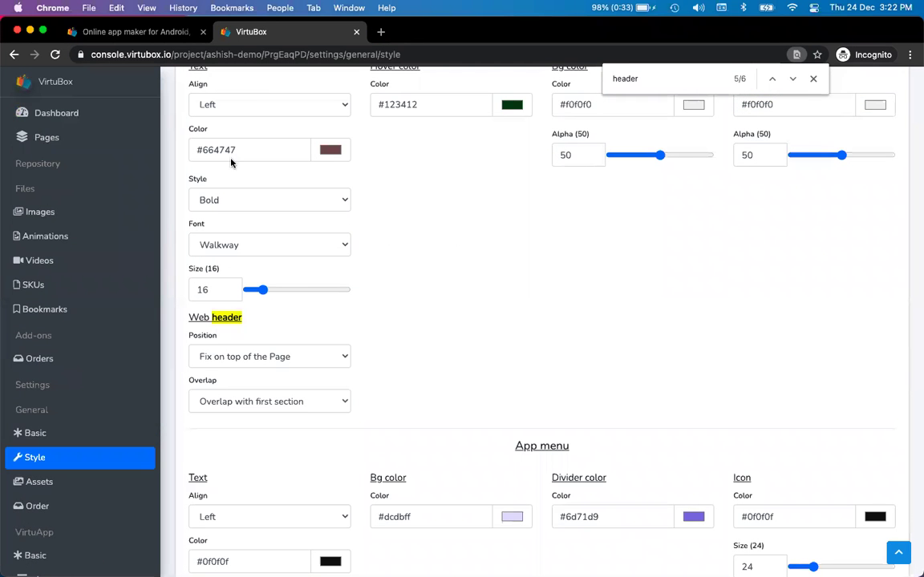
{"action": "key", "text": "Escape"}
- Load app.virtubox.io/ashish-demo in a new tab
{"action": "key", "text": "super+t"}
{"action": "type", "text": "ap"}
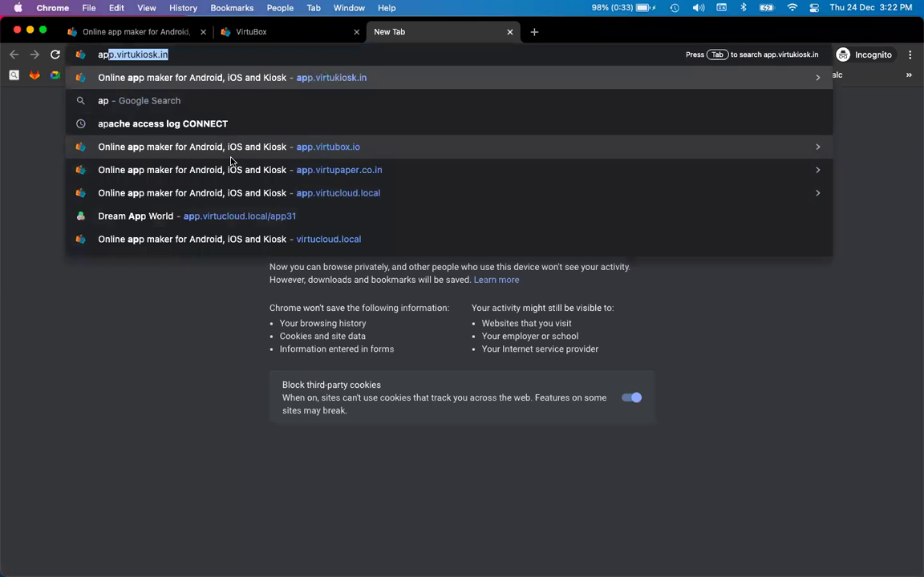
{"action": "type", "text": "p.virtub"}
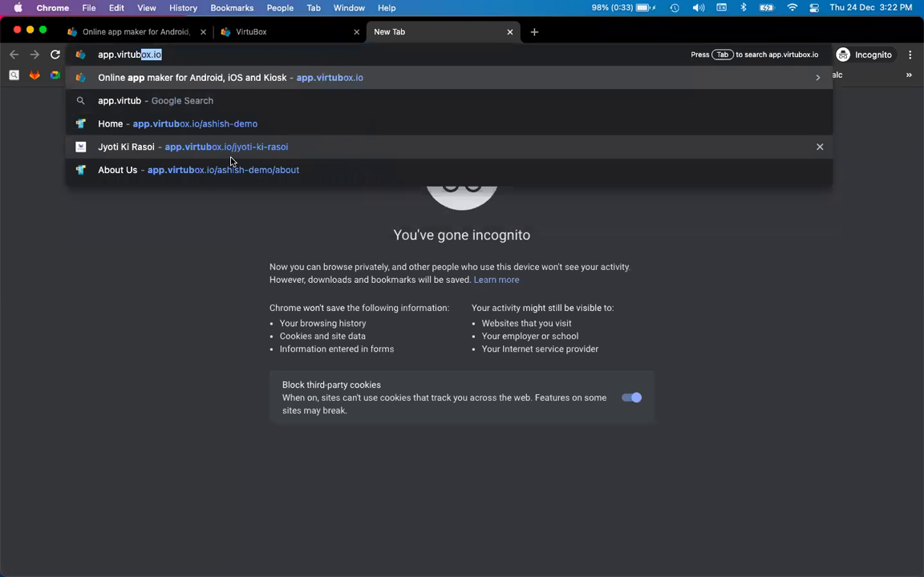
{"action": "type", "text": "ox.io/ashish"}
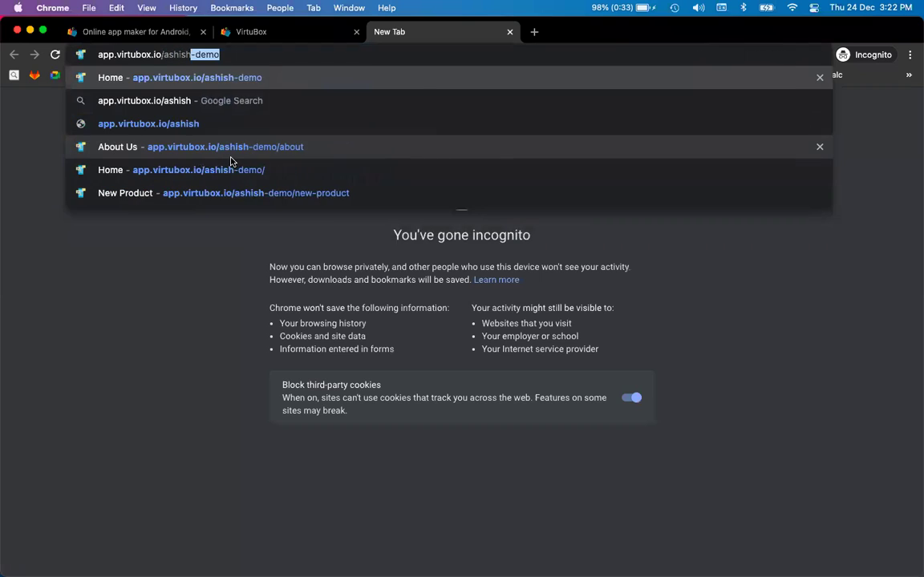
{"action": "key", "text": "Return"}
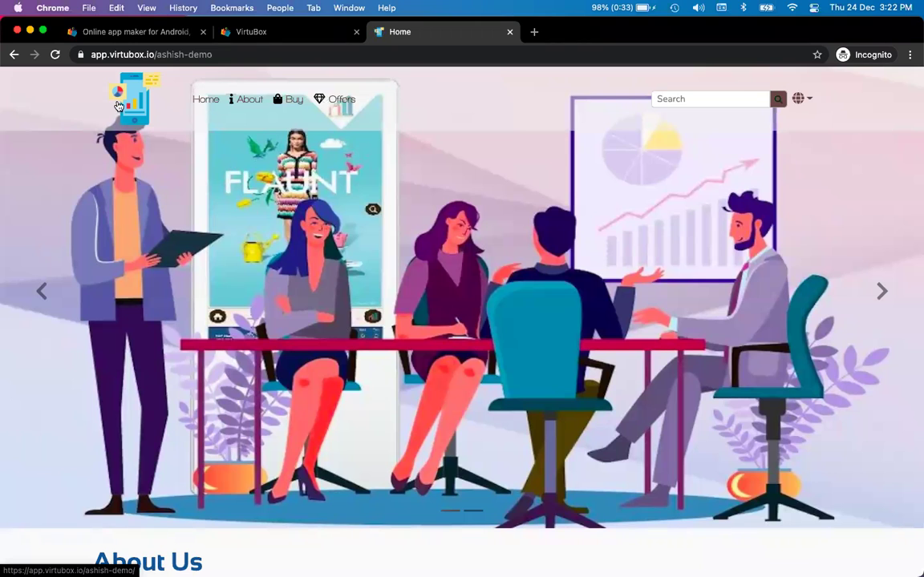
- Review the demo site, then set the web header Position to Scroll with Page
{"action": "scroll", "coordinate": [234, 266], "scroll_direction": "down", "scroll_amount": 5}
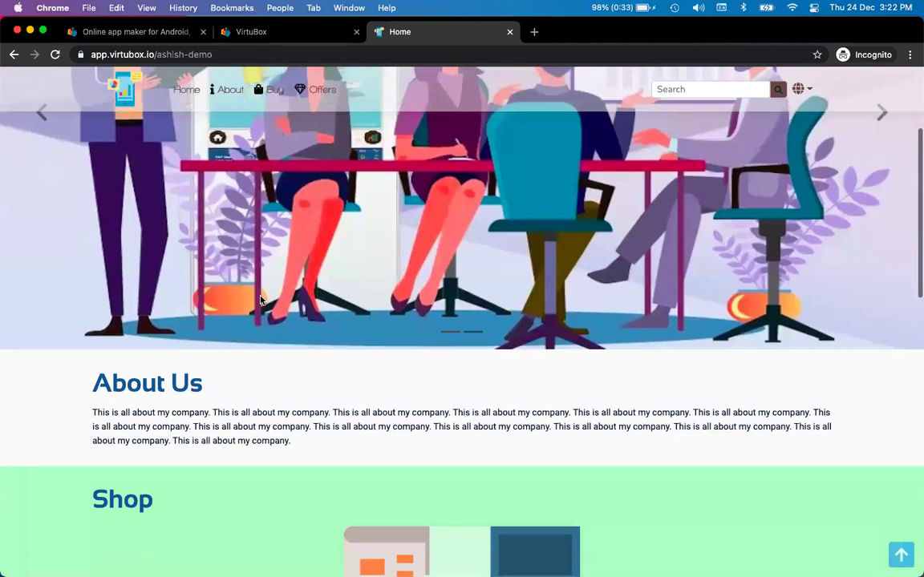
{"action": "key", "text": "ctrl+shift+Tab"}
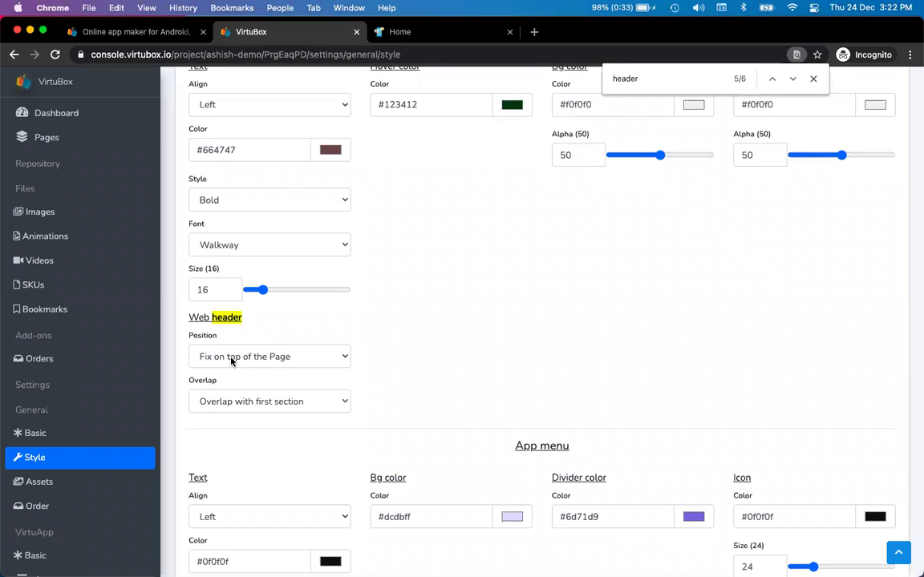
{"action": "key", "text": "ctrl+Tab"}
{"action": "scroll", "coordinate": [231, 363], "scroll_direction": "down", "scroll_amount": 5}
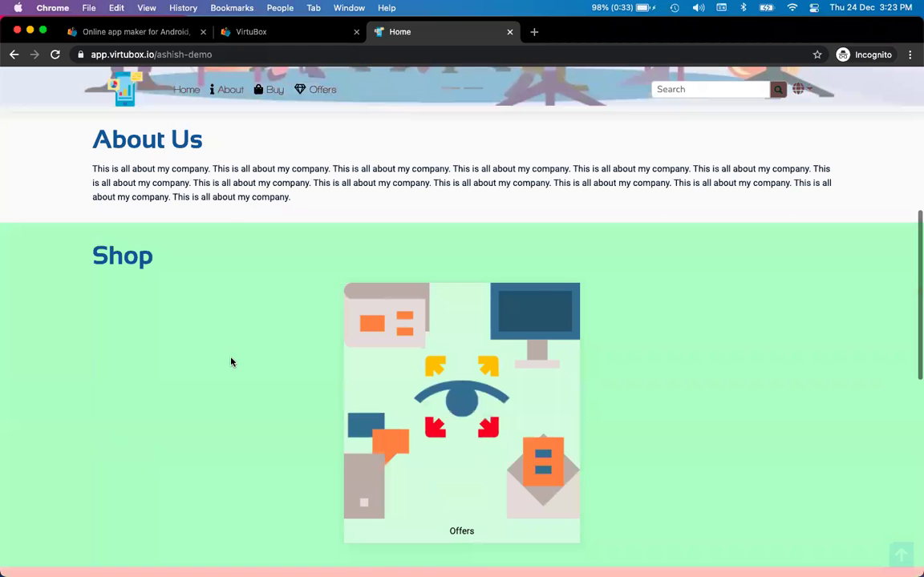
{"action": "scroll", "coordinate": [231, 359], "scroll_direction": "down", "scroll_amount": 10}
{"action": "scroll", "coordinate": [231, 356], "scroll_direction": "up", "scroll_amount": 11}
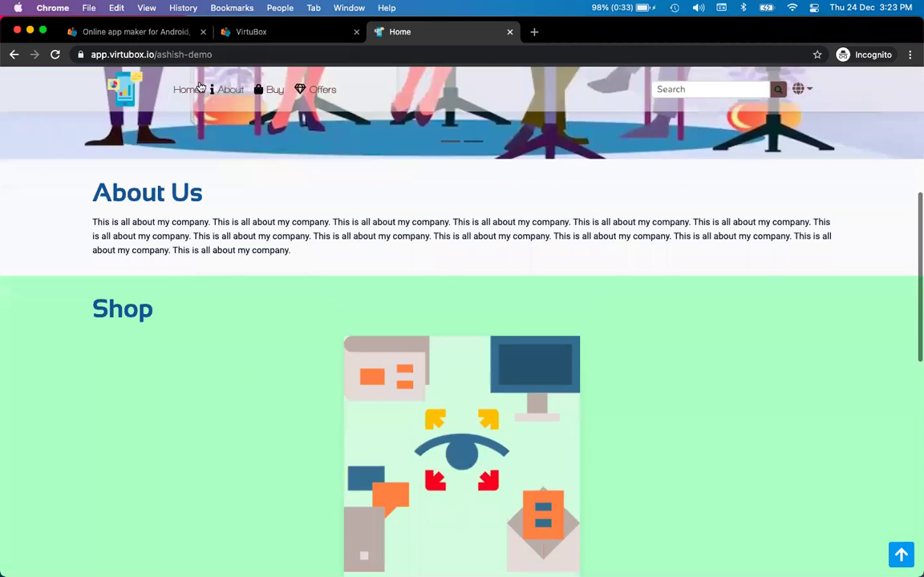
{"action": "scroll", "coordinate": [199, 88], "scroll_direction": "down", "scroll_amount": 8}
{"action": "key", "text": "ctrl+shift+Tab"}
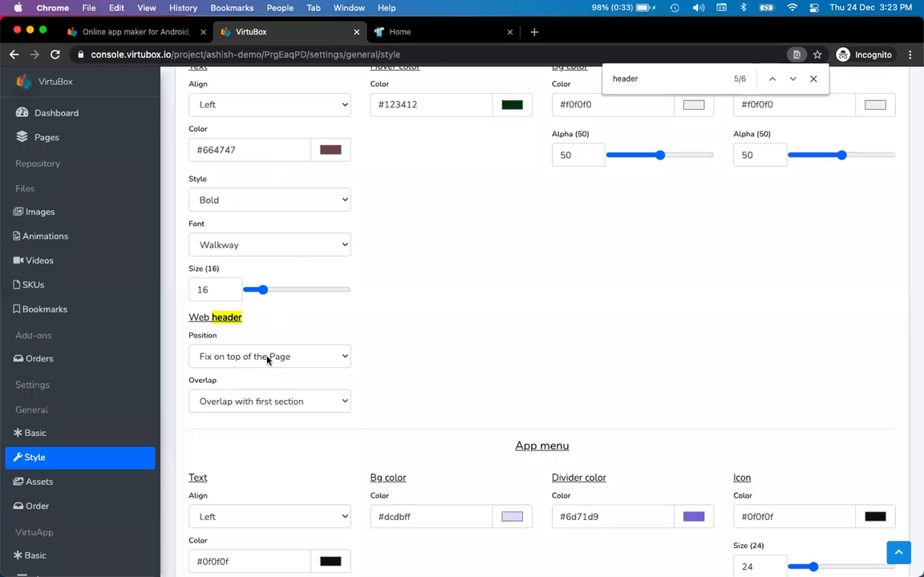
{"action": "left_click", "coordinate": [267, 361]}
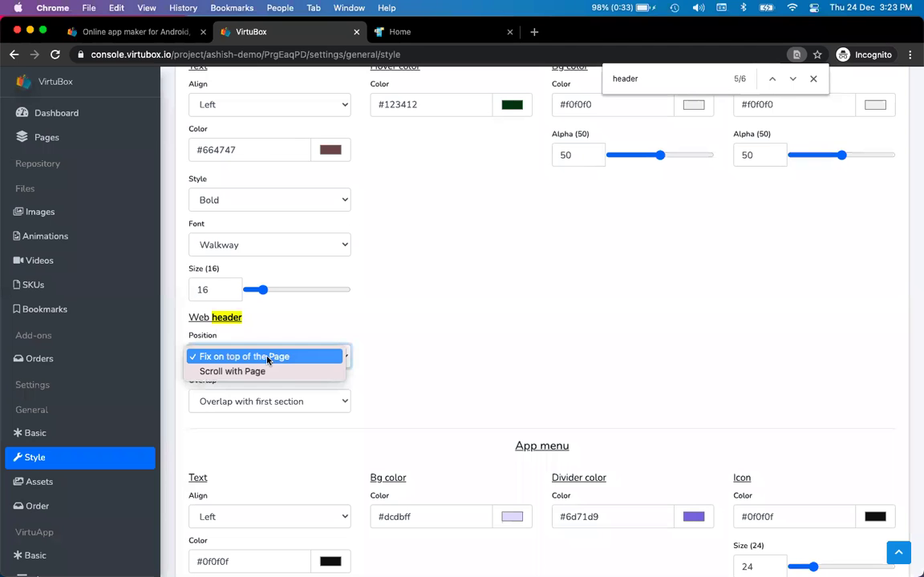
{"action": "left_click", "coordinate": [269, 372]}
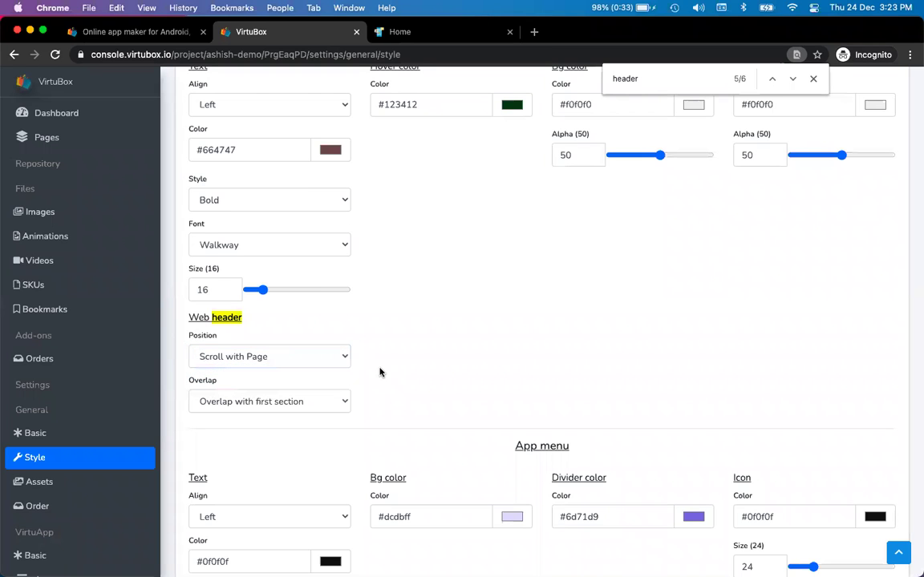
{"action": "key", "text": "ctrl+Tab"}
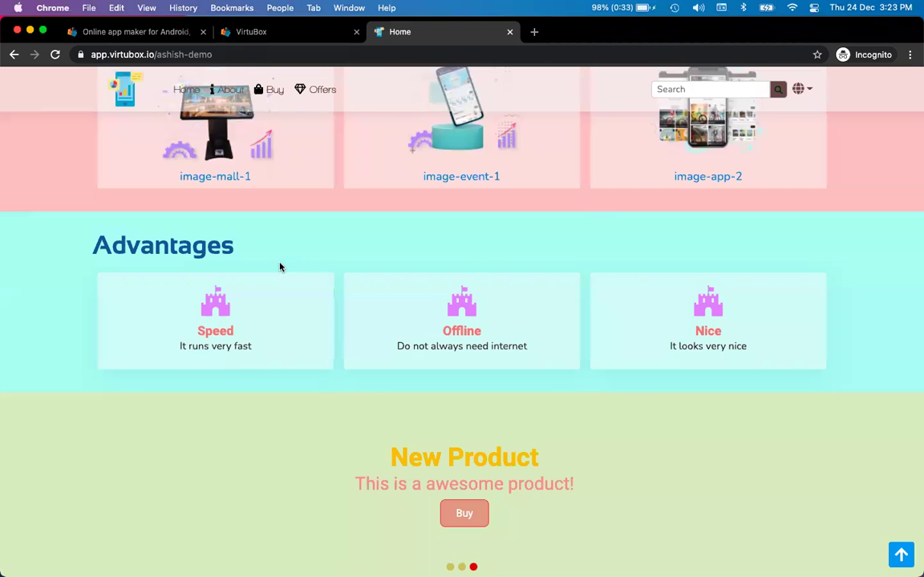
- Reload the demo site and scroll down and up to confirm the header scrolls away
{"action": "key", "text": "super+r"}
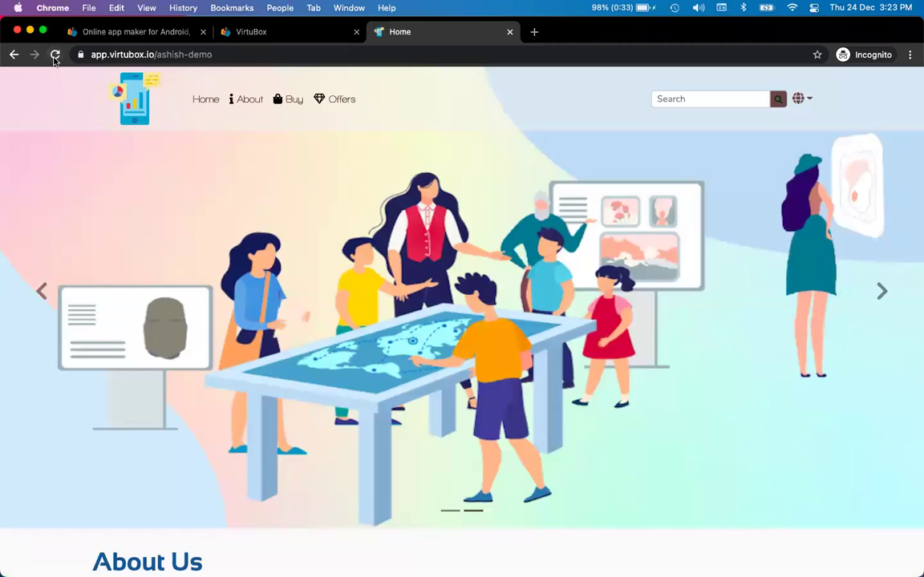
{"action": "left_click", "coordinate": [55, 56]}
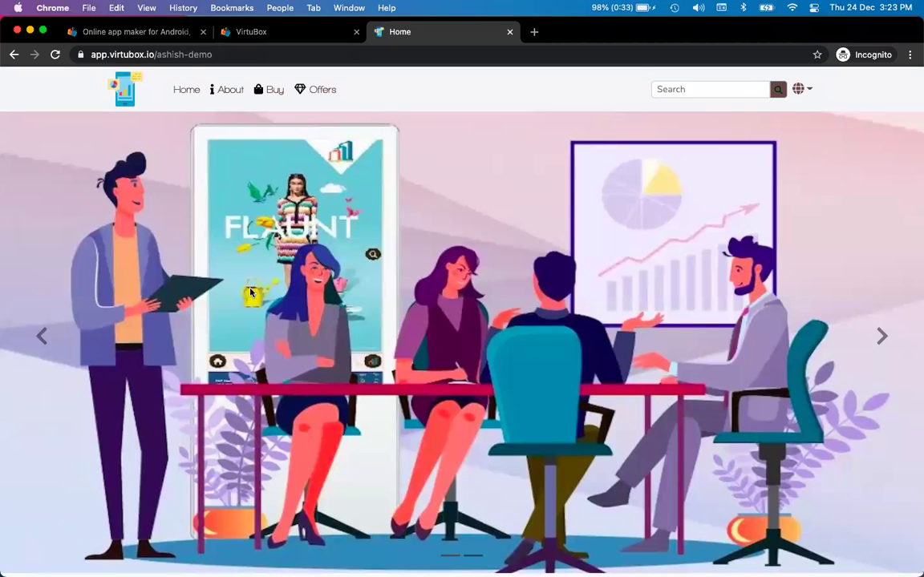
{"action": "scroll", "coordinate": [250, 292], "scroll_direction": "down", "scroll_amount": 2}
{"action": "scroll", "coordinate": [250, 292], "scroll_direction": "down", "scroll_amount": 12}
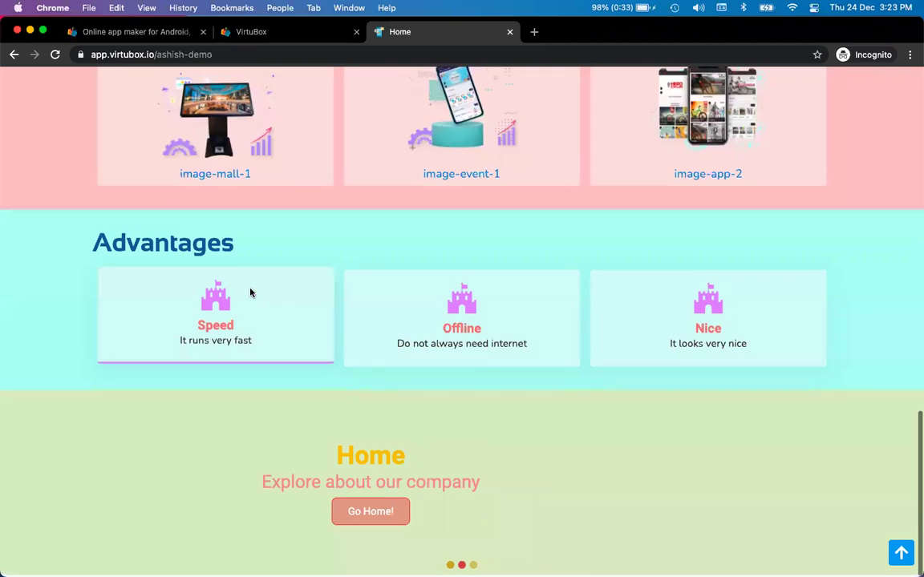
{"action": "scroll", "coordinate": [251, 292], "scroll_direction": "up", "scroll_amount": 15}
{"action": "scroll", "coordinate": [250, 292], "scroll_direction": "down", "scroll_amount": 6}
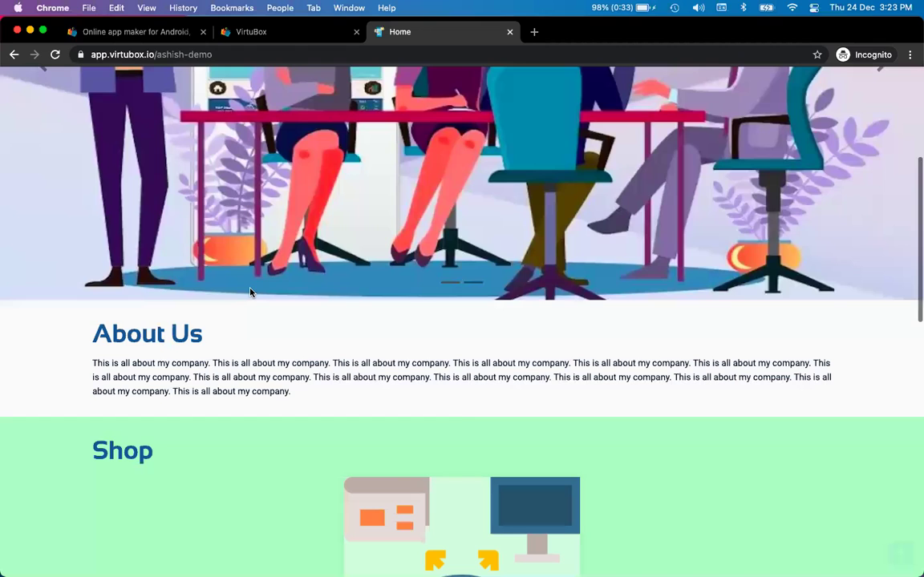
{"action": "scroll", "coordinate": [251, 292], "scroll_direction": "up", "scroll_amount": 6}
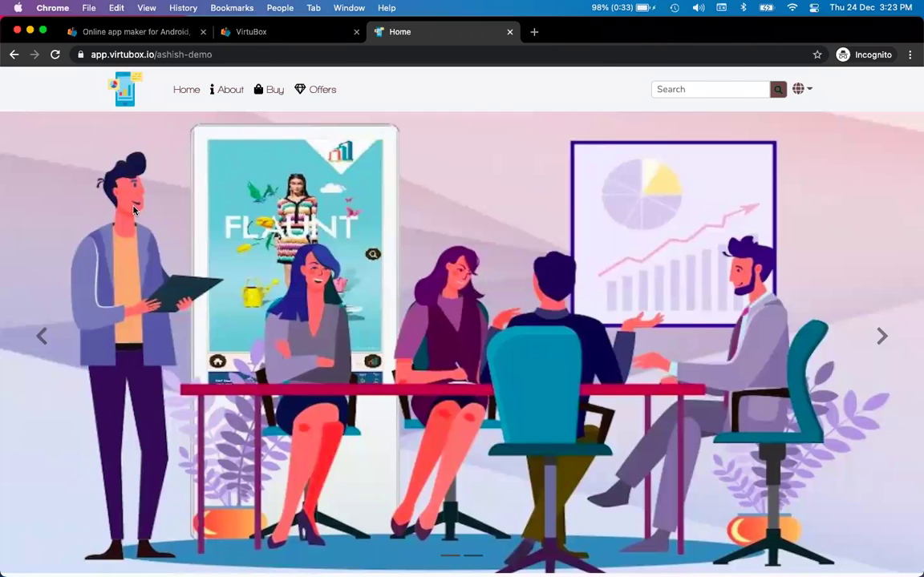
{"action": "key", "text": "ctrl+shift+Tab"}
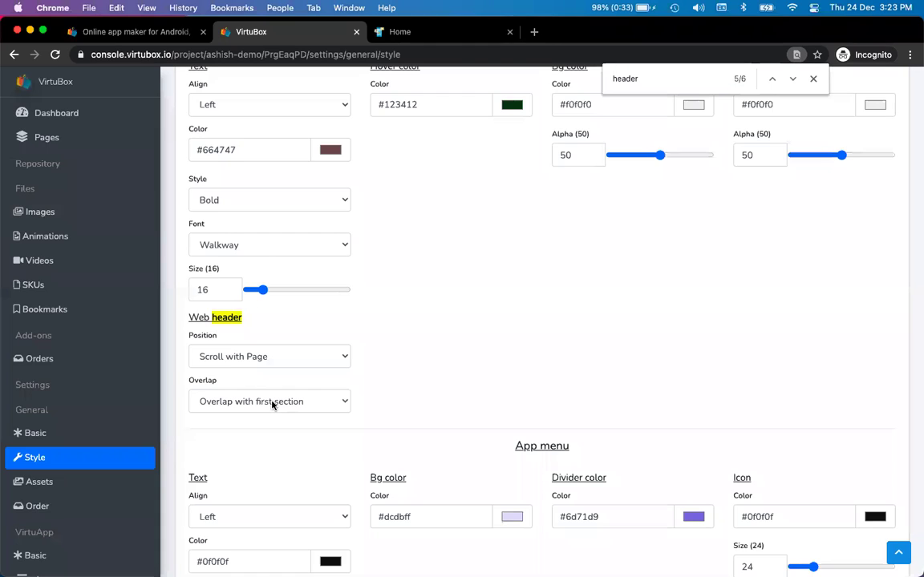
- Keep Overlap with first section and set the header Position back to Fix on top of the Page
{"action": "left_click", "coordinate": [287, 402]}
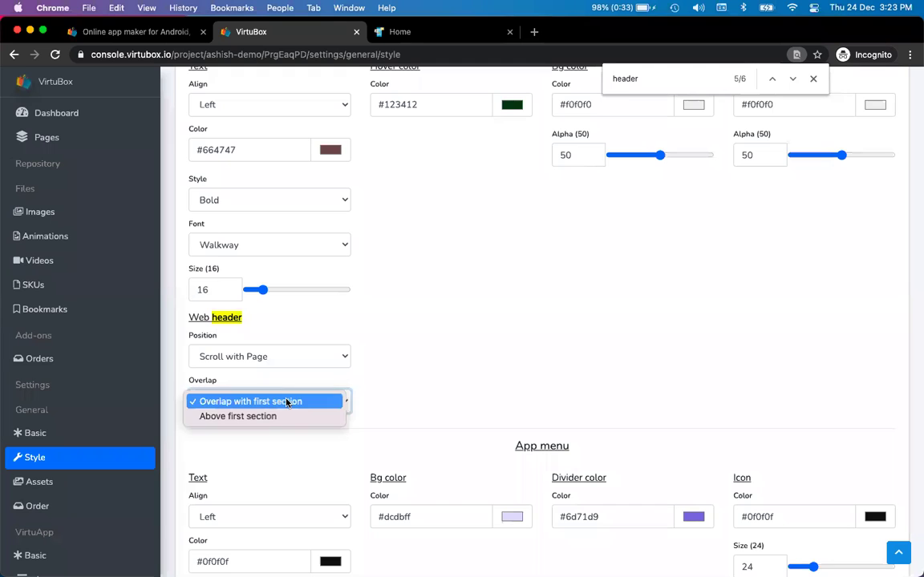
{"action": "left_click", "coordinate": [368, 336]}
{"action": "scroll", "coordinate": [411, 343], "scroll_direction": "up", "scroll_amount": 2}
{"action": "scroll", "coordinate": [410, 343], "scroll_direction": "up", "scroll_amount": 1}
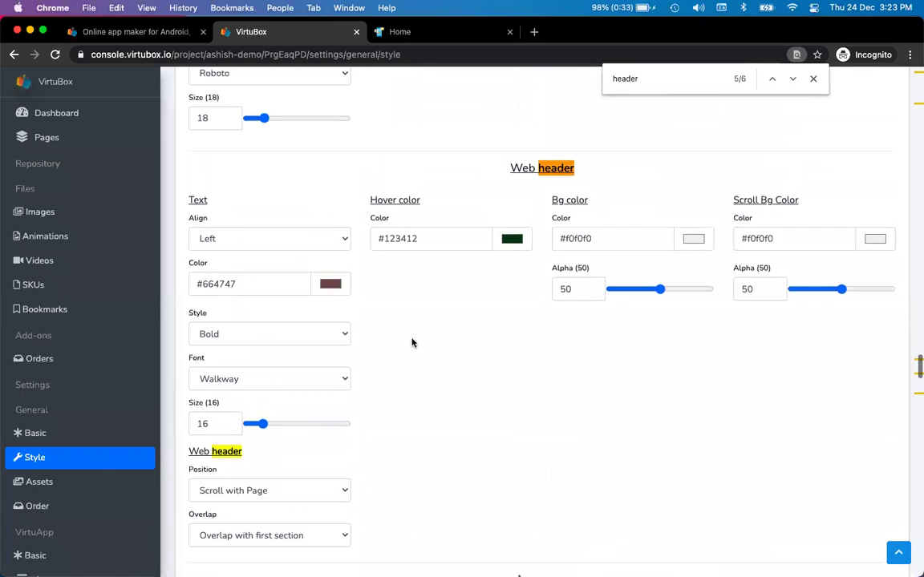
{"action": "scroll", "coordinate": [385, 426], "scroll_direction": "down", "scroll_amount": 1}
{"action": "left_click", "coordinate": [323, 445]}
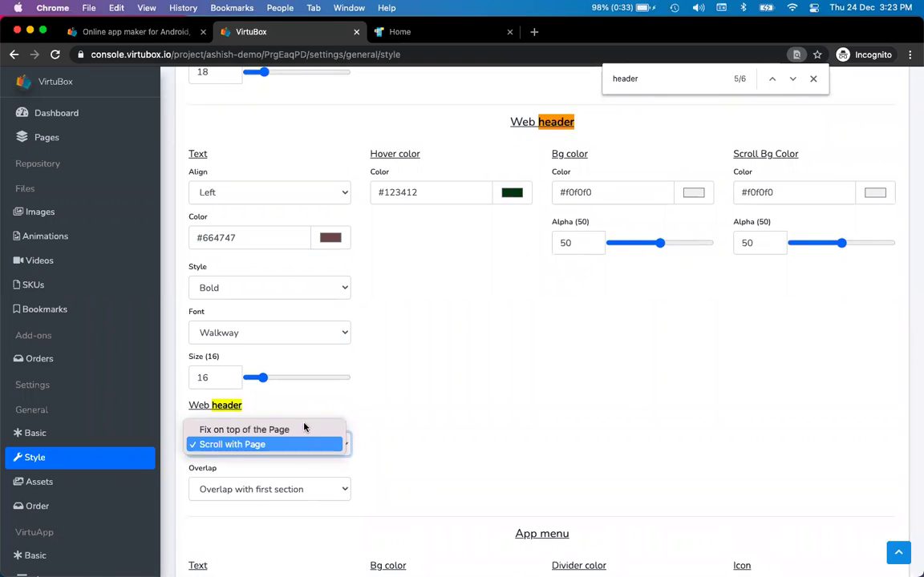
{"action": "left_click", "coordinate": [305, 429]}
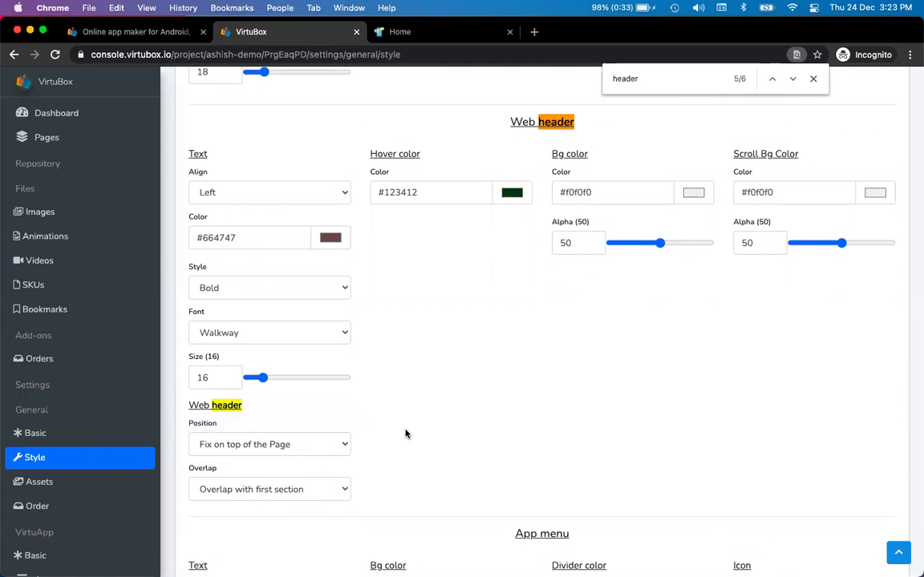
{"action": "scroll", "coordinate": [439, 401], "scroll_direction": "up", "scroll_amount": 1}
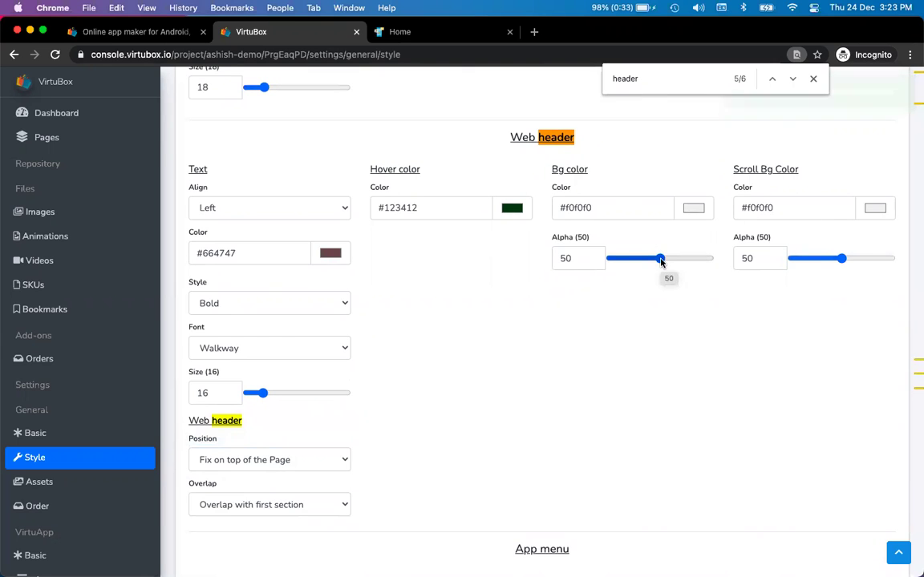
- Reload the demo site and scroll to check the fixed header
{"action": "key", "text": "ctrl+Tab"}
{"action": "scroll", "coordinate": [29, 80], "scroll_direction": "up", "scroll_amount": 1}
{"action": "left_click", "coordinate": [55, 54]}
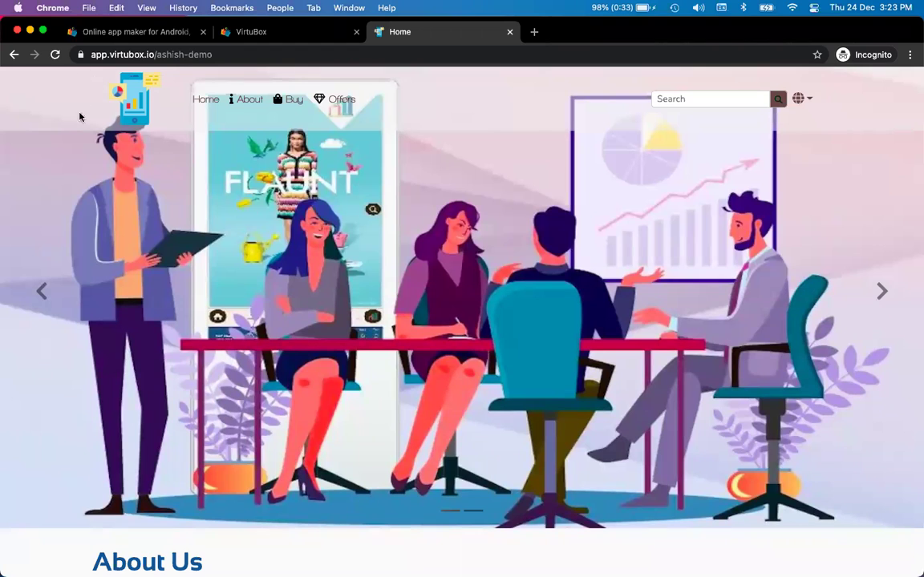
{"action": "scroll", "coordinate": [217, 215], "scroll_direction": "down", "scroll_amount": 5}
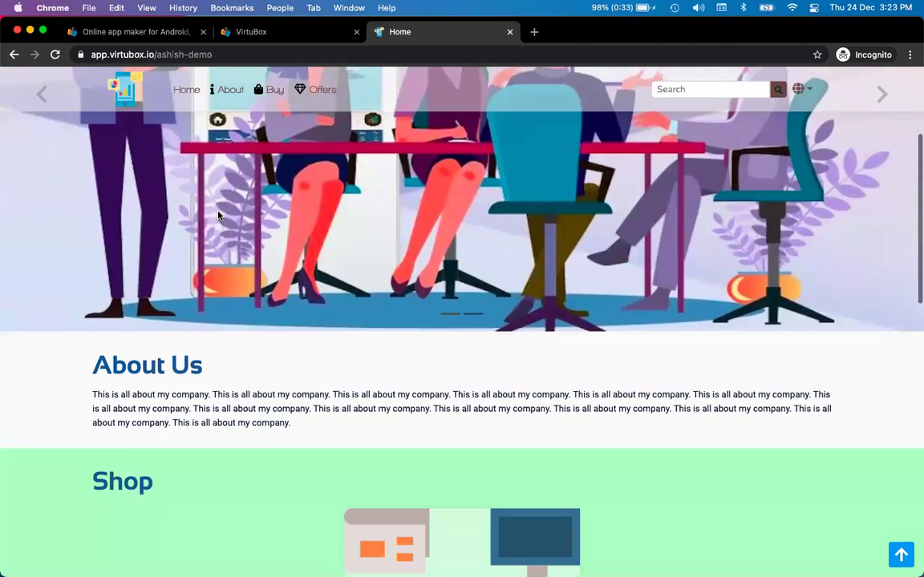
{"action": "key", "text": "ctrl+Tab"}
{"action": "key", "text": "ctrl+Tab"}
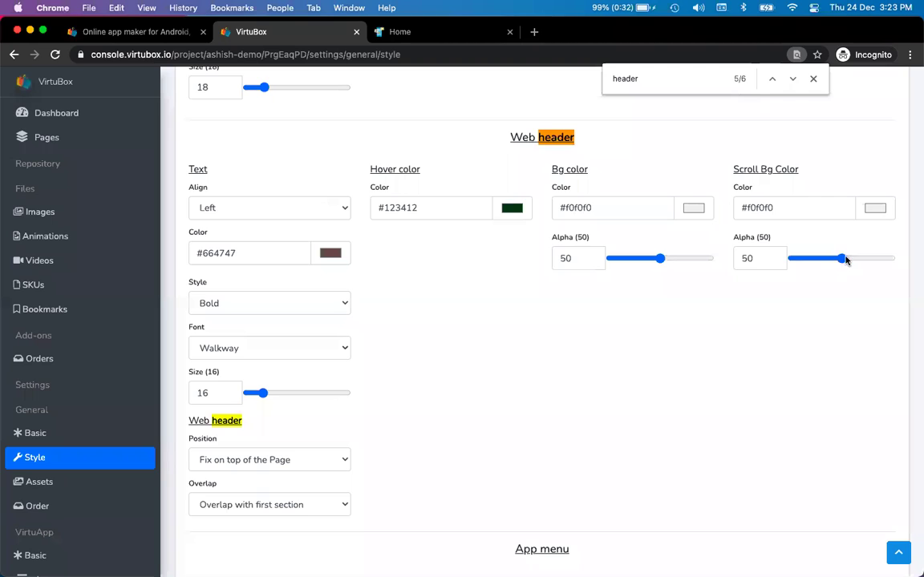
- Set the header scroll background to pink #fbb6b6 at alpha 100
{"action": "left_click_drag", "start_coordinate": [850, 259], "coordinate": [897, 259]}
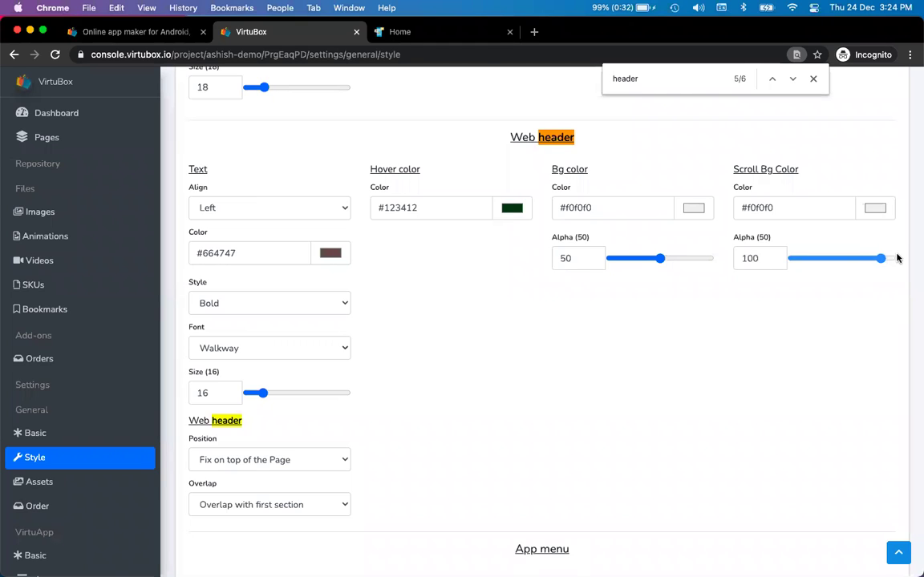
{"action": "left_click", "coordinate": [874, 207]}
{"action": "left_click_drag", "start_coordinate": [823, 243], "coordinate": [787, 223]}
{"action": "left_click", "coordinate": [688, 331]}
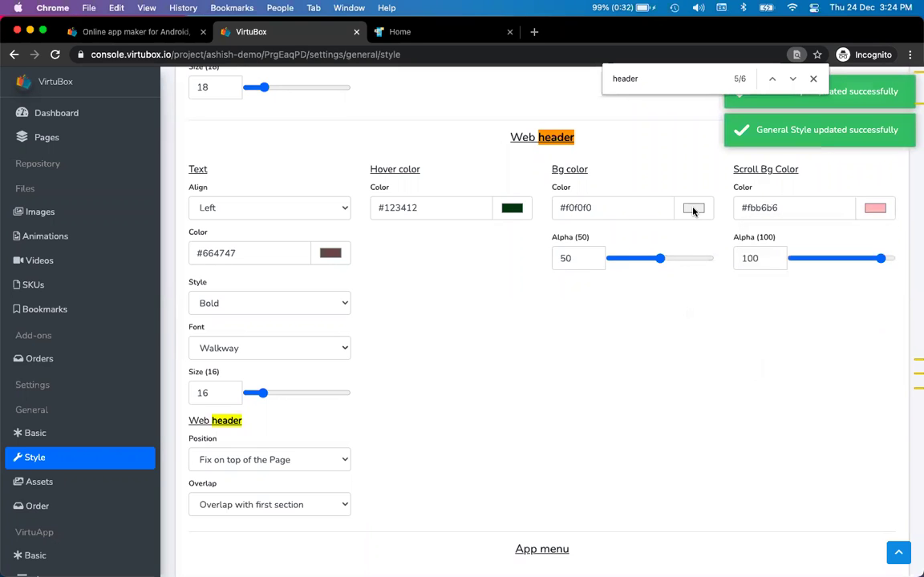
{"action": "left_click", "coordinate": [399, 31]}
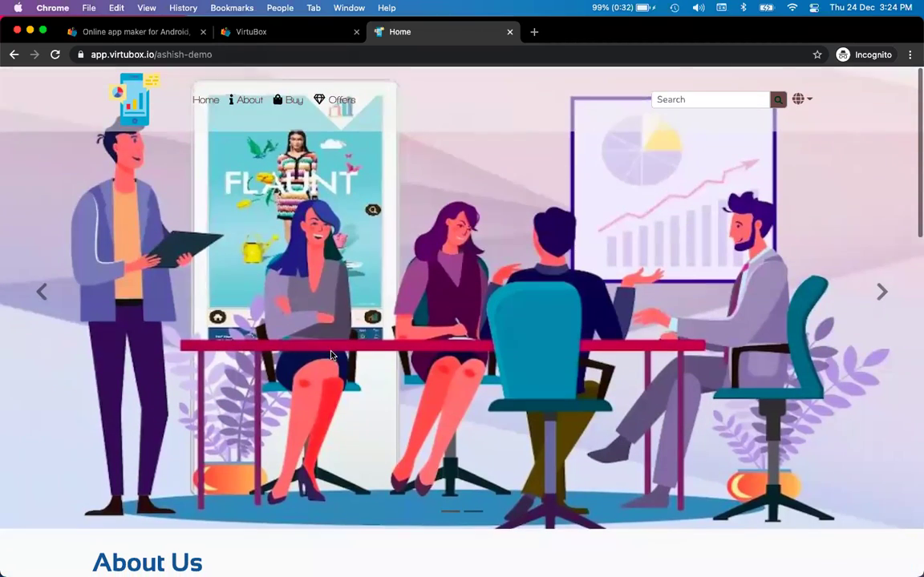
- Scroll the Home page down and up to see the header turn pink
{"action": "scroll", "coordinate": [331, 355], "scroll_direction": "down", "scroll_amount": 3}
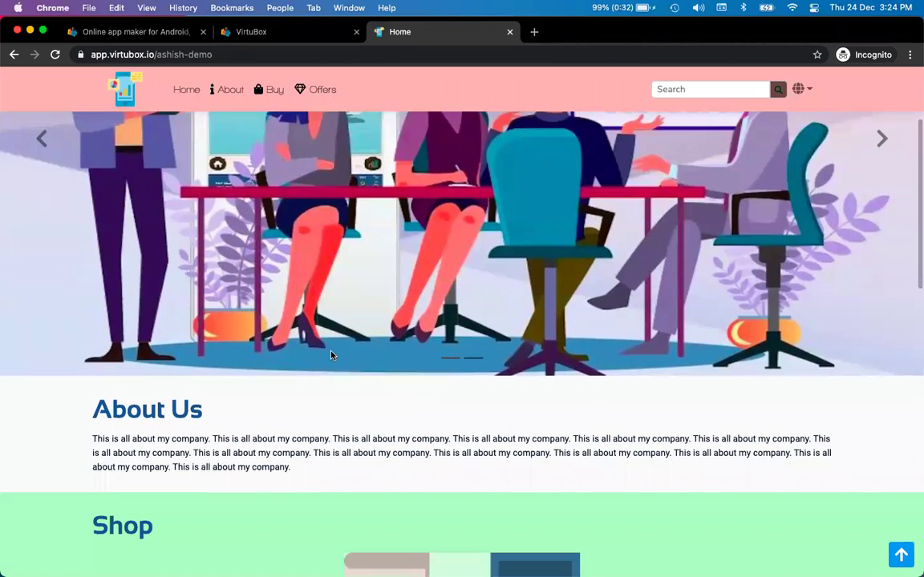
{"action": "scroll", "coordinate": [331, 355], "scroll_direction": "up", "scroll_amount": 3}
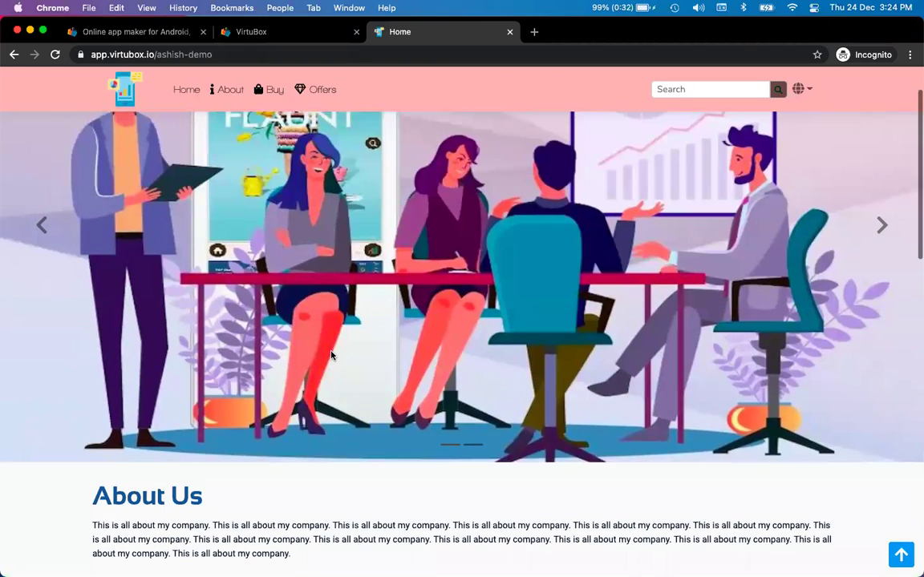
{"action": "key", "text": "ctrl+f"}
{"action": "key", "text": "ctrl+shift+Tab"}
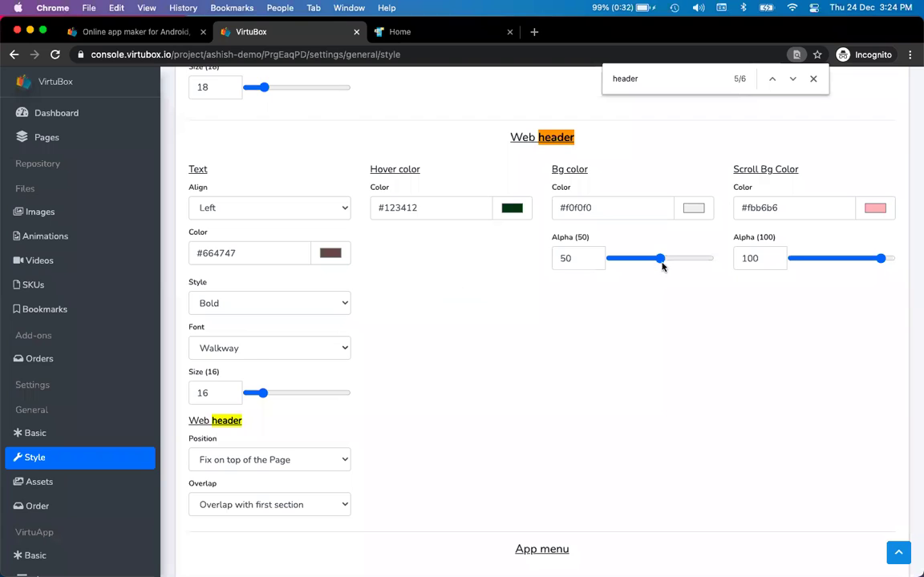
- Set the header background alpha to 85 and close the find bar
{"action": "left_click", "coordinate": [692, 260]}
{"action": "left_click_drag", "start_coordinate": [692, 261], "coordinate": [688, 261]}
{"action": "left_click", "coordinate": [573, 257]}
{"action": "double_click", "coordinate": [574, 257]}
{"action": "type", "text": "85"}
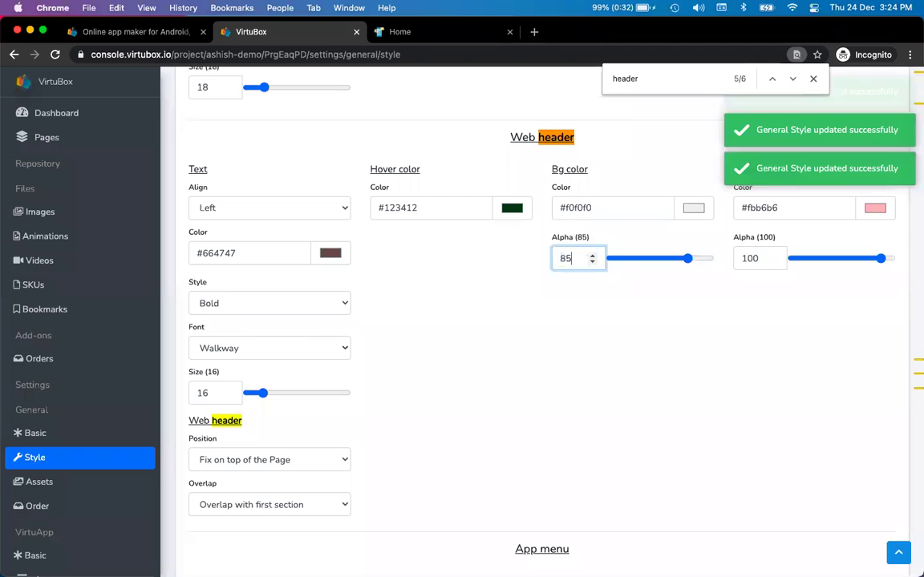
{"action": "key", "text": "Tab"}
{"action": "left_click", "coordinate": [813, 78]}
{"action": "left_click", "coordinate": [399, 31]}
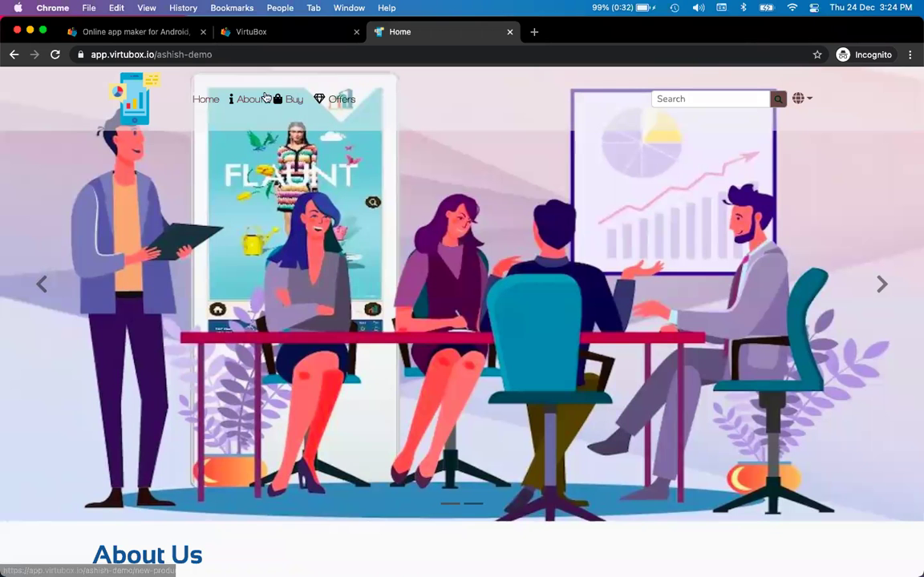
- Reload the site and scroll to check the more opaque header and its pink scrolled state
{"action": "left_click", "coordinate": [52, 55]}
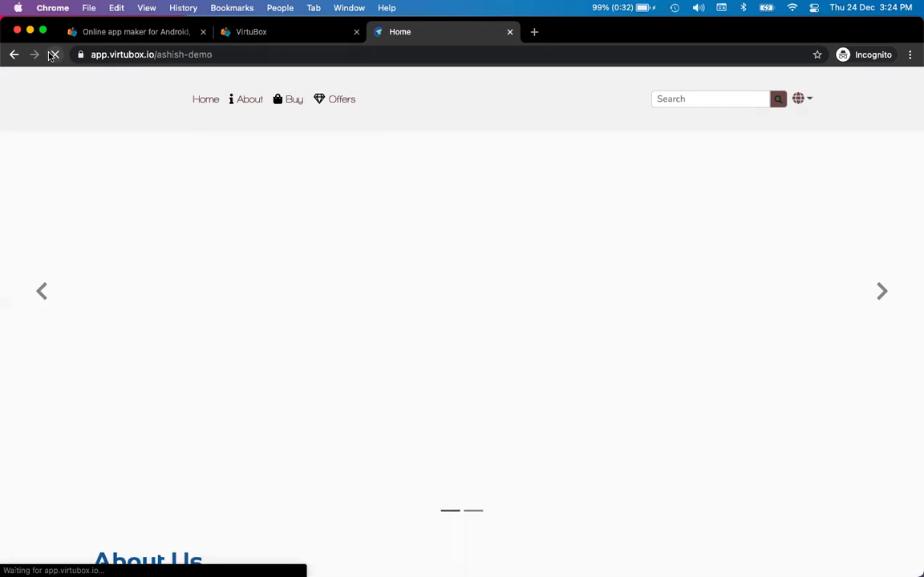
{"action": "scroll", "coordinate": [271, 235], "scroll_direction": "down", "scroll_amount": 3}
{"action": "scroll", "coordinate": [271, 235], "scroll_direction": "up", "scroll_amount": 3}
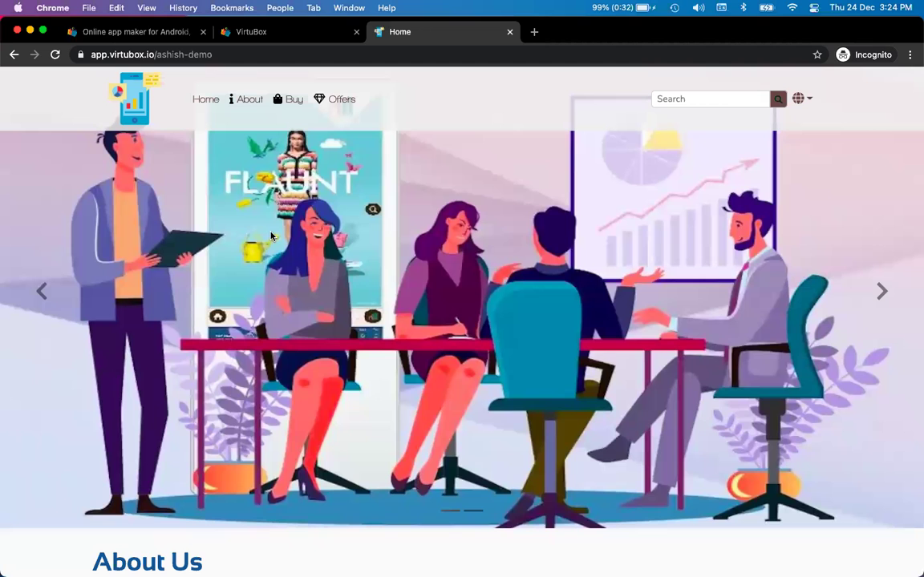
{"action": "scroll", "coordinate": [271, 235], "scroll_direction": "down", "scroll_amount": 10}
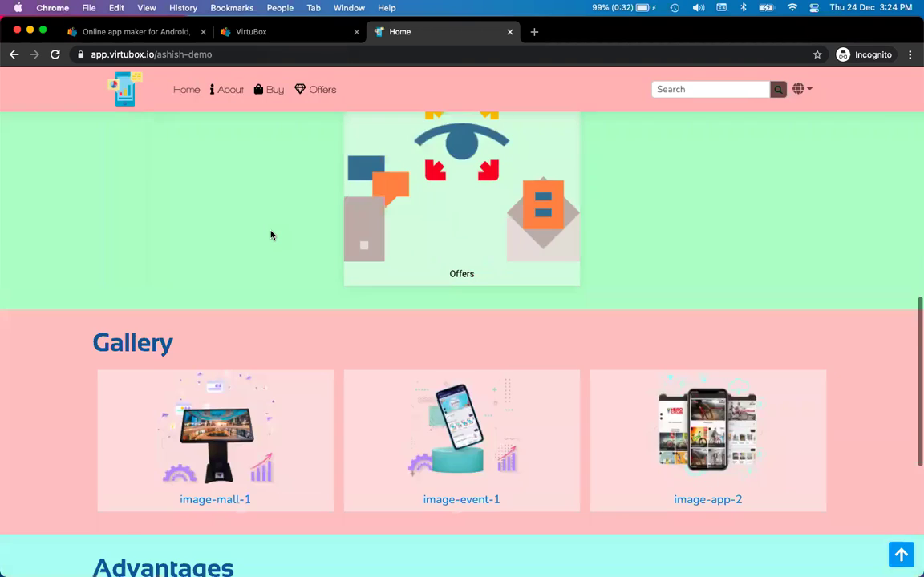
{"action": "scroll", "coordinate": [271, 233], "scroll_direction": "up", "scroll_amount": 10}
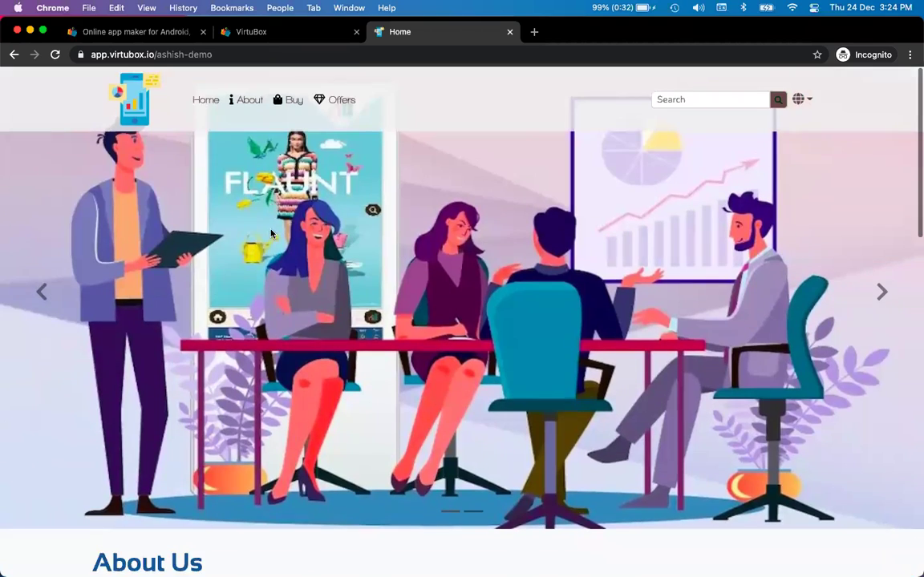
{"action": "key", "text": "super+1"}
{"action": "key", "text": "super+2"}
{"action": "key", "text": "super+3"}
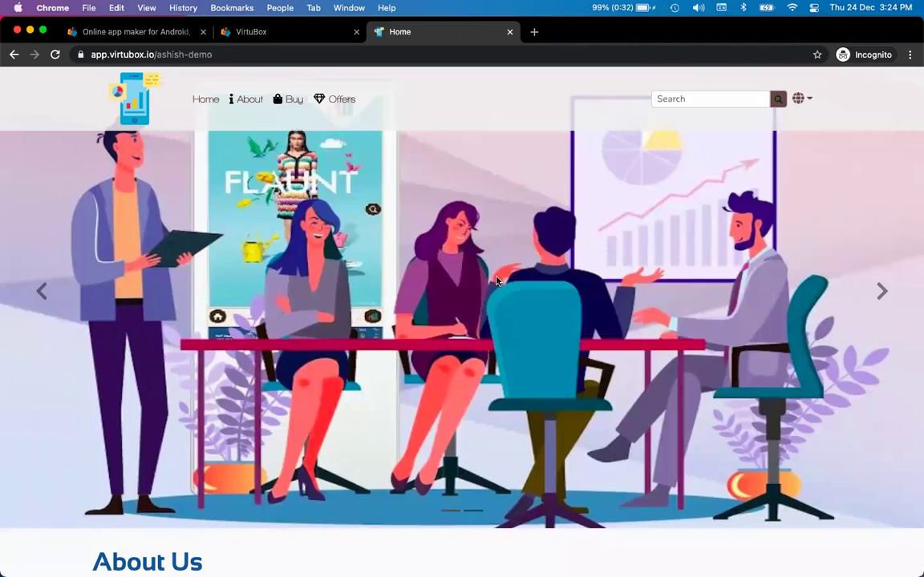
- Choose Hindi in the site's language chooser to translate the page
{"action": "left_click", "coordinate": [800, 98]}
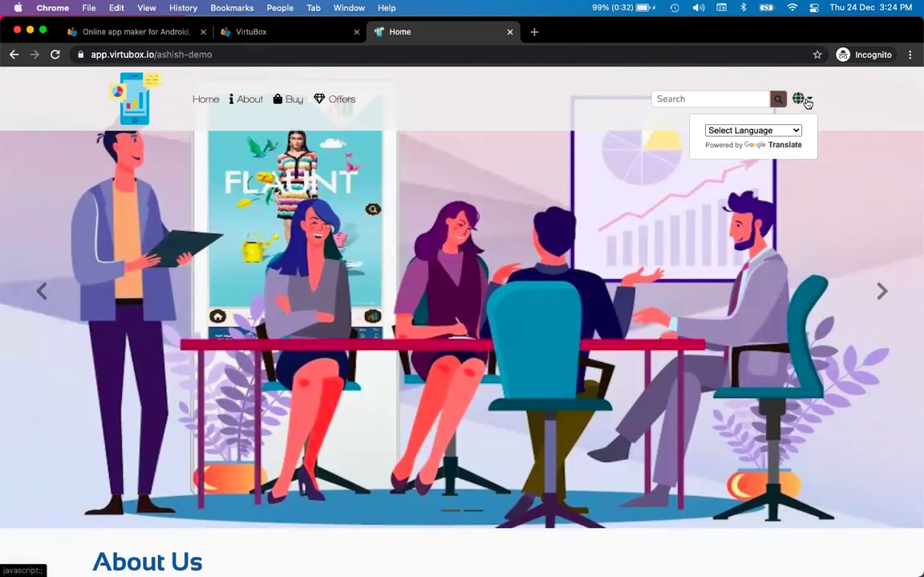
{"action": "left_click", "coordinate": [779, 129]}
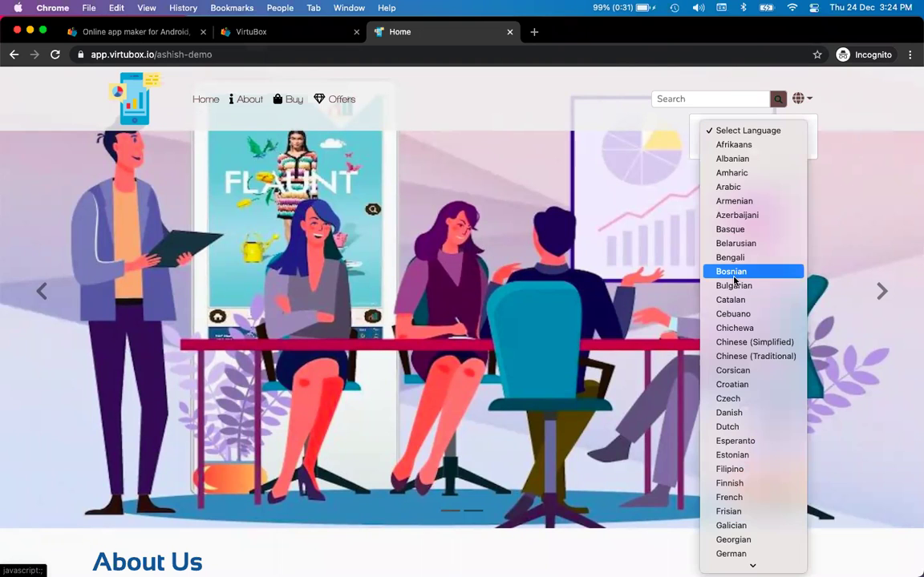
{"action": "scroll", "coordinate": [733, 278], "scroll_direction": "down", "scroll_amount": 10}
{"action": "scroll", "coordinate": [734, 279], "scroll_direction": "down", "scroll_amount": 8}
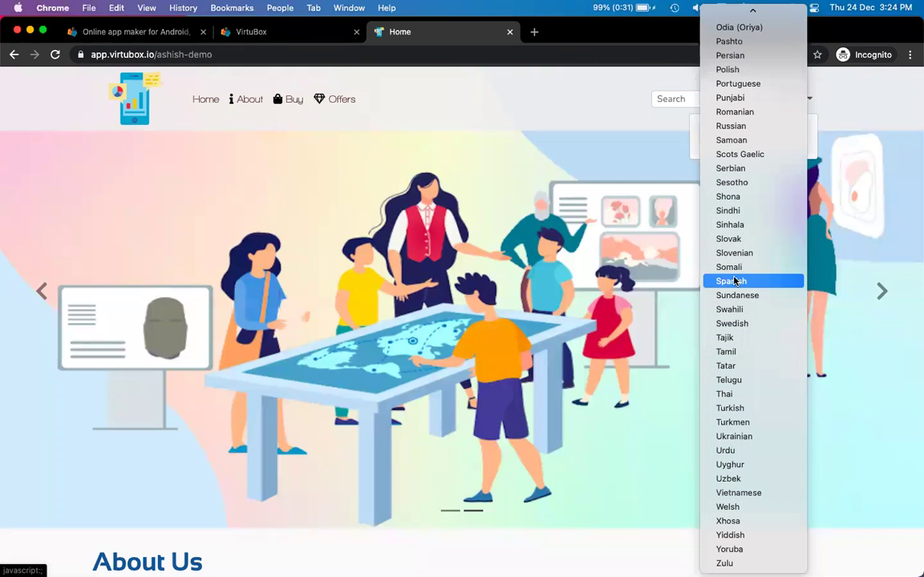
{"action": "scroll", "coordinate": [733, 279], "scroll_direction": "up", "scroll_amount": 7}
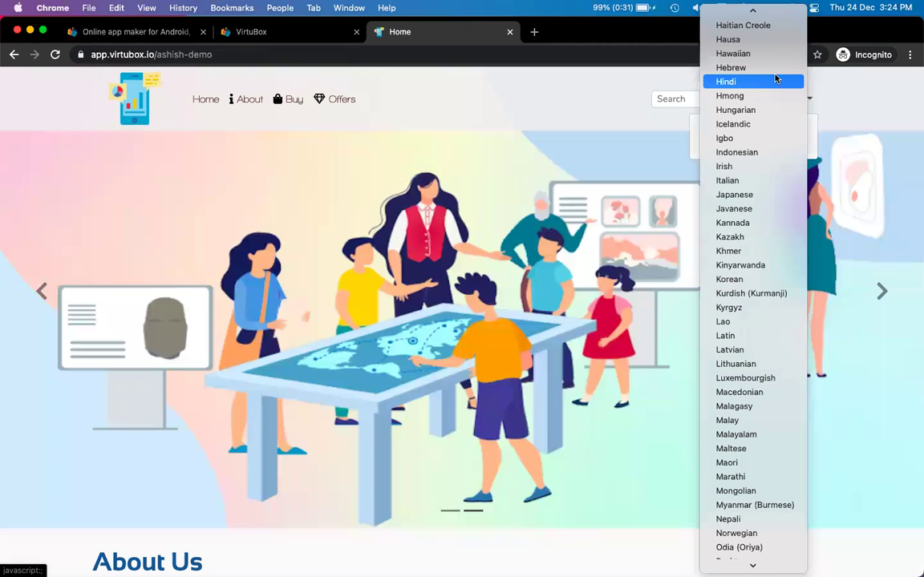
{"action": "left_click", "coordinate": [768, 82]}
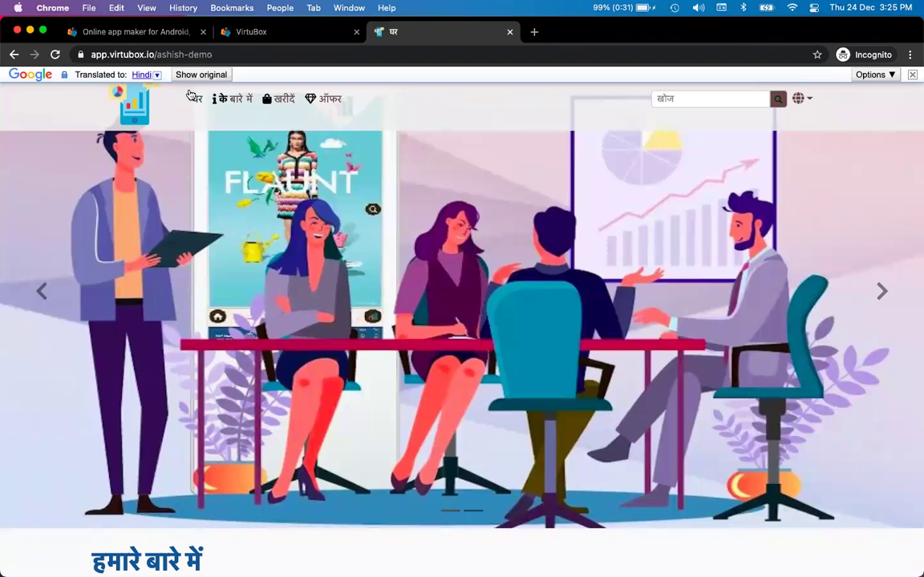
- Scroll down the translated site and go to the About Us page via Explore
{"action": "scroll", "coordinate": [240, 280], "scroll_direction": "down", "scroll_amount": 5}
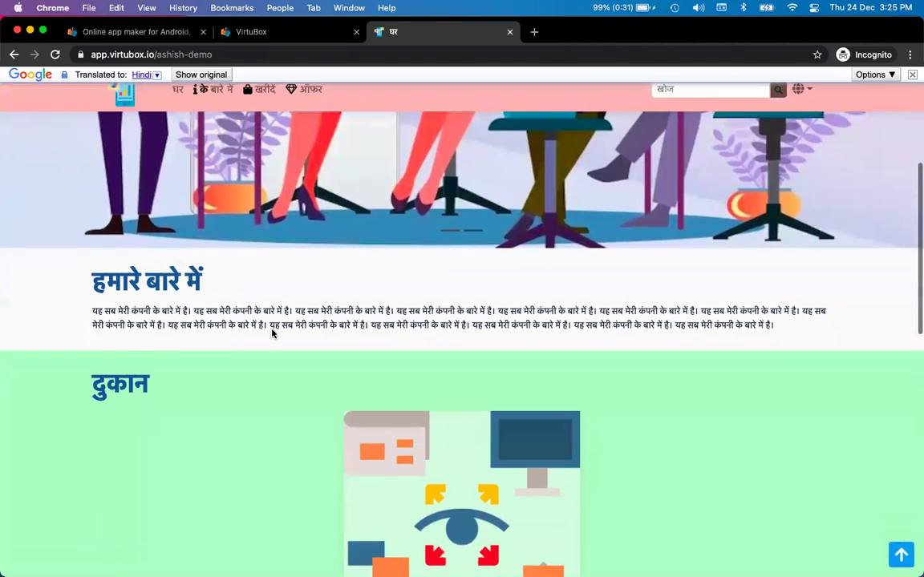
{"action": "scroll", "coordinate": [272, 333], "scroll_direction": "down", "scroll_amount": 4}
{"action": "scroll", "coordinate": [272, 334], "scroll_direction": "down", "scroll_amount": 8}
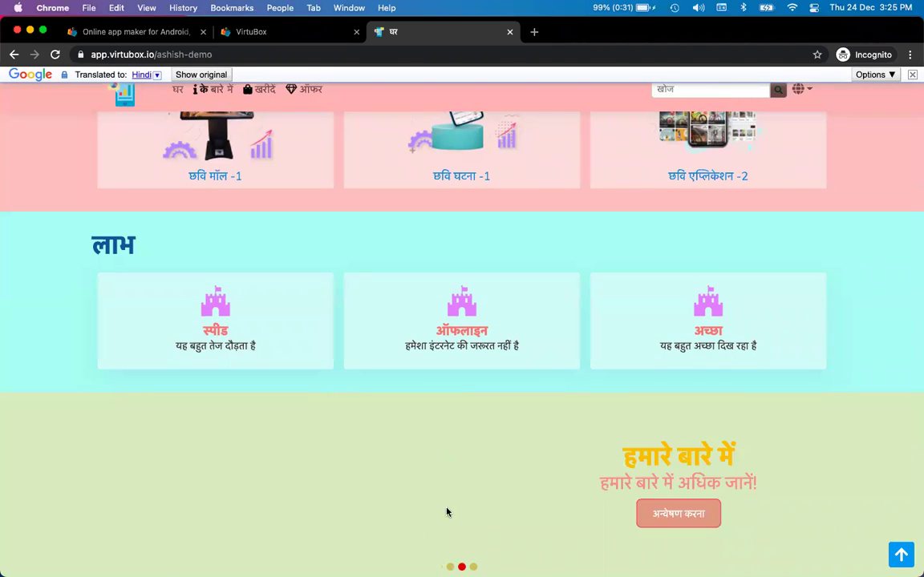
{"action": "left_click", "coordinate": [484, 513]}
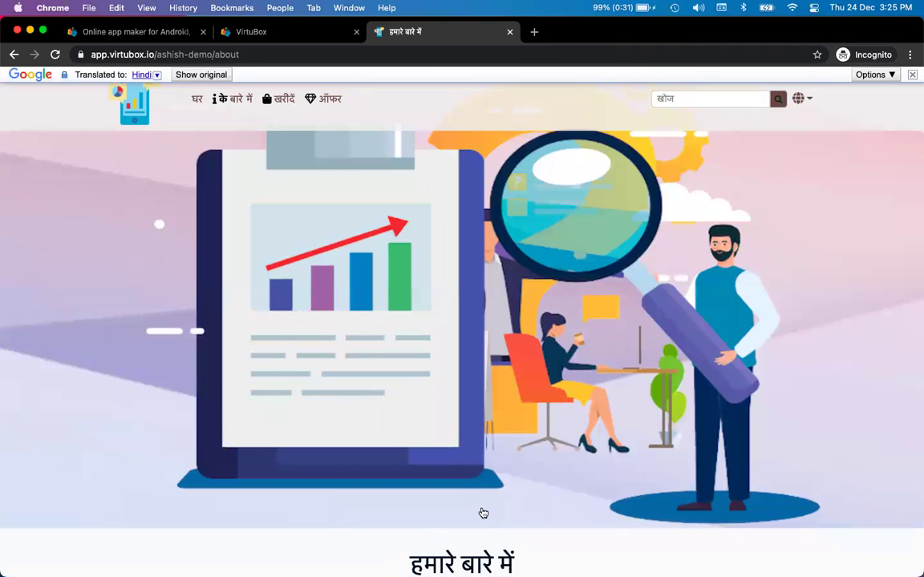
- Expand the FAQ answers for the Android phone and iPhone questions
{"action": "scroll", "coordinate": [484, 513], "scroll_direction": "down", "scroll_amount": 5}
{"action": "scroll", "coordinate": [483, 513], "scroll_direction": "down", "scroll_amount": 1}
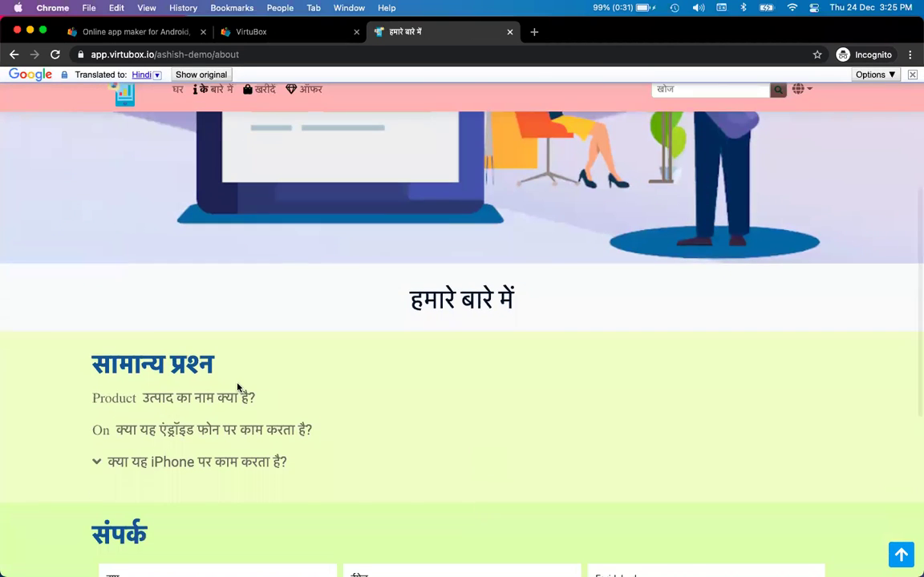
{"action": "left_click", "coordinate": [216, 432]}
{"action": "scroll", "coordinate": [217, 432], "scroll_direction": "down", "scroll_amount": 2}
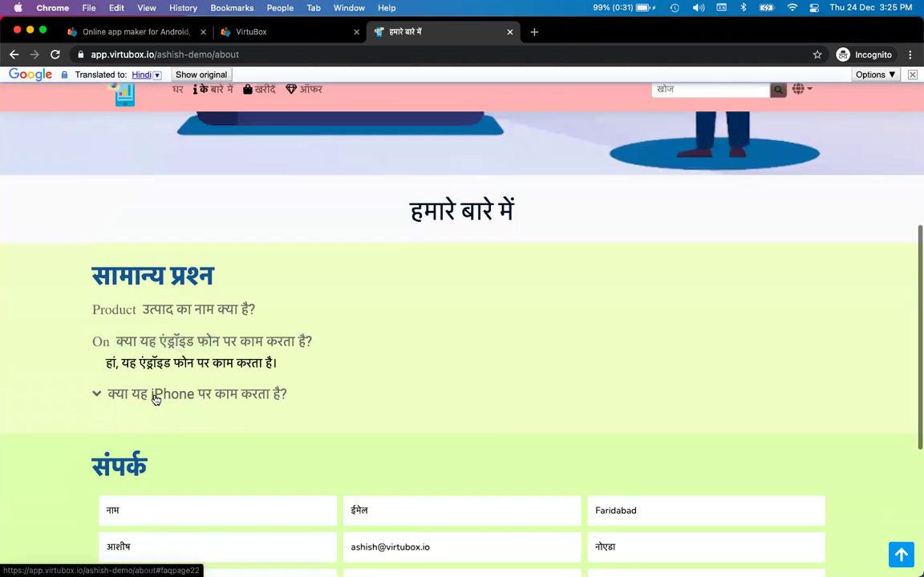
{"action": "left_click", "coordinate": [155, 391]}
{"action": "scroll", "coordinate": [179, 411], "scroll_direction": "down", "scroll_amount": 7}
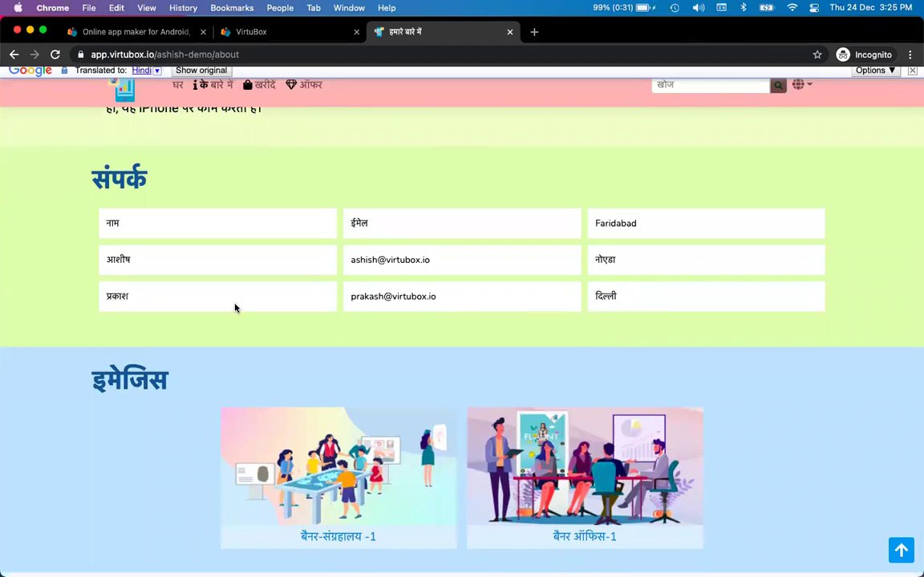
- Follow the office banner image's link and switch the page from Hindi back to English
{"action": "left_click", "coordinate": [537, 420]}
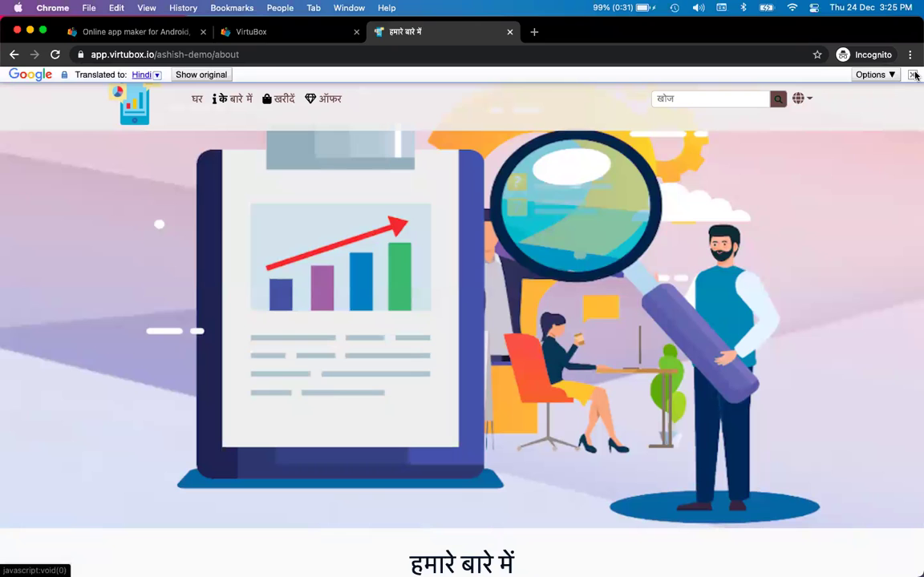
{"action": "left_click", "coordinate": [914, 74]}
{"action": "scroll", "coordinate": [552, 252], "scroll_direction": "down", "scroll_amount": 5}
{"action": "scroll", "coordinate": [552, 253], "scroll_direction": "up", "scroll_amount": 5}
- Return to the console's Web header settings: #f0f0f0 at alpha 85, #fbb6b6 scroll background
{"action": "key", "text": "super+alt+Left"}
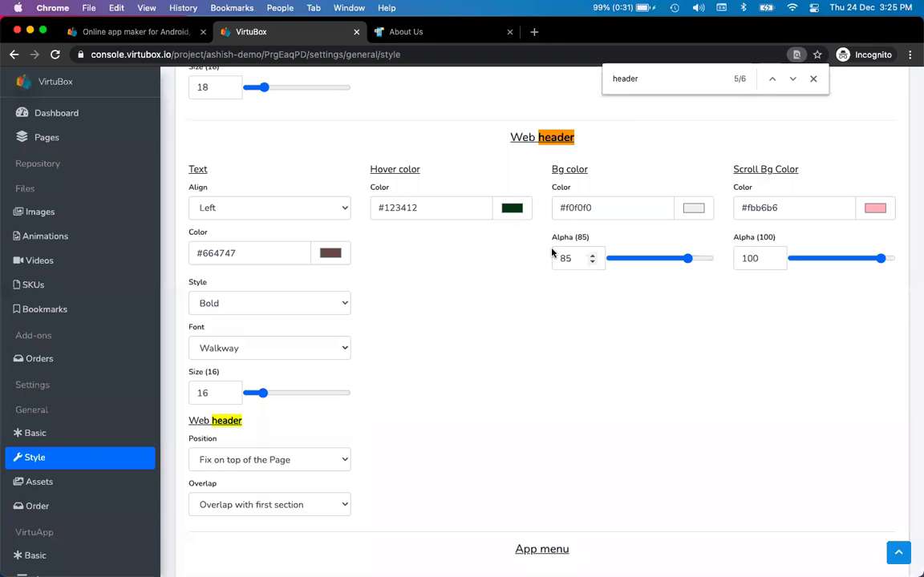
{"action": "scroll", "coordinate": [552, 252], "scroll_direction": "up", "scroll_amount": 5}
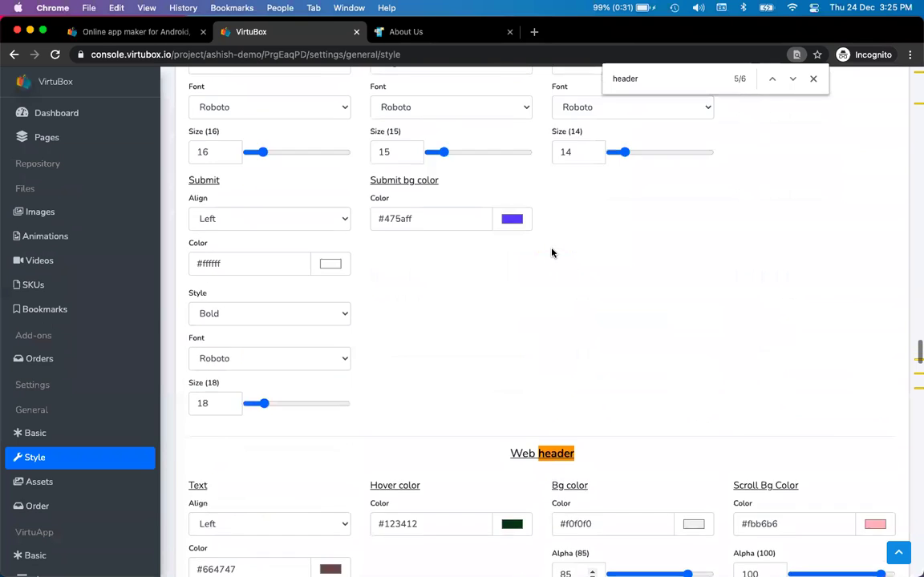
{"action": "scroll", "coordinate": [552, 252], "scroll_direction": "down", "scroll_amount": 5}
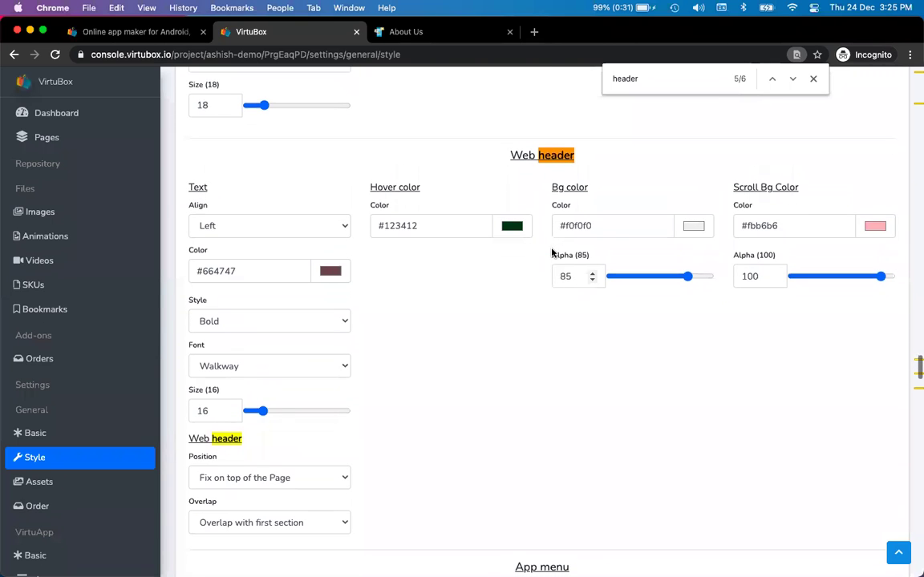
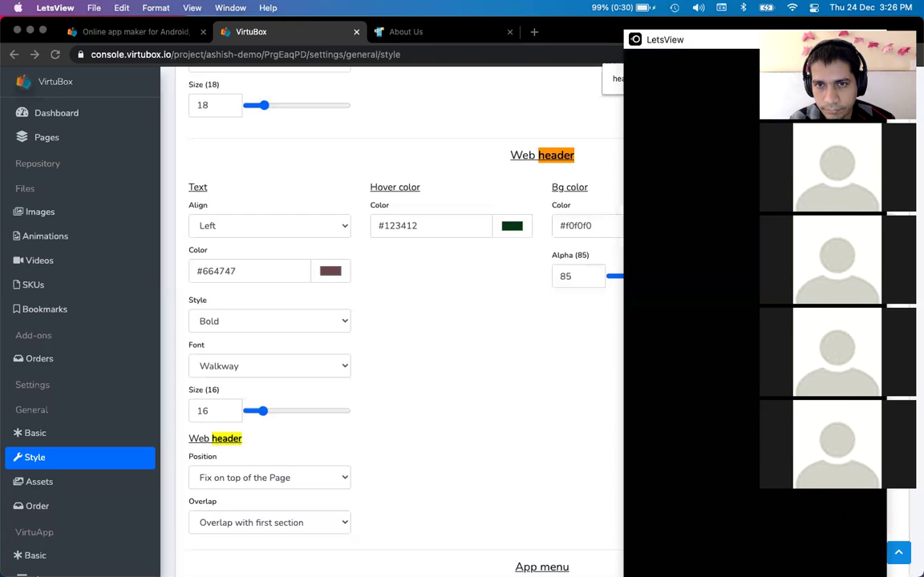
- Open the Offers page from the Pages list and clear the in-page search results
{"action": "left_click", "coordinate": [412, 421]}
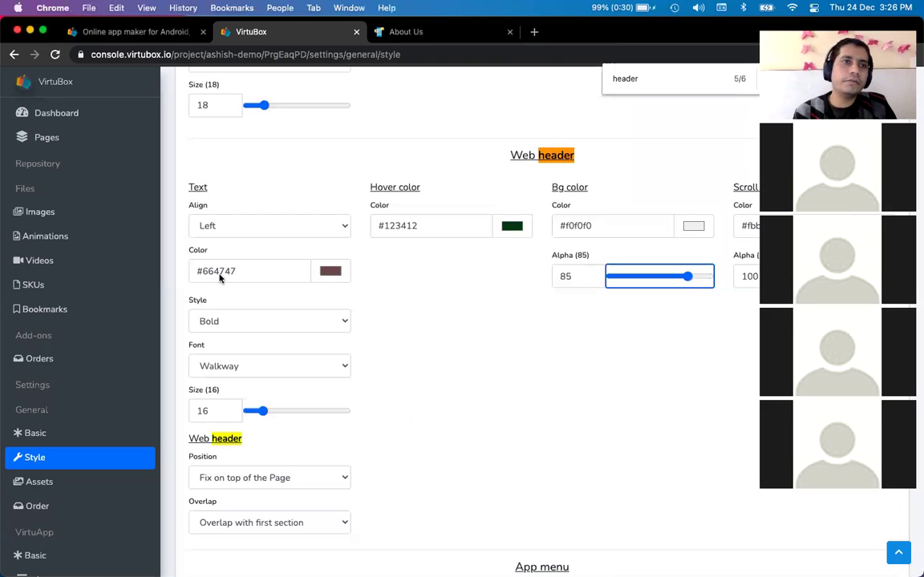
{"action": "left_click", "coordinate": [49, 148]}
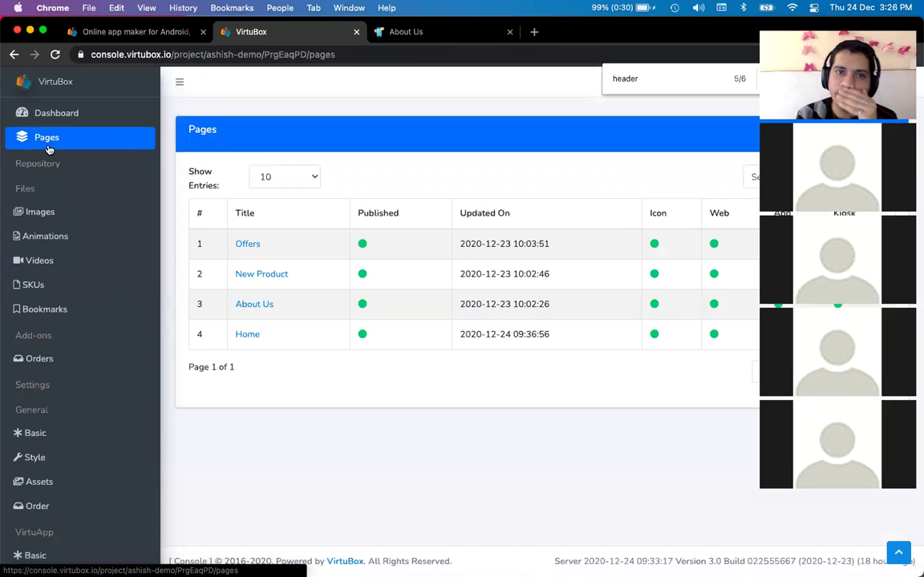
{"action": "left_click", "coordinate": [248, 245]}
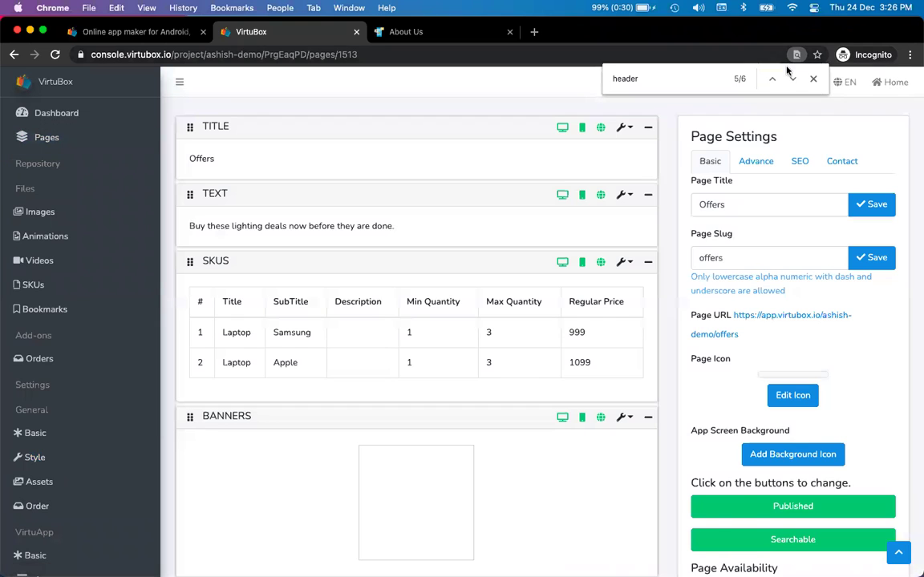
{"action": "left_click", "coordinate": [813, 78]}
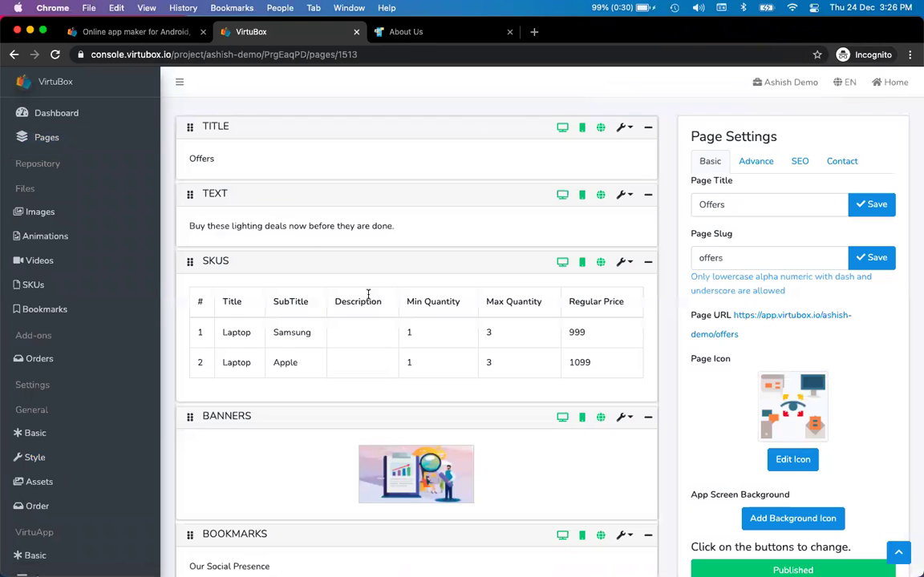
{"action": "scroll", "coordinate": [368, 294], "scroll_direction": "down", "scroll_amount": 3}
{"action": "scroll", "coordinate": [368, 294], "scroll_direction": "down", "scroll_amount": 2}
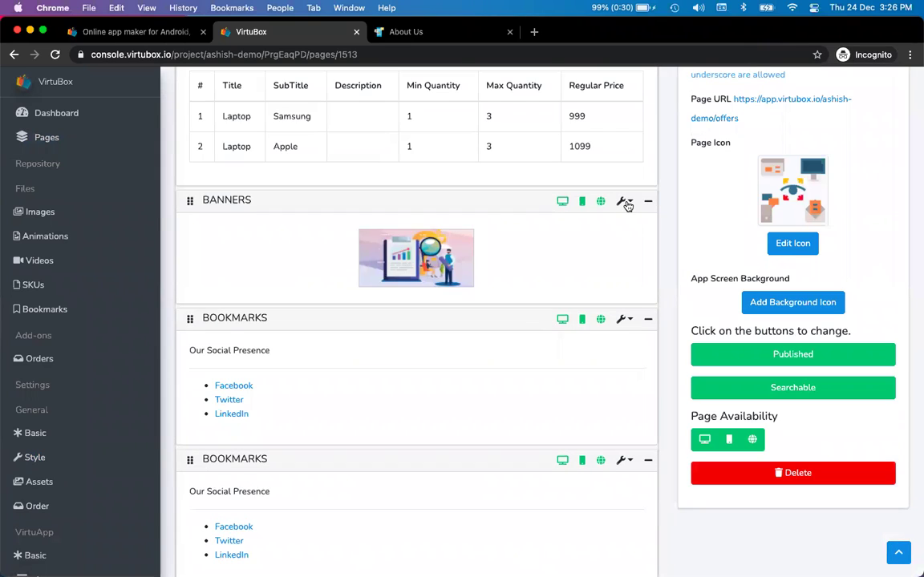
- Inspect and close the Banners block's edit settings, then go back to the Pages list
{"action": "left_click", "coordinate": [623, 202]}
{"action": "left_click", "coordinate": [586, 231]}
{"action": "left_click", "coordinate": [812, 102]}
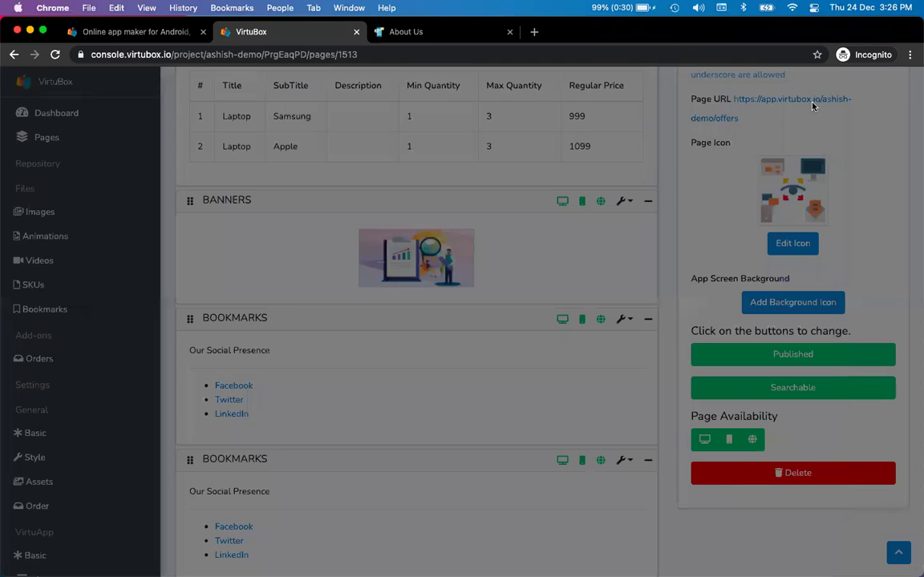
{"action": "scroll", "coordinate": [458, 277], "scroll_direction": "down", "scroll_amount": 10}
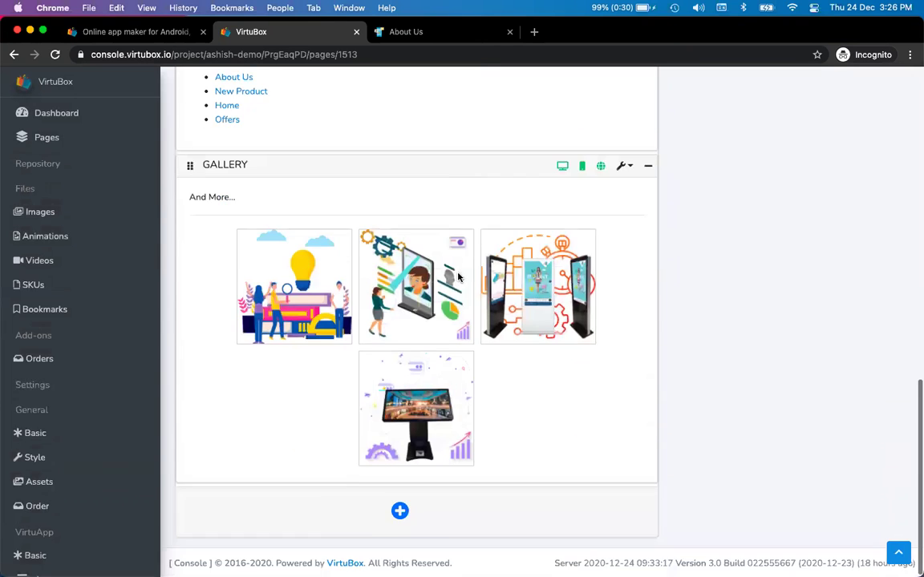
{"action": "scroll", "coordinate": [457, 276], "scroll_direction": "up", "scroll_amount": 12}
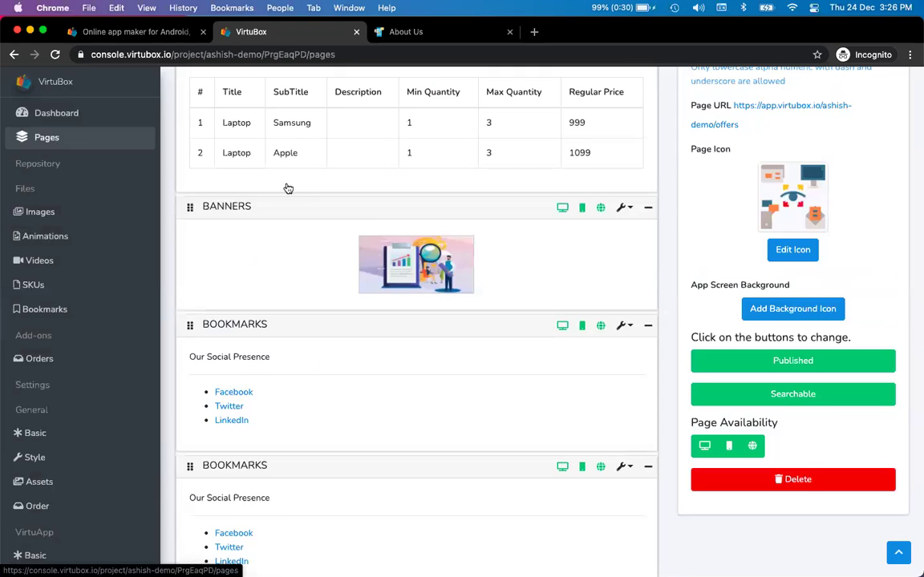
{"action": "left_click", "coordinate": [288, 189]}
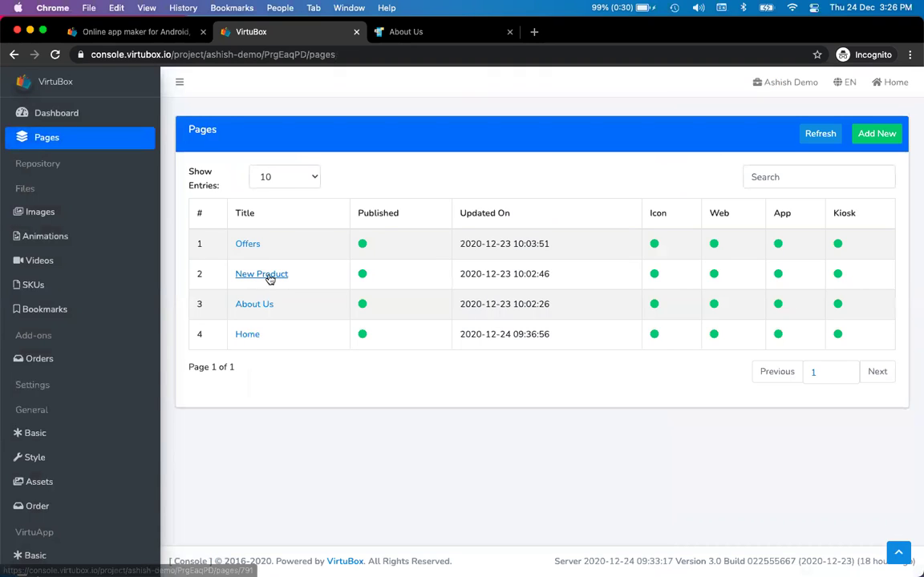
- Open the New Product page and the Button banners block's edit settings
{"action": "left_click", "coordinate": [268, 277]}
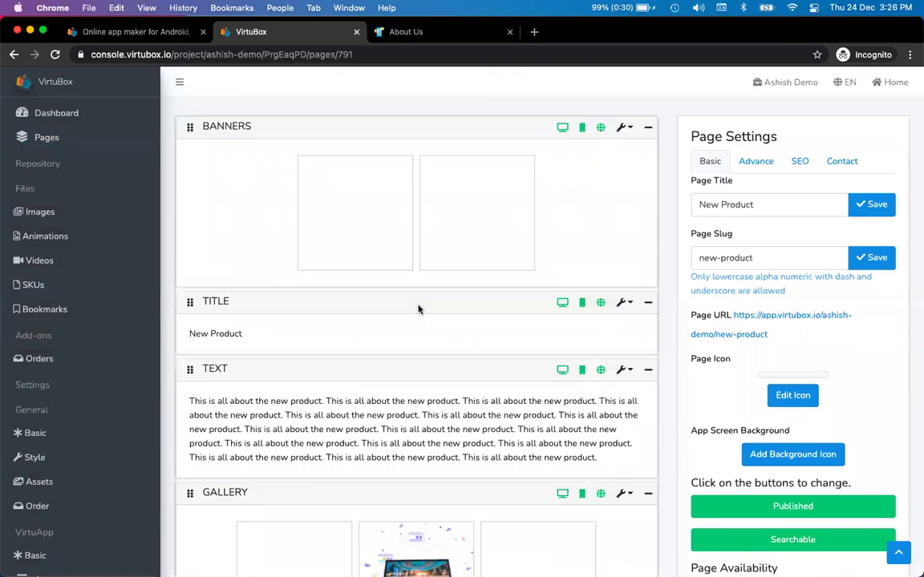
{"action": "scroll", "coordinate": [417, 309], "scroll_direction": "down", "scroll_amount": 10}
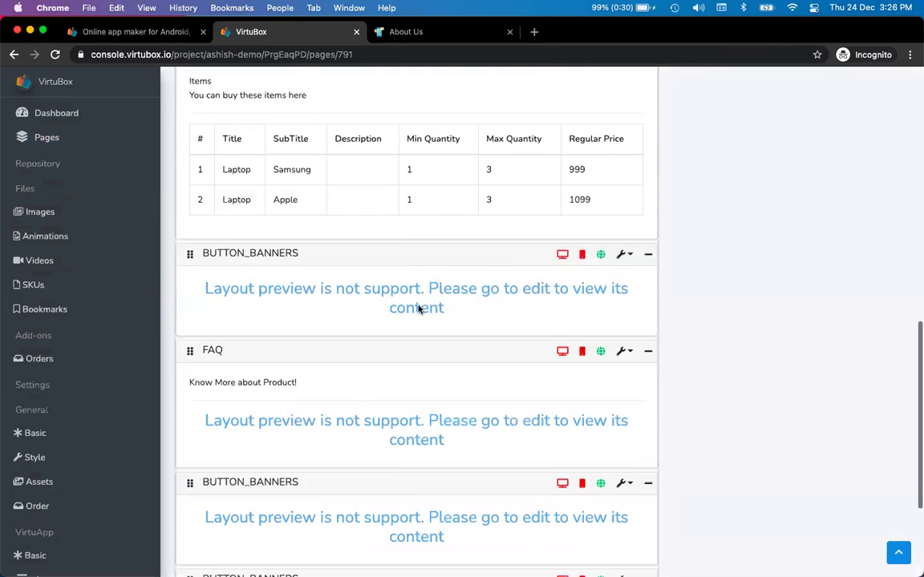
{"action": "scroll", "coordinate": [418, 309], "scroll_direction": "down", "scroll_amount": 3}
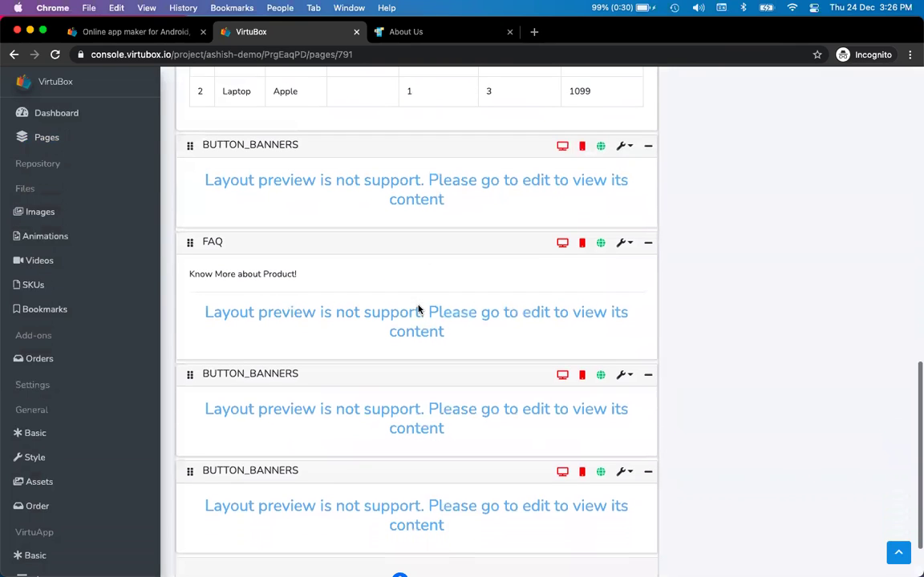
{"action": "left_click", "coordinate": [623, 148]}
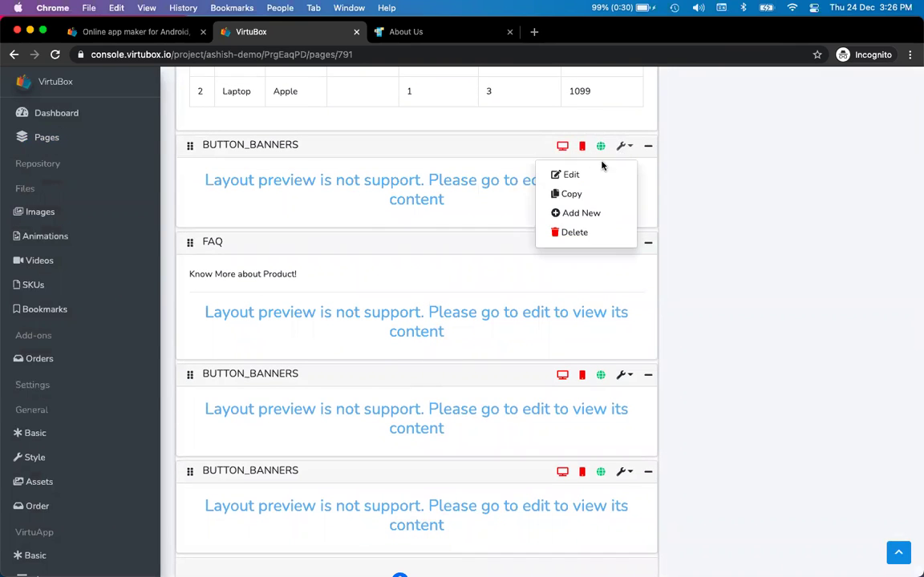
{"action": "left_click", "coordinate": [593, 177]}
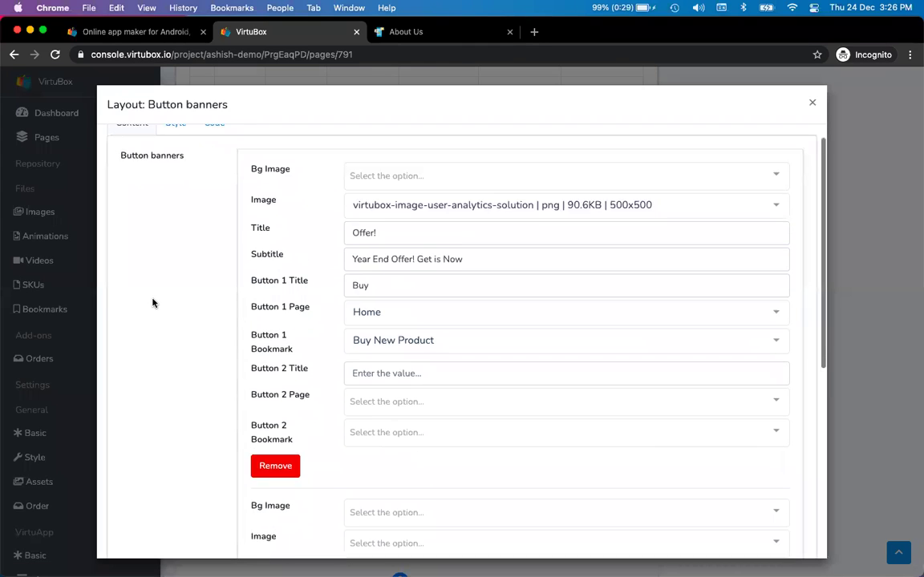
- Review the Button banners Style and Content tabs, then close the dialog
{"action": "left_click", "coordinate": [173, 142]}
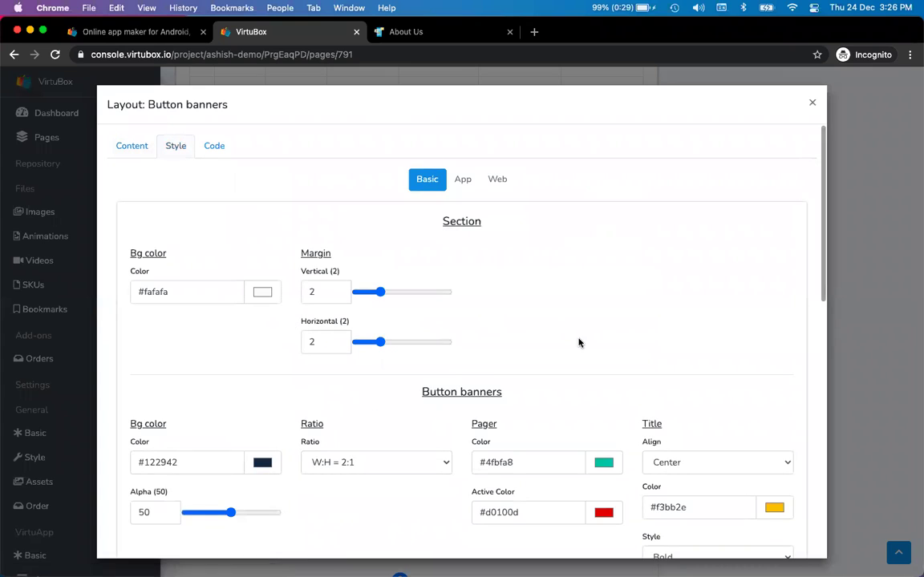
{"action": "left_click", "coordinate": [131, 146]}
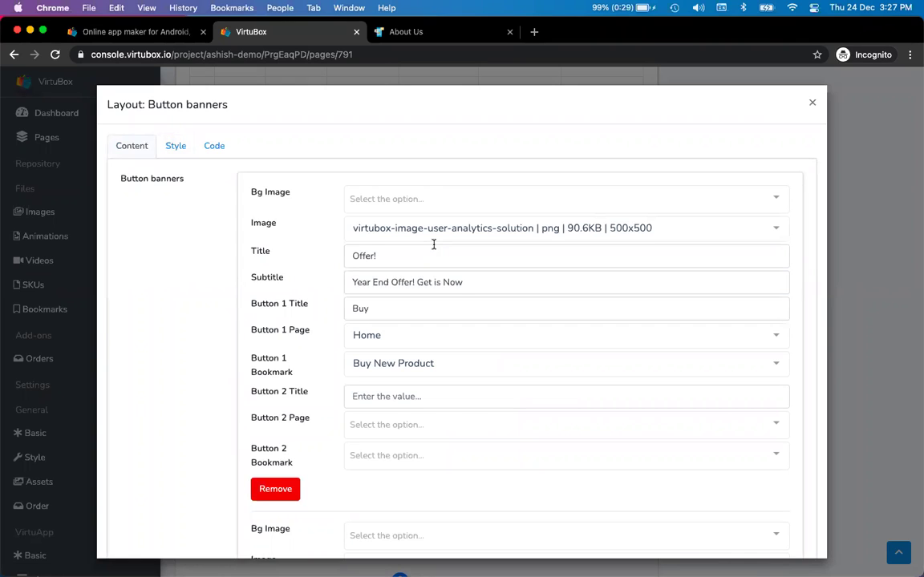
{"action": "double_click", "coordinate": [261, 251]}
{"action": "left_click", "coordinate": [355, 256]}
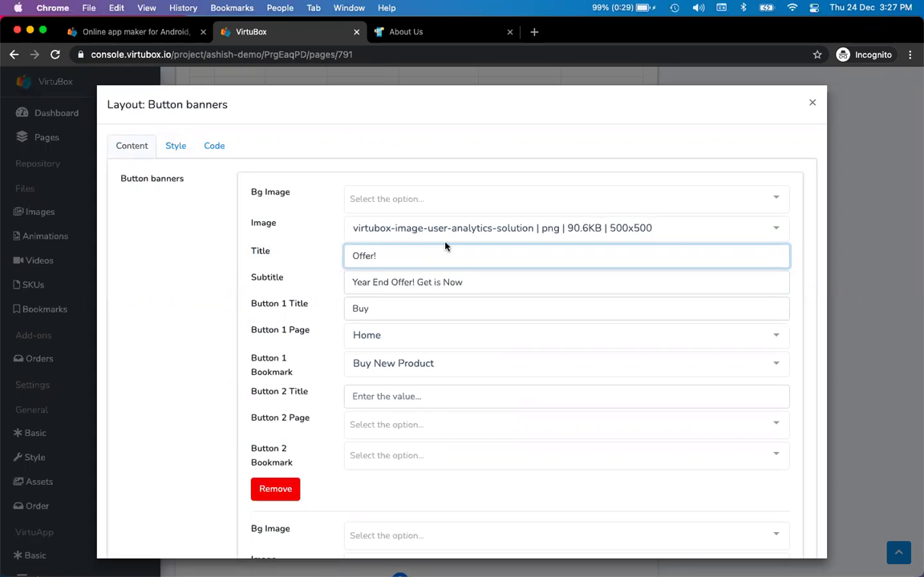
{"action": "left_click", "coordinate": [812, 102]}
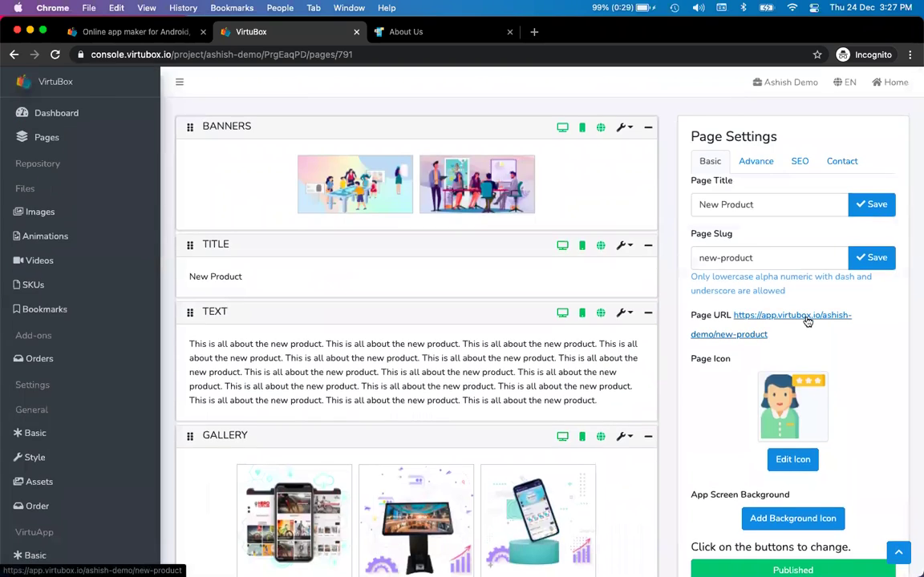
- Open the live New Product page in a new tab and reopen the Button banners settings
{"action": "left_click", "coordinate": [806, 320]}
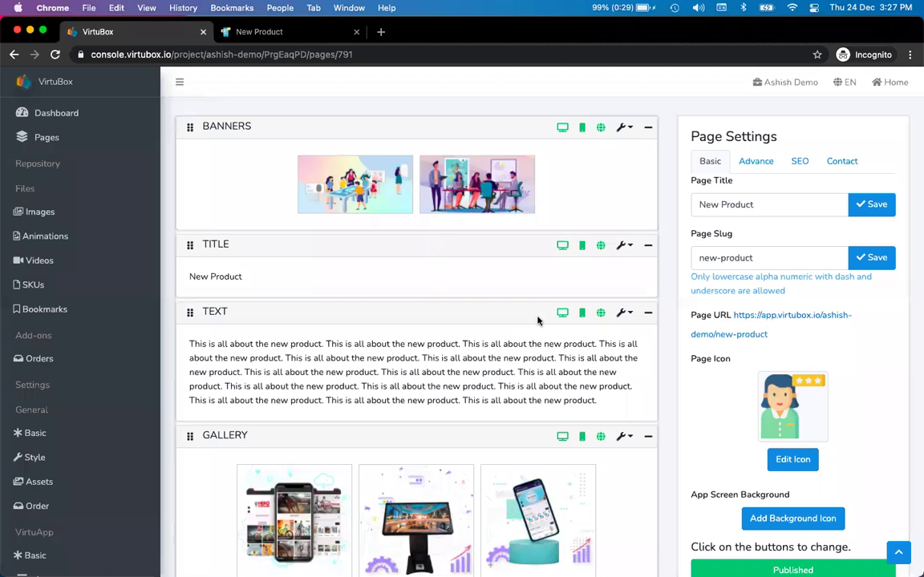
{"action": "scroll", "coordinate": [540, 320], "scroll_direction": "down", "scroll_amount": 3}
{"action": "scroll", "coordinate": [592, 285], "scroll_direction": "down", "scroll_amount": 5}
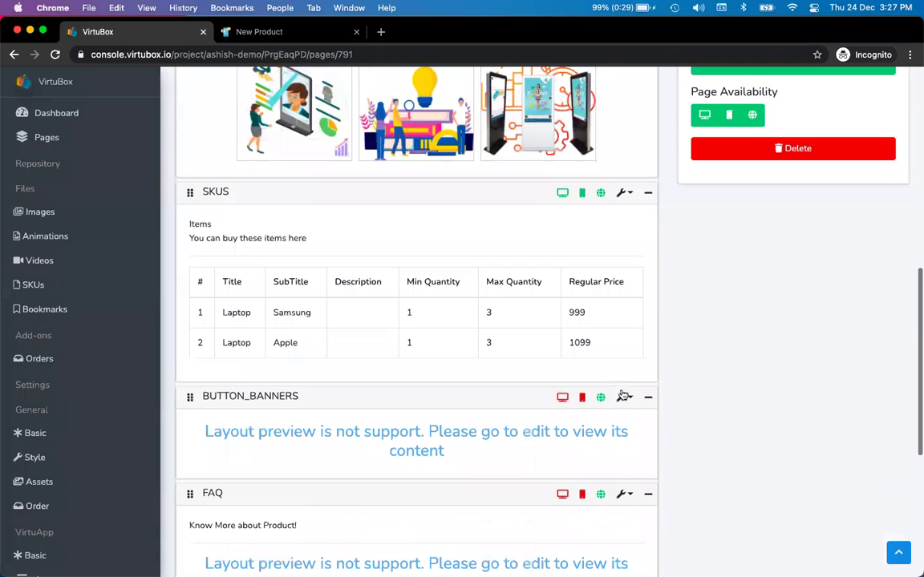
{"action": "left_click", "coordinate": [624, 398]}
{"action": "left_click", "coordinate": [583, 425]}
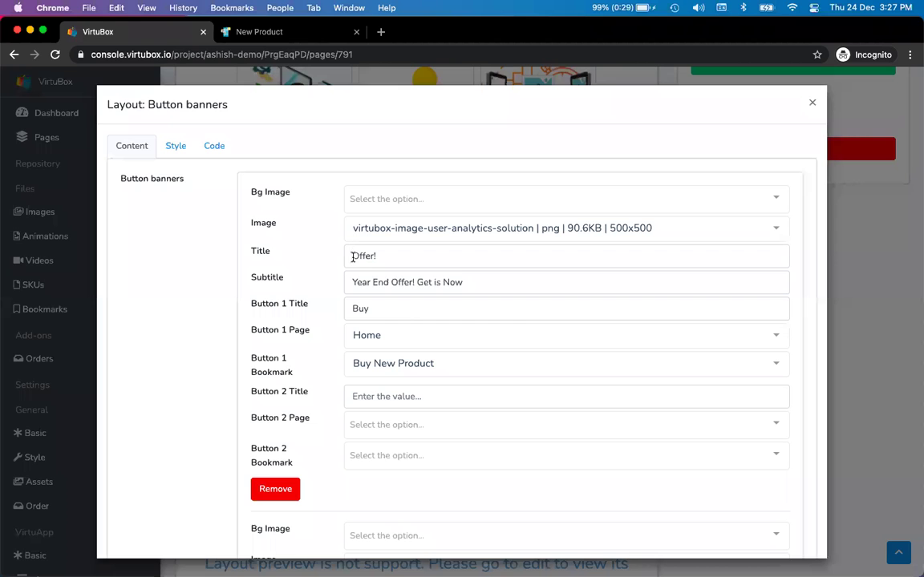
- Change the banner Title to 'New Offer!' and submit the section
{"action": "left_click", "coordinate": [352, 256]}
{"action": "type", "text": "New Offer!"}
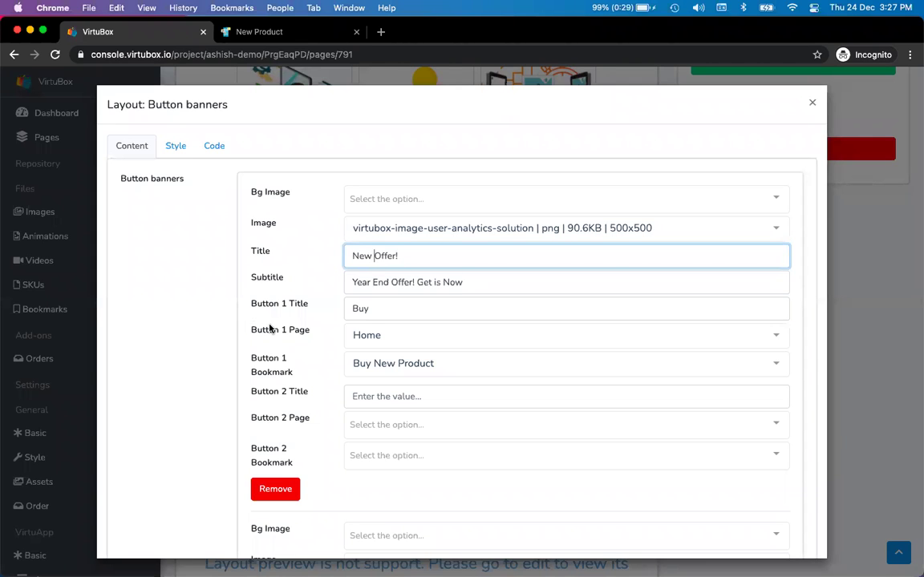
{"action": "scroll", "coordinate": [270, 329], "scroll_direction": "down", "scroll_amount": 3}
{"action": "scroll", "coordinate": [670, 386], "scroll_direction": "down", "scroll_amount": 3}
{"action": "scroll", "coordinate": [671, 387], "scroll_direction": "up", "scroll_amount": 5}
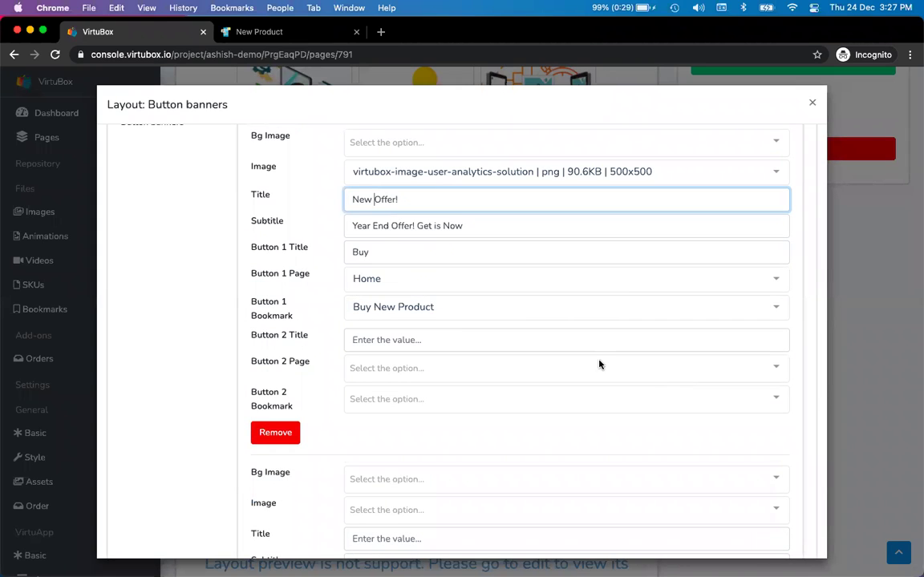
{"action": "left_click", "coordinate": [201, 349]}
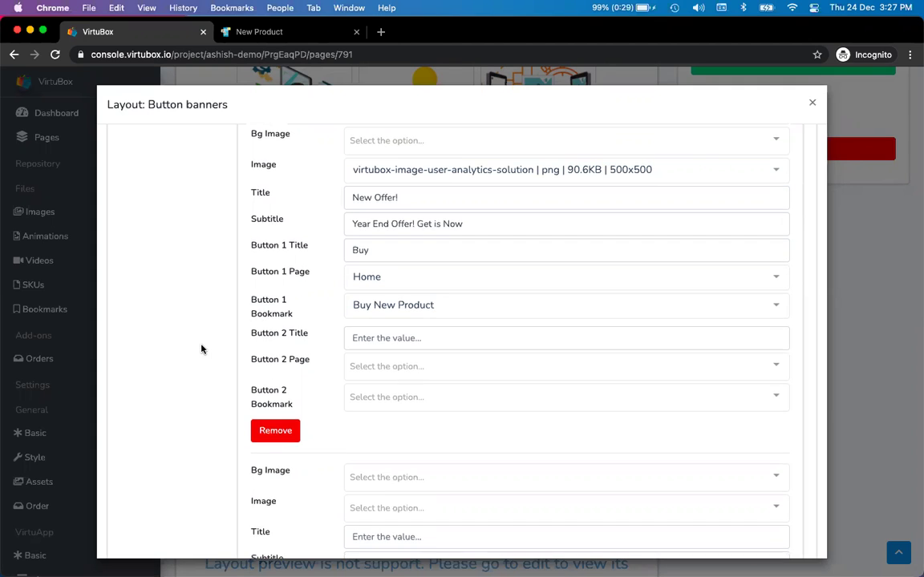
{"action": "scroll", "coordinate": [201, 349], "scroll_direction": "down", "scroll_amount": 5}
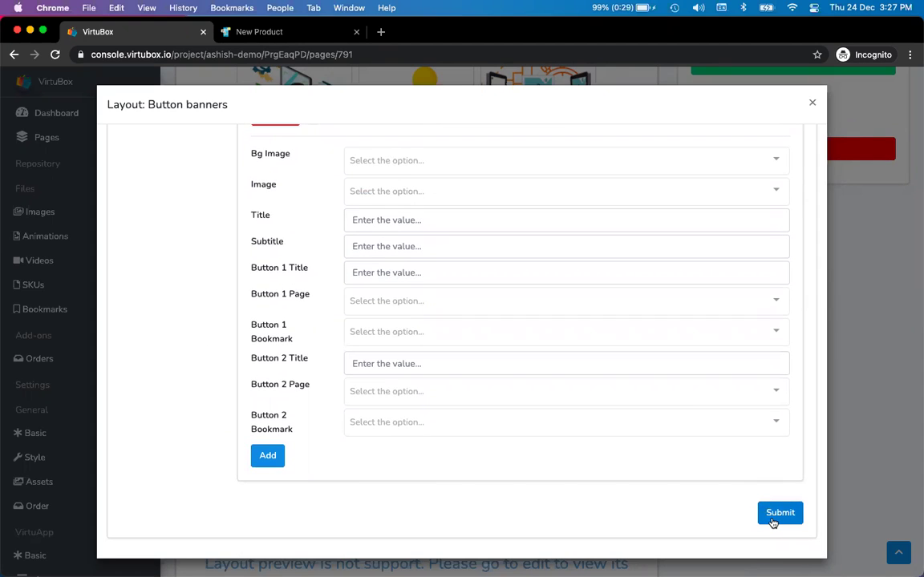
{"action": "left_click", "coordinate": [777, 514]}
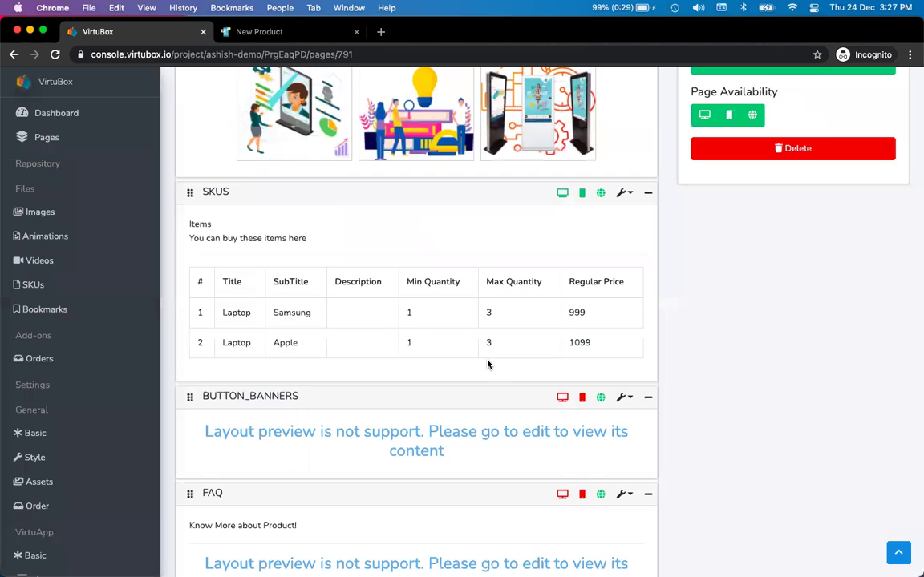
{"action": "key", "text": "ctrl+Tab"}
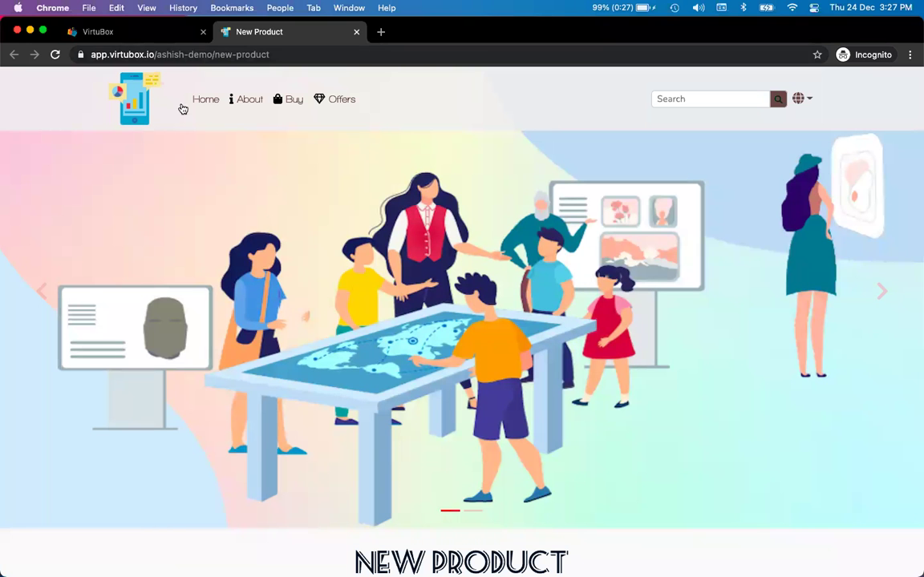
- Reload the published New Product page and scroll down to the New Offer! banner
{"action": "left_click", "coordinate": [55, 54]}
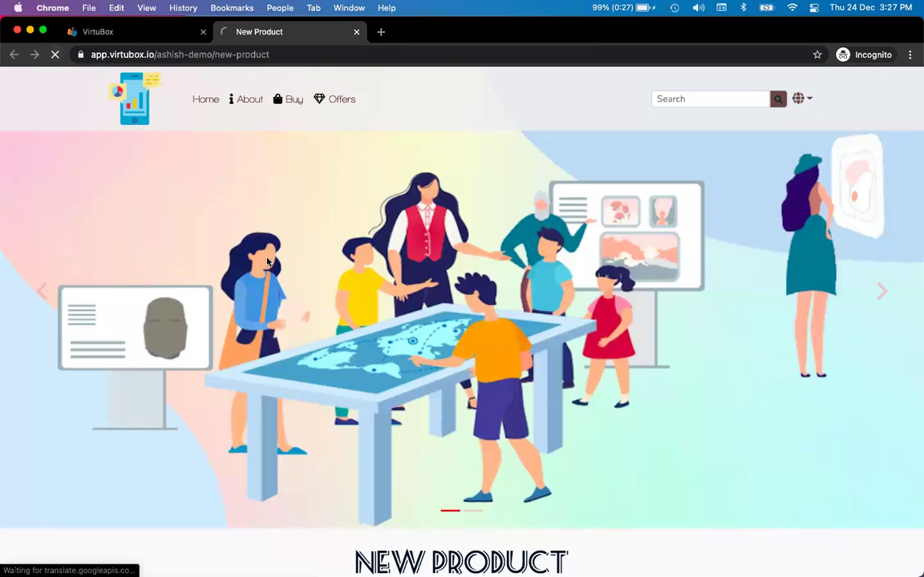
{"action": "scroll", "coordinate": [267, 262], "scroll_direction": "down", "scroll_amount": 3}
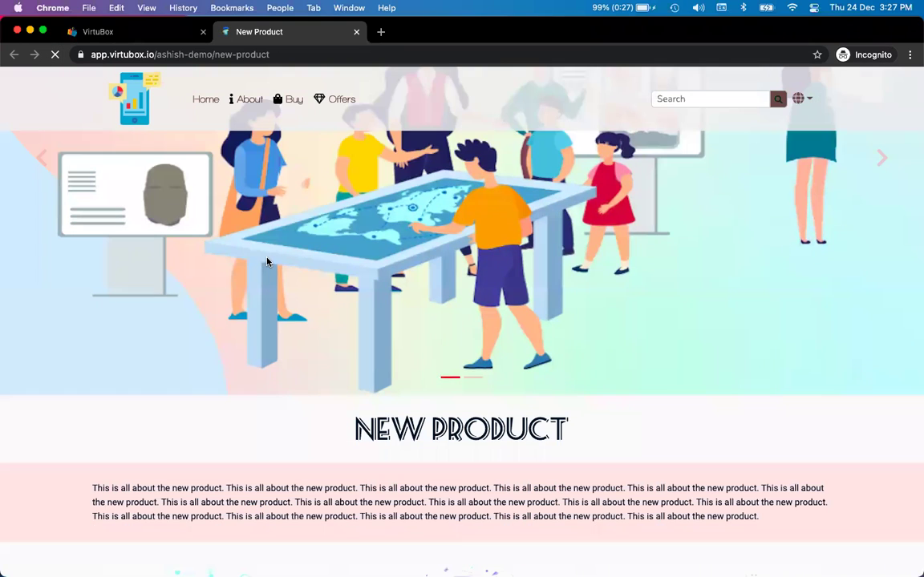
{"action": "scroll", "coordinate": [267, 262], "scroll_direction": "down", "scroll_amount": 10}
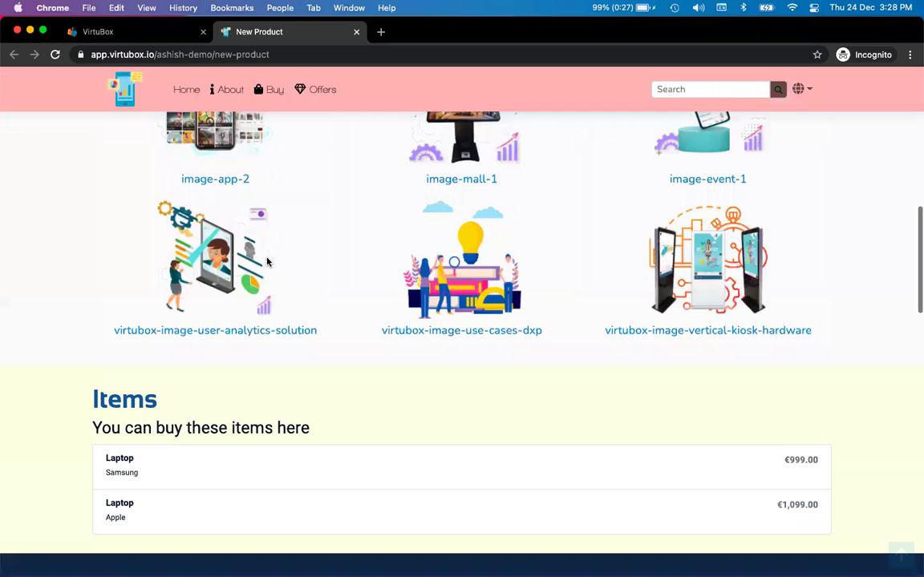
{"action": "scroll", "coordinate": [267, 263], "scroll_direction": "down", "scroll_amount": 8}
{"action": "scroll", "coordinate": [267, 262], "scroll_direction": "down", "scroll_amount": 1}
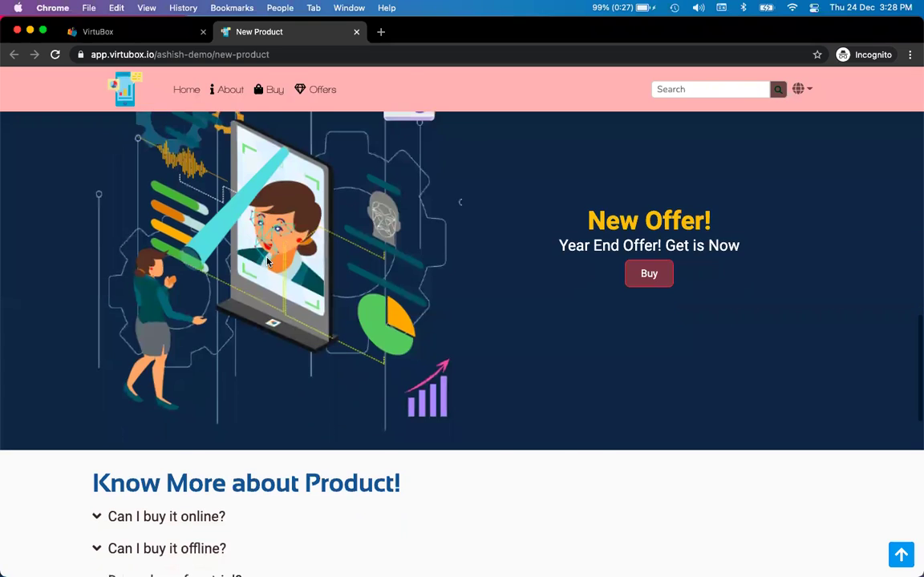
{"action": "key", "text": "ctrl+shift+Tab"}
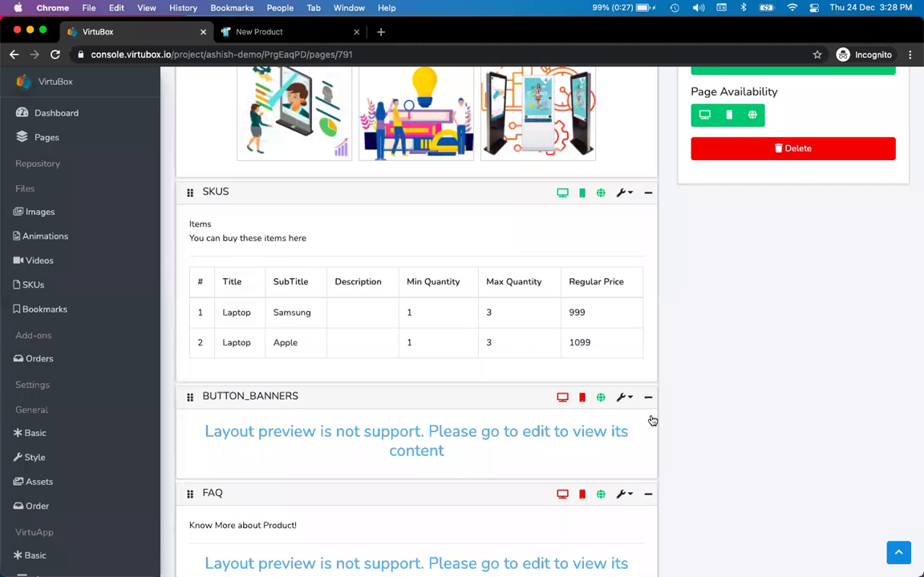
- Open the BUTTON_BANNERS layout editor at its Web style settings
{"action": "left_click", "coordinate": [624, 397]}
{"action": "left_click", "coordinate": [595, 429]}
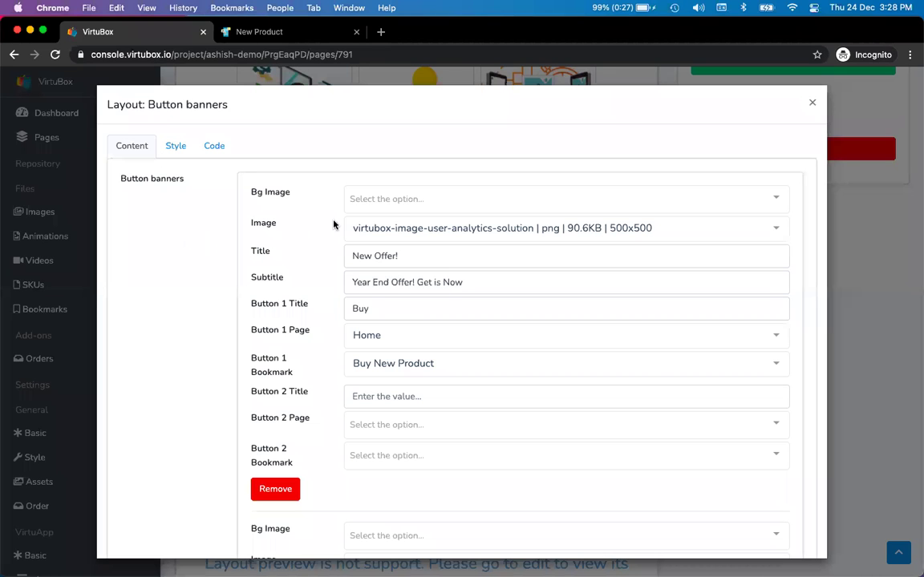
{"action": "scroll", "coordinate": [187, 345], "scroll_direction": "down", "scroll_amount": 1}
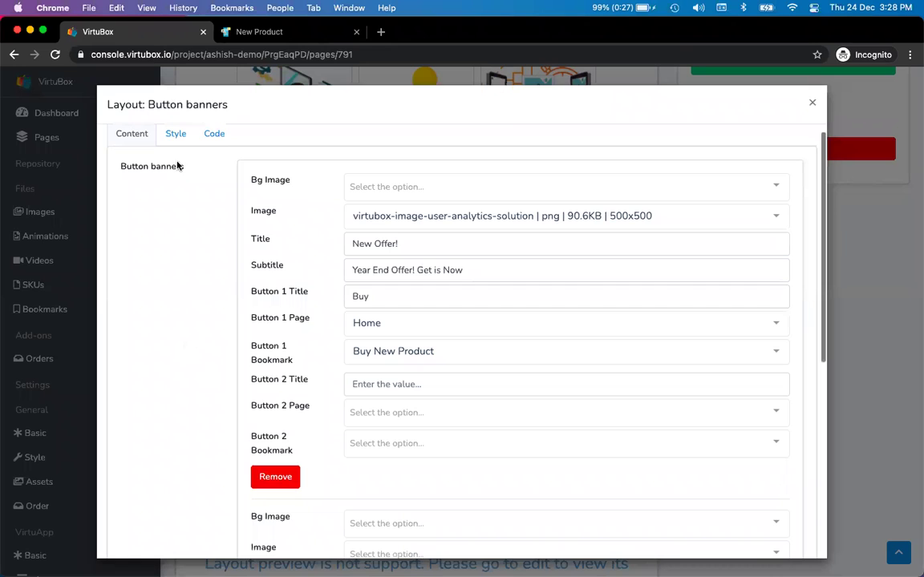
{"action": "left_click", "coordinate": [172, 134]}
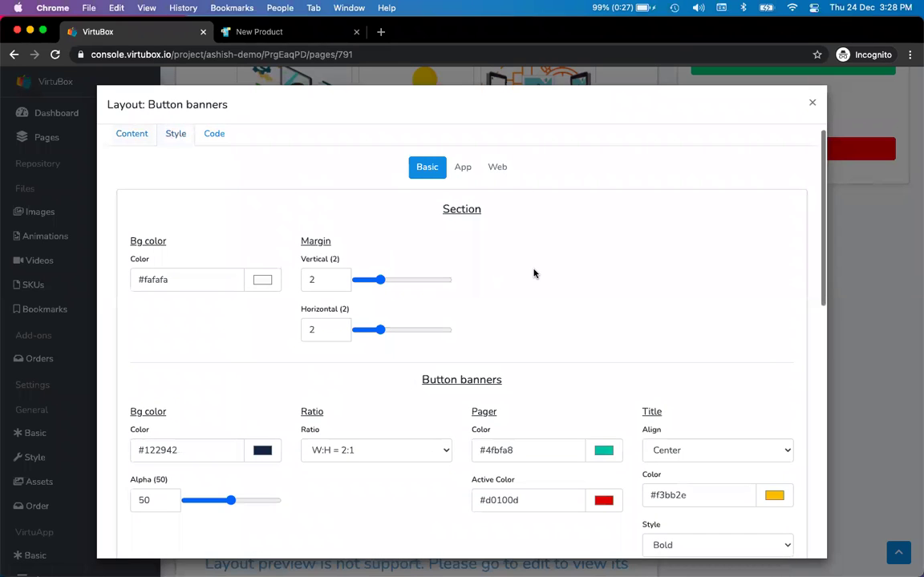
{"action": "scroll", "coordinate": [534, 273], "scroll_direction": "up", "scroll_amount": 1}
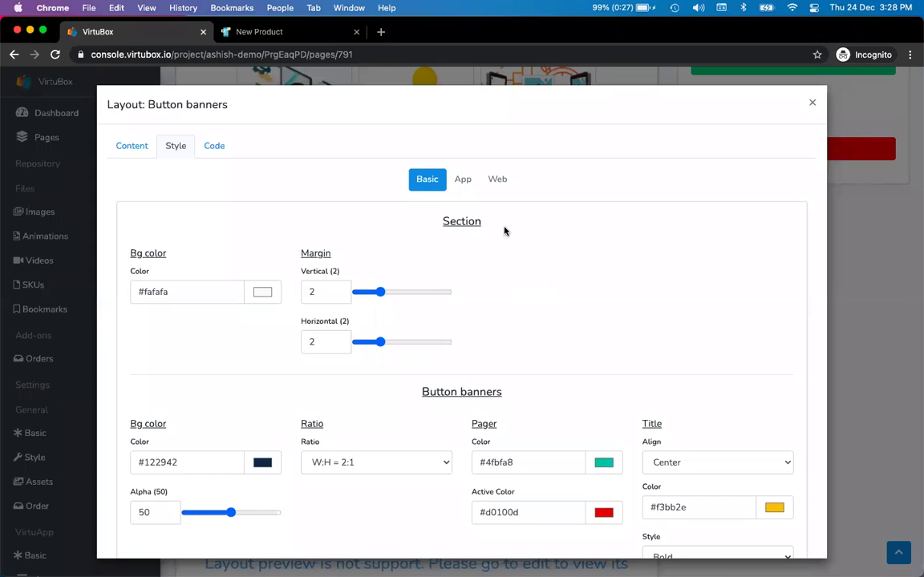
{"action": "left_click", "coordinate": [498, 179]}
- Scroll to the Button 1 settings and locate its background alpha
{"action": "scroll", "coordinate": [537, 289], "scroll_direction": "down", "scroll_amount": 10}
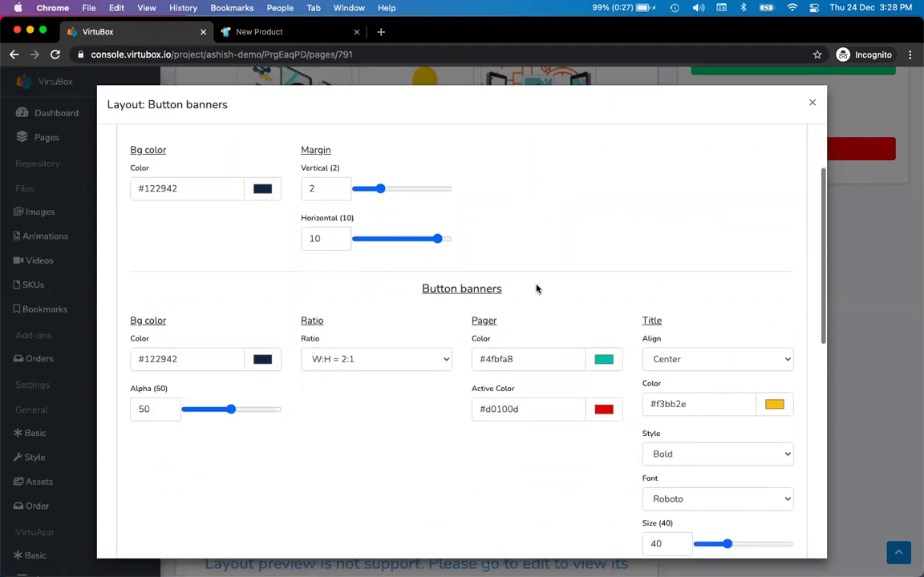
{"action": "scroll", "coordinate": [536, 288], "scroll_direction": "down", "scroll_amount": 3}
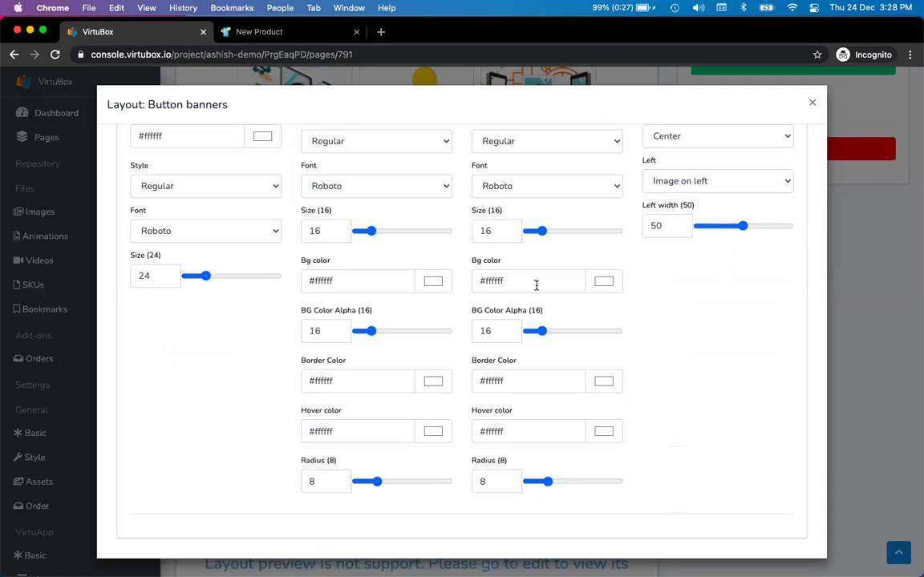
{"action": "scroll", "coordinate": [537, 285], "scroll_direction": "up", "scroll_amount": 1}
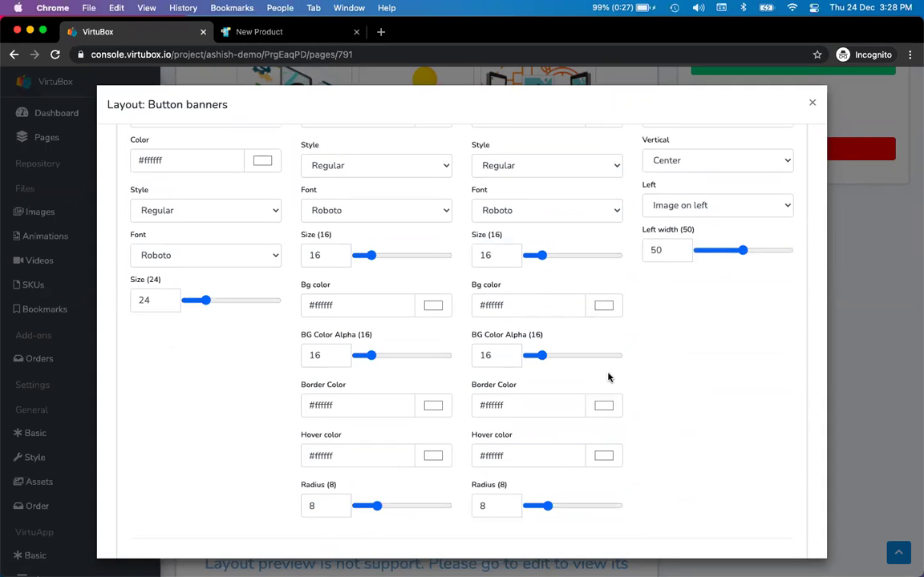
{"action": "scroll", "coordinate": [608, 376], "scroll_direction": "up", "scroll_amount": 1}
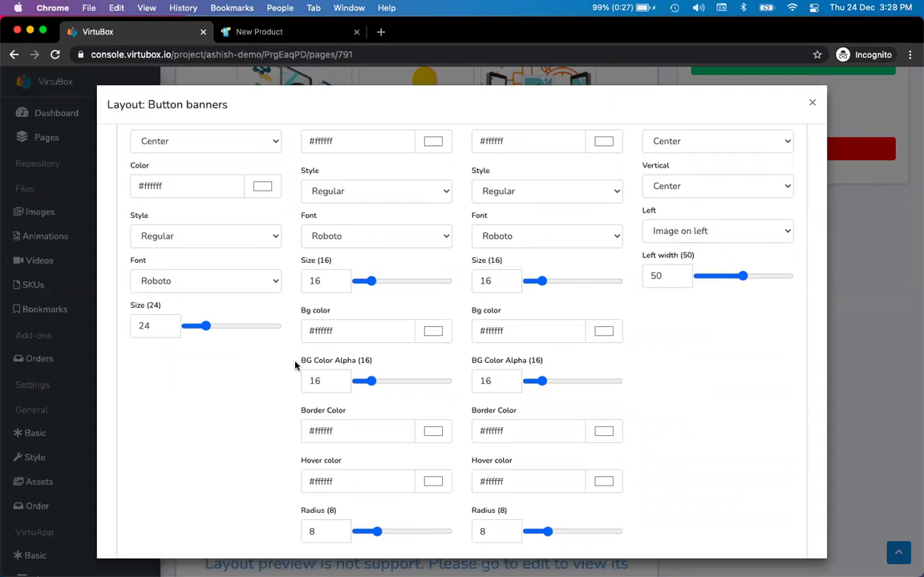
{"action": "left_click_drag", "start_coordinate": [305, 362], "coordinate": [368, 362]}
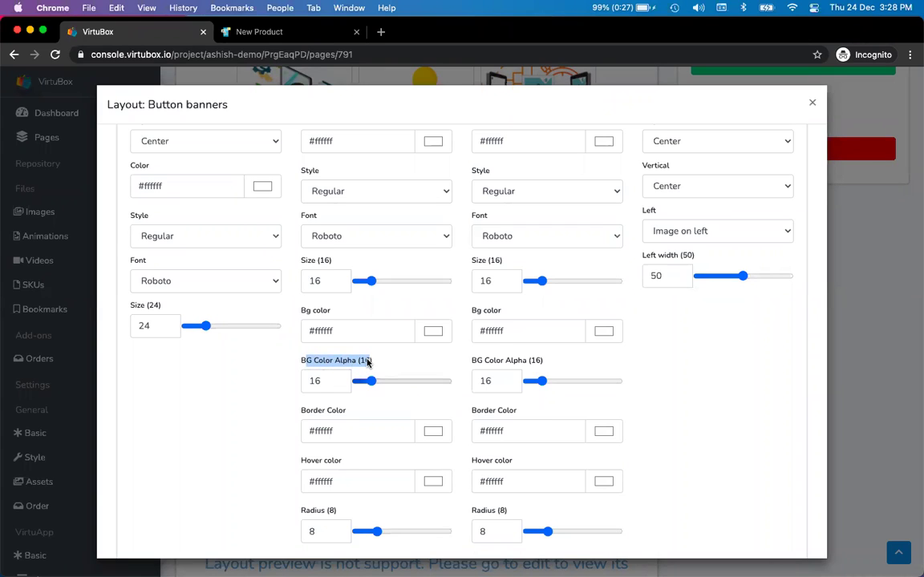
{"action": "scroll", "coordinate": [368, 364], "scroll_direction": "up", "scroll_amount": 2}
{"action": "scroll", "coordinate": [368, 363], "scroll_direction": "down", "scroll_amount": 3}
- Raise Button 1's web background alpha to 91 and set its text size to 20
{"action": "left_click_drag", "start_coordinate": [369, 343], "coordinate": [418, 348]}
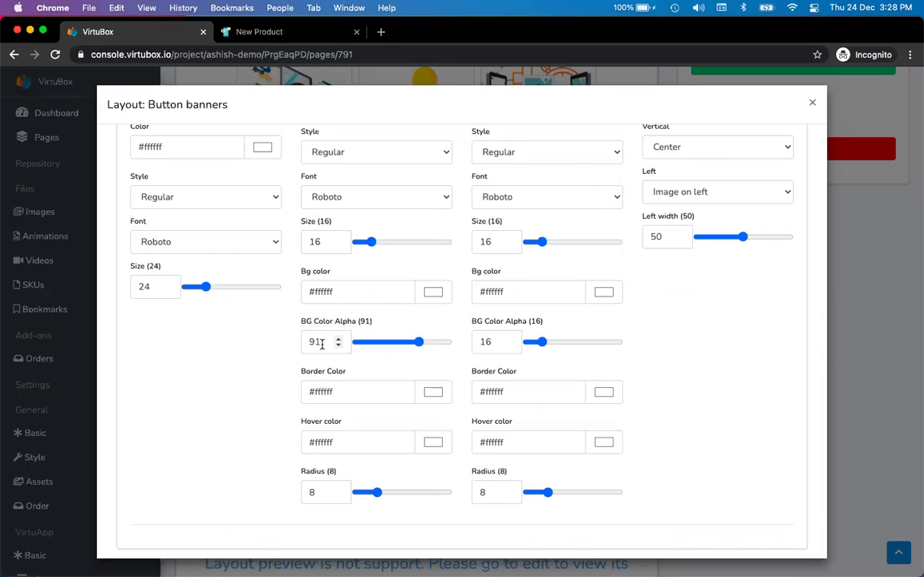
{"action": "double_click", "coordinate": [322, 343]}
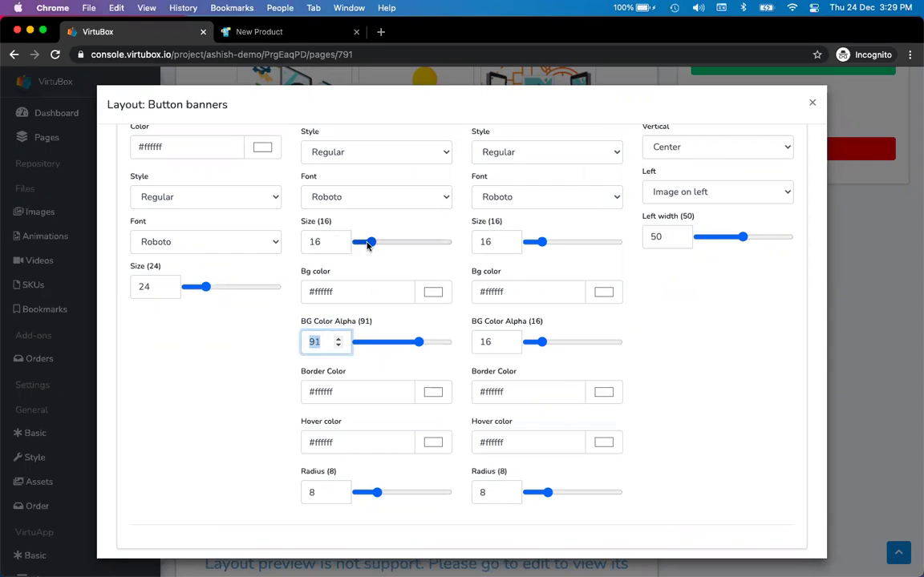
{"action": "double_click", "coordinate": [345, 242]}
{"action": "type", "text": "120"}
{"action": "mouse_move", "coordinate": [381, 245]}
{"action": "left_mouse_down"}
{"action": "mouse_move", "coordinate": [355, 242]}
{"action": "mouse_move", "coordinate": [370, 249]}
{"action": "left_mouse_up"}
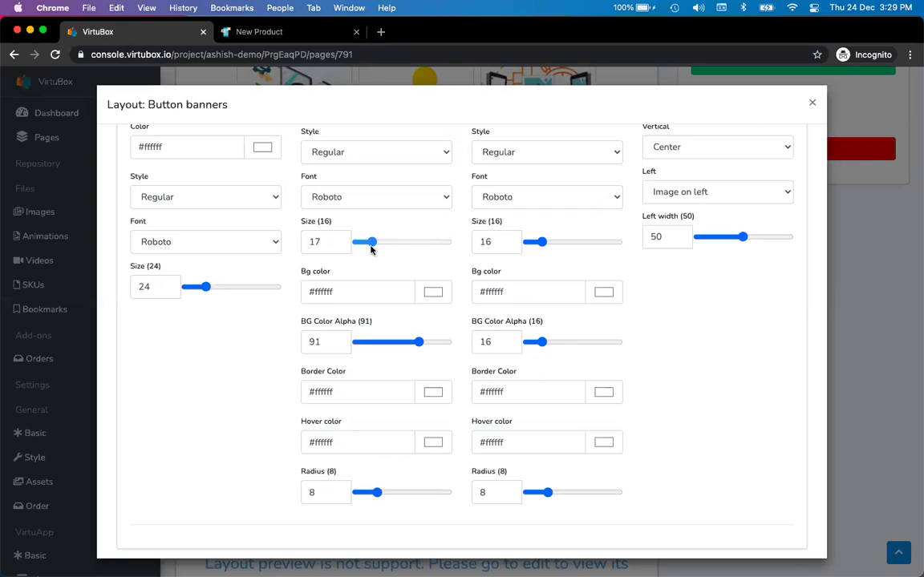
{"action": "double_click", "coordinate": [327, 240]}
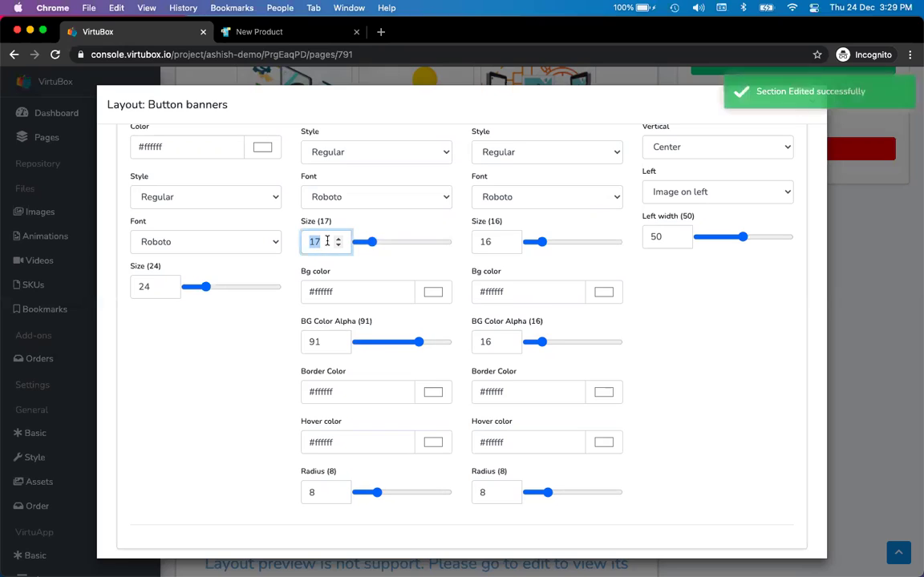
{"action": "type", "text": "20"}
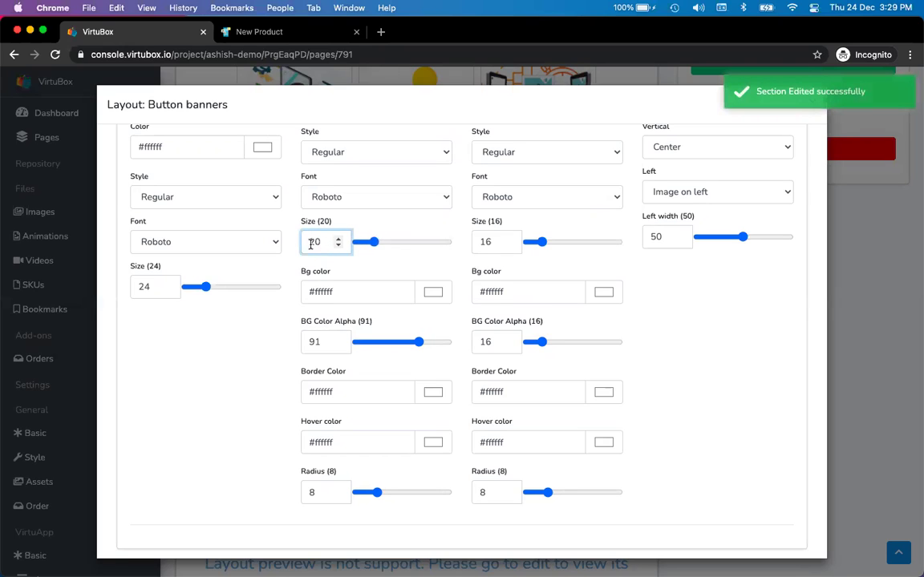
{"action": "left_click", "coordinate": [237, 345]}
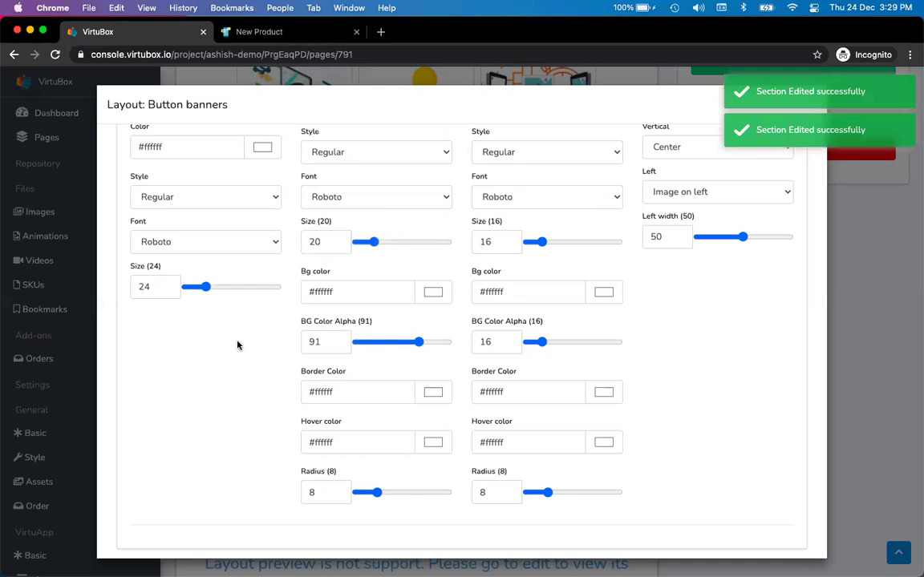
{"action": "scroll", "coordinate": [237, 345], "scroll_direction": "up", "scroll_amount": 1}
{"action": "scroll", "coordinate": [237, 344], "scroll_direction": "up", "scroll_amount": 1}
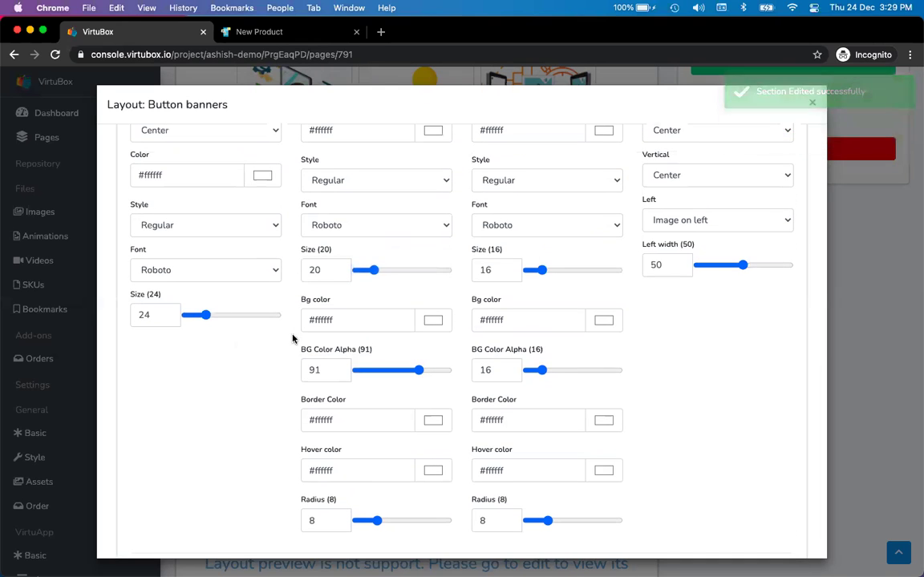
{"action": "scroll", "coordinate": [287, 346], "scroll_direction": "up", "scroll_amount": 5}
{"action": "scroll", "coordinate": [287, 347], "scroll_direction": "down", "scroll_amount": 3}
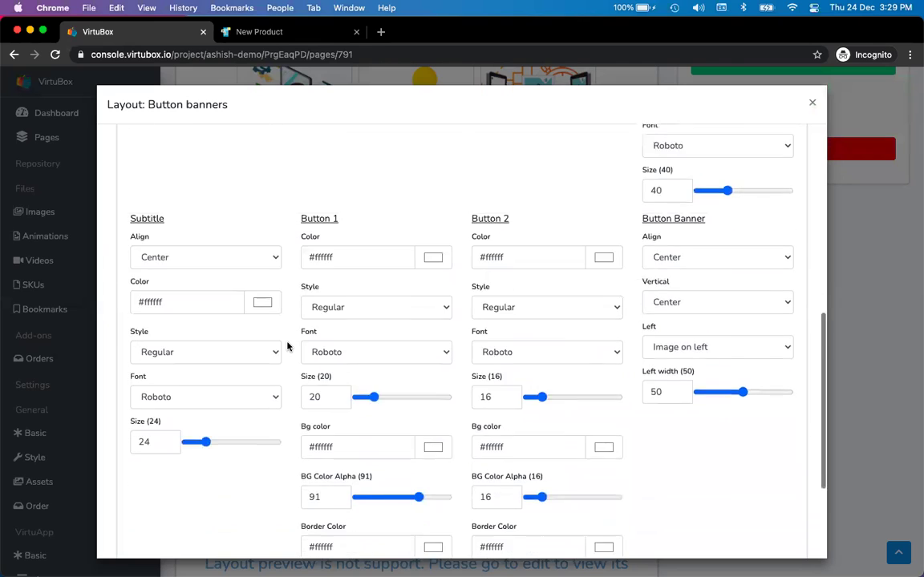
{"action": "key", "text": "ctrl+Tab"}
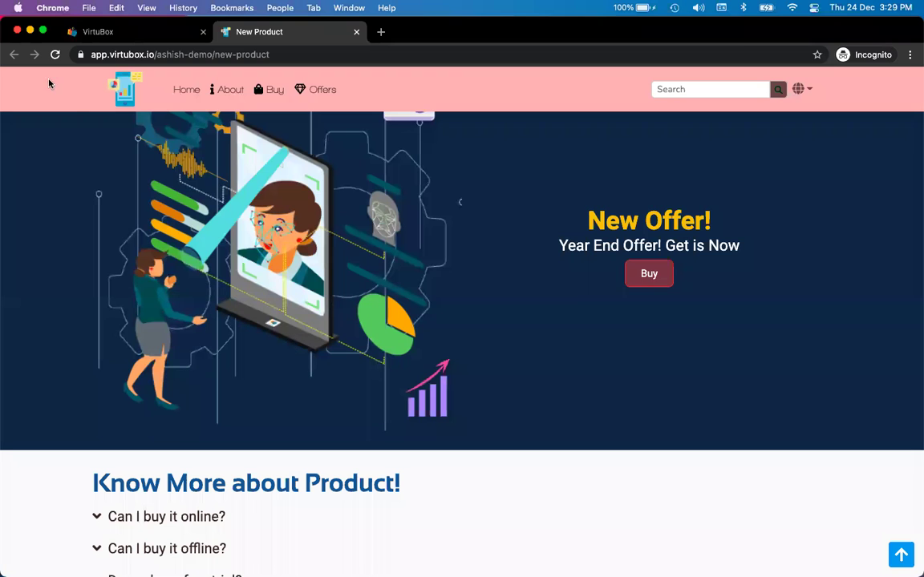
- Reload the published New Product page to check the white Buy button
{"action": "left_click", "coordinate": [53, 55]}
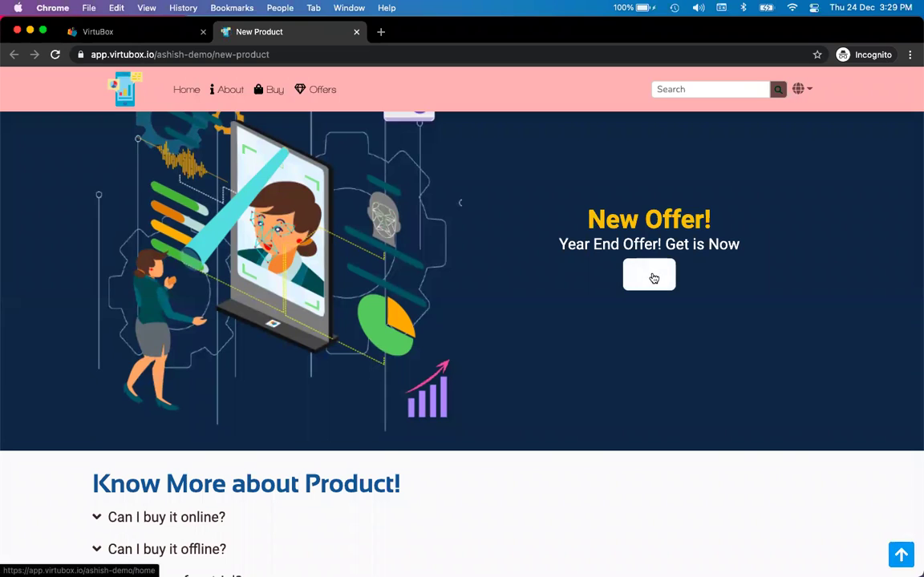
{"action": "key", "text": "ctrl+shift+Tab"}
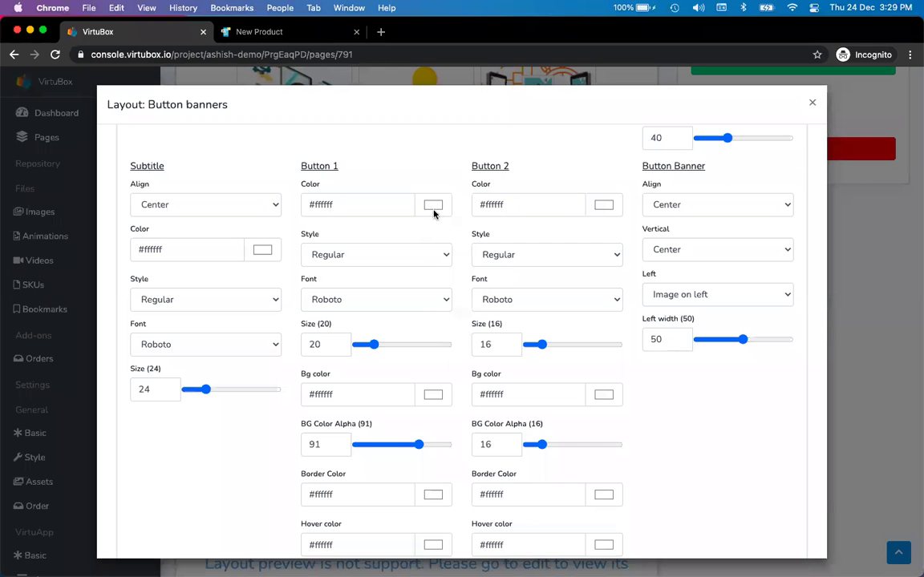
- Give Button 1 the pink text colour #e78d8d
{"action": "left_click", "coordinate": [435, 207]}
{"action": "mouse_move", "coordinate": [479, 225]}
{"action": "left_mouse_down"}
{"action": "mouse_move", "coordinate": [474, 257]}
{"action": "mouse_move", "coordinate": [472, 226]}
{"action": "left_mouse_up"}
{"action": "left_click", "coordinate": [450, 176]}
{"action": "scroll", "coordinate": [460, 247], "scroll_direction": "down", "scroll_amount": 2}
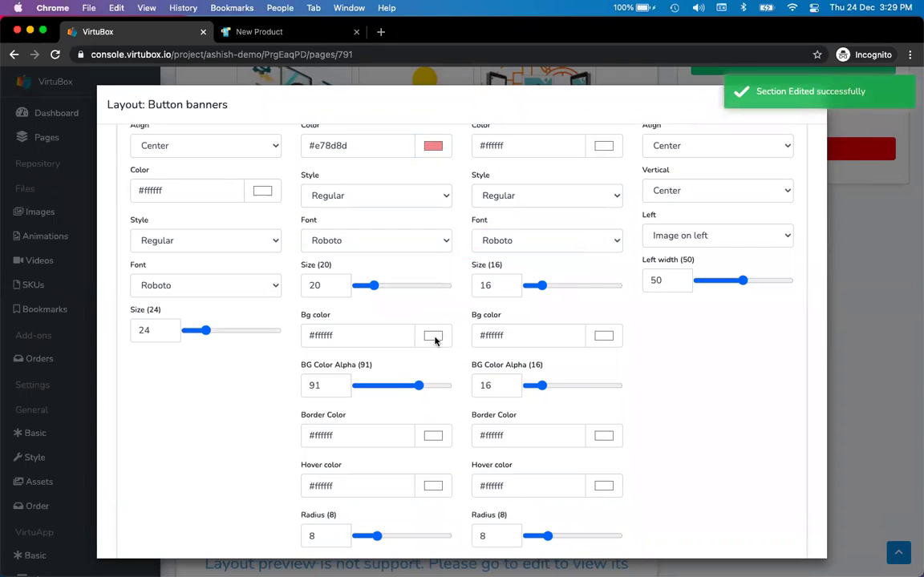
- Set Button 1's background to teal #a2ebd9 and reload the published page to preview it
{"action": "left_click", "coordinate": [435, 339]}
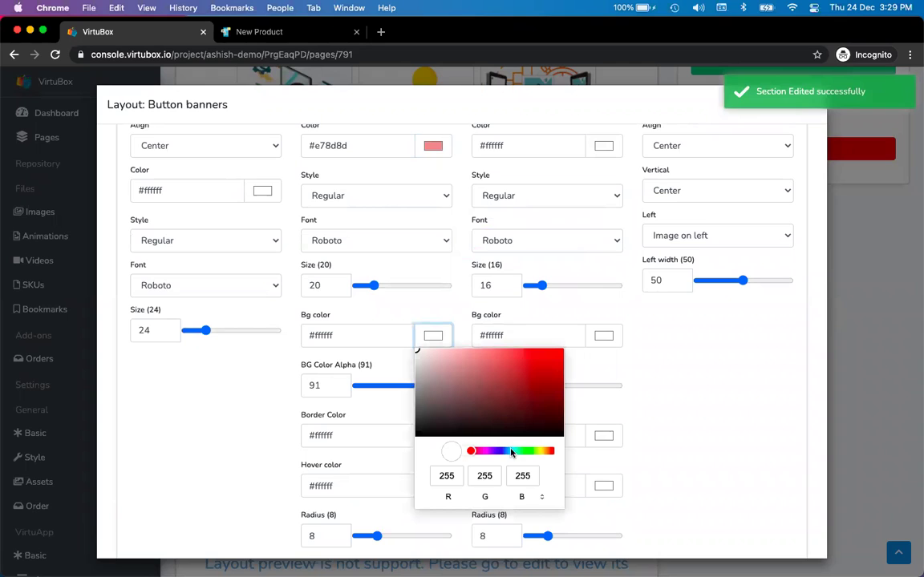
{"action": "left_click", "coordinate": [516, 451]}
{"action": "left_click_drag", "start_coordinate": [482, 375], "coordinate": [460, 355]}
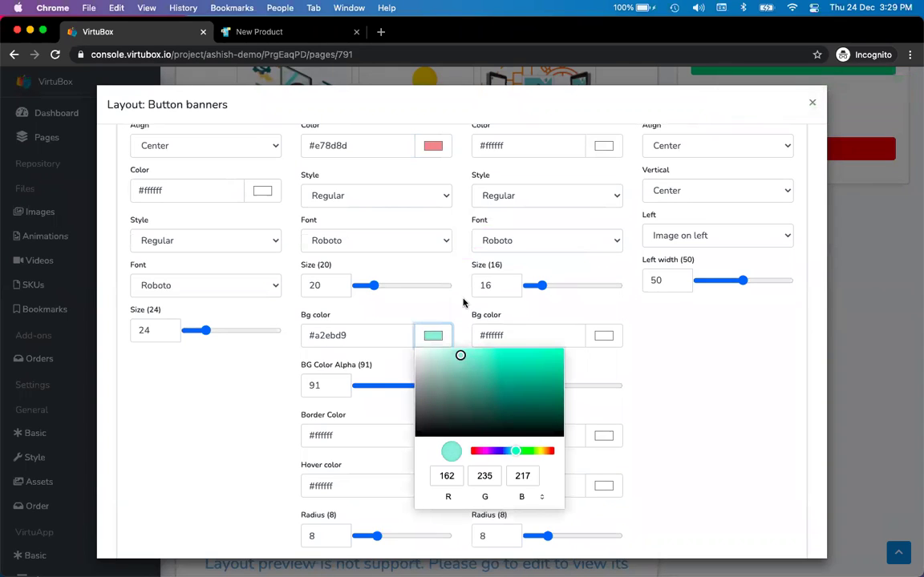
{"action": "left_click", "coordinate": [463, 303]}
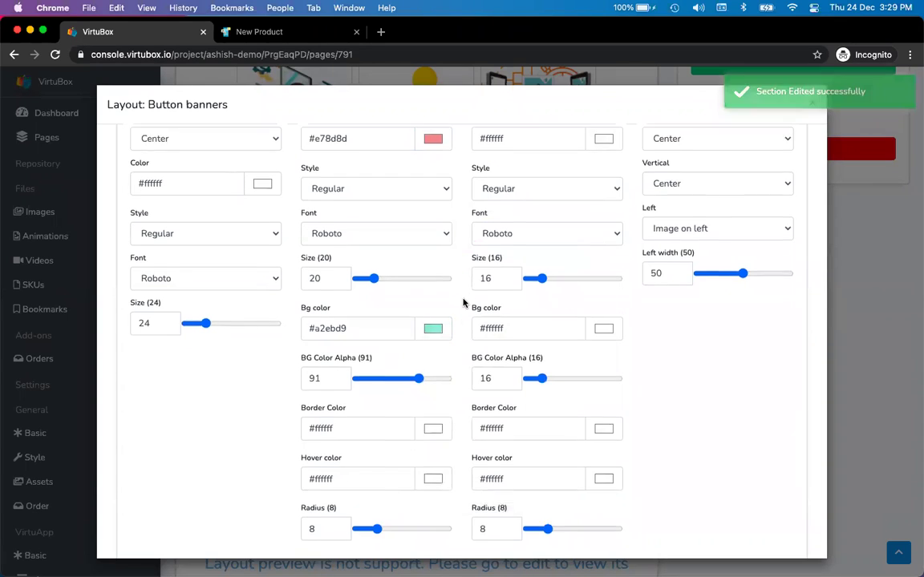
{"action": "scroll", "coordinate": [463, 303], "scroll_direction": "down", "scroll_amount": 2}
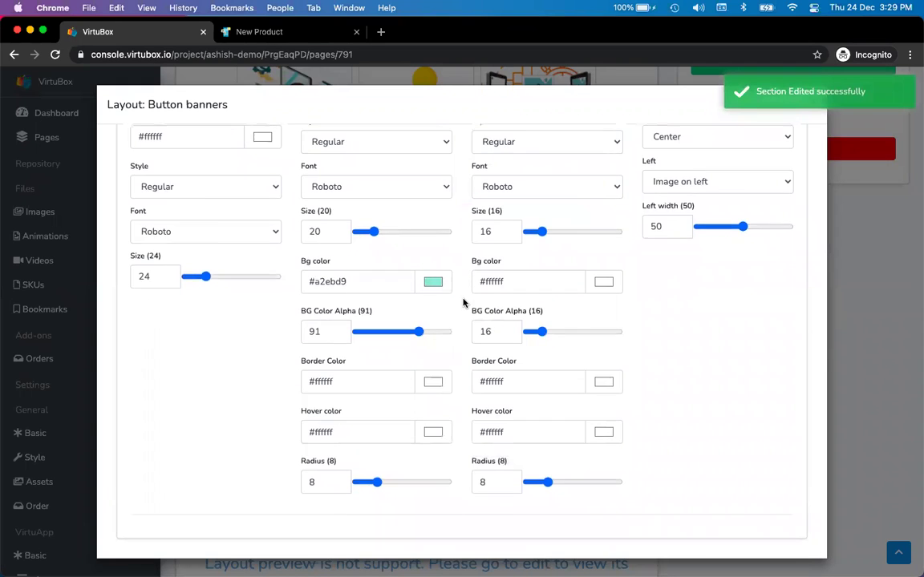
{"action": "scroll", "coordinate": [463, 303], "scroll_direction": "up", "scroll_amount": 1}
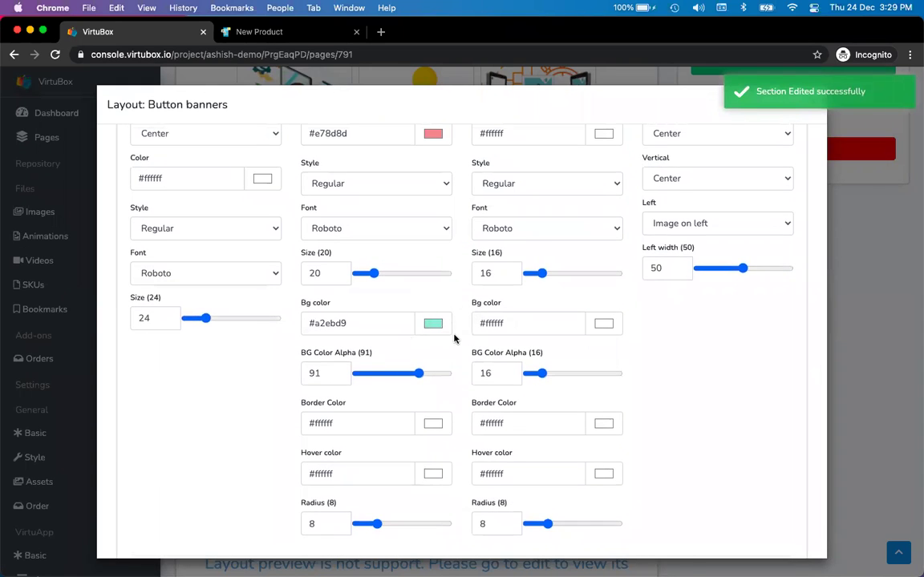
{"action": "key", "text": "ctrl+Tab"}
{"action": "left_click", "coordinate": [55, 55]}
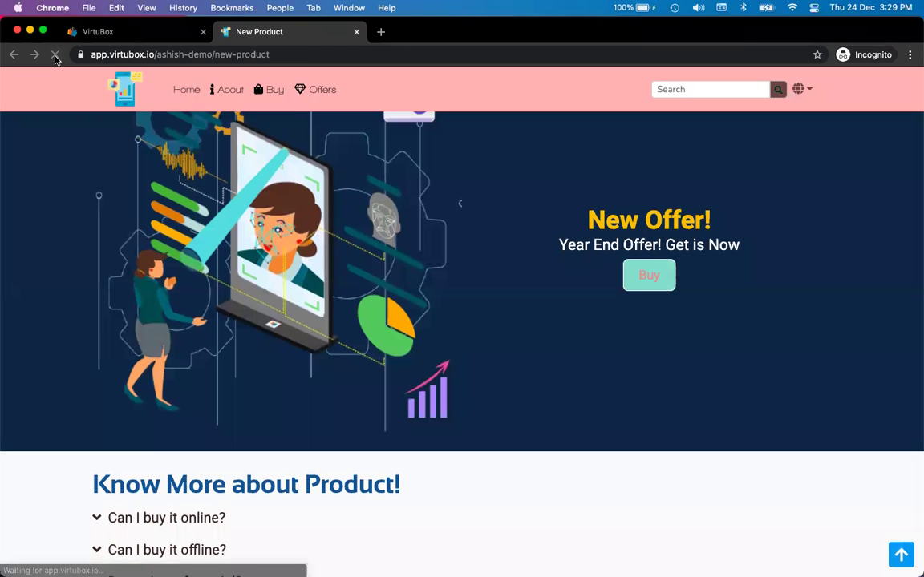
- Set Button 1's background alpha to 16 and its text colour to pale pink #f3cece
{"action": "key", "text": "ctrl+Tab"}
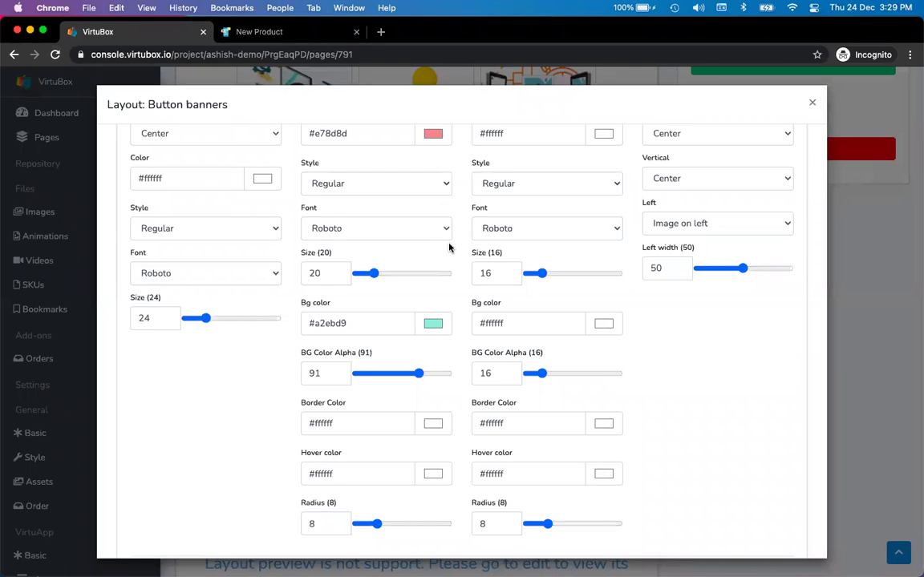
{"action": "scroll", "coordinate": [449, 264], "scroll_direction": "up", "scroll_amount": 1}
{"action": "double_click", "coordinate": [320, 387]}
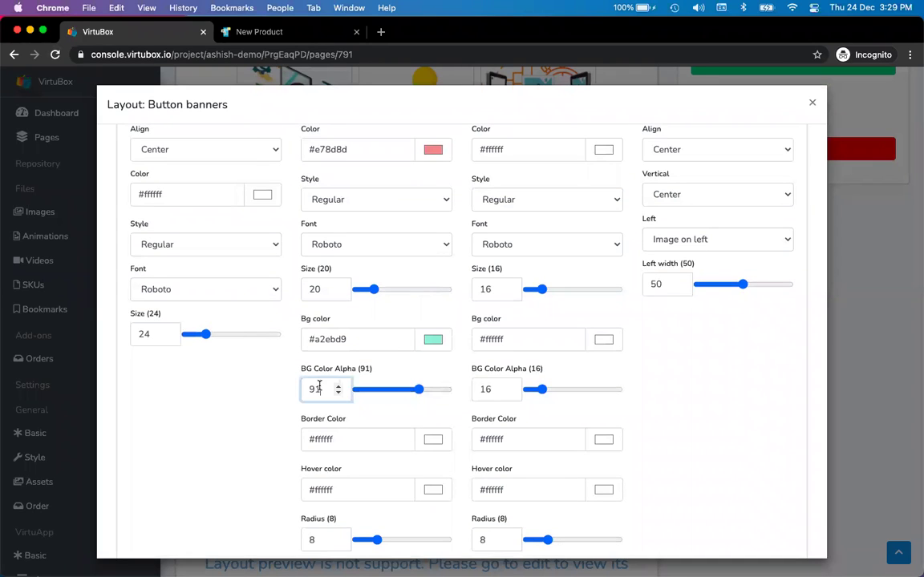
{"action": "type", "text": "16"}
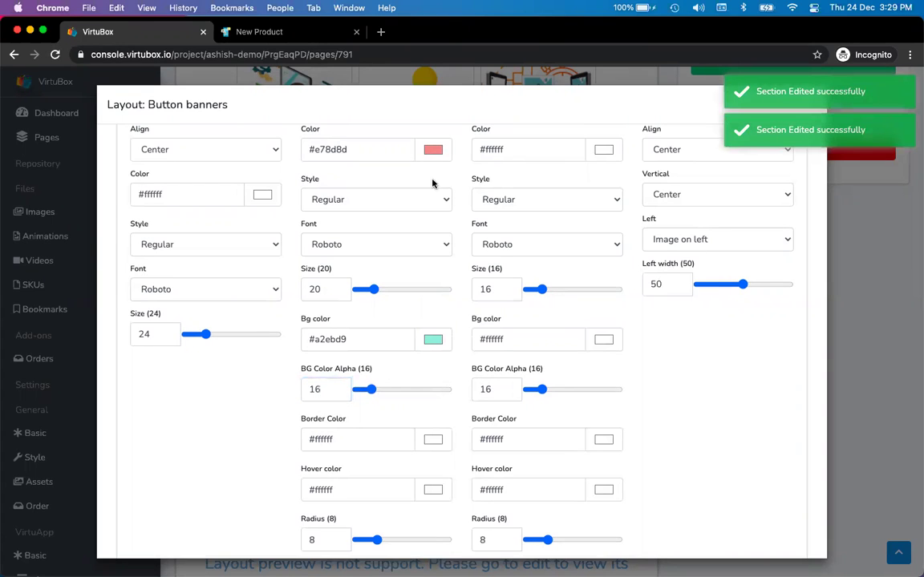
{"action": "left_click", "coordinate": [433, 149]}
{"action": "left_click", "coordinate": [447, 188]}
{"action": "left_click_drag", "start_coordinate": [448, 188], "coordinate": [439, 168]}
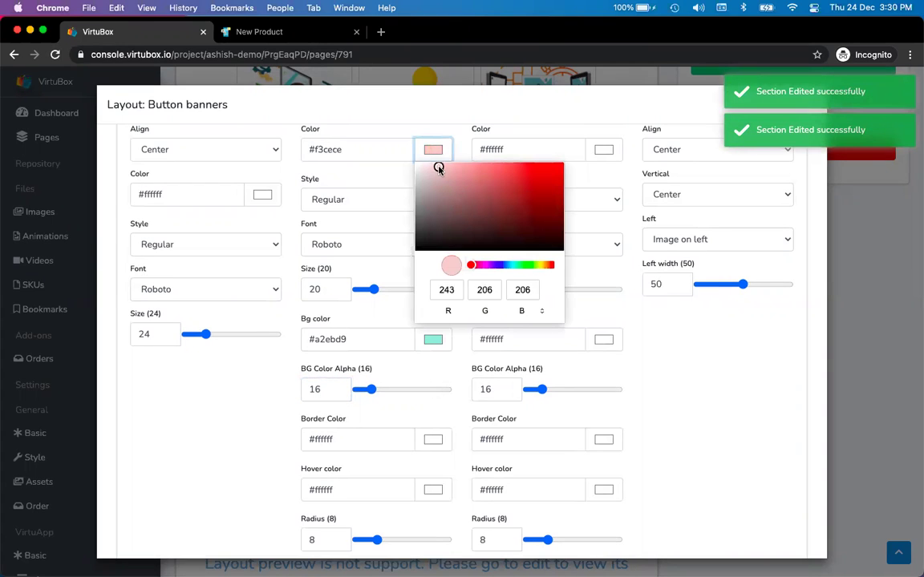
{"action": "left_click", "coordinate": [463, 153]}
- Reload the published page and compare the translucent Buy button with the editor
{"action": "key", "text": "ctrl+Tab"}
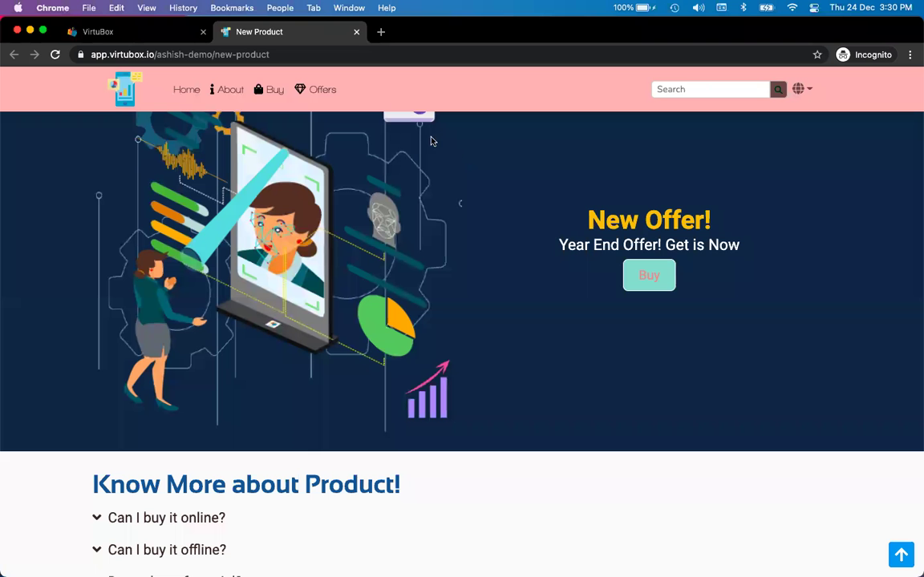
{"action": "left_click", "coordinate": [56, 56]}
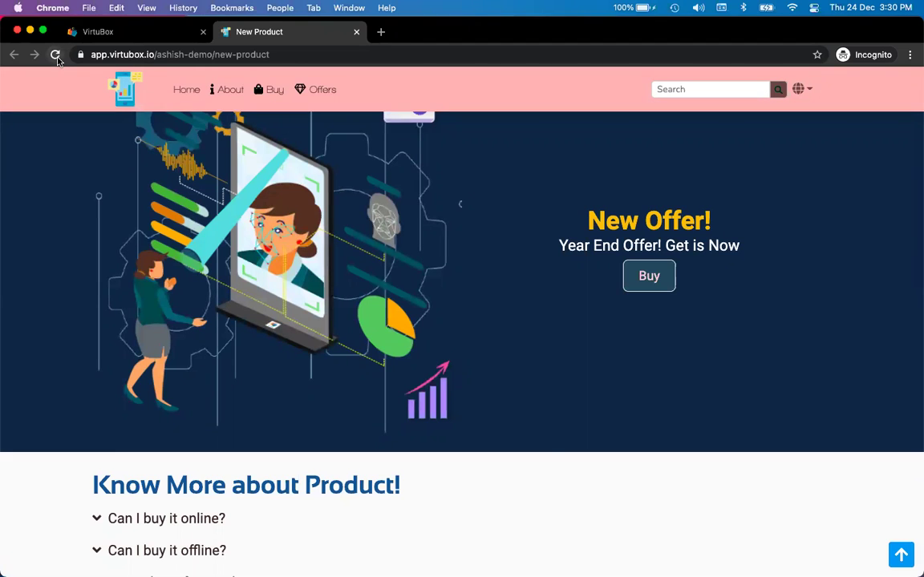
{"action": "key", "text": "ctrl+shift+Tab"}
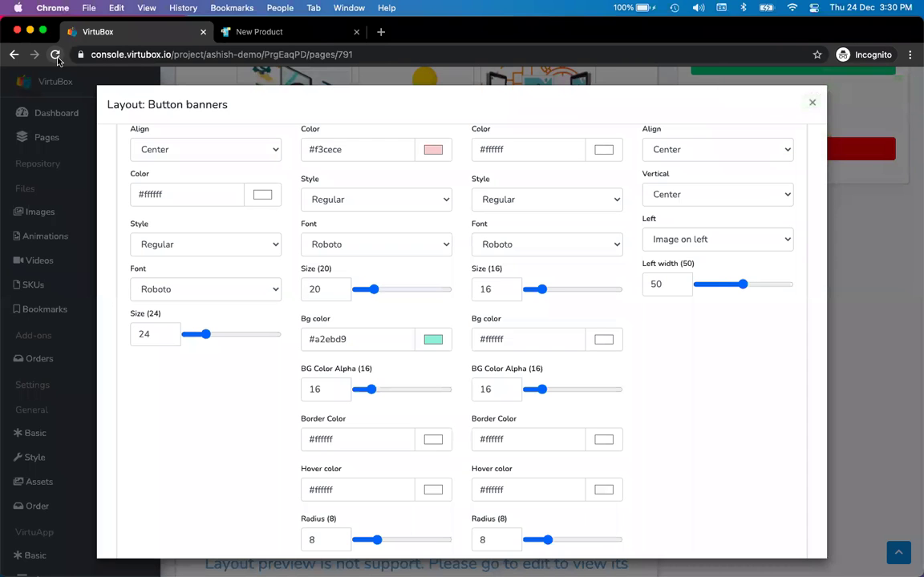
{"action": "key", "text": "ctrl+Tab"}
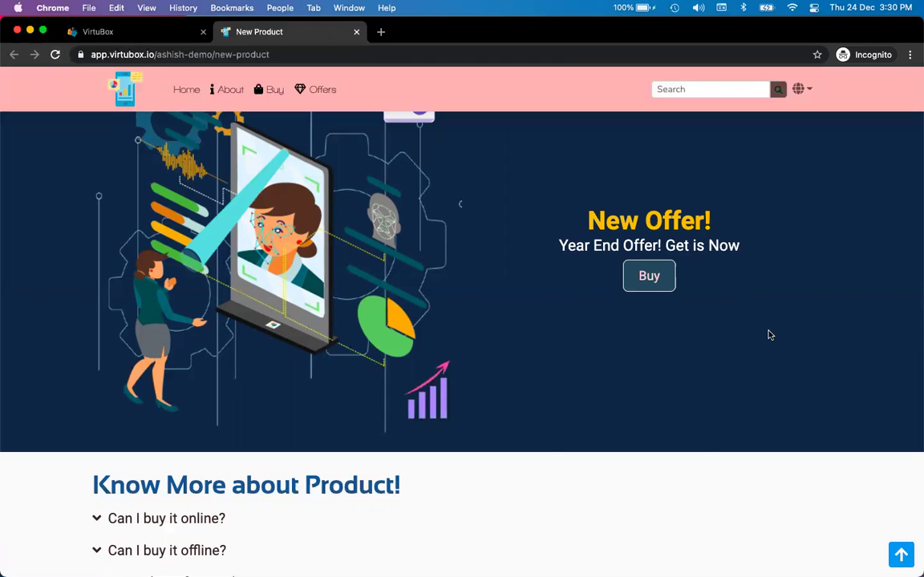
{"action": "key", "text": "ctrl+shift+Tab"}
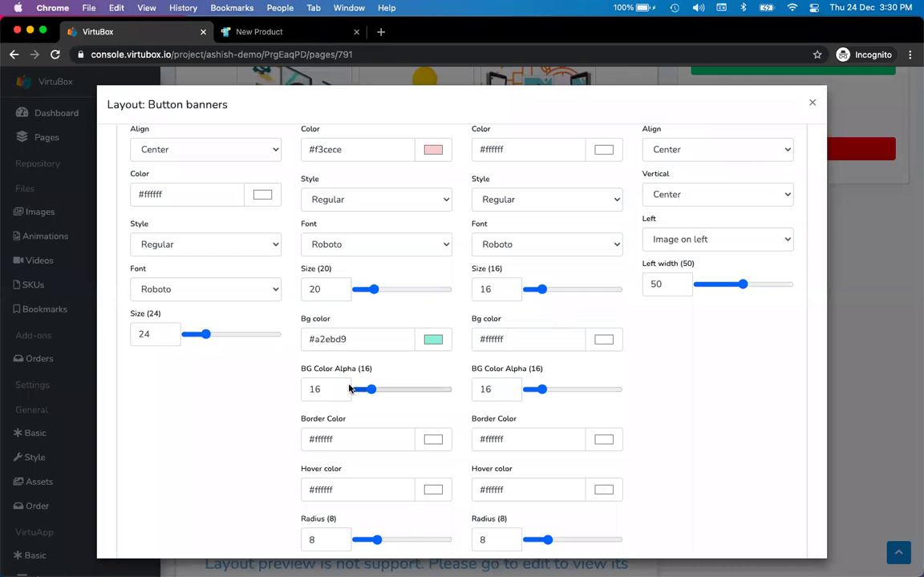
- Restore Button 1's background alpha to 100 and reload the published page to confirm
{"action": "double_click", "coordinate": [321, 388]}
{"action": "type", "text": "100"}
{"action": "left_click", "coordinate": [462, 375]}
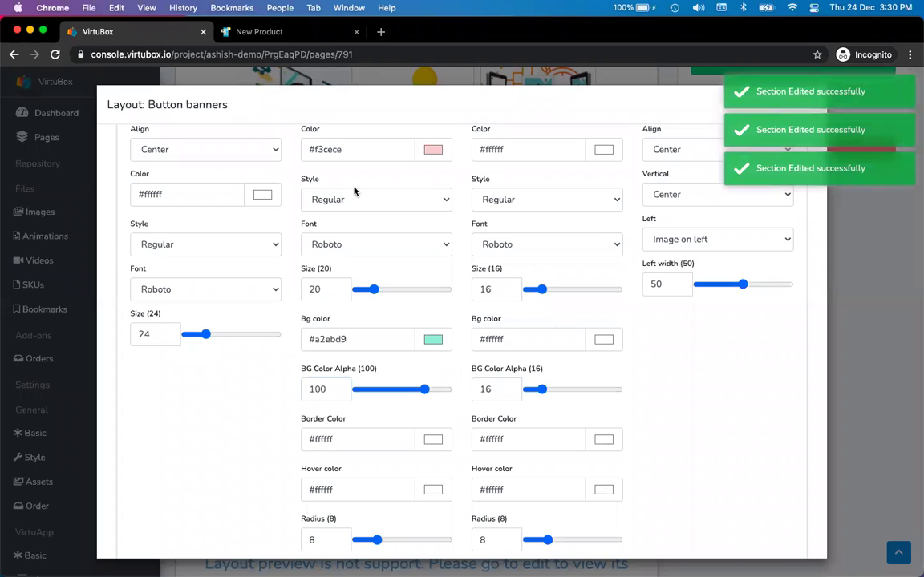
{"action": "scroll", "coordinate": [425, 217], "scroll_direction": "up", "scroll_amount": 1}
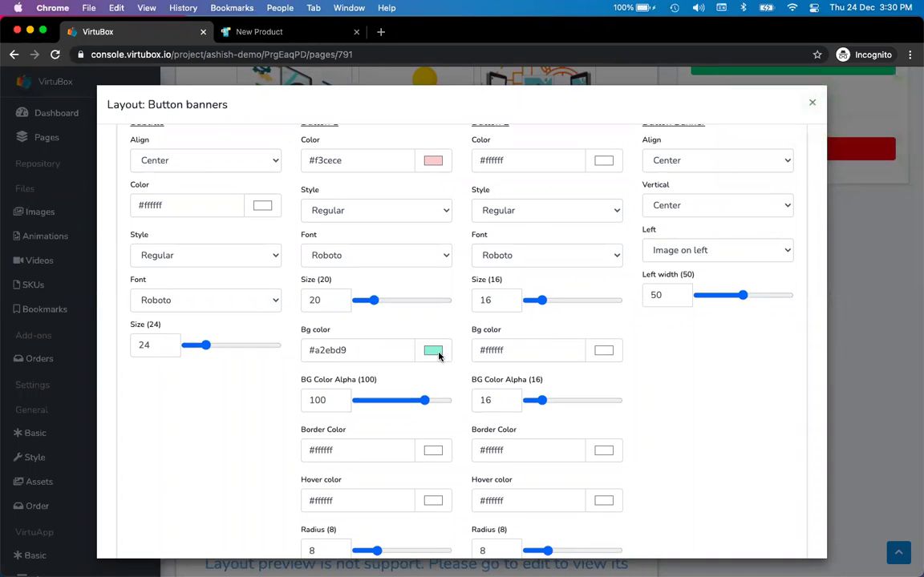
{"action": "left_click", "coordinate": [259, 31]}
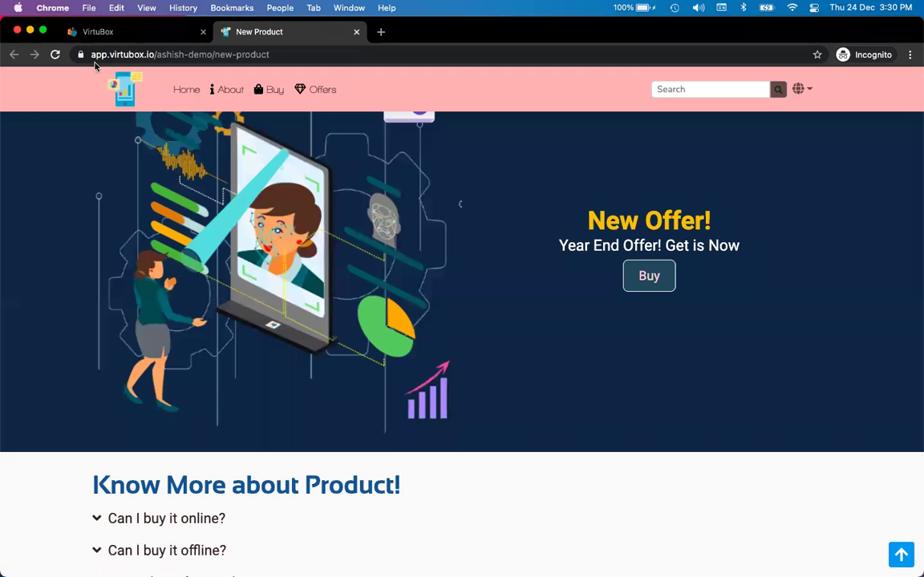
{"action": "left_click", "coordinate": [55, 55]}
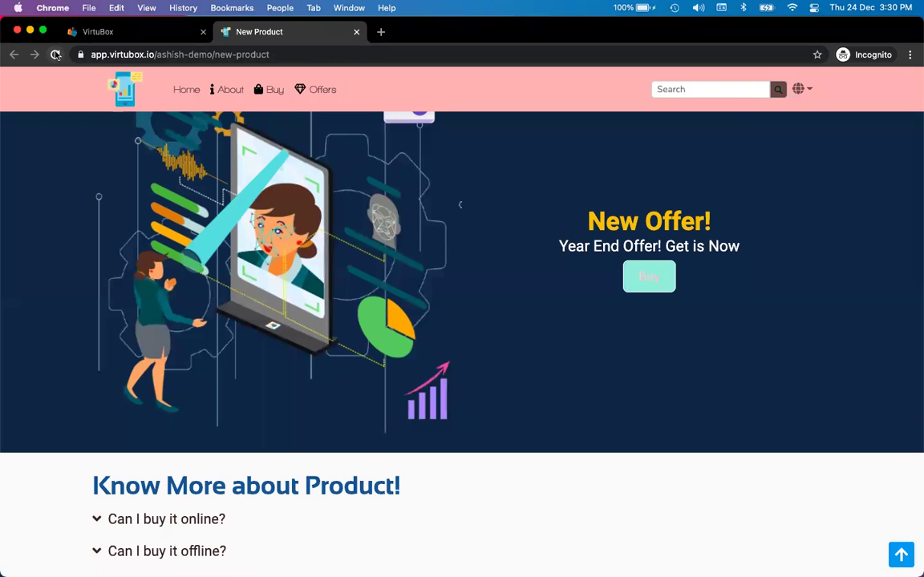
{"action": "key", "text": "ctrl+shift+Tab"}
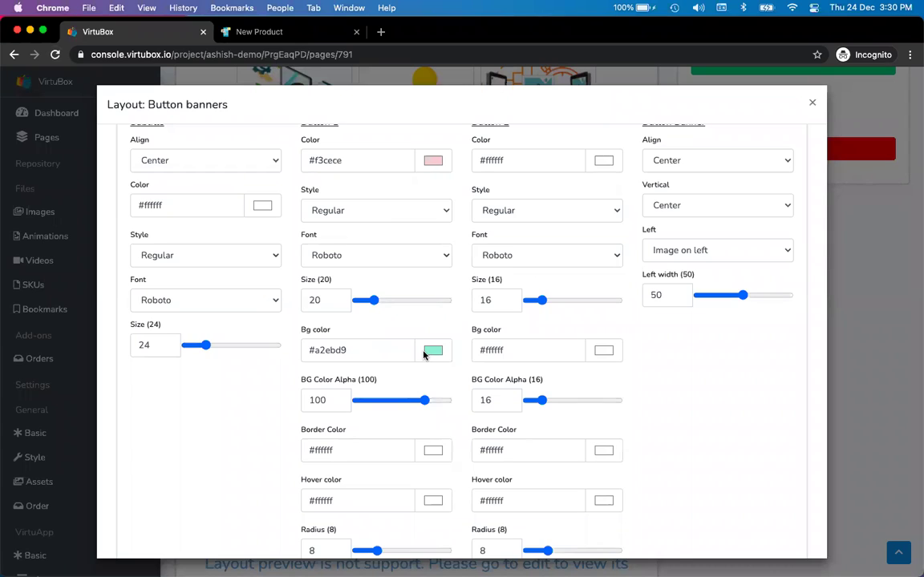
- Set Button 1's background alpha to 50 and preview the half-transparent Buy button on the live page
{"action": "scroll", "coordinate": [425, 355], "scroll_direction": "down", "scroll_amount": 2}
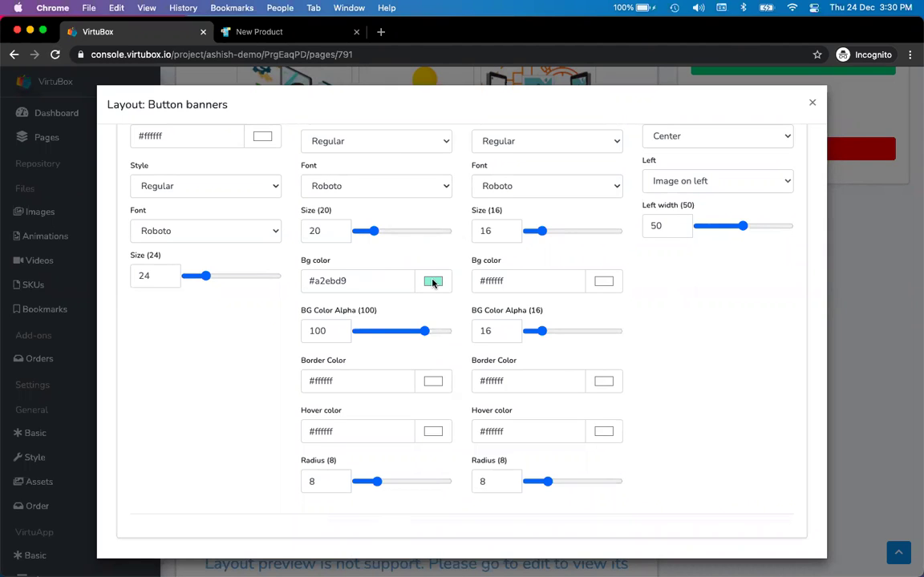
{"action": "double_click", "coordinate": [323, 331]}
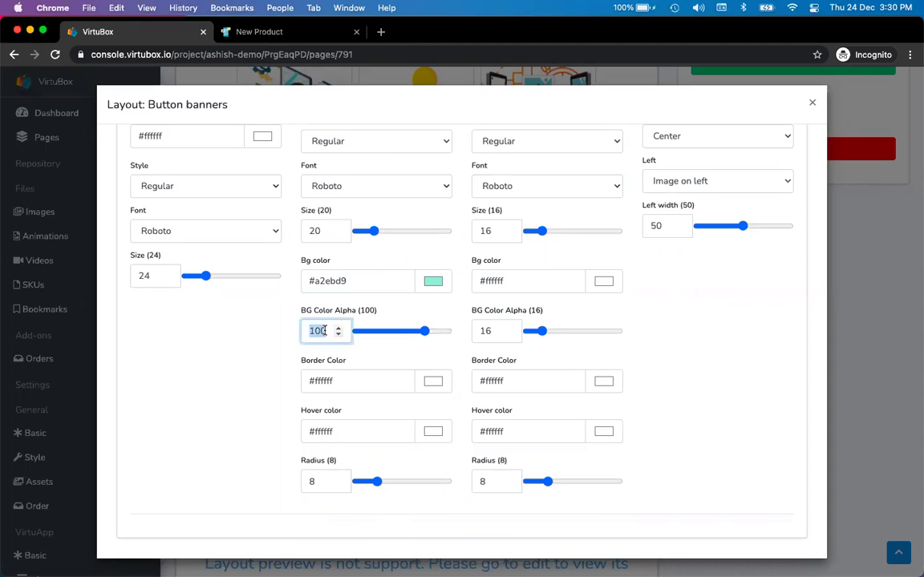
{"action": "type", "text": "50"}
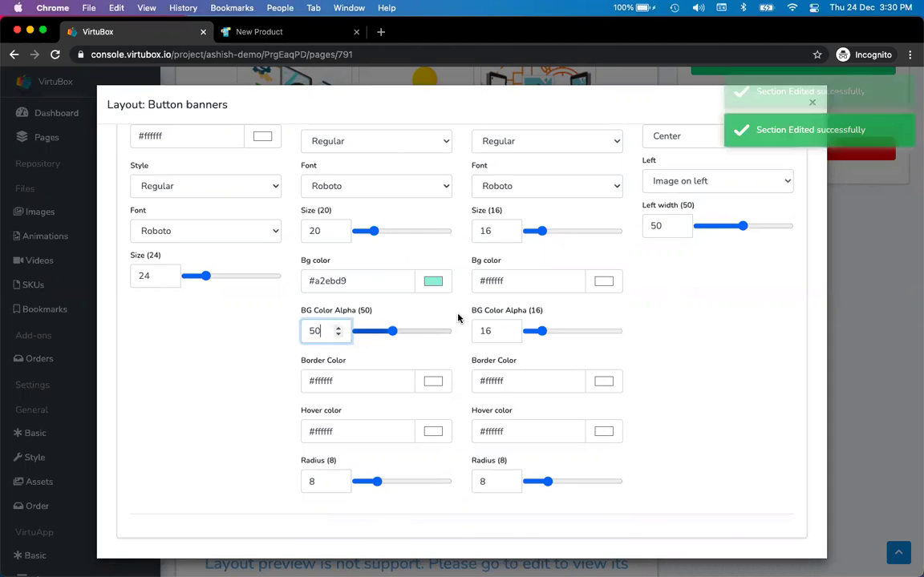
{"action": "key", "text": "ctrl+Tab"}
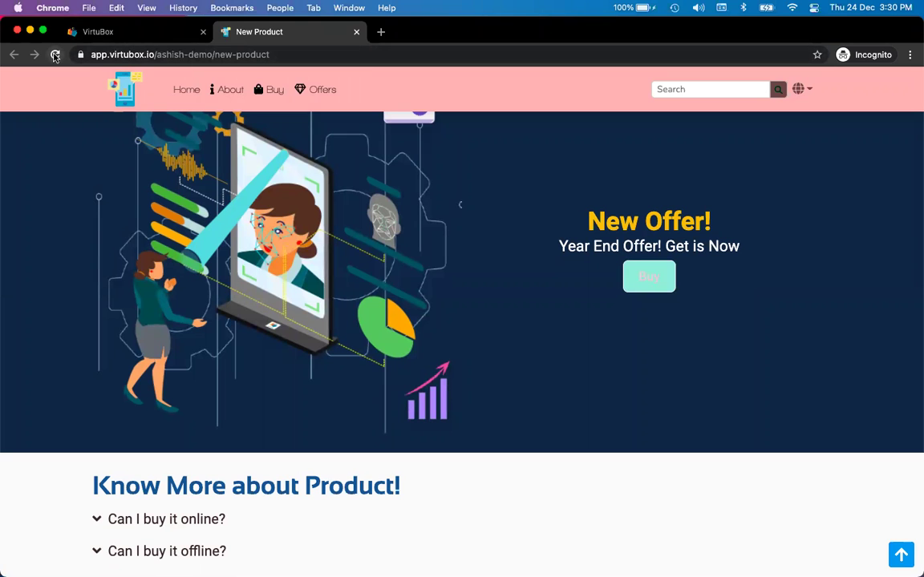
{"action": "left_click", "coordinate": [54, 55]}
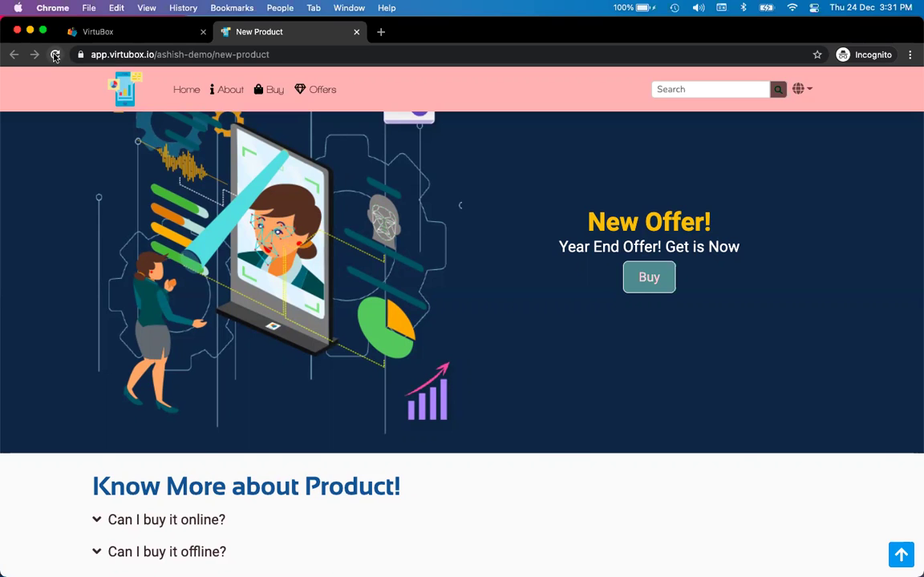
{"action": "key", "text": "ctrl+shift+Tab"}
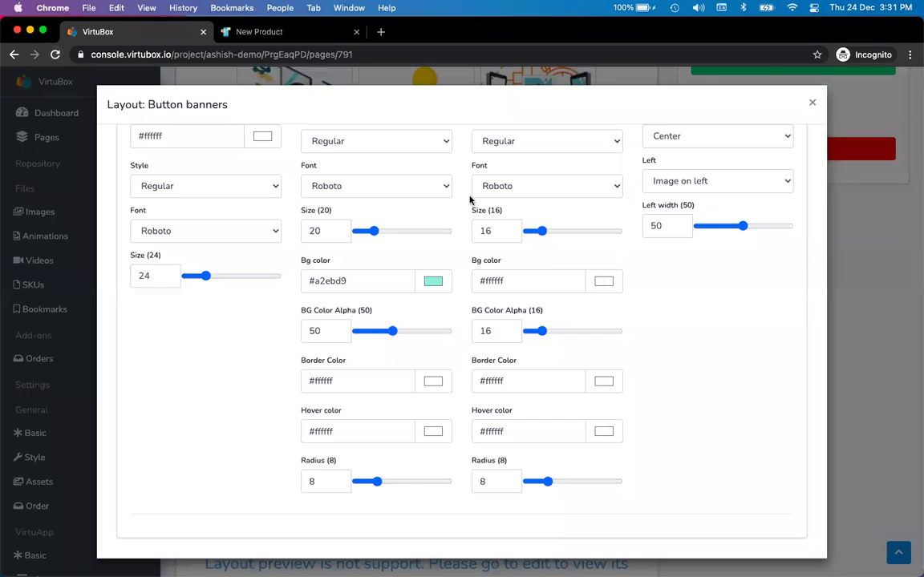
- Close the Button banners layout dialog
{"action": "scroll", "coordinate": [679, 237], "scroll_direction": "up", "scroll_amount": 10}
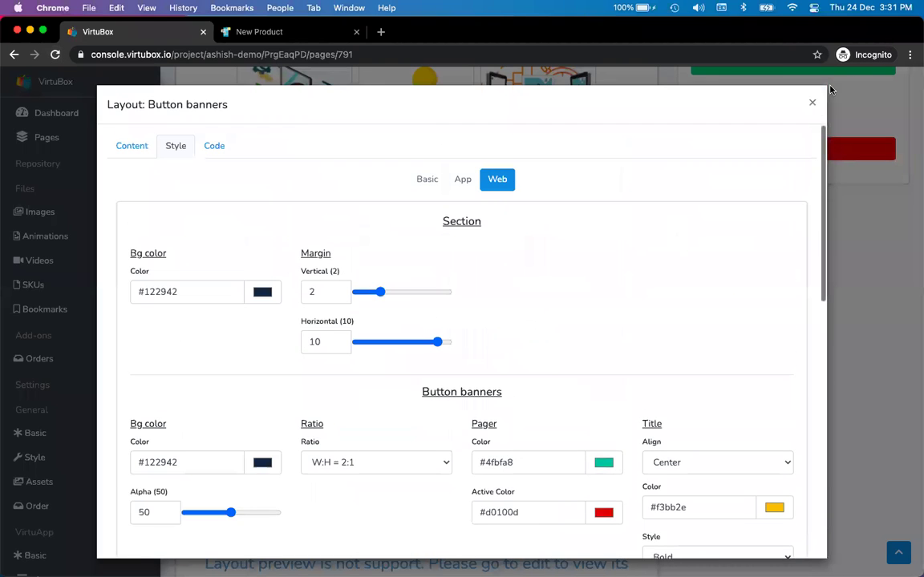
{"action": "left_click", "coordinate": [811, 102]}
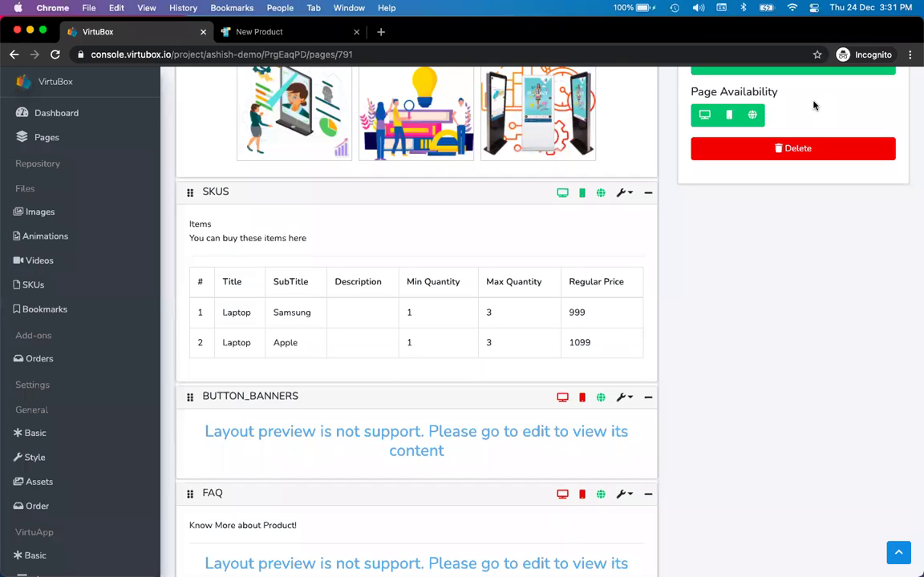
{"action": "scroll", "coordinate": [129, 358], "scroll_direction": "down", "scroll_amount": 5}
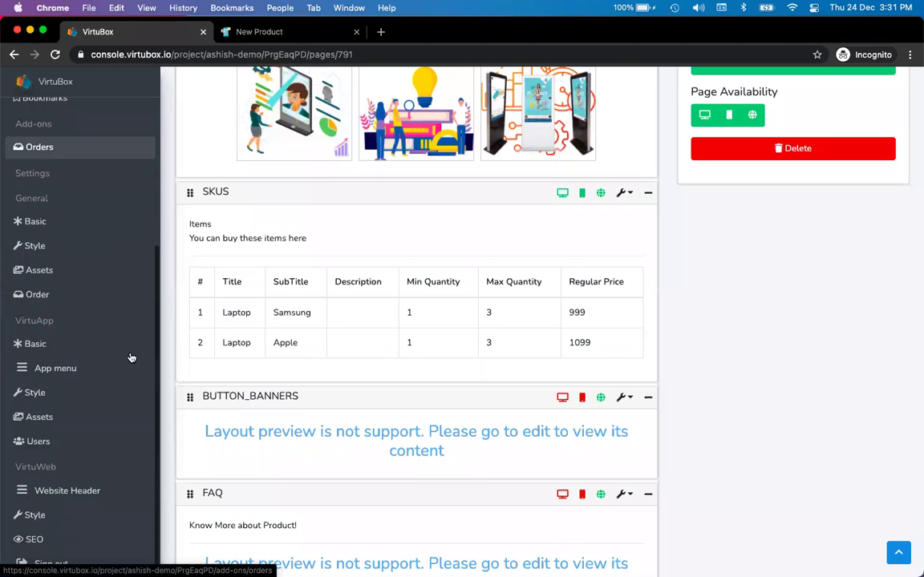
- Confirm the website Title font stays Seaside Resort NF, then view the published New Product page
{"action": "left_click", "coordinate": [70, 516]}
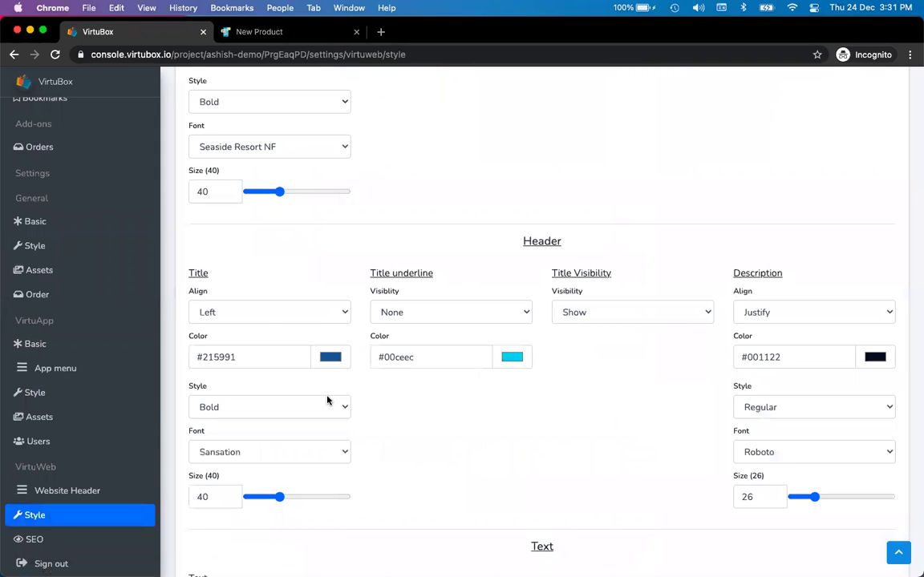
{"action": "scroll", "coordinate": [511, 409], "scroll_direction": "up", "scroll_amount": 1}
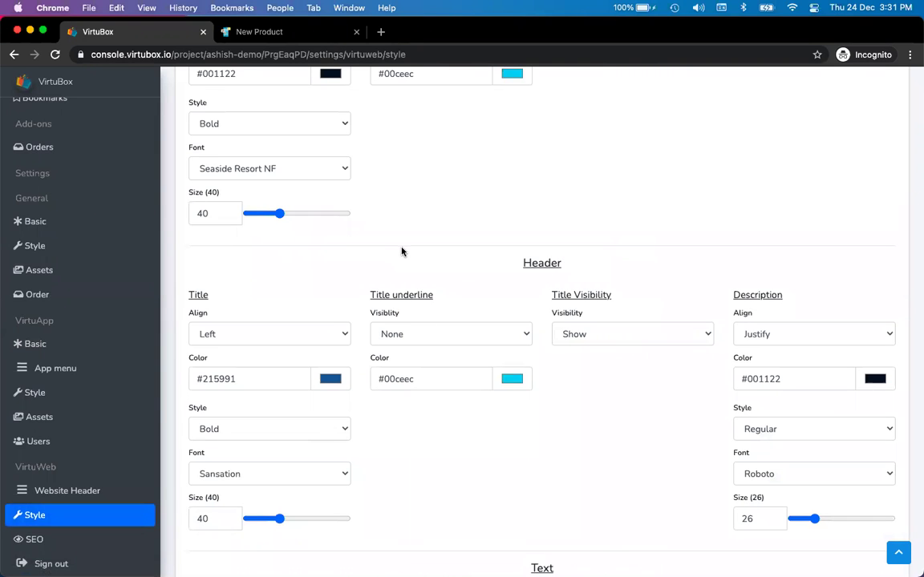
{"action": "scroll", "coordinate": [401, 250], "scroll_direction": "up", "scroll_amount": 5}
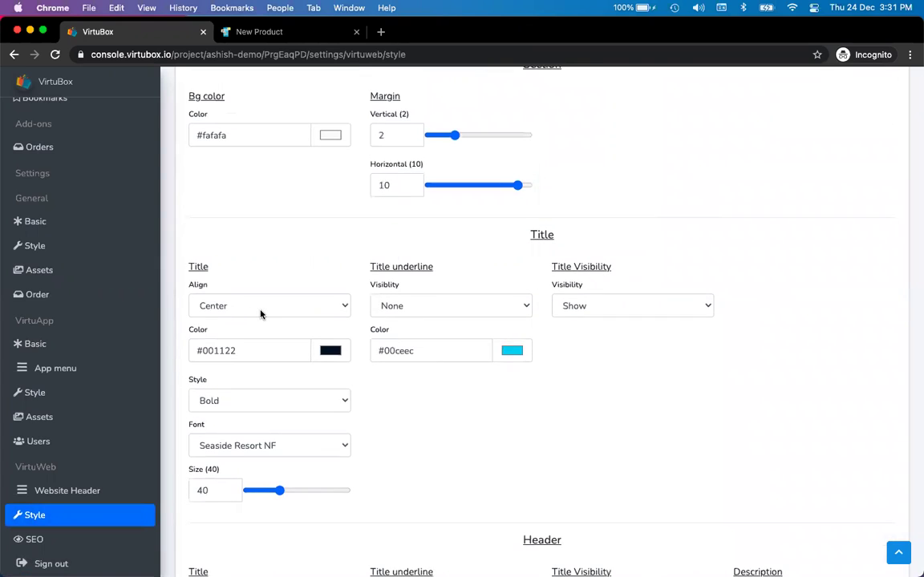
{"action": "scroll", "coordinate": [260, 314], "scroll_direction": "down", "scroll_amount": 3}
{"action": "left_click", "coordinate": [279, 332]}
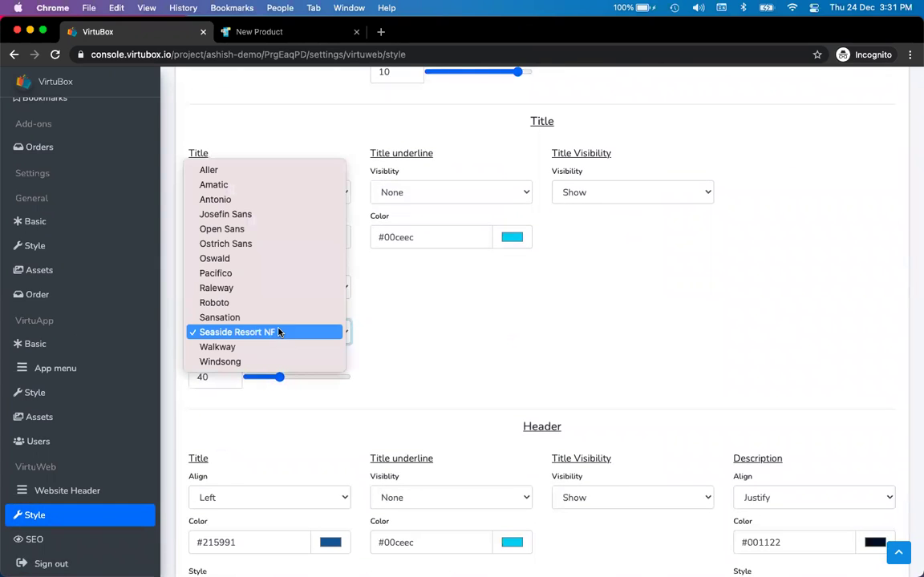
{"action": "left_click", "coordinate": [443, 366]}
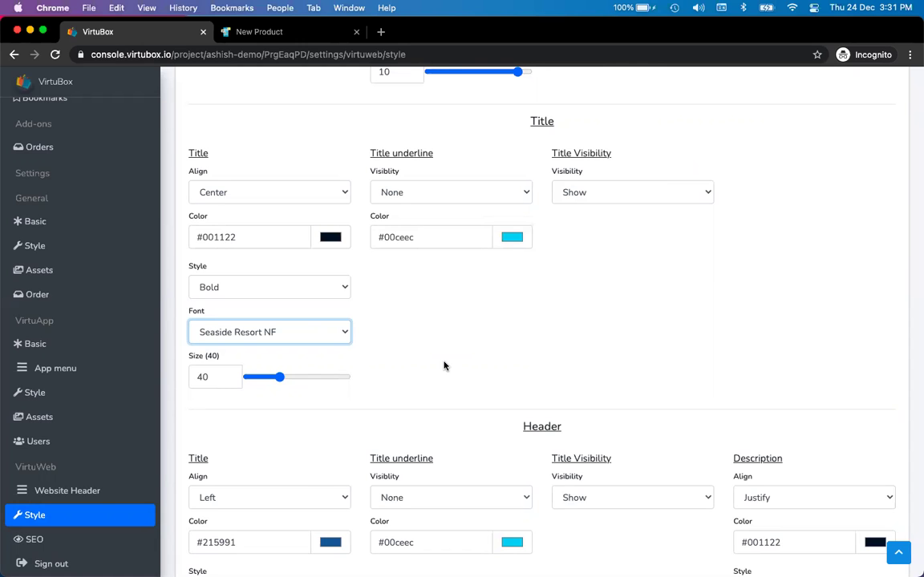
{"action": "key", "text": "ctrl+Tab"}
{"action": "scroll", "coordinate": [445, 291], "scroll_direction": "up", "scroll_amount": 15}
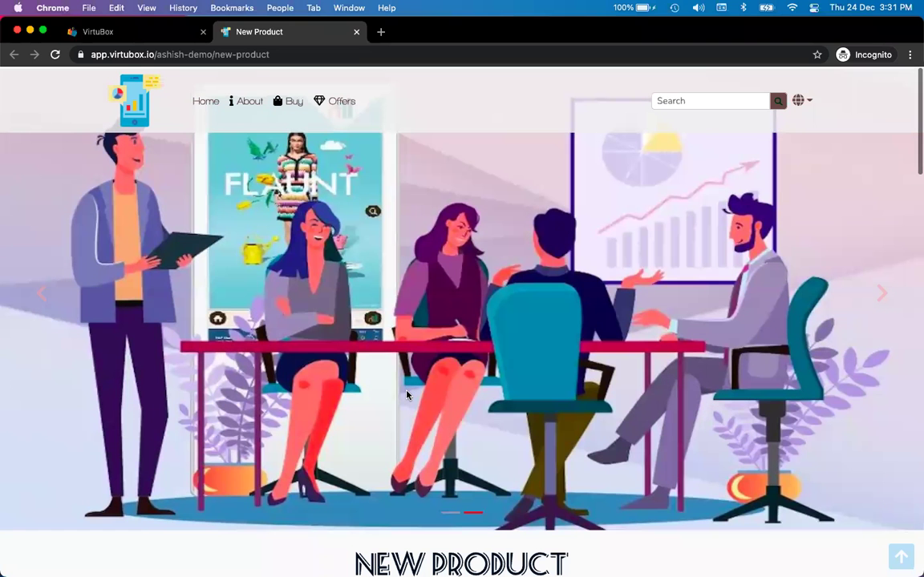
- Browse the live site's Buy and About Us pages, then return to the console's style settings
{"action": "scroll", "coordinate": [328, 490], "scroll_direction": "down", "scroll_amount": 2}
{"action": "left_click_drag", "start_coordinate": [328, 489], "coordinate": [690, 488]}
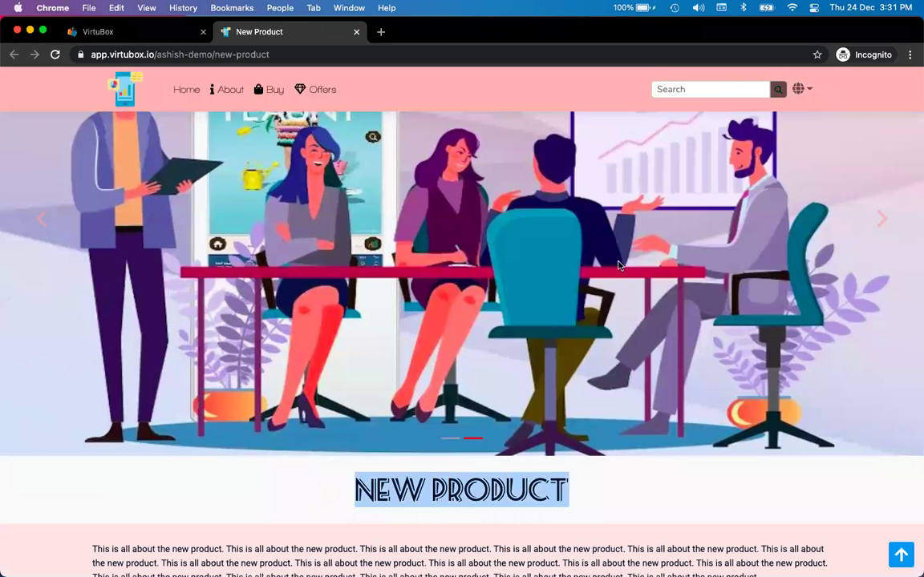
{"action": "left_click", "coordinate": [278, 90]}
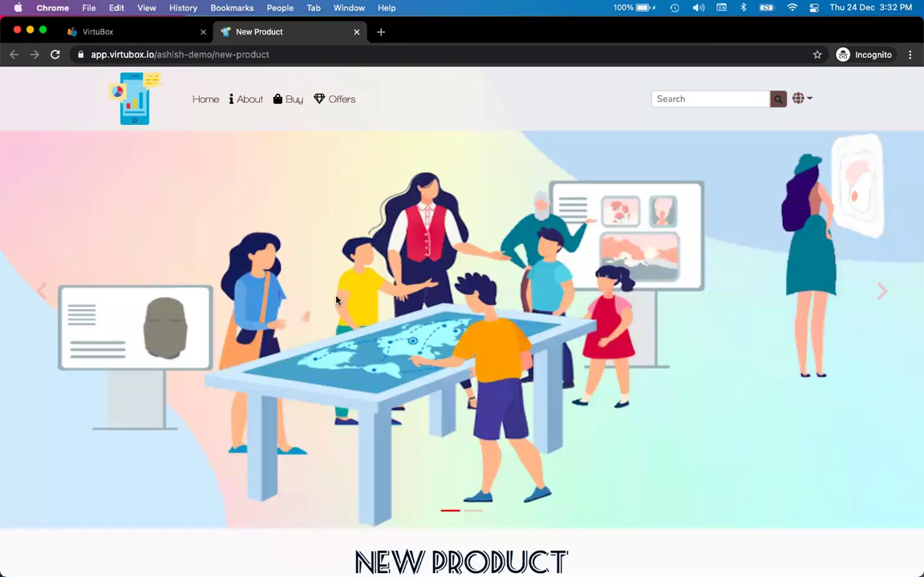
{"action": "left_click", "coordinate": [234, 101]}
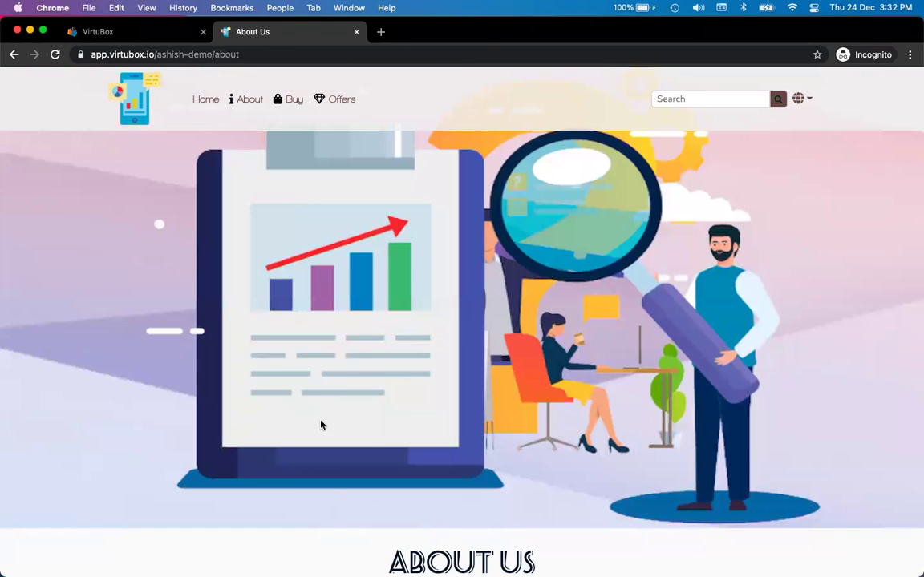
{"action": "left_click_drag", "start_coordinate": [390, 559], "coordinate": [503, 537]}
{"action": "left_click", "coordinate": [503, 538]}
{"action": "key", "text": "ctrl+shift+Tab"}
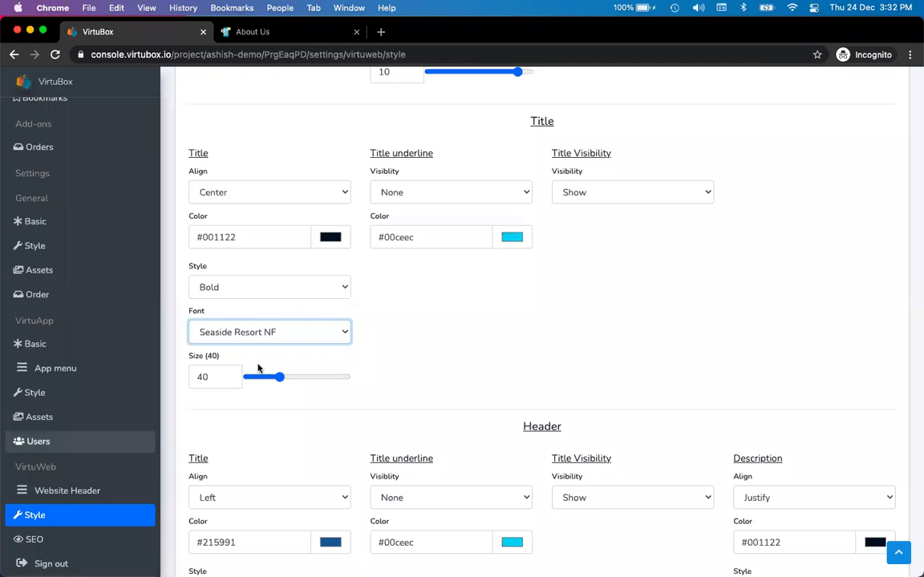
- Open the Pages list and select the Offers page for editing
{"action": "left_click", "coordinate": [169, 418]}
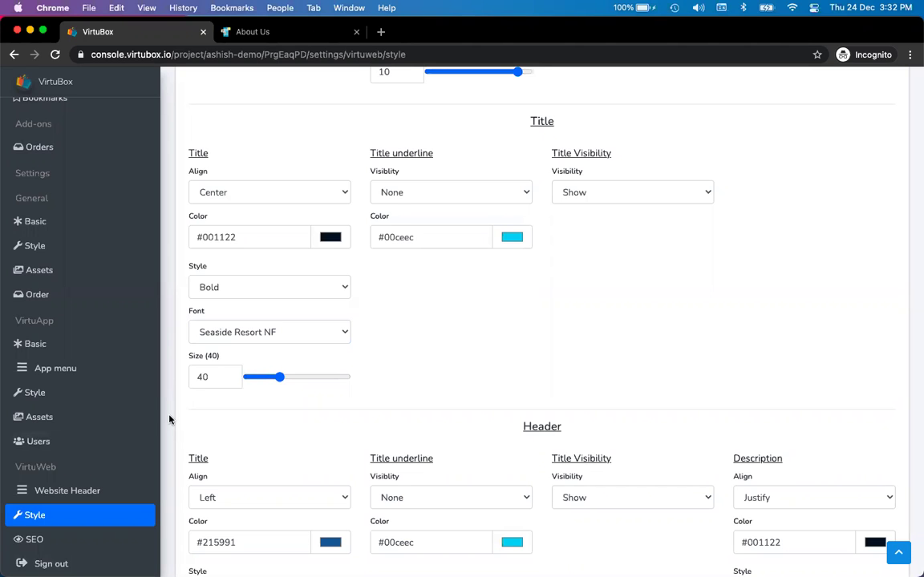
{"action": "scroll", "coordinate": [115, 302], "scroll_direction": "up", "scroll_amount": 5}
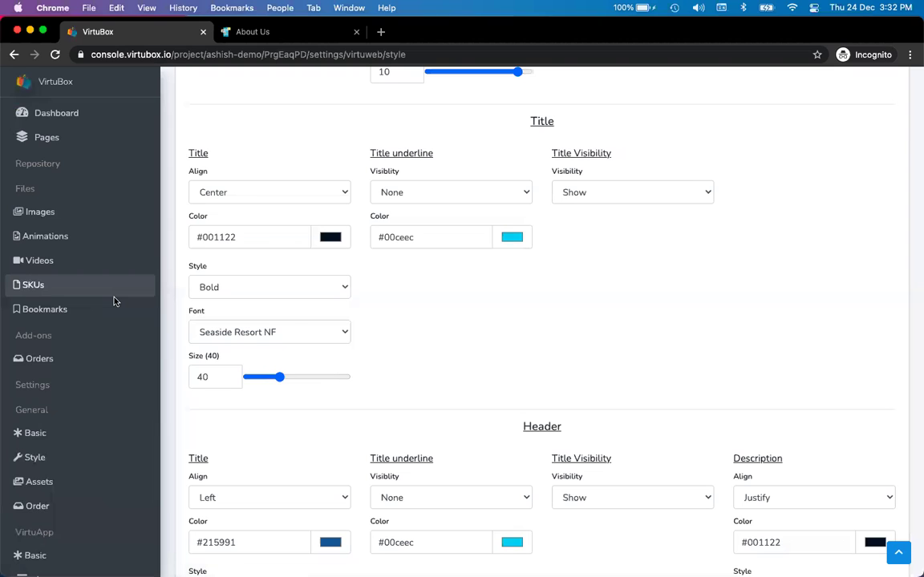
{"action": "left_click", "coordinate": [69, 138]}
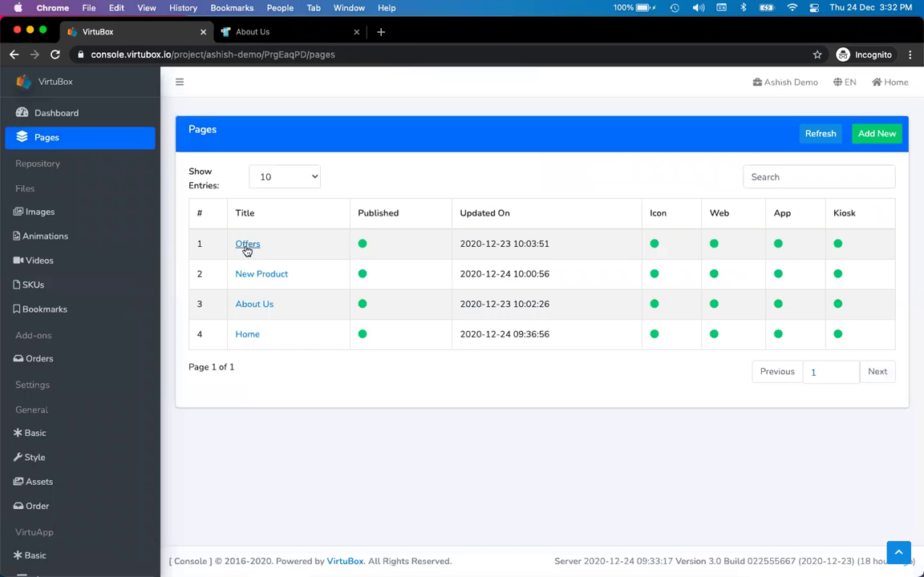
{"action": "left_click", "coordinate": [248, 246]}
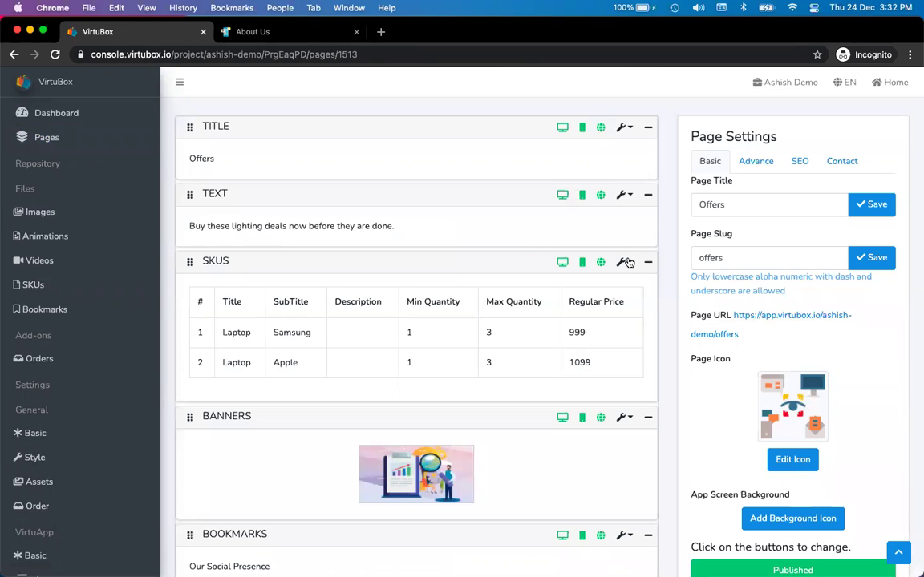
- Show the SKUS block's wrench actions: Edit, Copy, Add New and Delete
{"action": "left_click", "coordinate": [623, 262]}
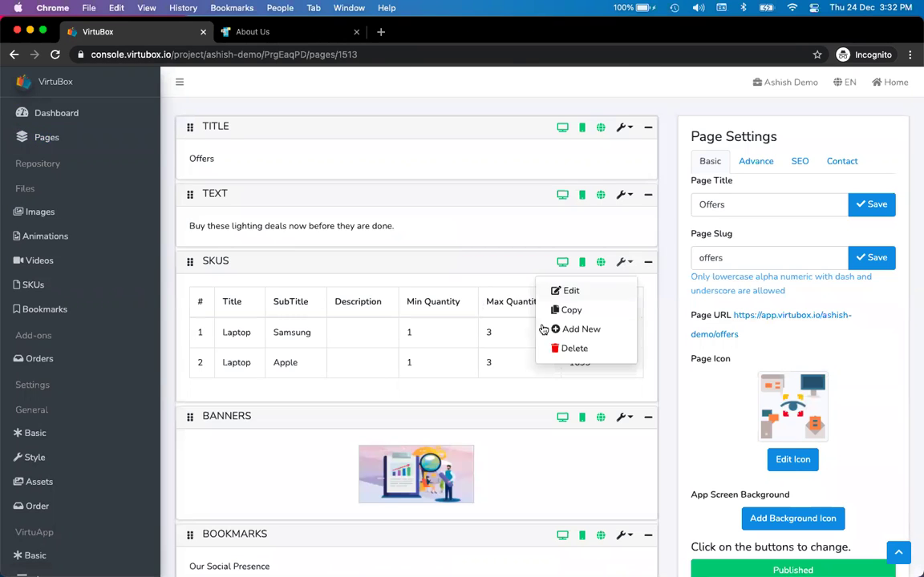
{"action": "left_click", "coordinate": [525, 262]}
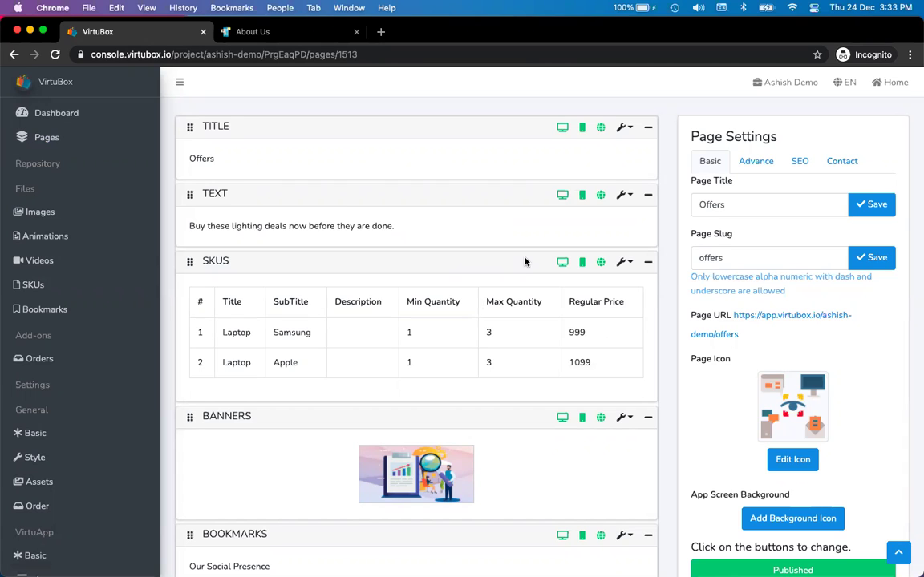
{"action": "scroll", "coordinate": [75, 362], "scroll_direction": "down", "scroll_amount": 5}
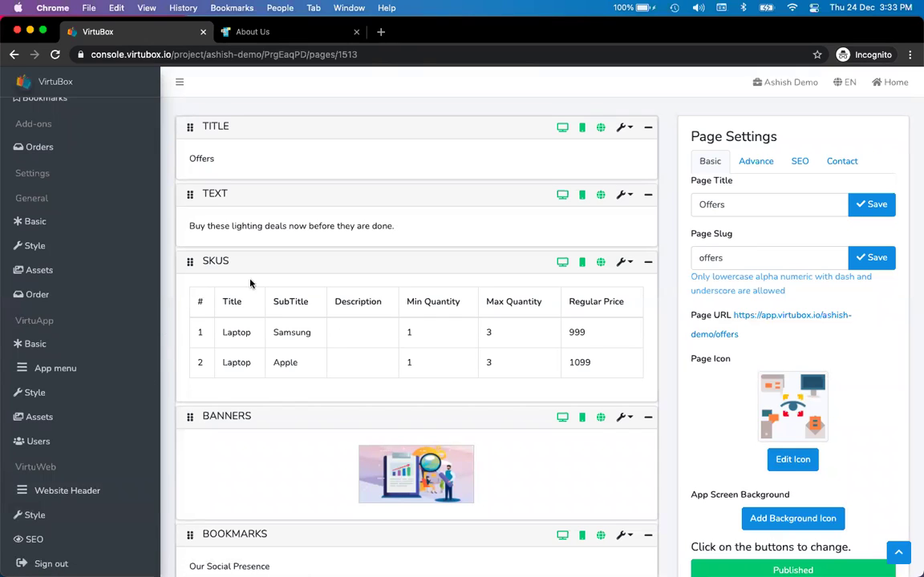
{"action": "left_click", "coordinate": [619, 261]}
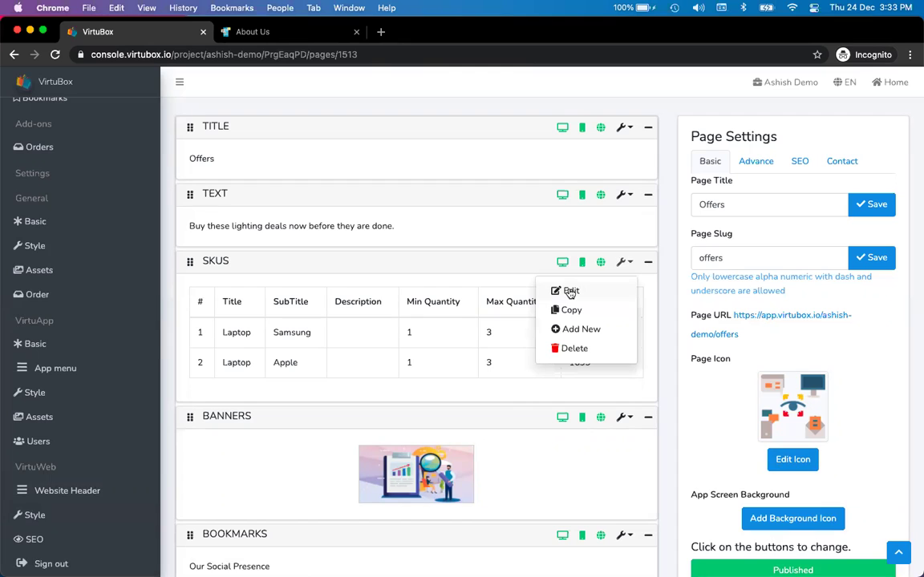
- Inspect the SKUS block layout's Style and Content tabs, then close the Layout: Skus modal
{"action": "left_click", "coordinate": [570, 292]}
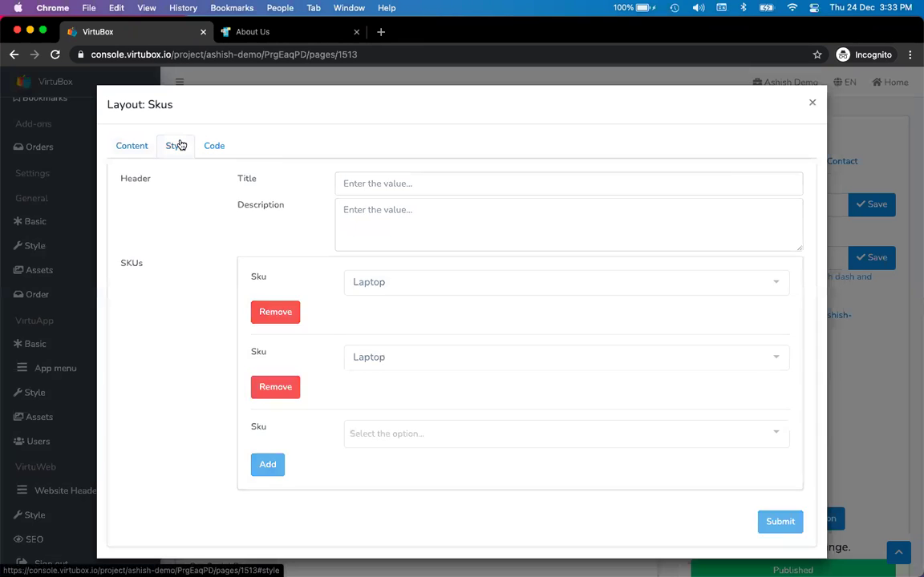
{"action": "left_click", "coordinate": [178, 146]}
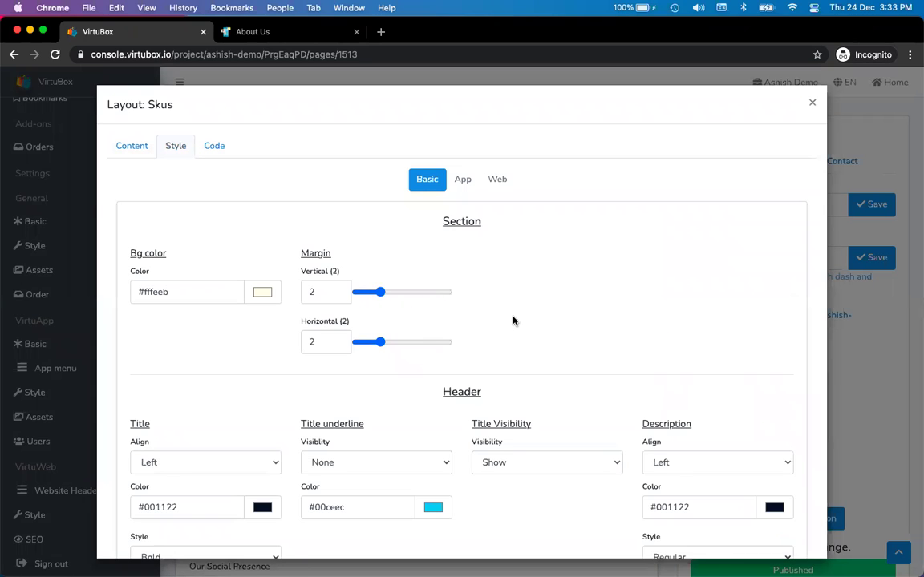
{"action": "left_click", "coordinate": [129, 152]}
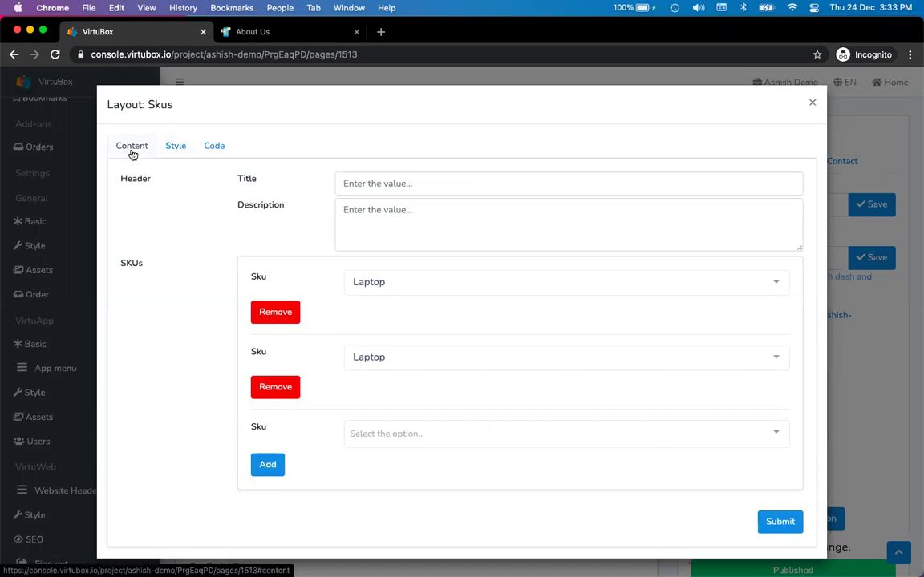
{"action": "left_click", "coordinate": [175, 153]}
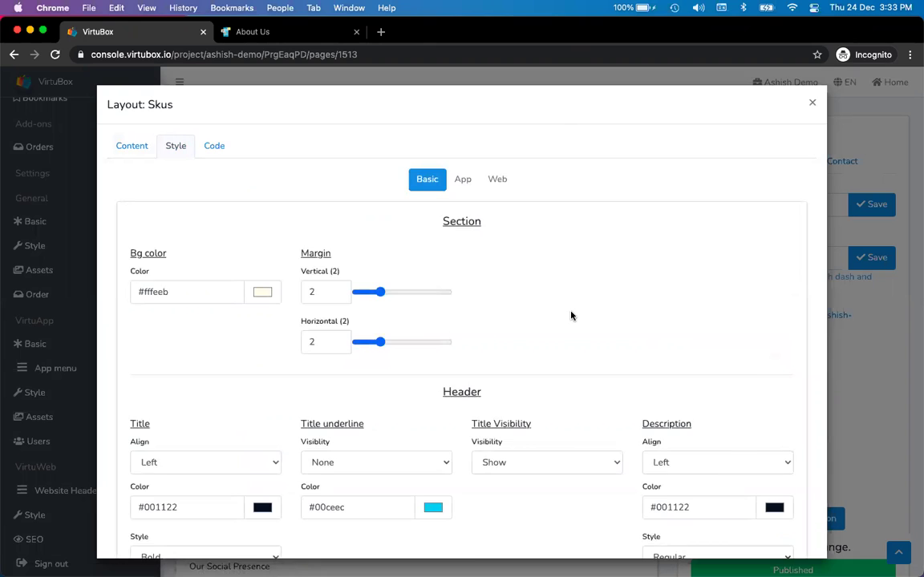
{"action": "scroll", "coordinate": [571, 315], "scroll_direction": "down", "scroll_amount": 5}
{"action": "scroll", "coordinate": [478, 321], "scroll_direction": "up", "scroll_amount": 5}
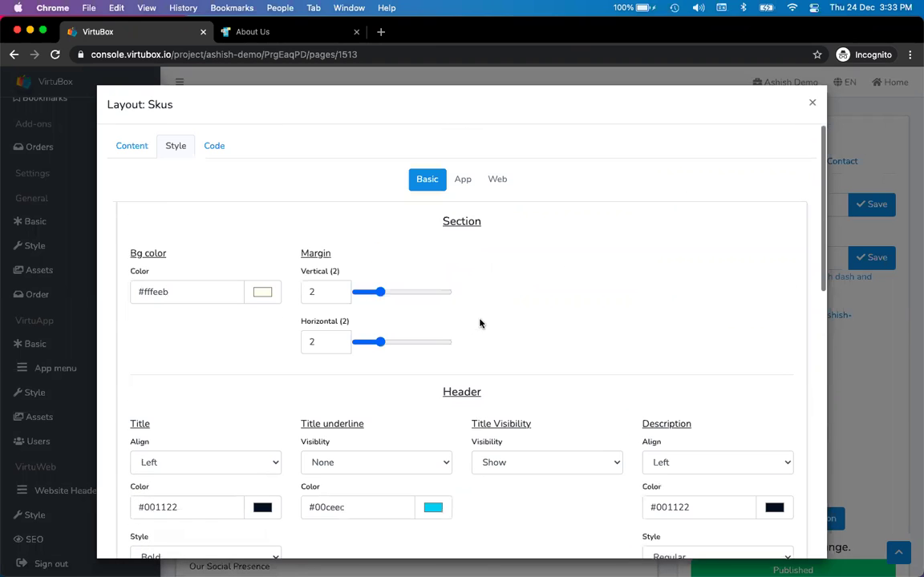
{"action": "left_click", "coordinate": [810, 107]}
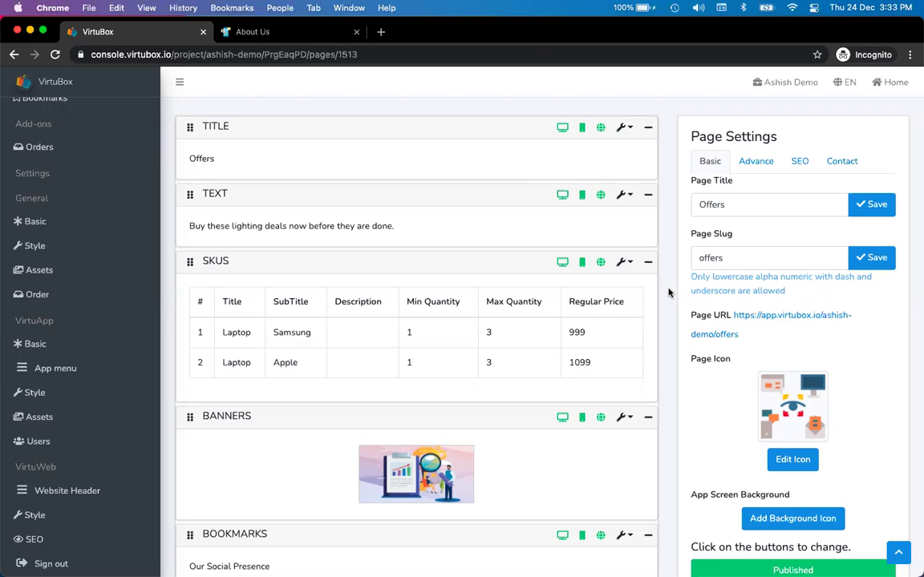
{"action": "scroll", "coordinate": [103, 302], "scroll_direction": "up", "scroll_amount": 5}
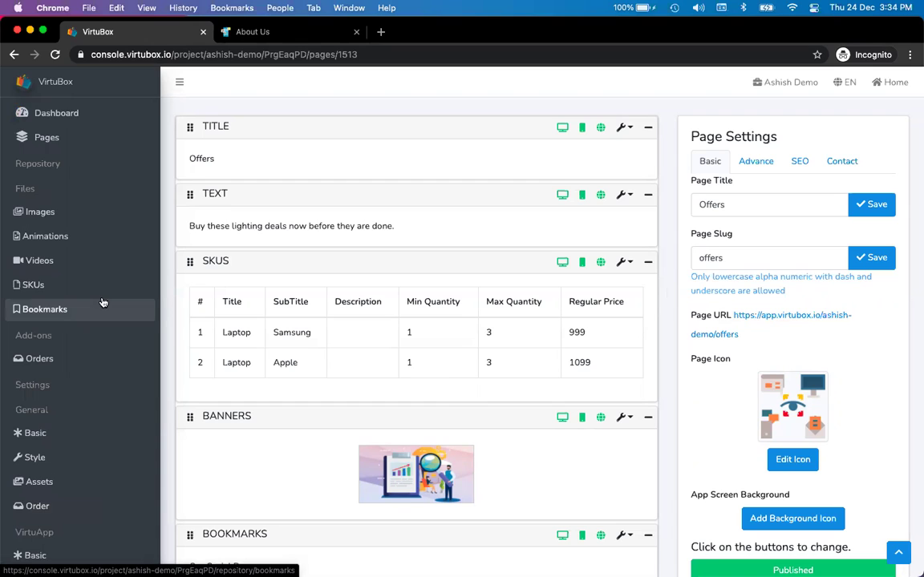
- Edit the SKUs block and select its full JSON definition in the Code tab
{"action": "left_click", "coordinate": [623, 262]}
{"action": "left_click", "coordinate": [601, 294]}
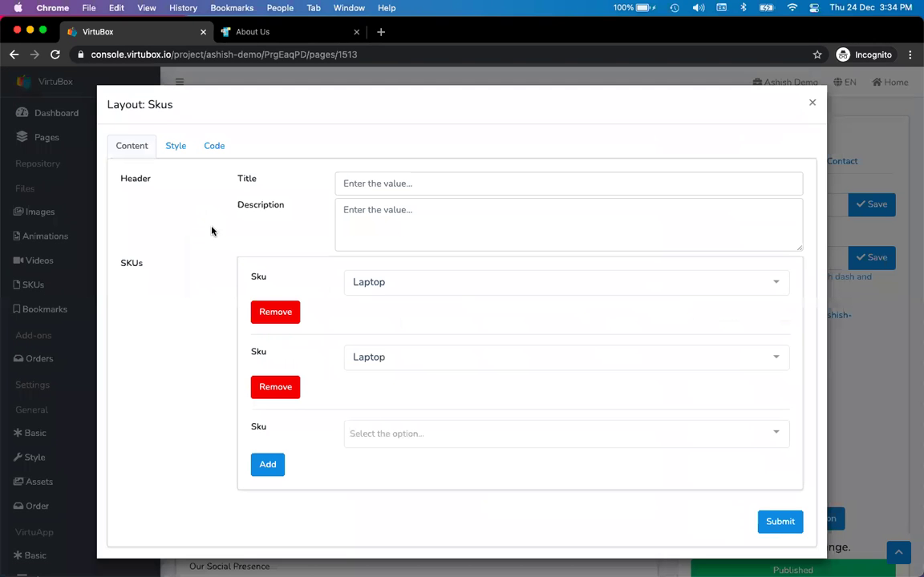
{"action": "left_click", "coordinate": [214, 146]}
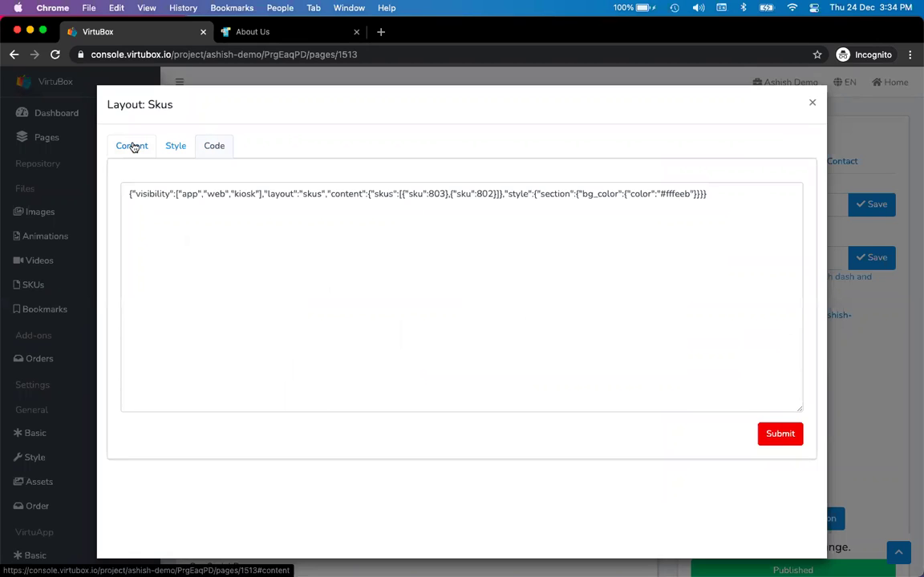
{"action": "triple_click", "coordinate": [186, 194]}
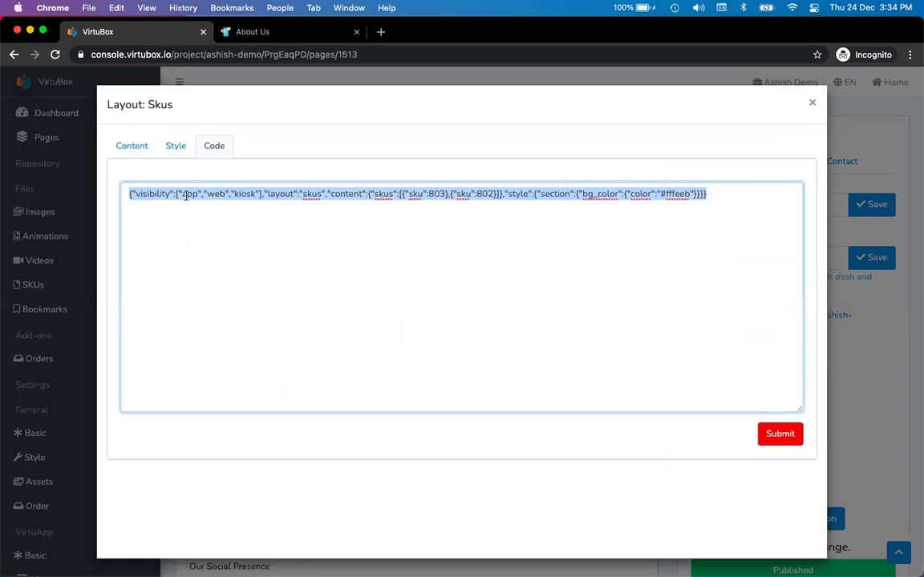
{"action": "left_click", "coordinate": [227, 239]}
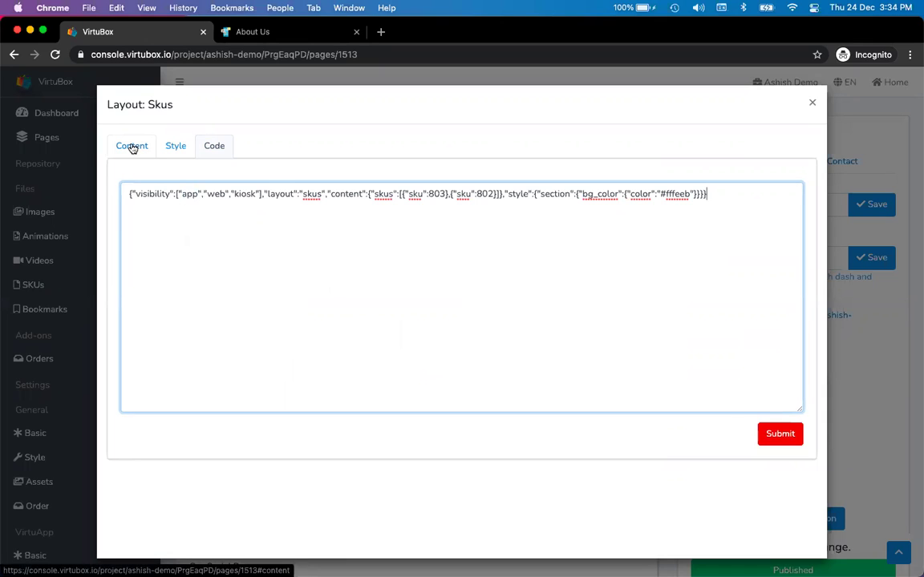
{"action": "left_click", "coordinate": [132, 148]}
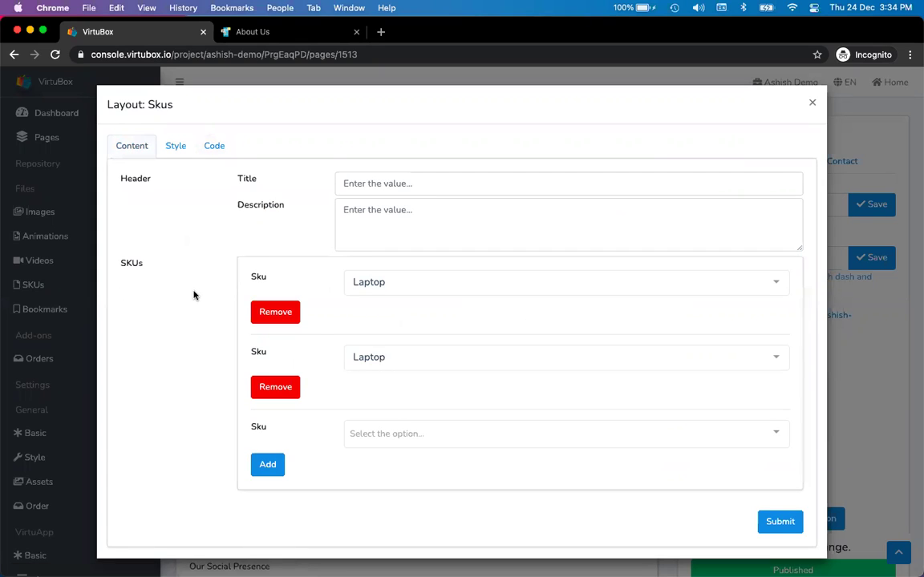
- Mark SKU IDs 802 and 803 in the JSON, then return to the Content tab
{"action": "left_click", "coordinate": [213, 148]}
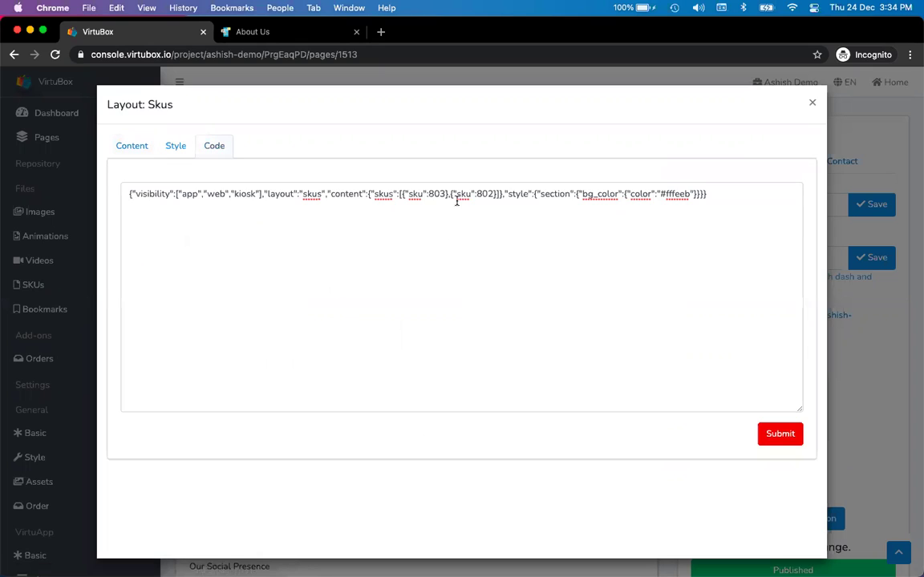
{"action": "double_click", "coordinate": [481, 194]}
{"action": "double_click", "coordinate": [437, 194]}
{"action": "left_click", "coordinate": [227, 213]}
{"action": "left_click", "coordinate": [128, 146]}
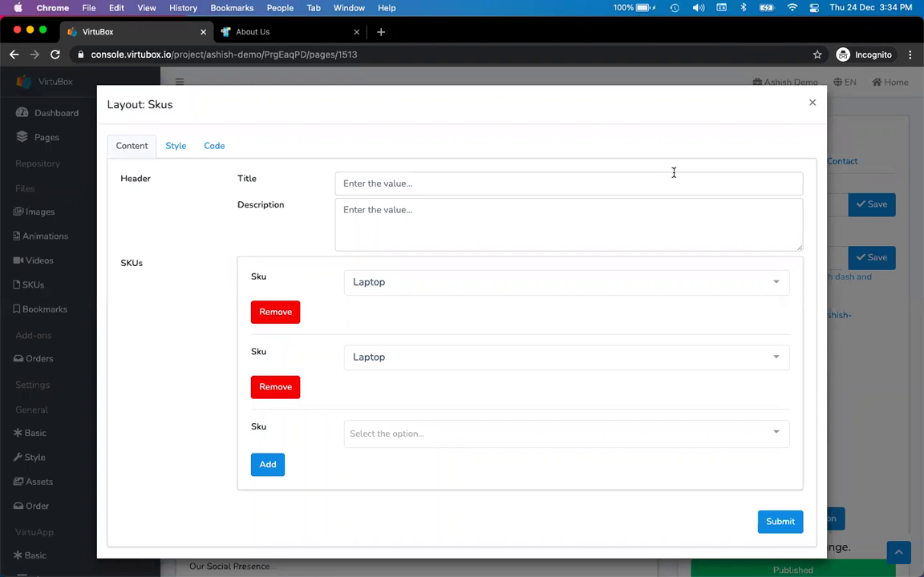
- Close the Layout: Skus modal and return to the Pages list
{"action": "left_click", "coordinate": [810, 106]}
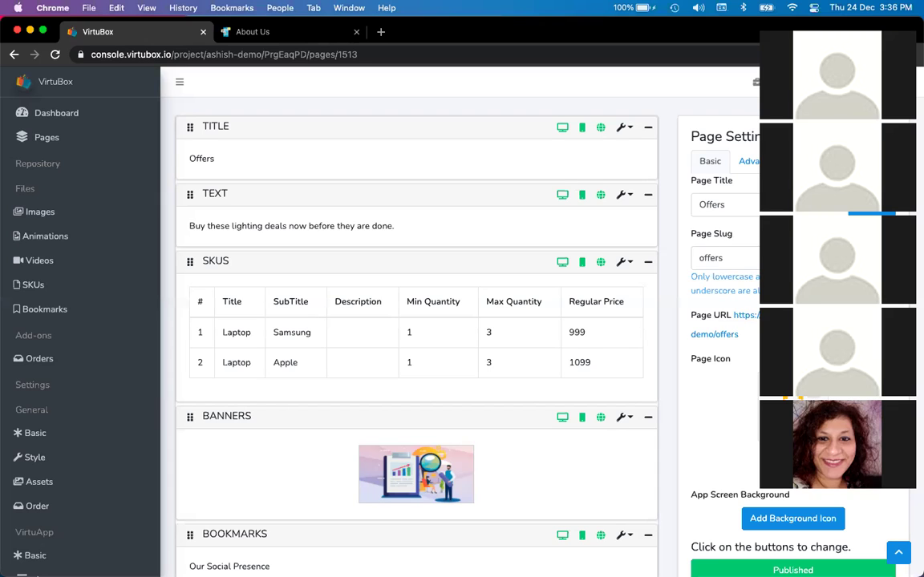
{"action": "left_click", "coordinate": [51, 138]}
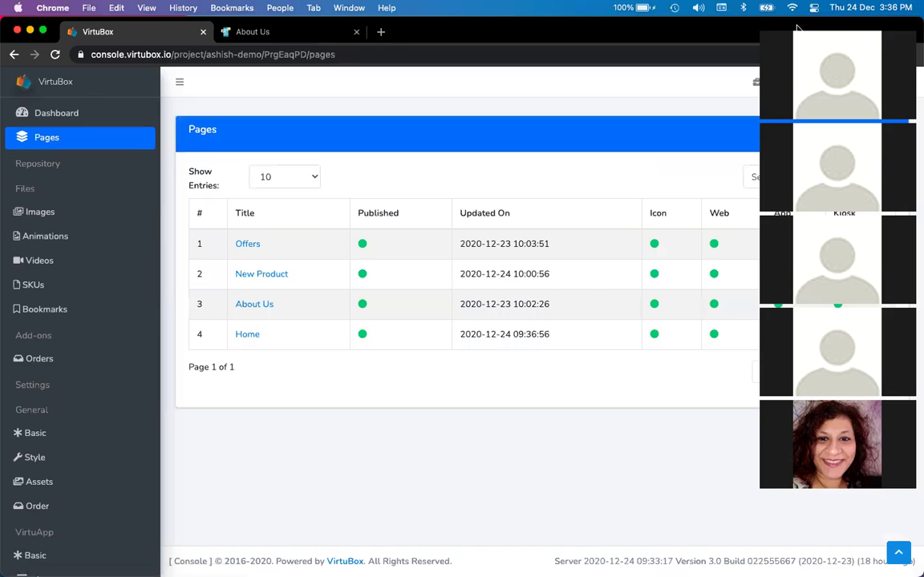
{"action": "left_click", "coordinate": [779, 178]}
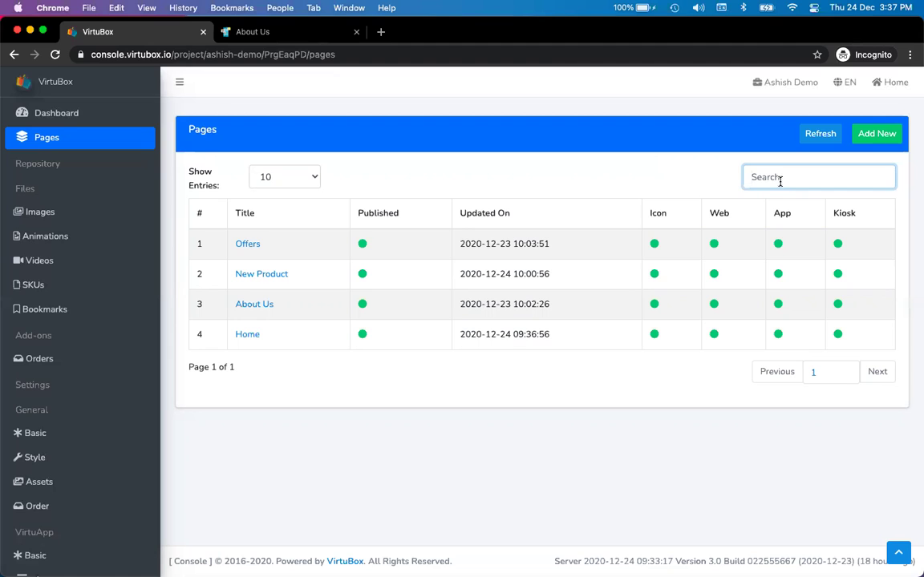
{"action": "left_click", "coordinate": [46, 309]}
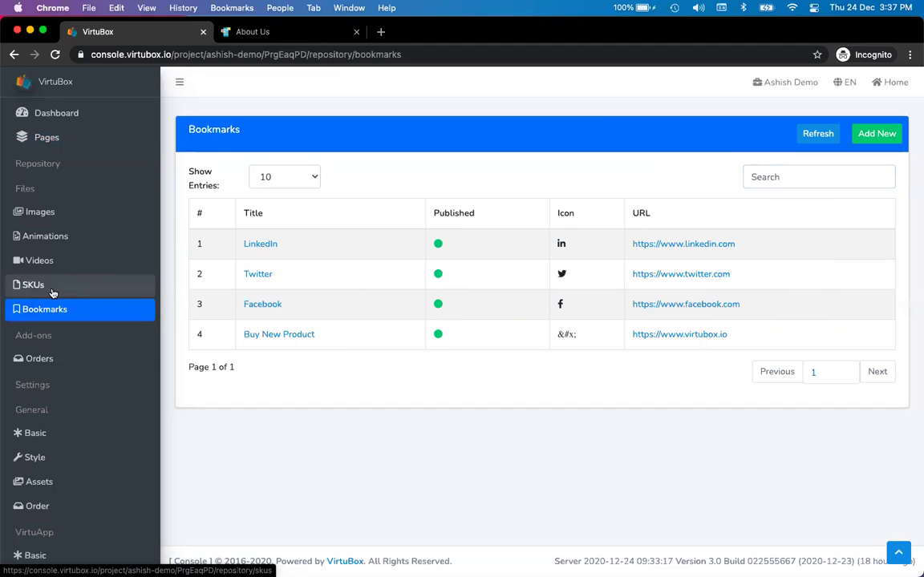
{"action": "left_click", "coordinate": [52, 293]}
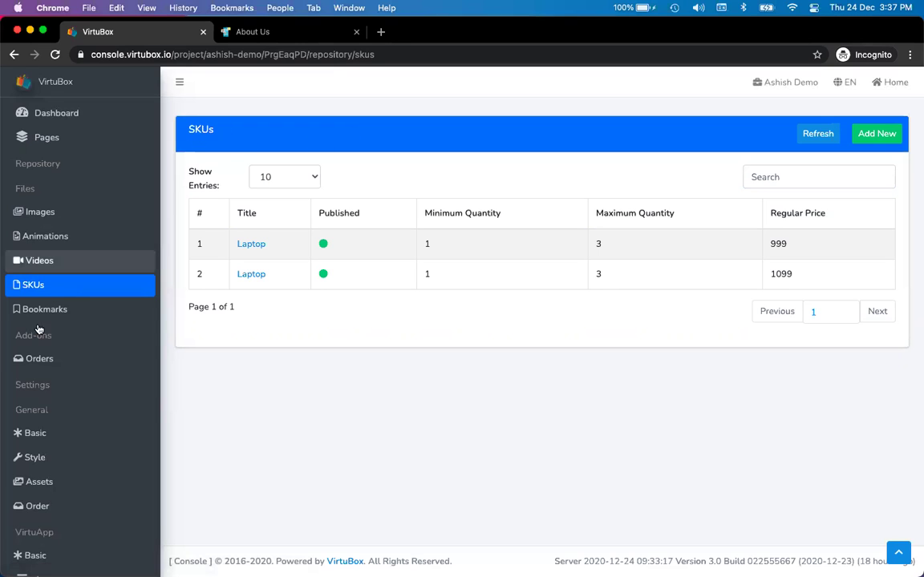
{"action": "left_click", "coordinate": [50, 312]}
{"action": "left_click", "coordinate": [51, 138]}
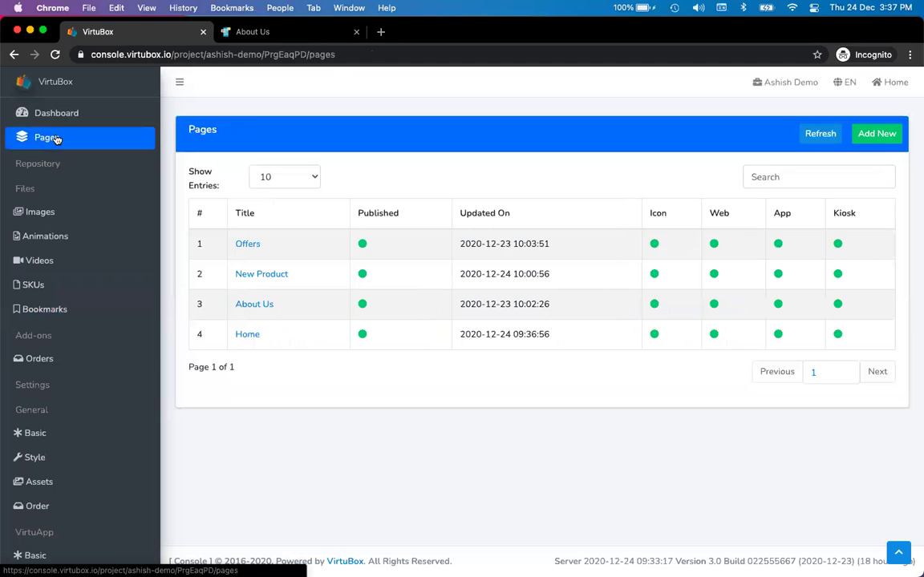
{"action": "left_click", "coordinate": [67, 214]}
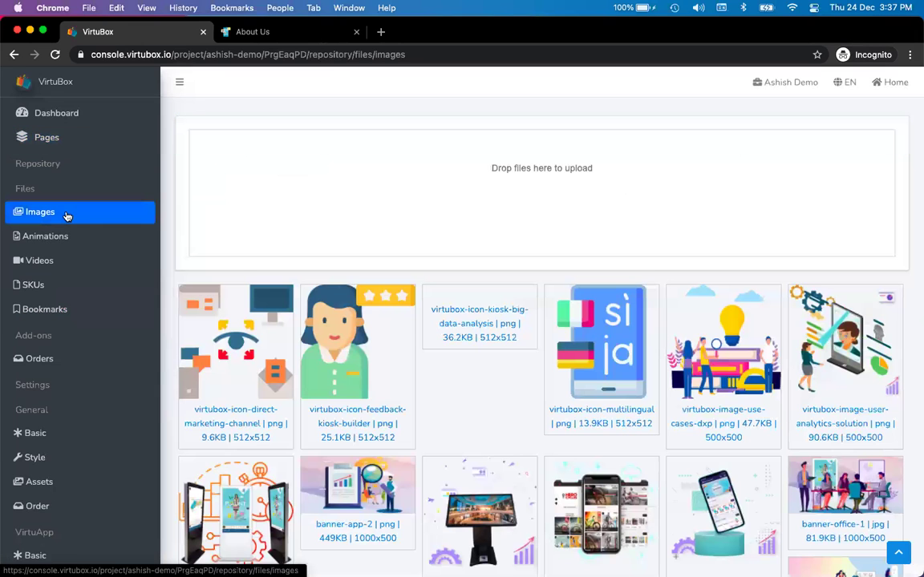
{"action": "scroll", "coordinate": [410, 330], "scroll_direction": "down", "scroll_amount": 5}
{"action": "scroll", "coordinate": [411, 330], "scroll_direction": "up", "scroll_amount": 5}
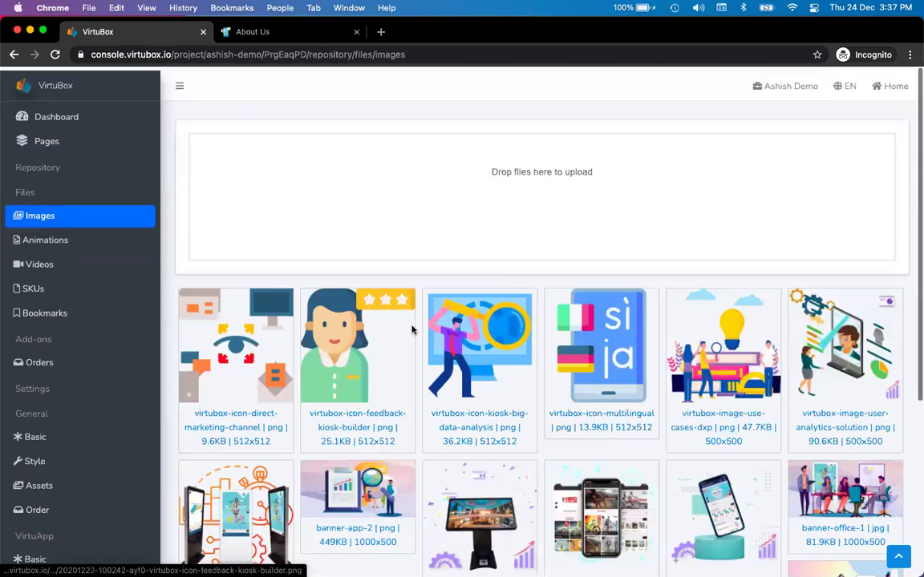
{"action": "scroll", "coordinate": [418, 328], "scroll_direction": "down", "scroll_amount": 2}
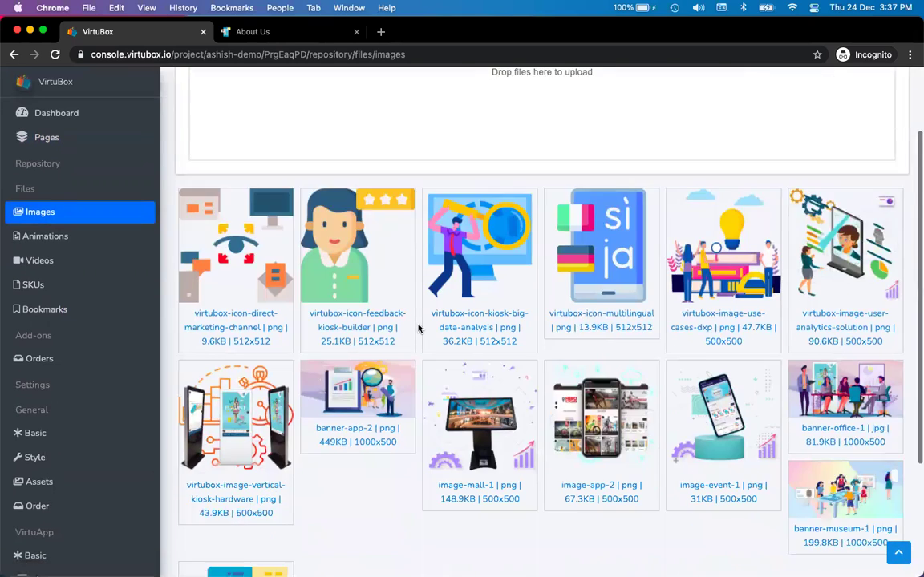
{"action": "scroll", "coordinate": [418, 327], "scroll_direction": "down", "scroll_amount": 3}
{"action": "scroll", "coordinate": [418, 327], "scroll_direction": "up", "scroll_amount": 5}
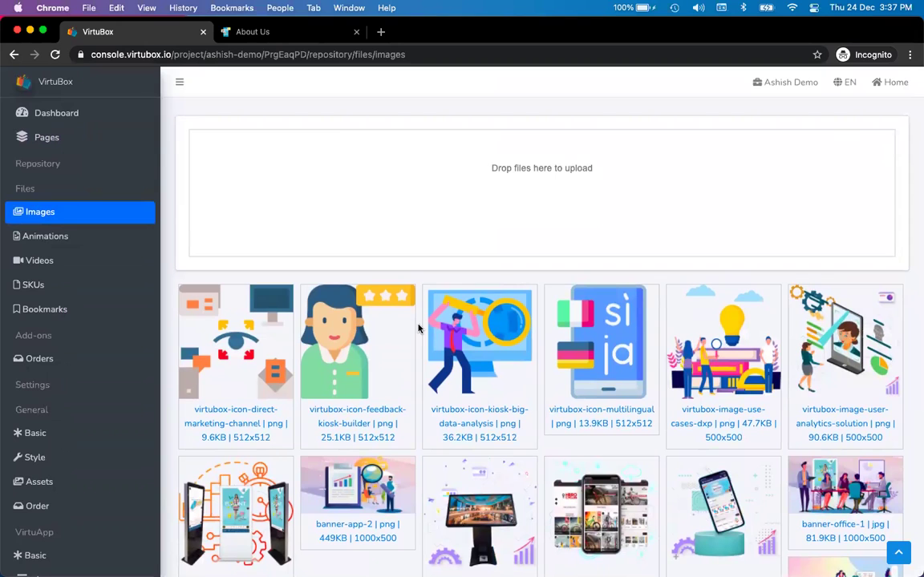
{"action": "left_click", "coordinate": [59, 142]}
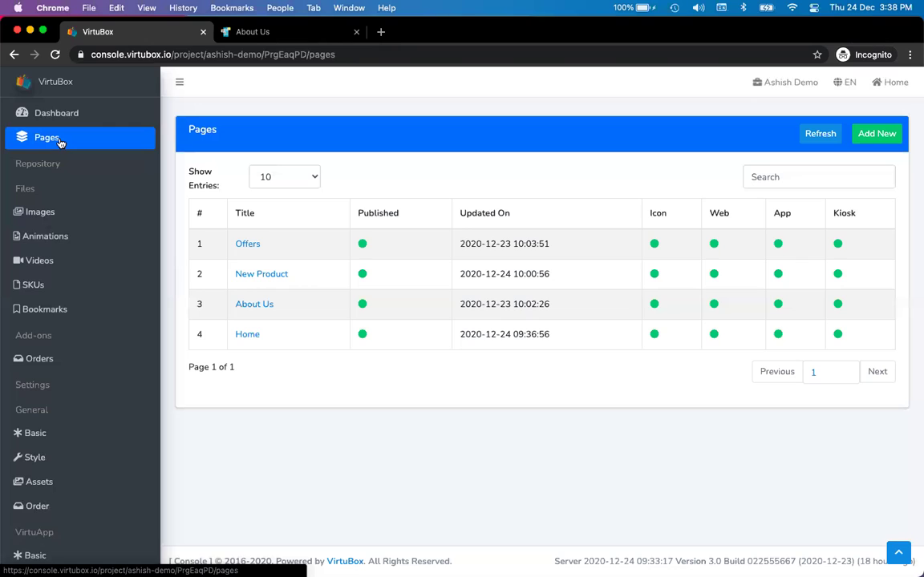
{"action": "scroll", "coordinate": [59, 141], "scroll_direction": "down", "scroll_amount": 5}
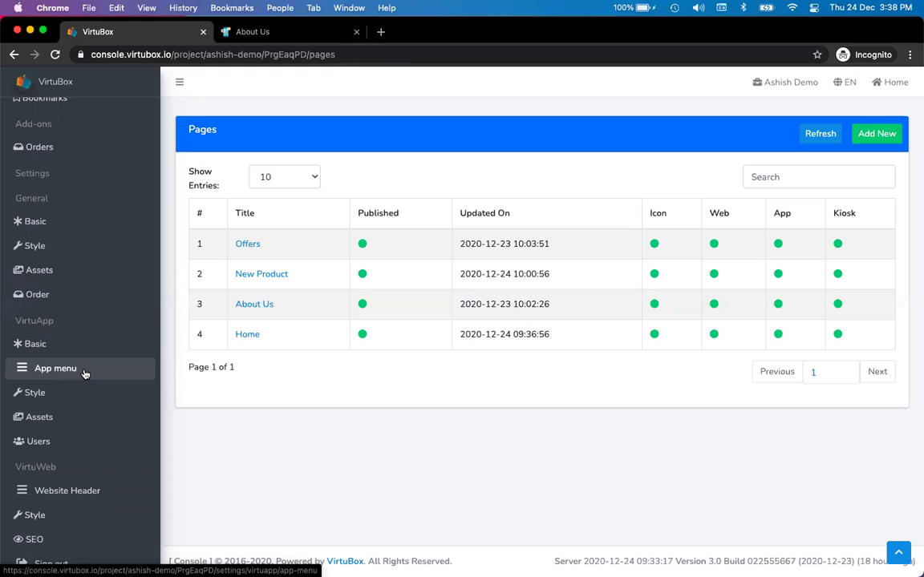
{"action": "scroll", "coordinate": [84, 373], "scroll_direction": "up", "scroll_amount": 5}
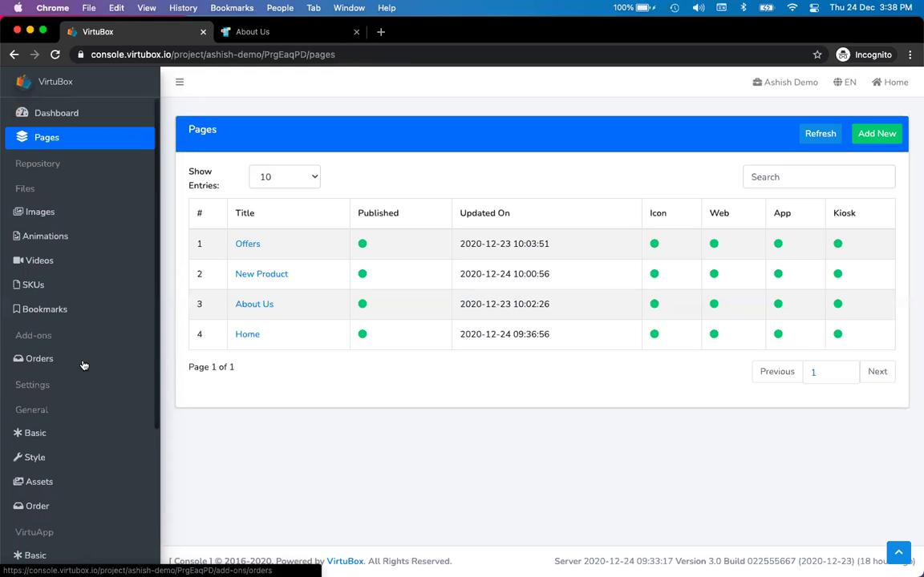